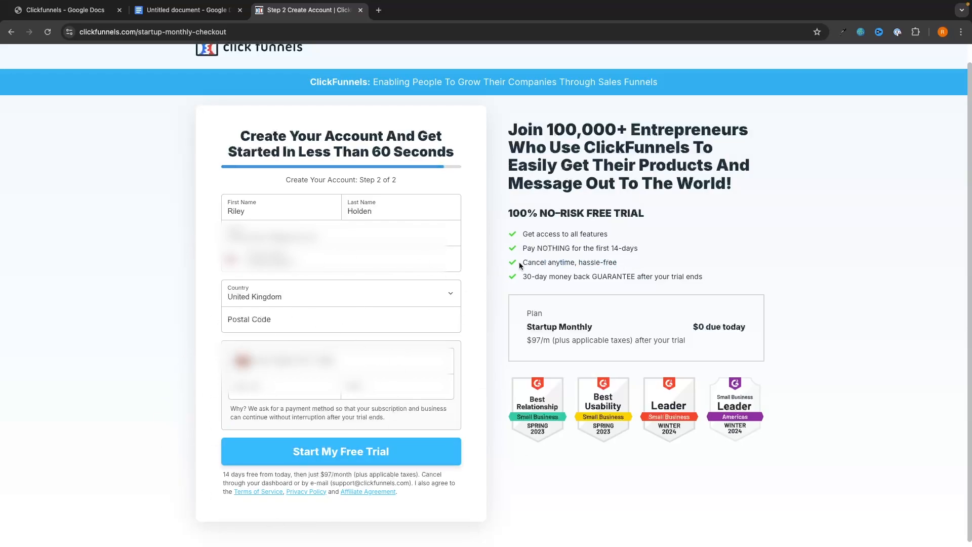
Start the ClickFunnels free trial from the checkout page to create the account.
{"action": "left_click_drag", "start_coordinate": [520, 264], "coordinate": [621, 267]}
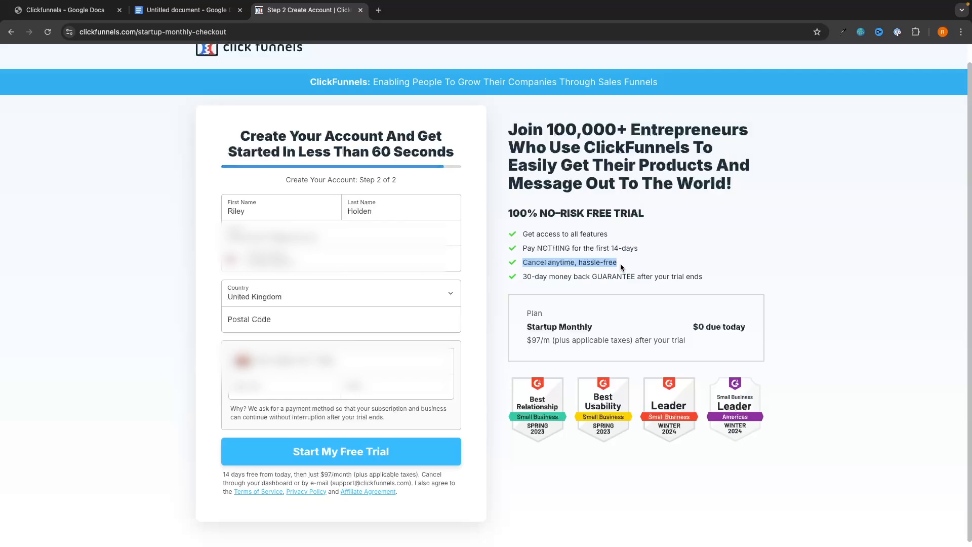
{"action": "left_click", "coordinate": [721, 239]}
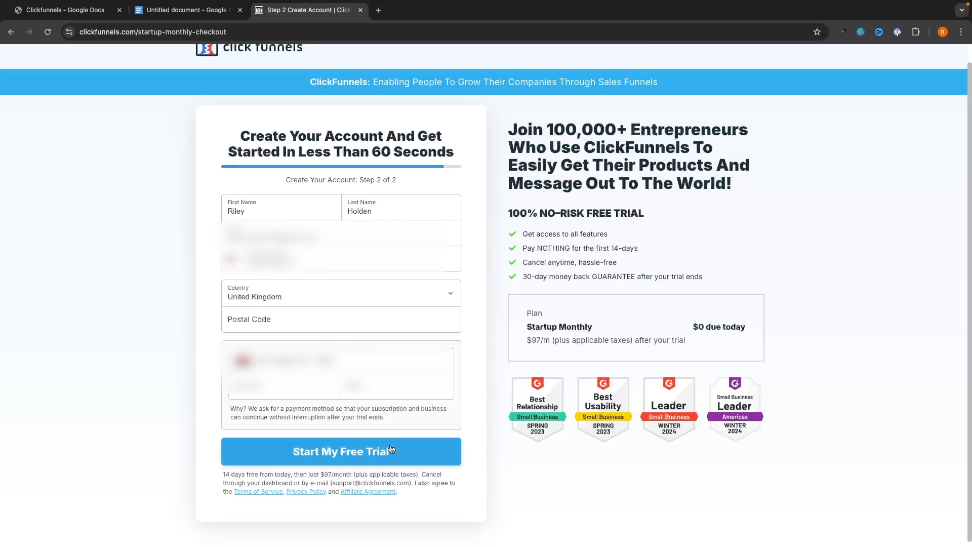
{"action": "left_click", "coordinate": [342, 457]}
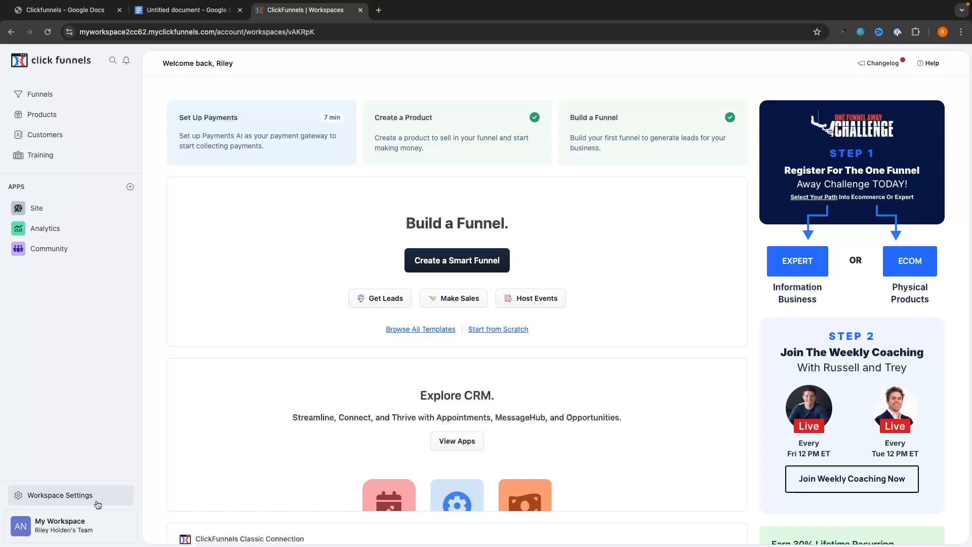
Open the Domains page in Workspace Settings and inspect the workspace's connected subdomain.
{"action": "left_click", "coordinate": [78, 497]}
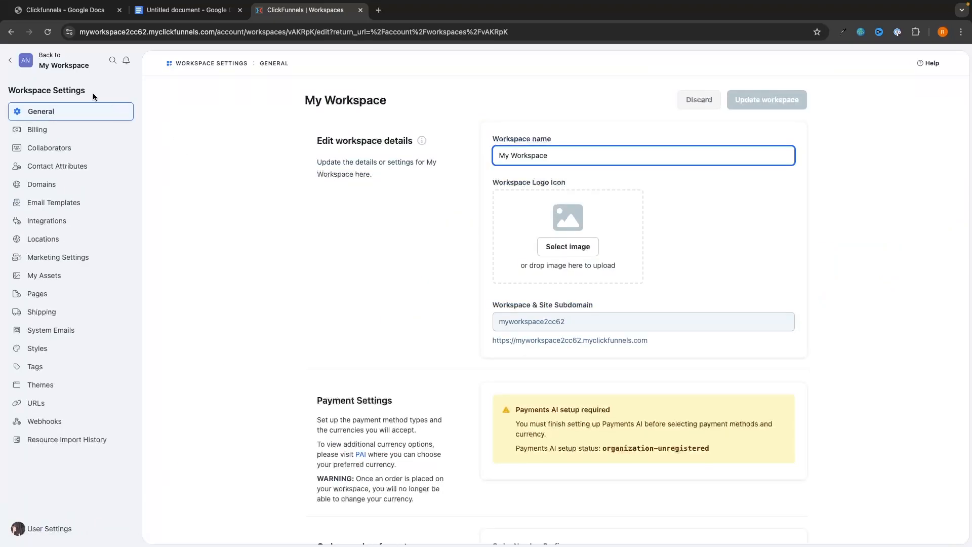
{"action": "left_click", "coordinate": [47, 190]}
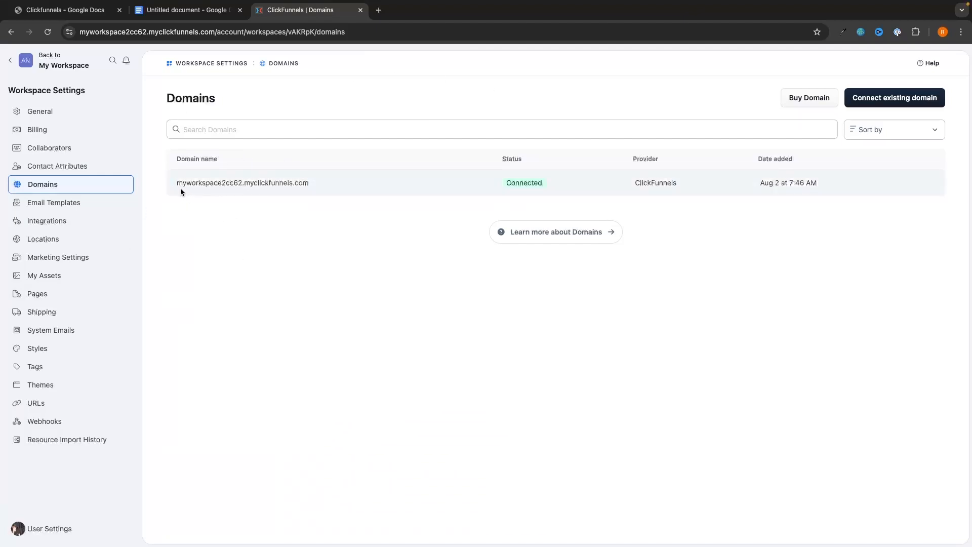
{"action": "left_click_drag", "start_coordinate": [177, 183], "coordinate": [310, 184]}
{"action": "left_click", "coordinate": [337, 230]}
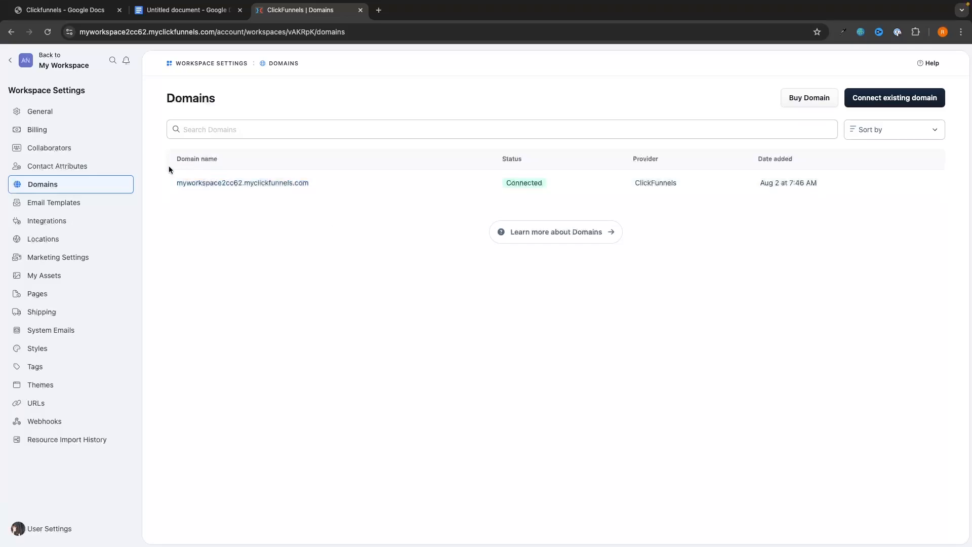
{"action": "left_click_drag", "start_coordinate": [176, 183], "coordinate": [335, 192]}
{"action": "left_click", "coordinate": [335, 193]}
Open the Connect existing domain form and close it without connecting anything.
{"action": "mouse_move", "coordinate": [318, 182]}
{"action": "left_mouse_down"}
{"action": "mouse_move", "coordinate": [163, 184]}
{"action": "mouse_move", "coordinate": [327, 180]}
{"action": "left_mouse_up"}
{"action": "left_click", "coordinate": [238, 232]}
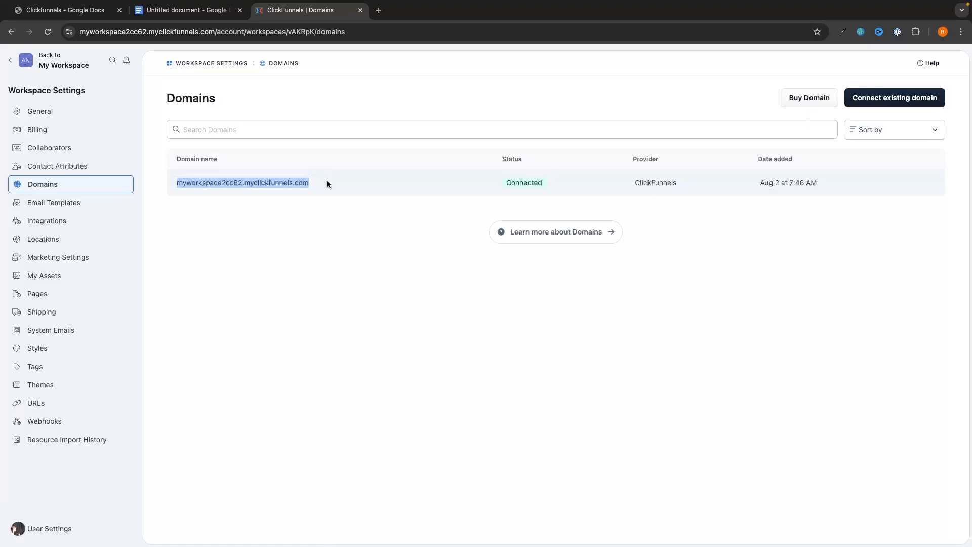
{"action": "left_click", "coordinate": [327, 180]}
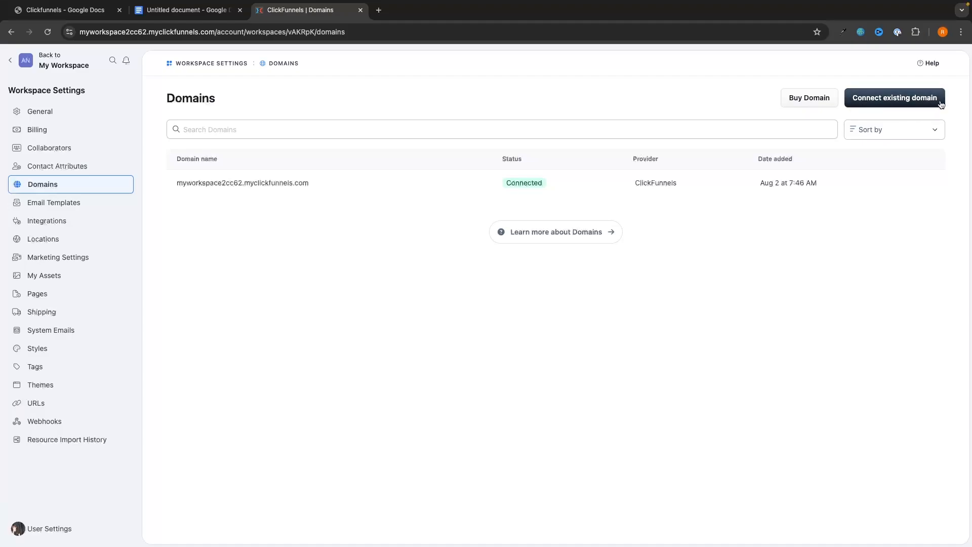
{"action": "left_click", "coordinate": [916, 105]}
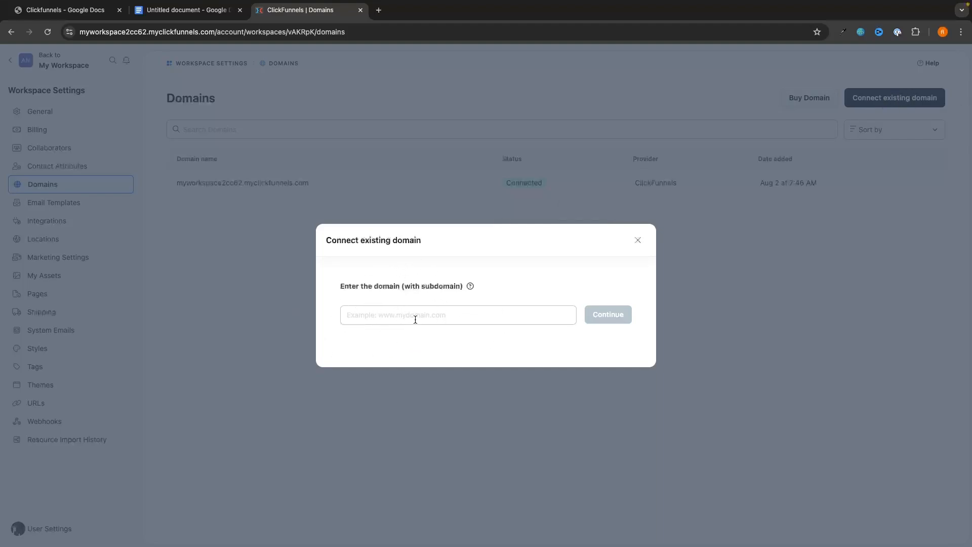
{"action": "left_click", "coordinate": [637, 241]}
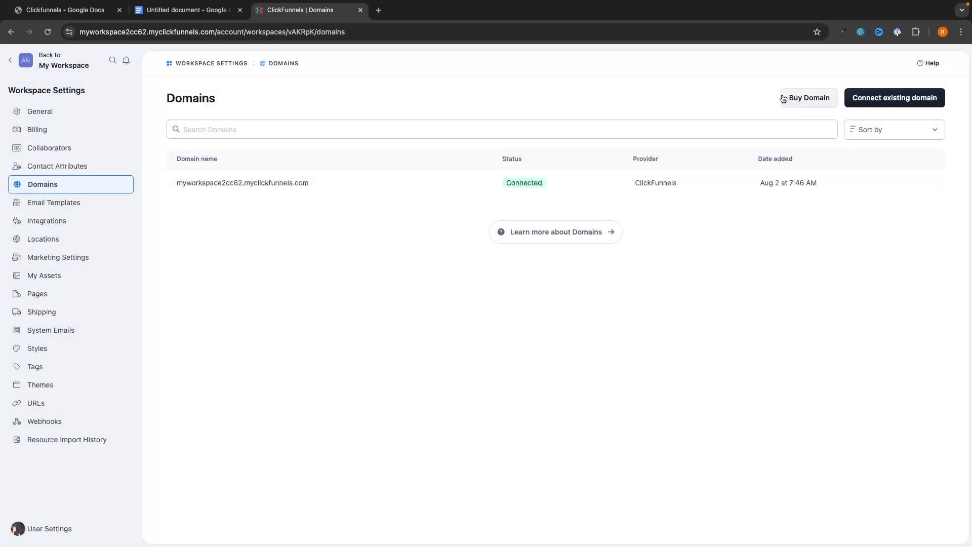
Enter gforcenorth123.com in the Buy Domain search field.
{"action": "left_click", "coordinate": [813, 98]}
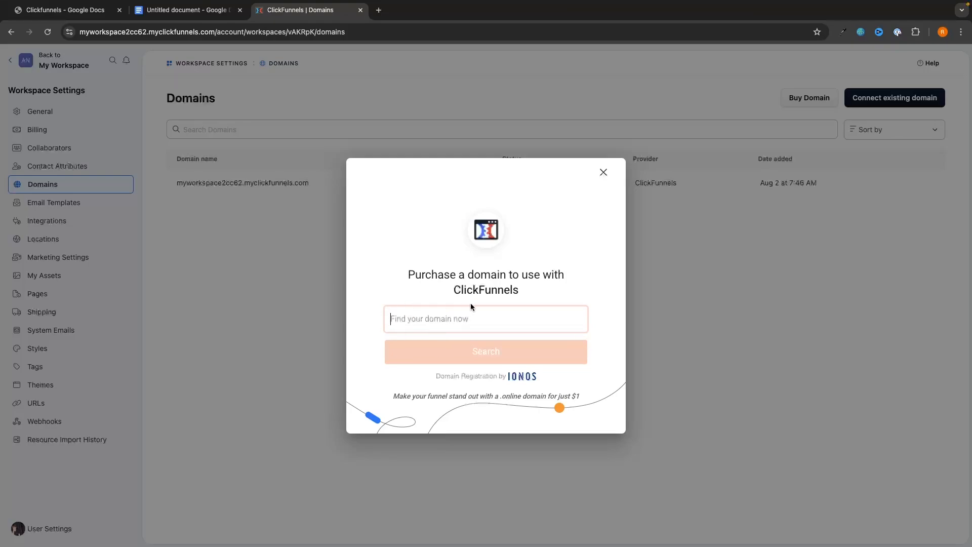
{"action": "type", "text": "gof"}
{"action": "key", "text": "BackSpace"}
{"action": "key", "text": "BackSpace"}
{"action": "type", "text": "fo"}
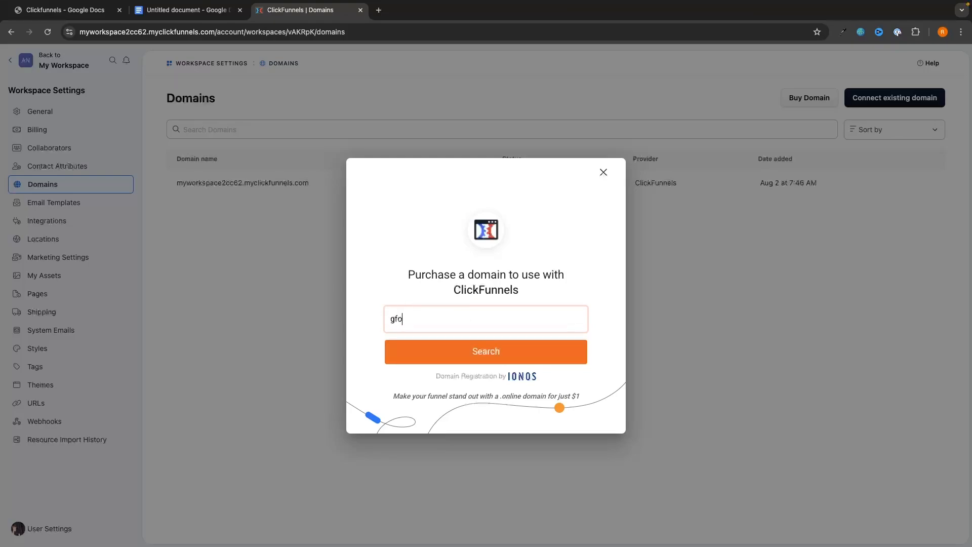
{"action": "type", "text": "rcenorth123.com"}
{"action": "left_click_drag", "start_coordinate": [486, 317], "coordinate": [319, 321]}
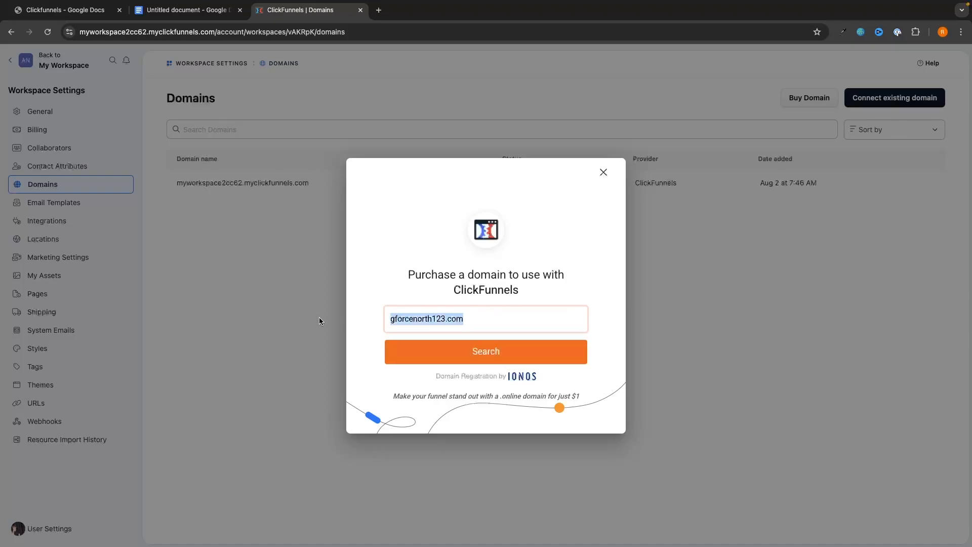
{"action": "left_click", "coordinate": [375, 325]}
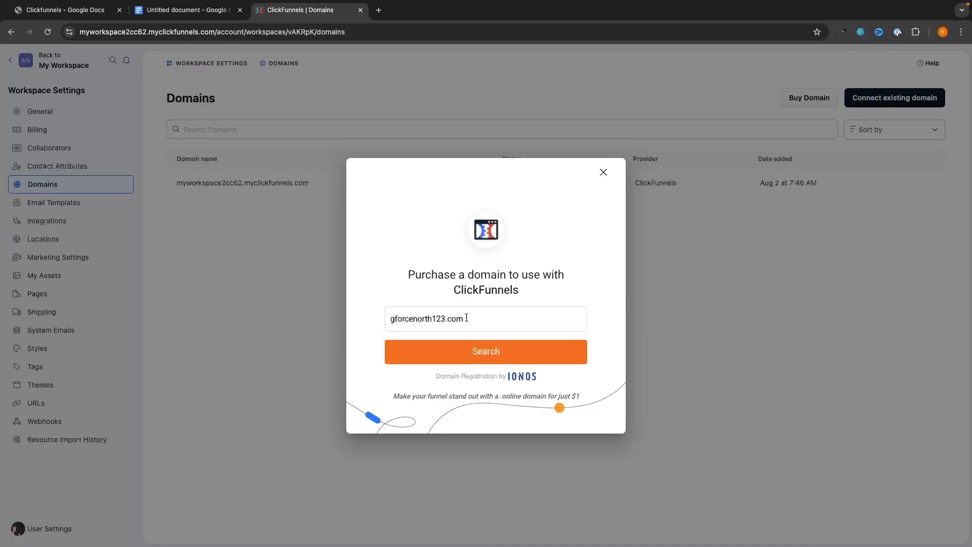
{"action": "left_click_drag", "start_coordinate": [447, 318], "coordinate": [483, 319]}
{"action": "left_click", "coordinate": [446, 319]}
{"action": "left_click", "coordinate": [485, 319]}
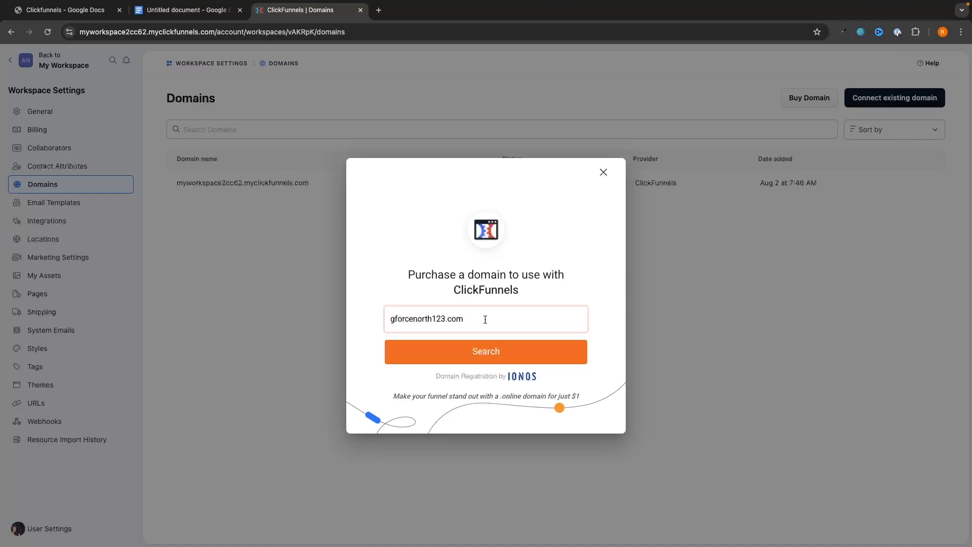
Briefly try a .uk ending, restore gforcenorth123.com, and search its availability.
{"action": "key", "text": "BackSpace"}
{"action": "type", "text": ".uk"}
{"action": "key", "text": "BackSpace"}
{"action": "key", "text": "BackSpace"}
{"action": "type", "text": "m"}
{"action": "left_click_drag", "start_coordinate": [388, 320], "coordinate": [483, 320]}
{"action": "left_click", "coordinate": [460, 306]}
{"action": "left_click", "coordinate": [476, 361]}
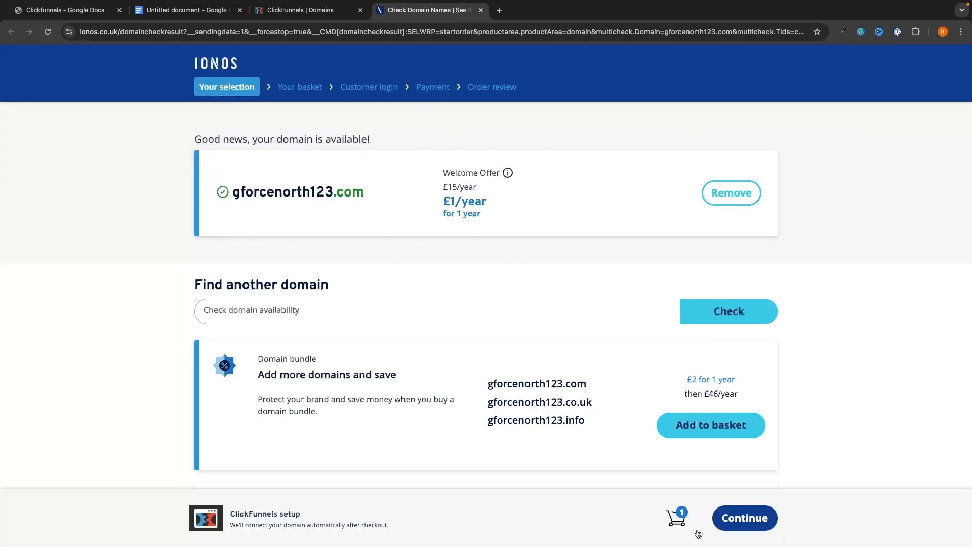
Take gforcenorth123.com through the IONOS basket to checkout, then close the IONOS tab.
{"action": "left_click", "coordinate": [742, 519]}
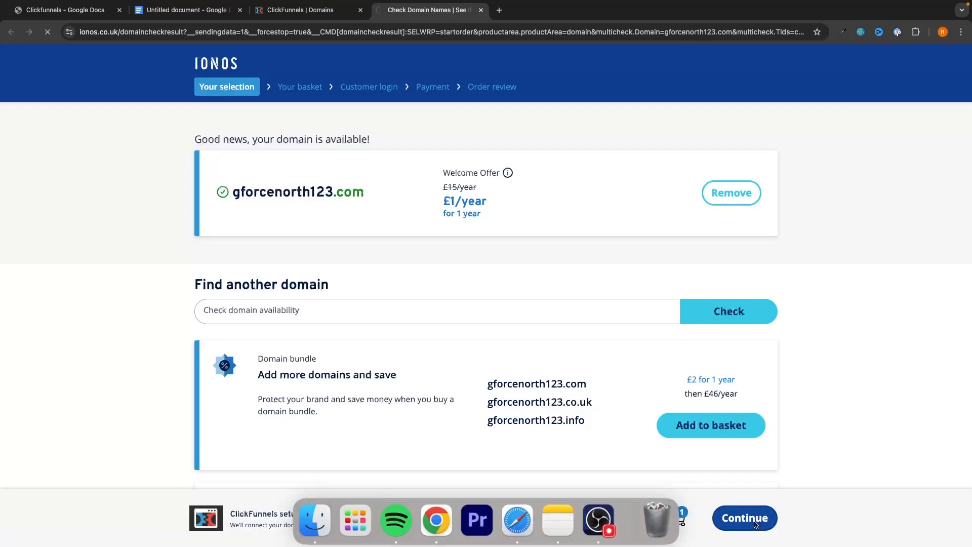
{"action": "left_click", "coordinate": [677, 444]}
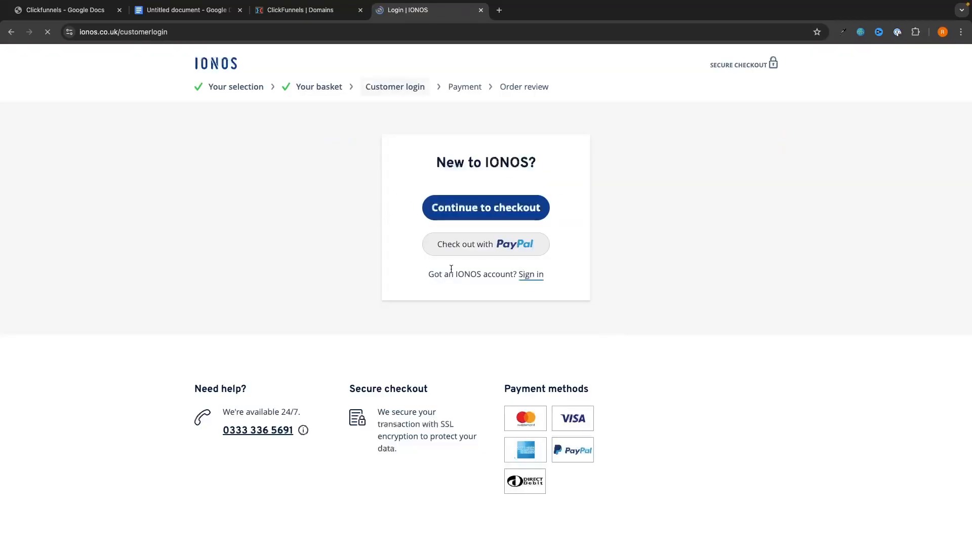
{"action": "key", "text": "ctrl+w"}
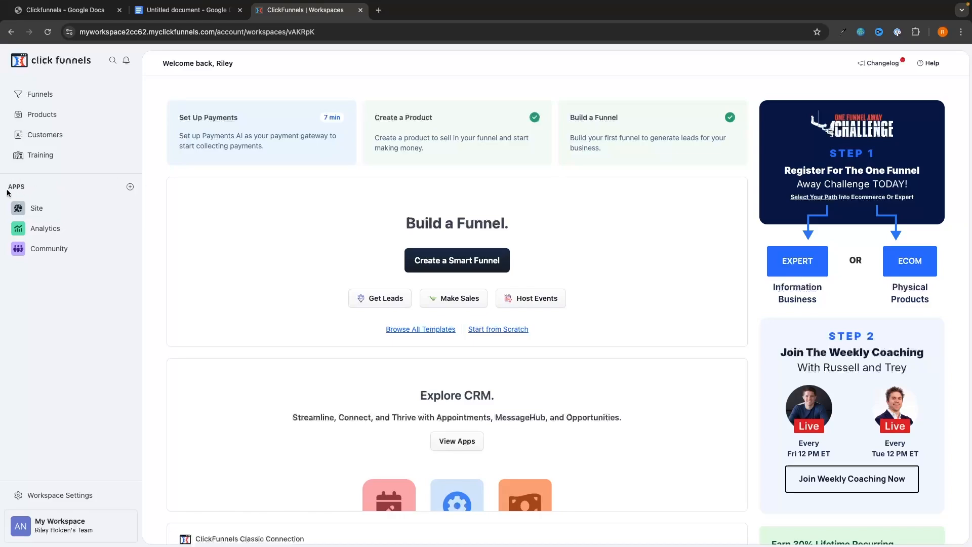
Add the Payments AI app from the Apps list, opening its login page in a new tab.
{"action": "left_click", "coordinate": [130, 188]}
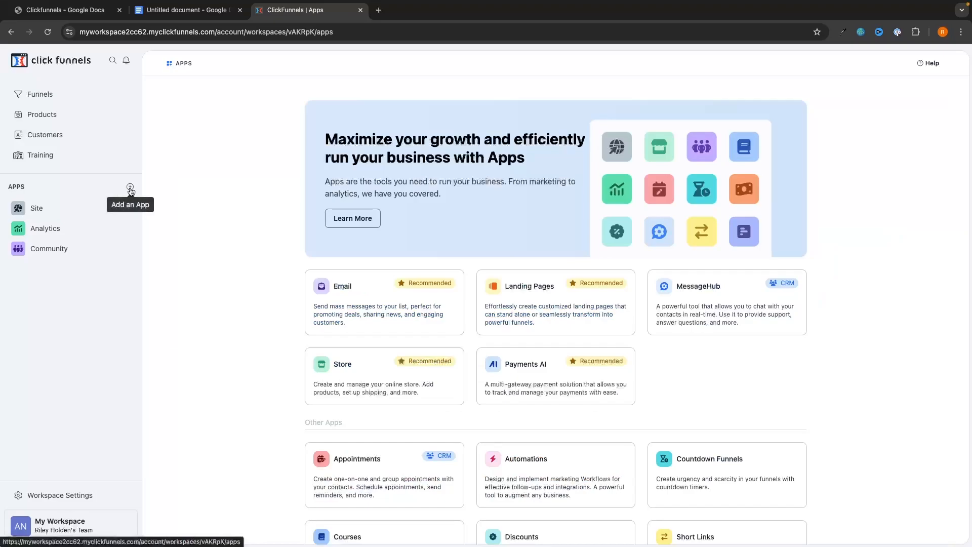
{"action": "scroll", "coordinate": [209, 301], "scroll_direction": "down", "scroll_amount": 3}
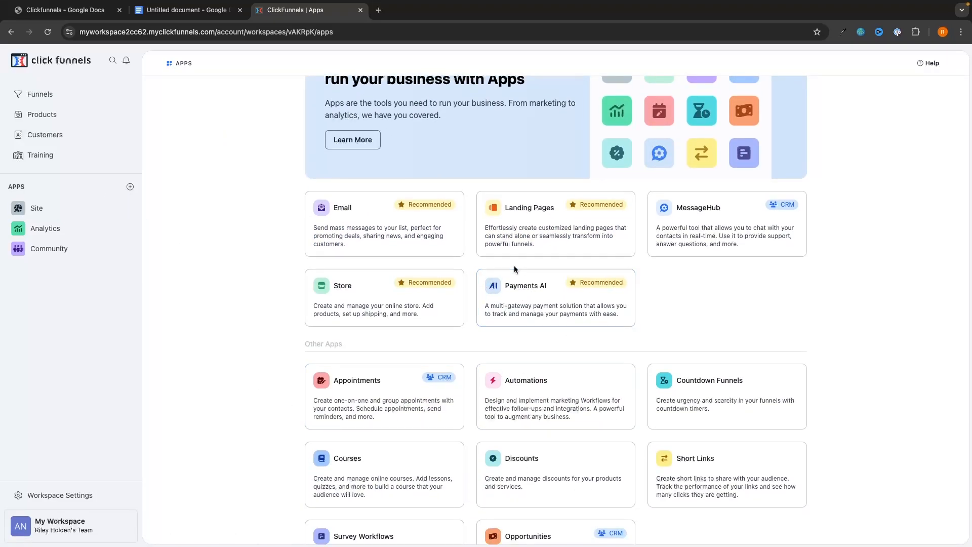
{"action": "left_click", "coordinate": [535, 294]}
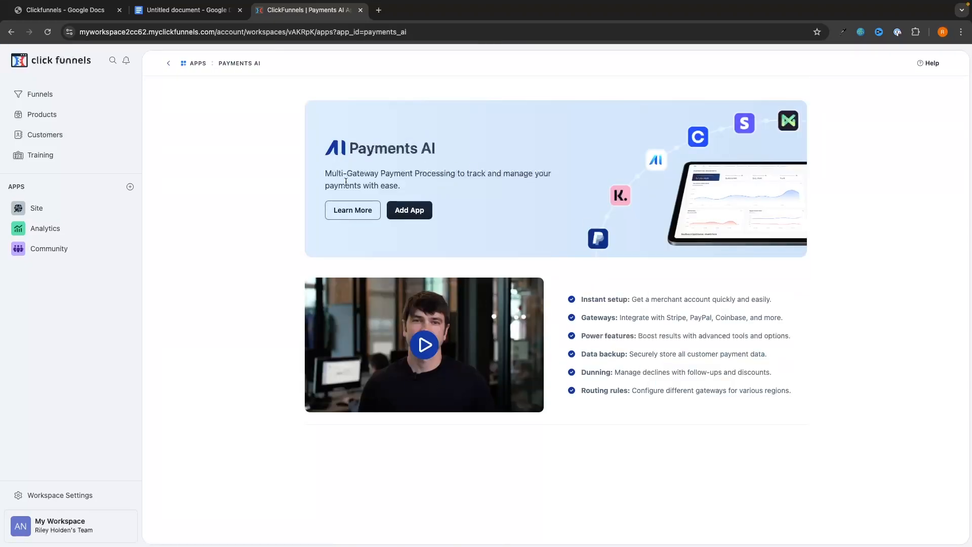
{"action": "left_click", "coordinate": [407, 211]}
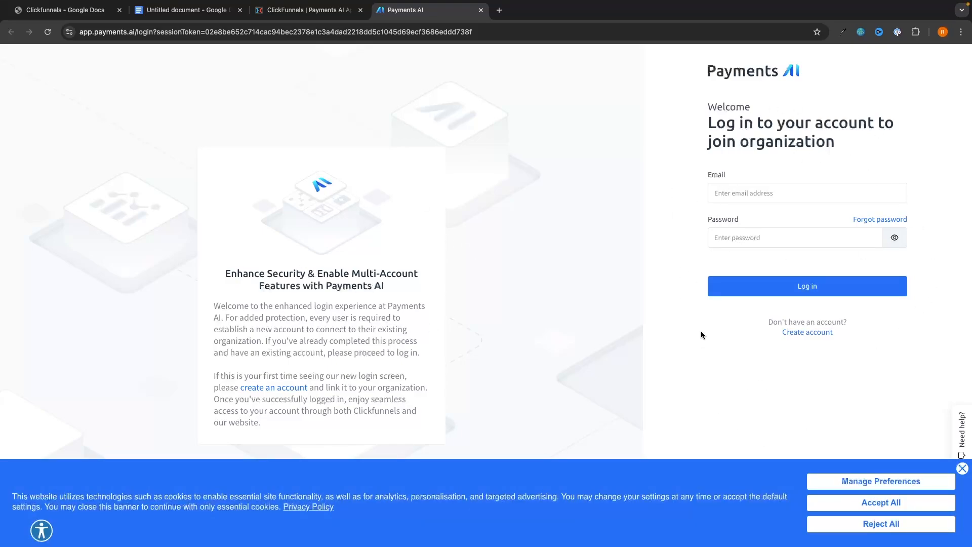
Switch the Payments AI login page to the Create account form.
{"action": "left_click", "coordinate": [807, 333]}
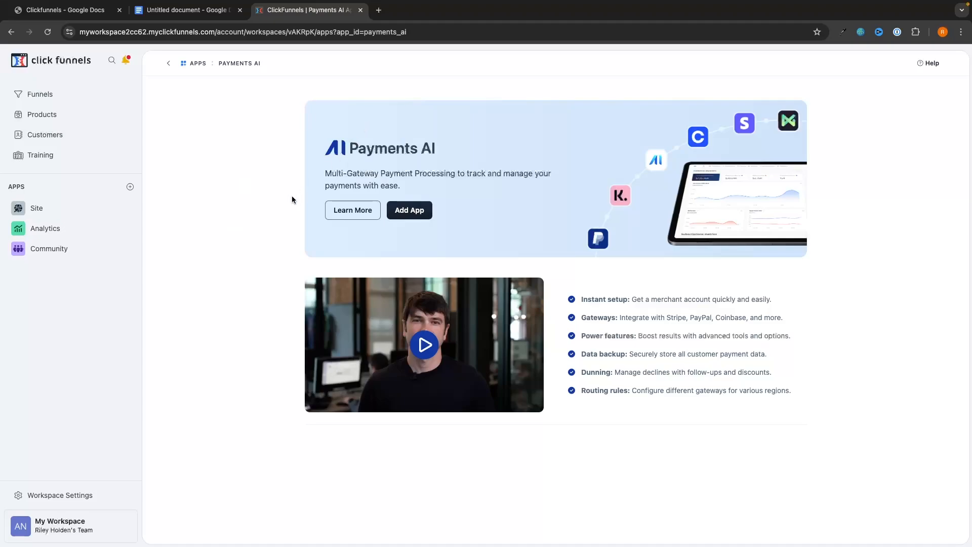
Add the Courses app from the Apps list to start creating a course.
{"action": "left_click", "coordinate": [409, 209]}
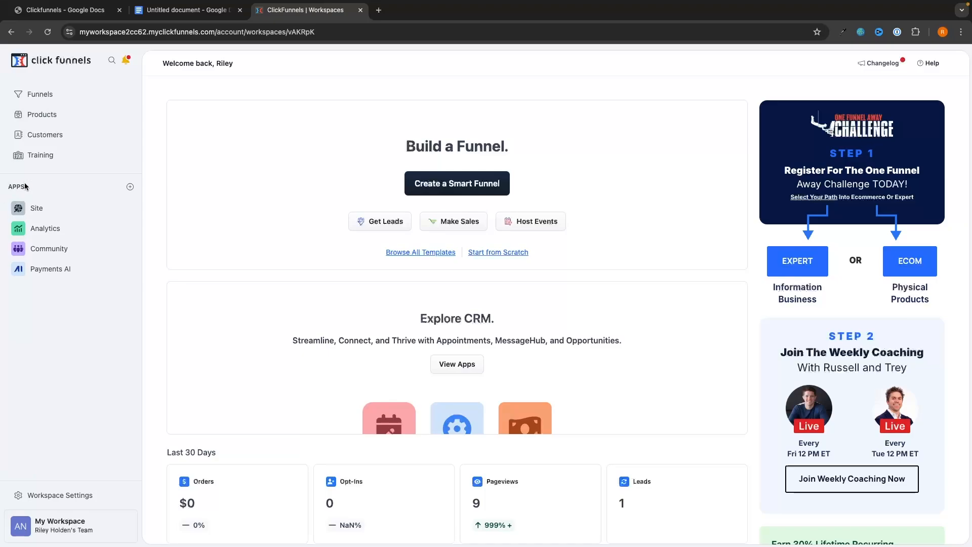
{"action": "left_click", "coordinate": [129, 187]}
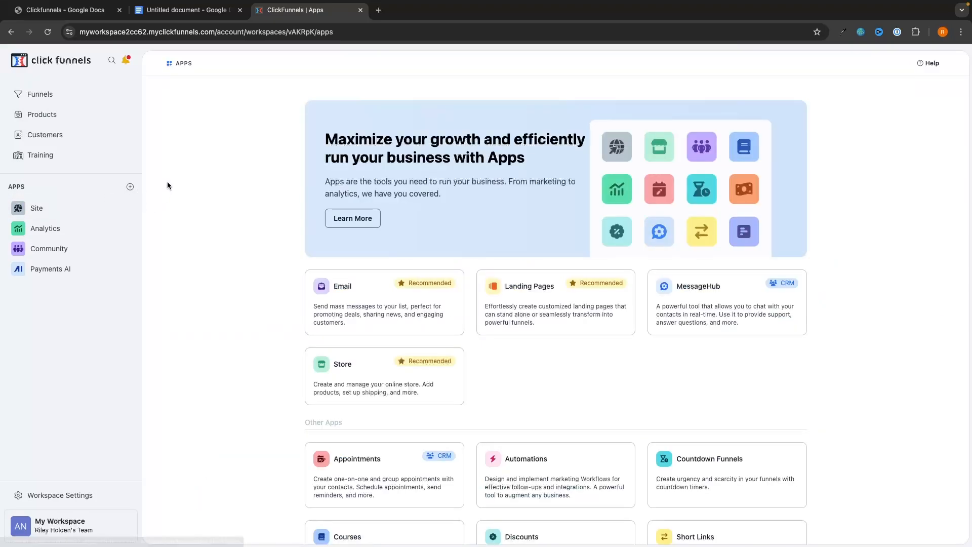
{"action": "scroll", "coordinate": [283, 300], "scroll_direction": "down", "scroll_amount": 2}
{"action": "scroll", "coordinate": [284, 300], "scroll_direction": "down", "scroll_amount": 3}
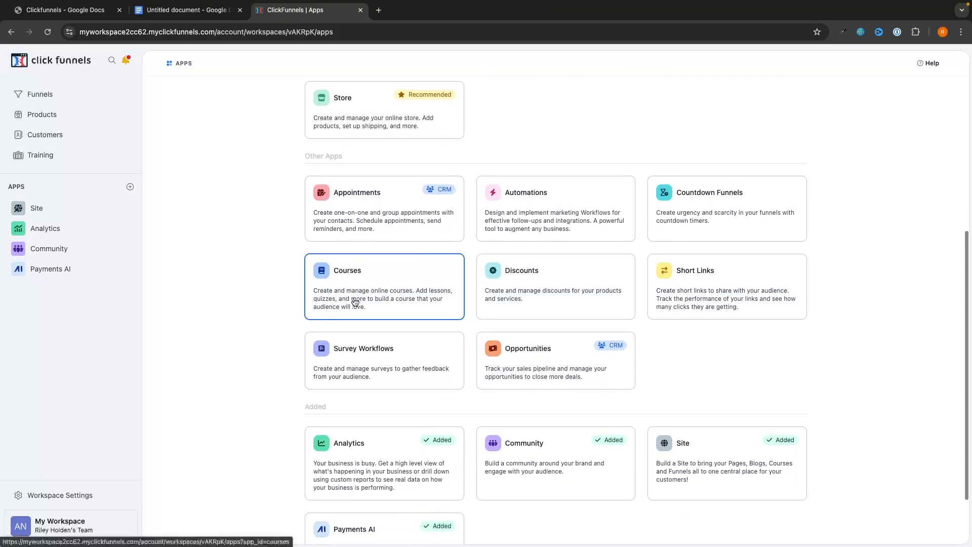
{"action": "scroll", "coordinate": [354, 299], "scroll_direction": "down", "scroll_amount": 2}
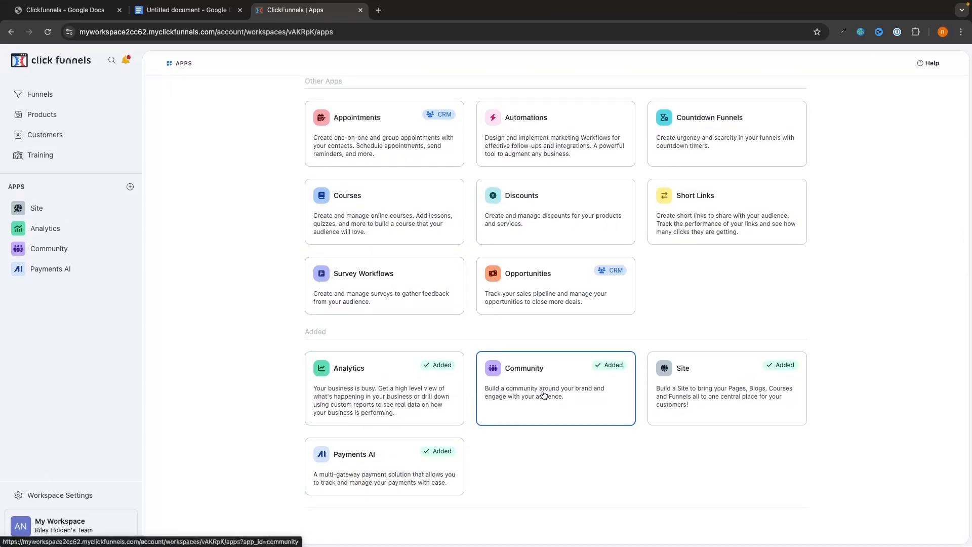
{"action": "scroll", "coordinate": [177, 262], "scroll_direction": "up", "scroll_amount": 2}
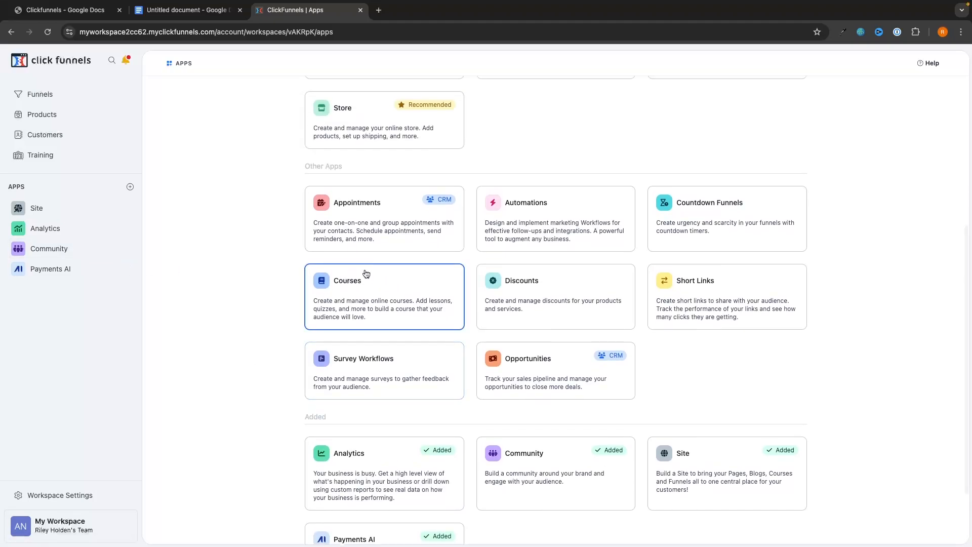
{"action": "left_click", "coordinate": [377, 296]}
{"action": "left_click", "coordinate": [410, 211]}
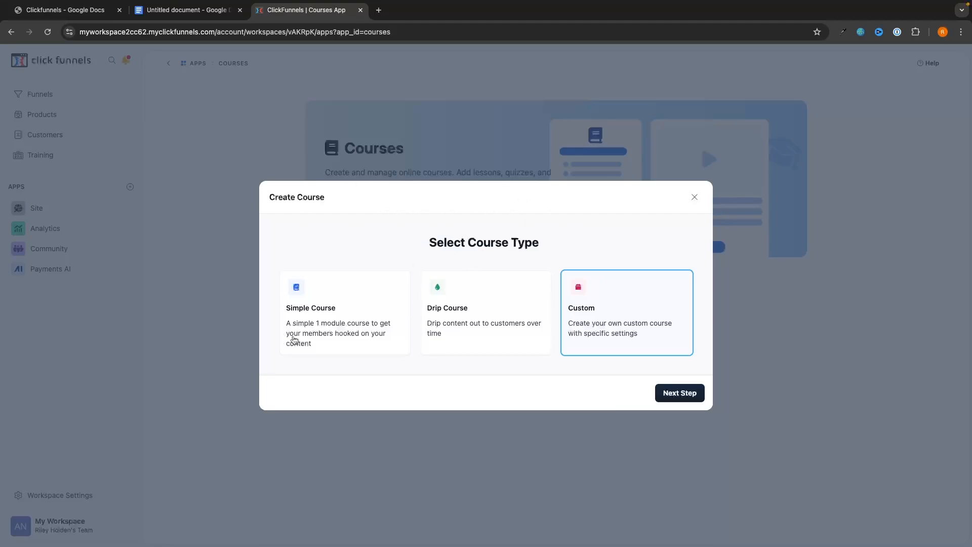
Compare the Simple and Drip course types, pick Custom, and advance to course details.
{"action": "left_click", "coordinate": [315, 296]}
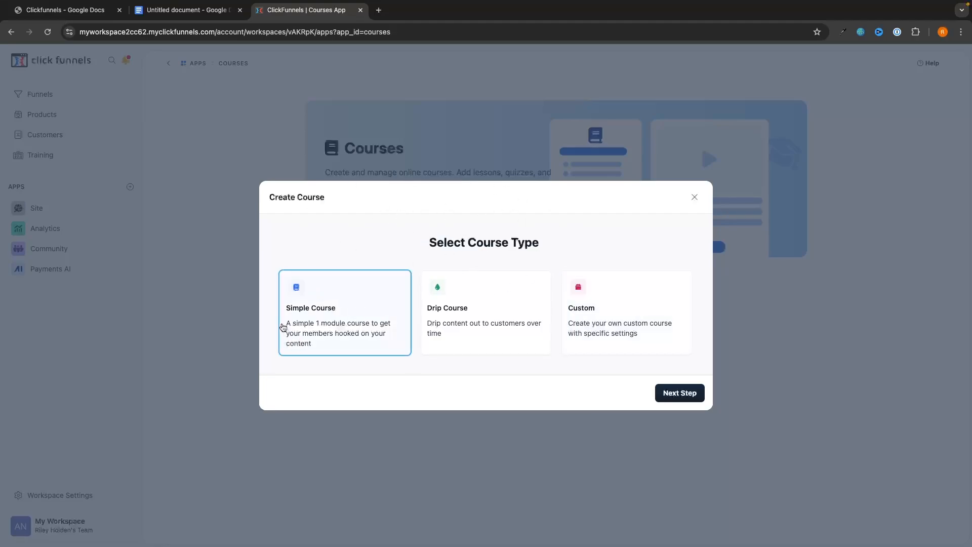
{"action": "left_click_drag", "start_coordinate": [283, 327], "coordinate": [354, 326]}
{"action": "left_click", "coordinate": [445, 274]}
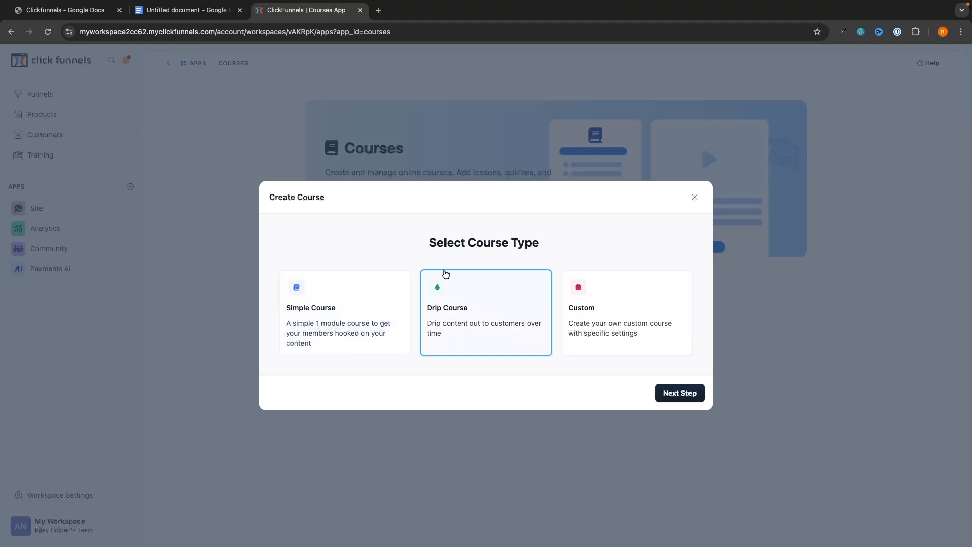
{"action": "left_click_drag", "start_coordinate": [428, 326], "coordinate": [492, 336]}
{"action": "left_click", "coordinate": [491, 337]}
{"action": "left_click", "coordinate": [354, 304]}
{"action": "left_click", "coordinate": [473, 311]}
{"action": "left_click", "coordinate": [340, 307]}
{"action": "left_click", "coordinate": [440, 289]}
{"action": "left_click", "coordinate": [335, 292]}
{"action": "left_click", "coordinate": [597, 307]}
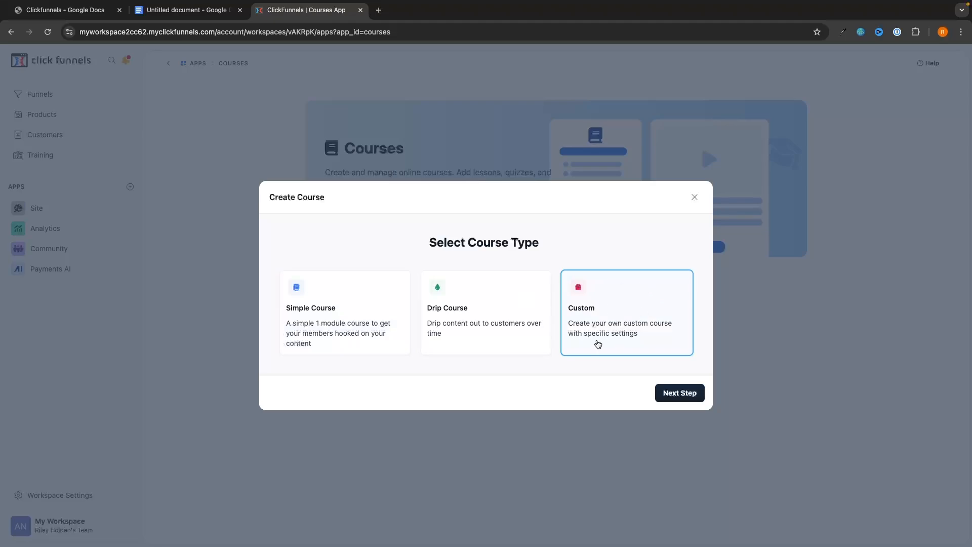
{"action": "left_click", "coordinate": [695, 394]}
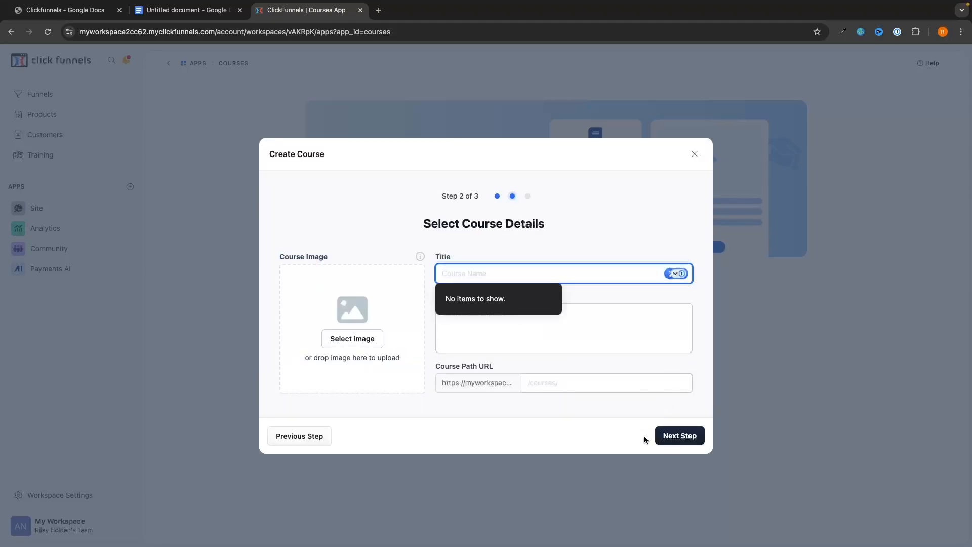
Enter 'Instagram Growth Mastery' as the course title, then invoke Napoleon AI from the Description field.
{"action": "left_click", "coordinate": [691, 417]}
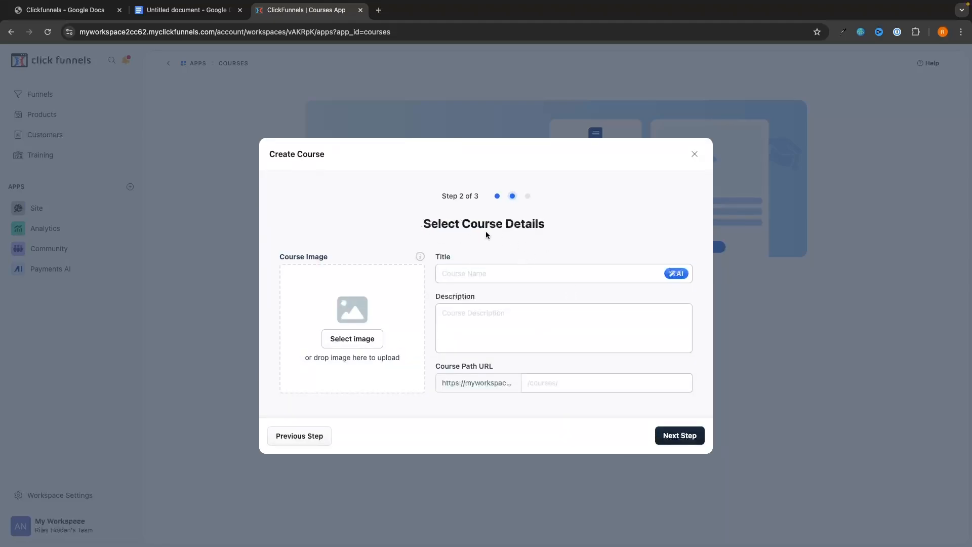
{"action": "left_click", "coordinate": [469, 272]}
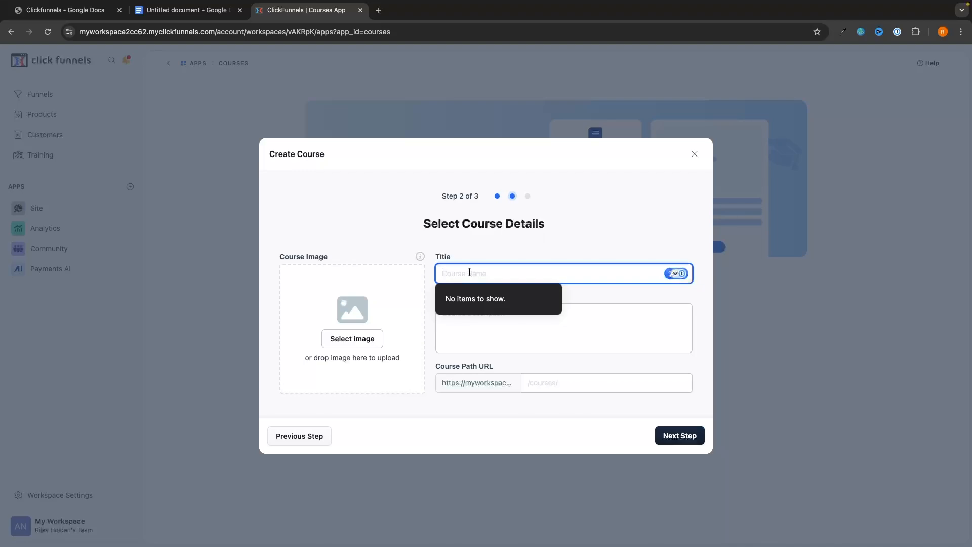
{"action": "type", "text": "Instagram Growth Mastery"}
{"action": "left_click", "coordinate": [491, 239]}
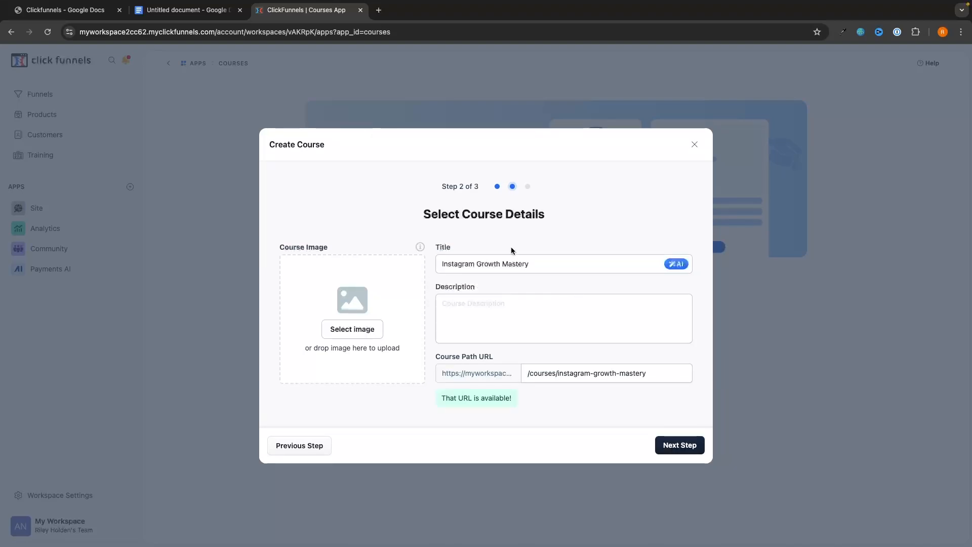
{"action": "left_click", "coordinate": [509, 330]}
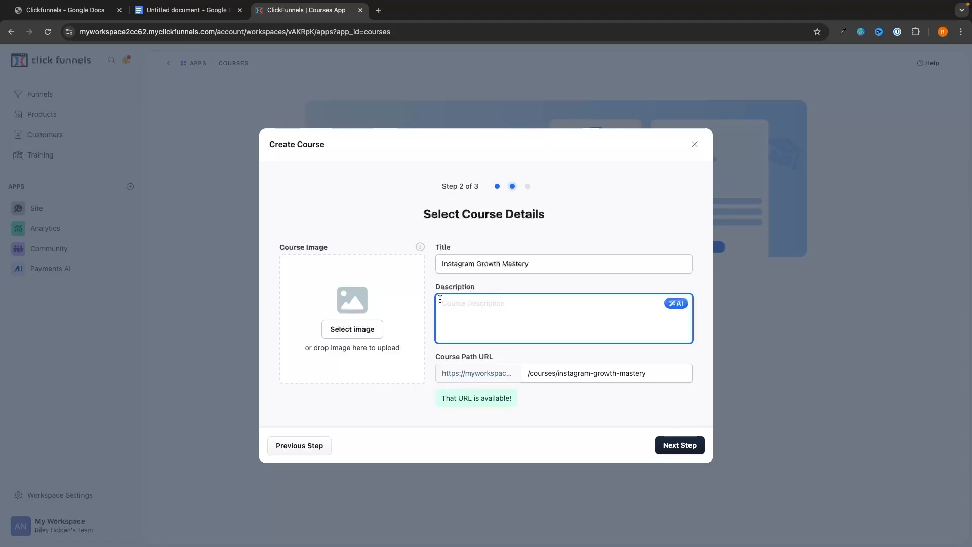
{"action": "left_click", "coordinate": [677, 308]}
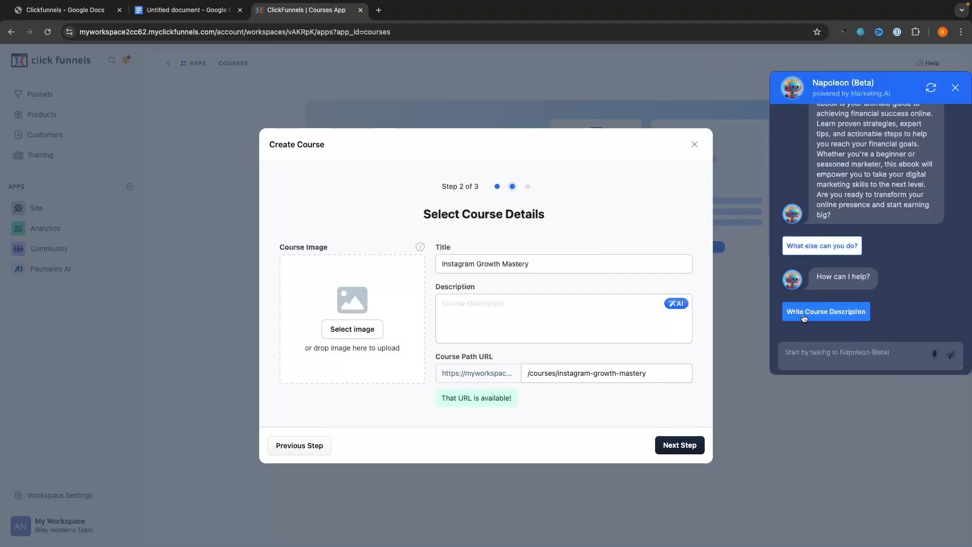
Ask Napoleon AI for a course description and paste its reply into Description.
{"action": "left_click", "coordinate": [803, 348]}
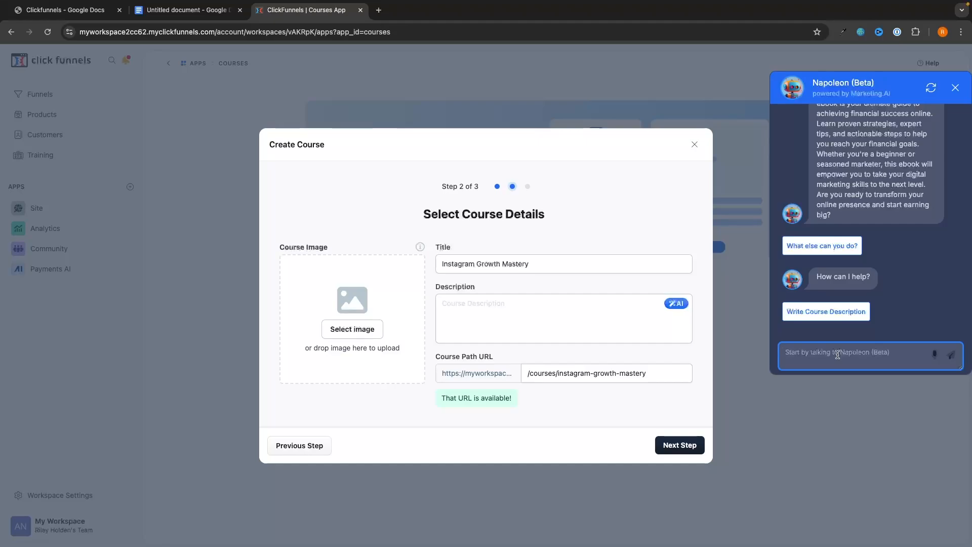
{"action": "type", "text": "Write a course description for my instagram growth mastery course showing people how to gain their first 100,000 followers on Instagram"}
{"action": "scroll", "coordinate": [850, 363], "scroll_direction": "up", "scroll_amount": 1}
{"action": "scroll", "coordinate": [850, 363], "scroll_direction": "down", "scroll_amount": 1}
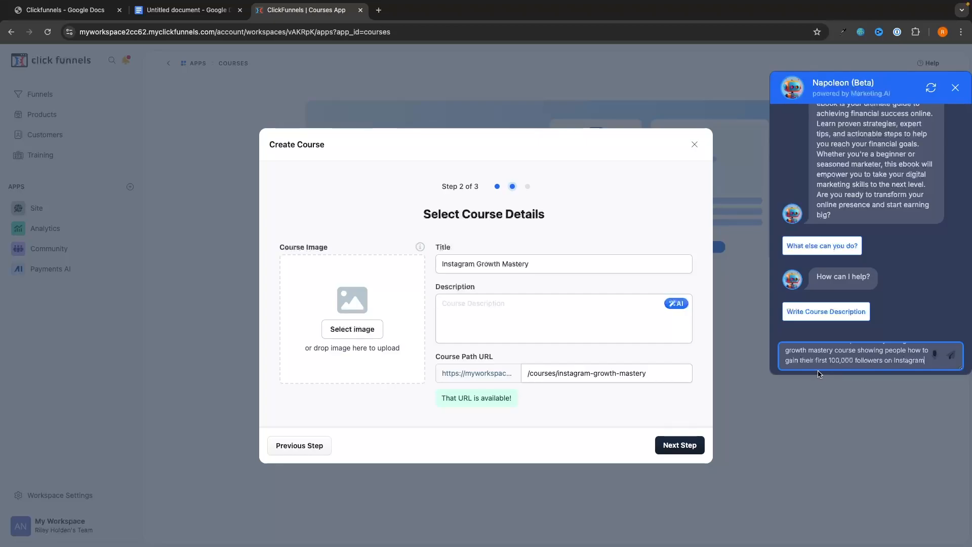
{"action": "left_click", "coordinate": [951, 356]}
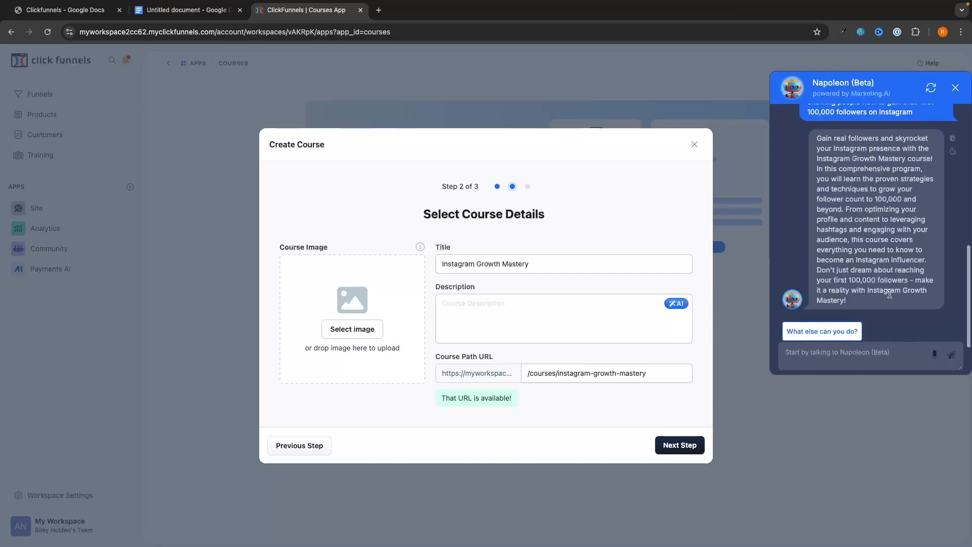
{"action": "left_click_drag", "start_coordinate": [853, 303], "coordinate": [826, 134]}
{"action": "key", "text": "ctrl+c"}
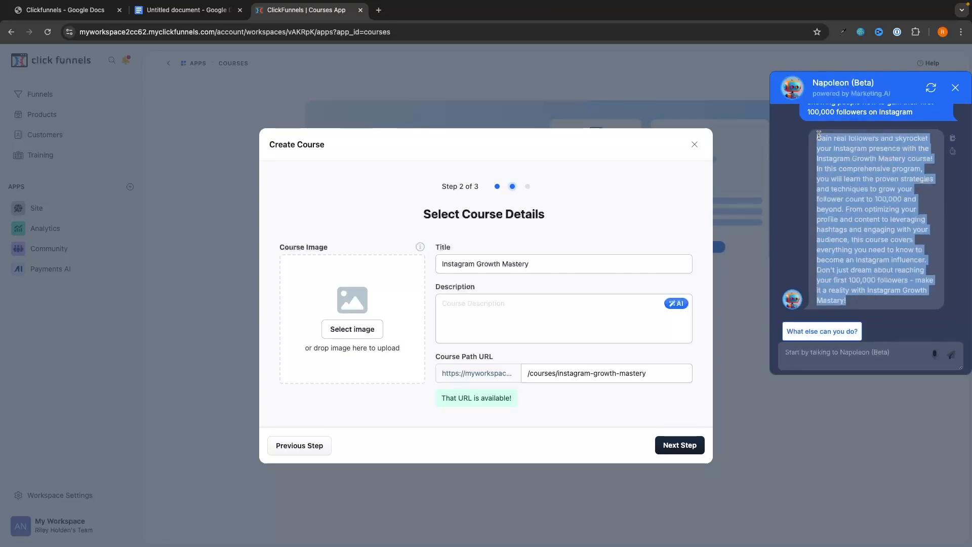
{"action": "left_click", "coordinate": [491, 311]}
{"action": "key", "text": "ctrl+v"}
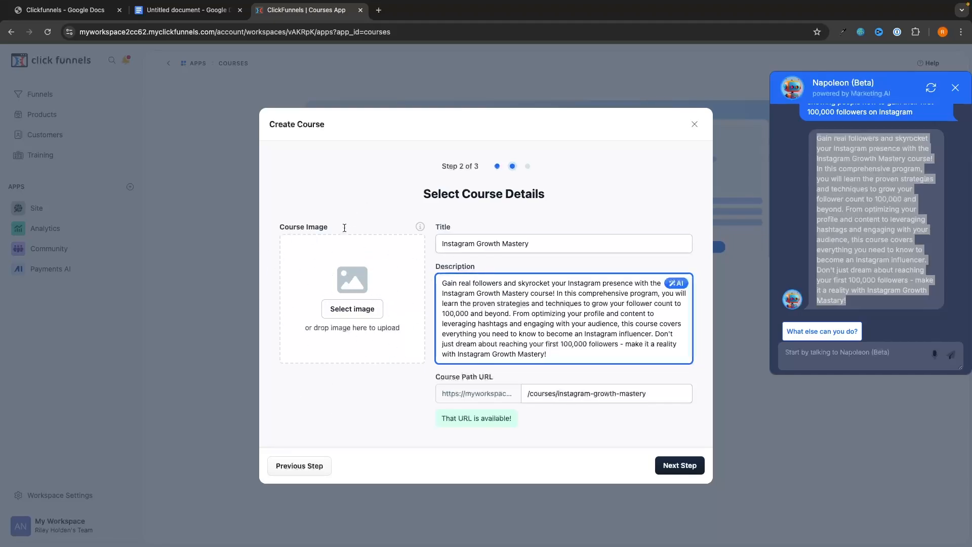
Upload the G-FORCE NORTH logo and set it as the course image.
{"action": "left_click", "coordinate": [340, 253]}
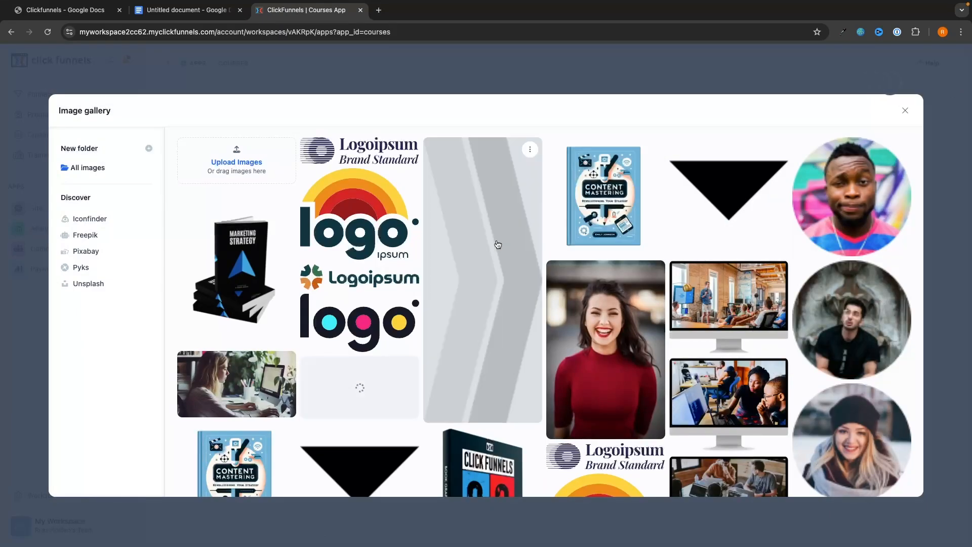
{"action": "scroll", "coordinate": [584, 308], "scroll_direction": "down", "scroll_amount": 1}
{"action": "scroll", "coordinate": [585, 308], "scroll_direction": "up", "scroll_amount": 2}
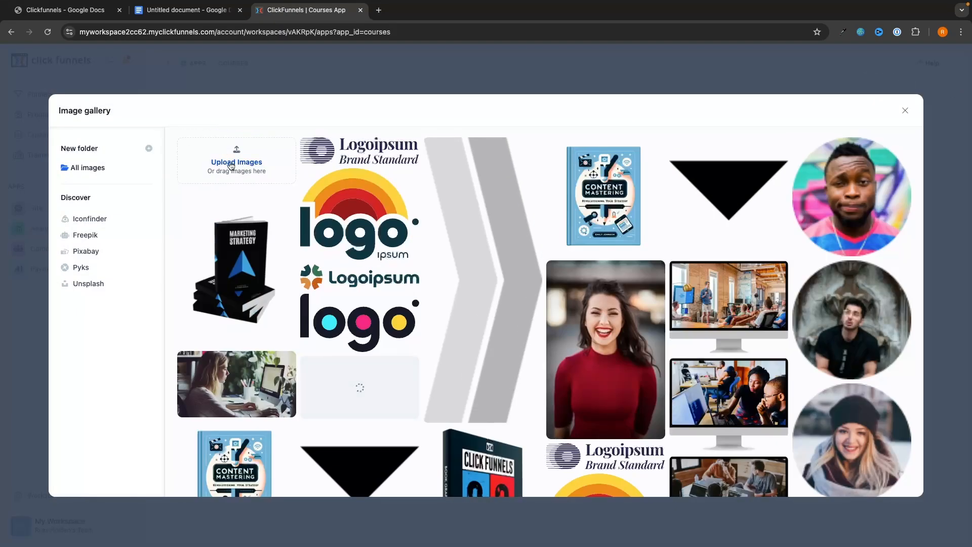
{"action": "left_click", "coordinate": [227, 157]}
{"action": "scroll", "coordinate": [530, 302], "scroll_direction": "down", "scroll_amount": 10}
{"action": "double_click", "coordinate": [622, 228]}
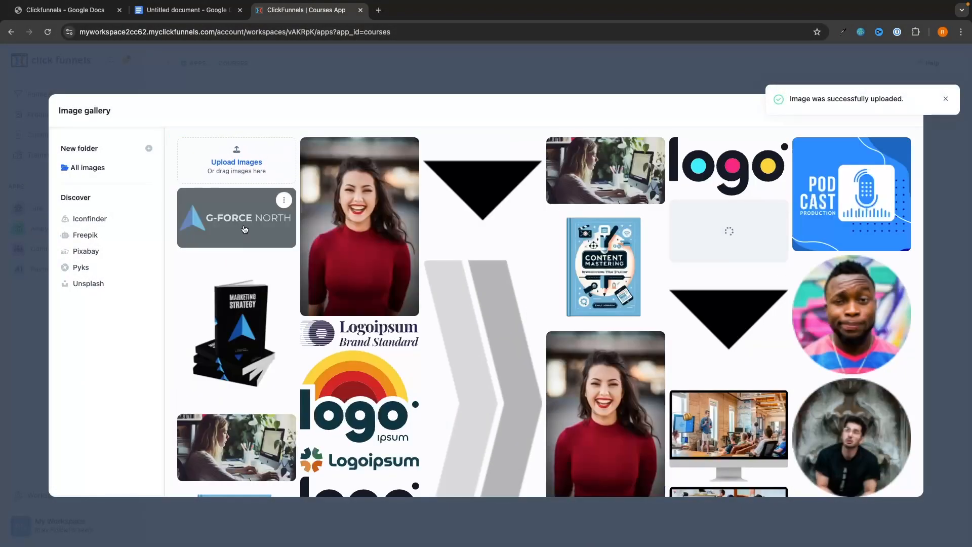
{"action": "left_click", "coordinate": [248, 218]}
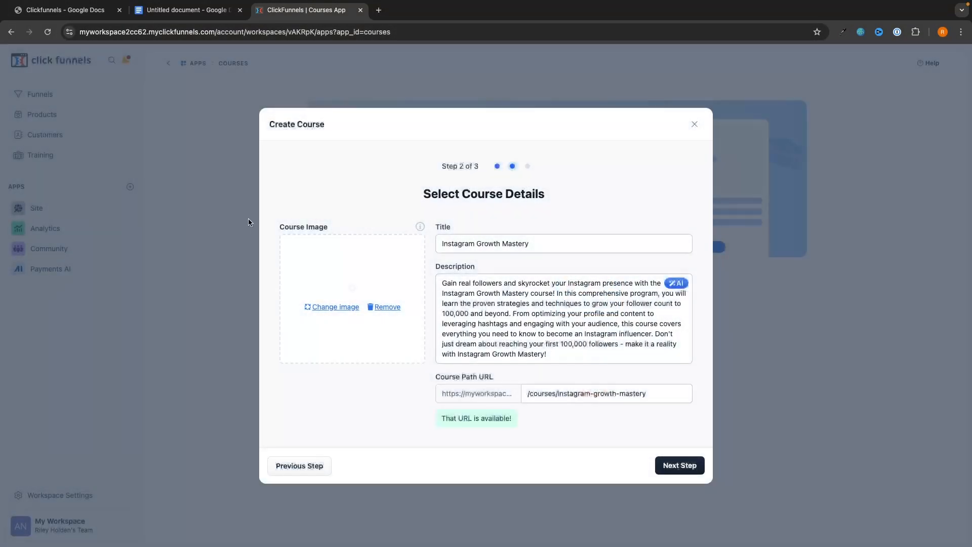
Cut the description's final sentence to fit 255 characters and create the published free course.
{"action": "left_click", "coordinate": [680, 465]}
{"action": "left_click", "coordinate": [627, 409]}
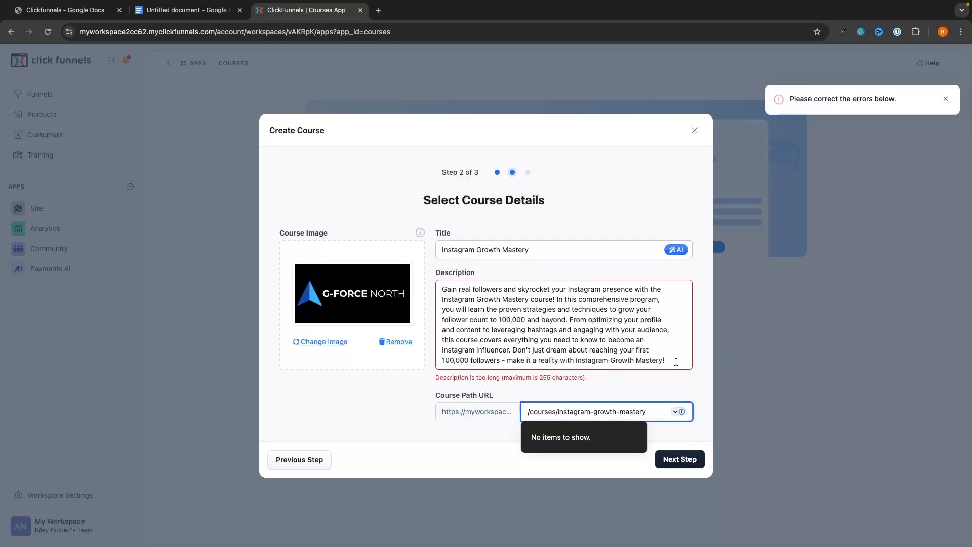
{"action": "left_click_drag", "start_coordinate": [676, 361], "coordinate": [513, 350]}
{"action": "key", "text": "BackSpace"}
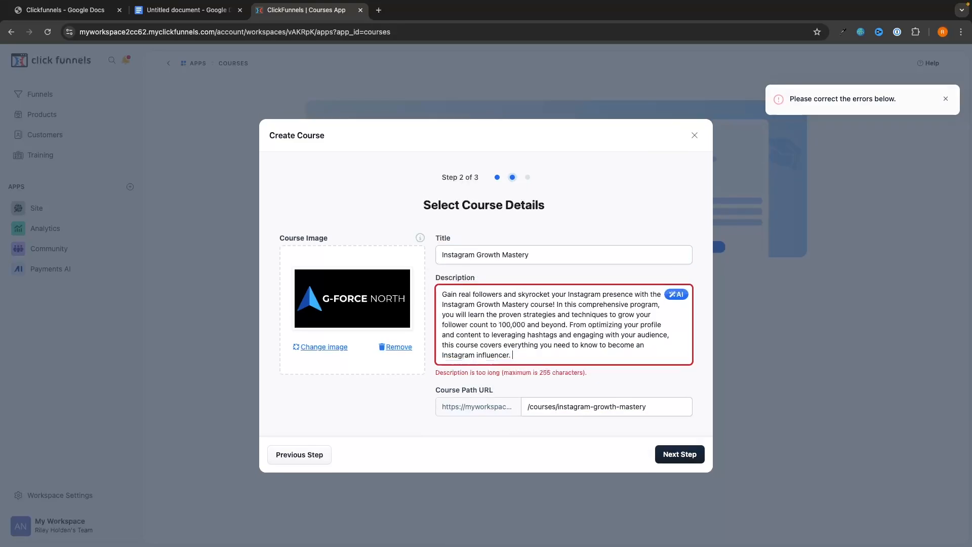
{"action": "left_click", "coordinate": [667, 456]}
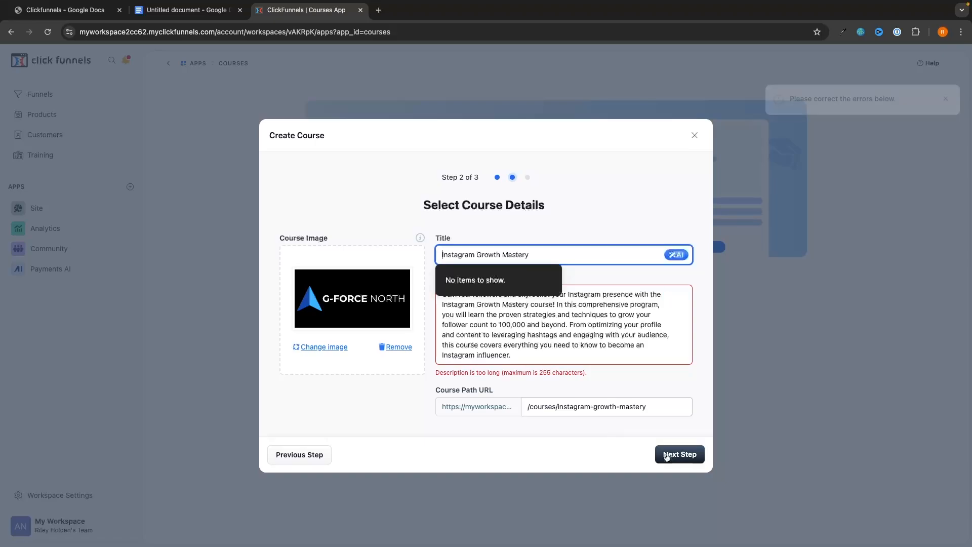
{"action": "left_click", "coordinate": [672, 436]}
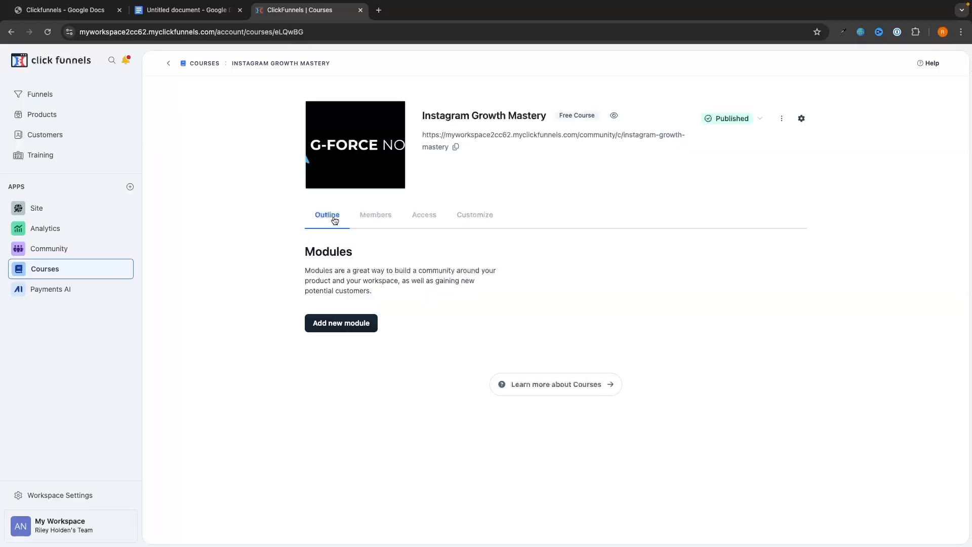
Review the course's enrolled Members and its product Access settings.
{"action": "left_click", "coordinate": [374, 221]}
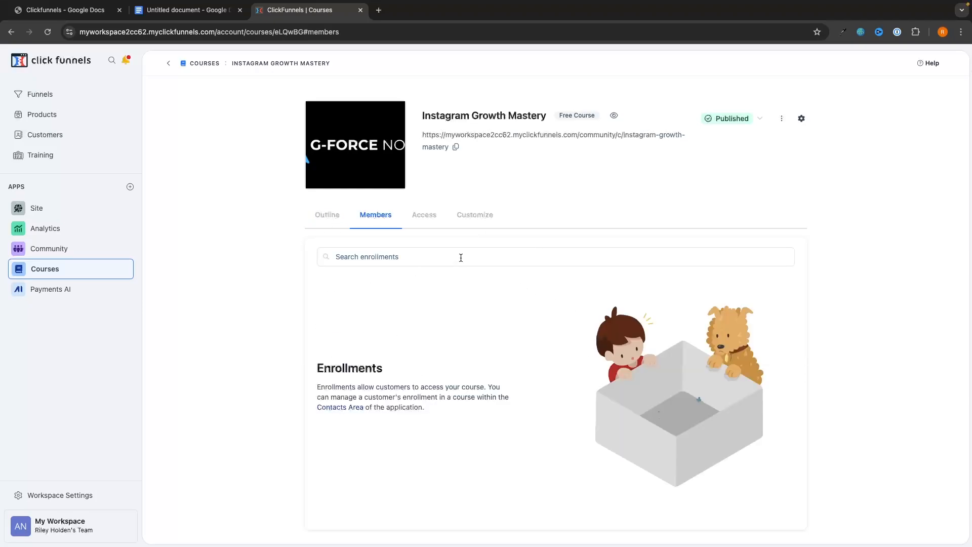
{"action": "scroll", "coordinate": [461, 258], "scroll_direction": "down", "scroll_amount": 1}
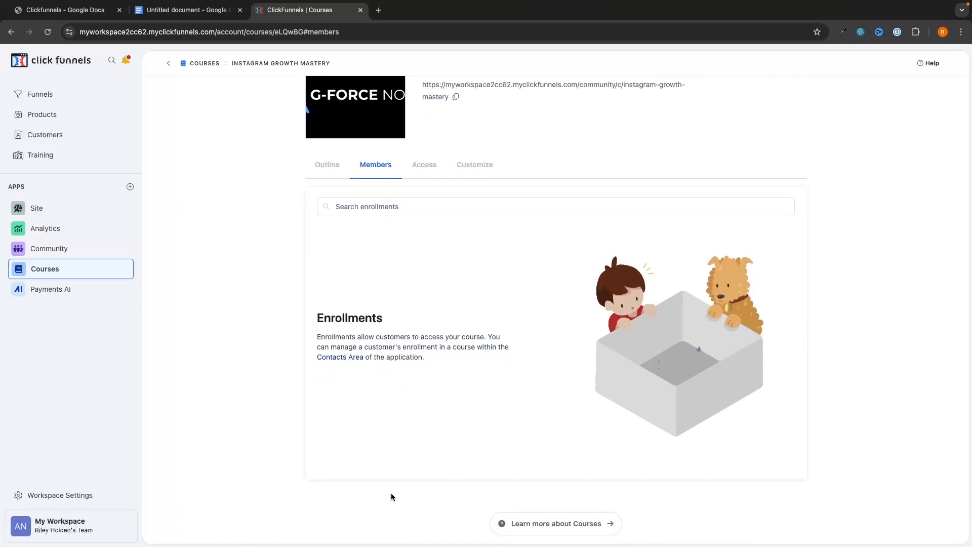
{"action": "left_click", "coordinate": [424, 165]}
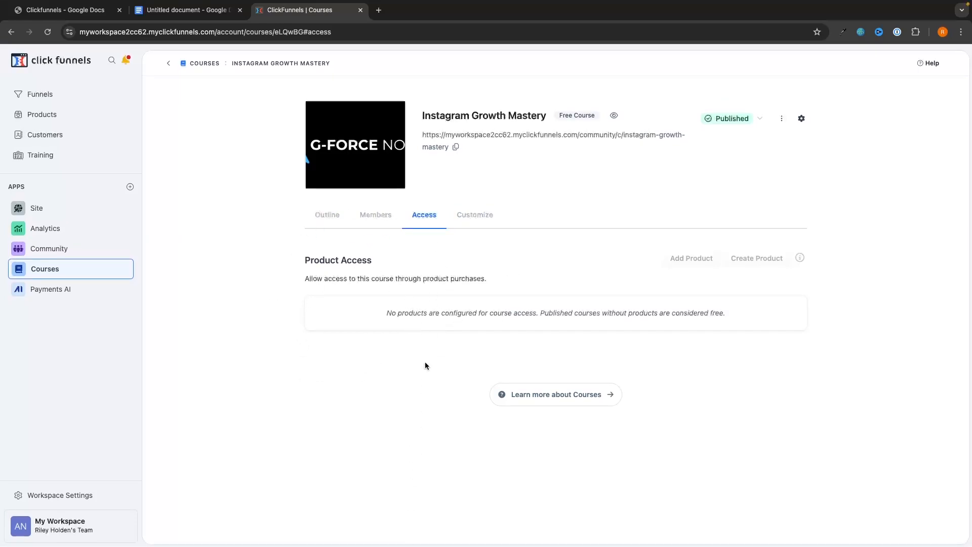
Turn Advanced Customization on, browse the Theme Gallery, then switch it back off.
{"action": "left_click", "coordinate": [474, 214]}
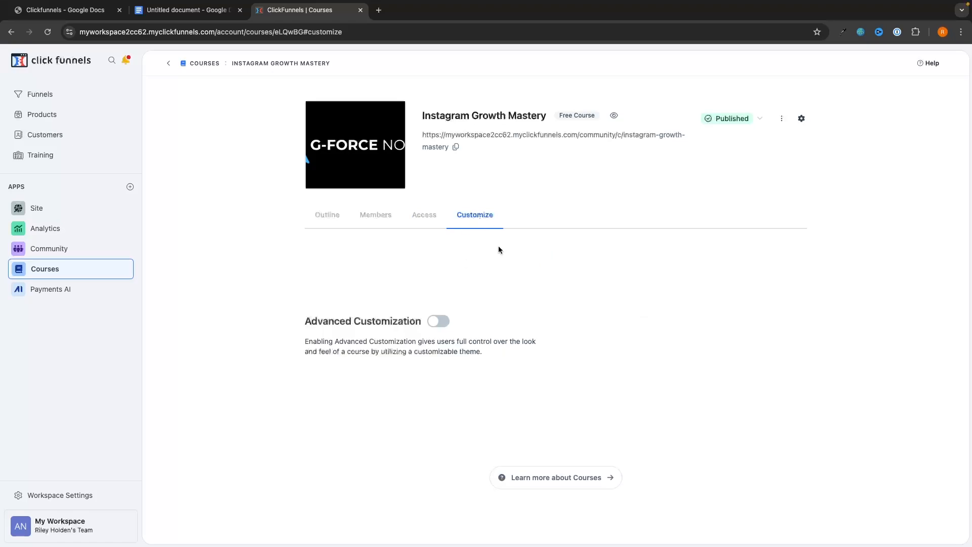
{"action": "left_click", "coordinate": [441, 321]}
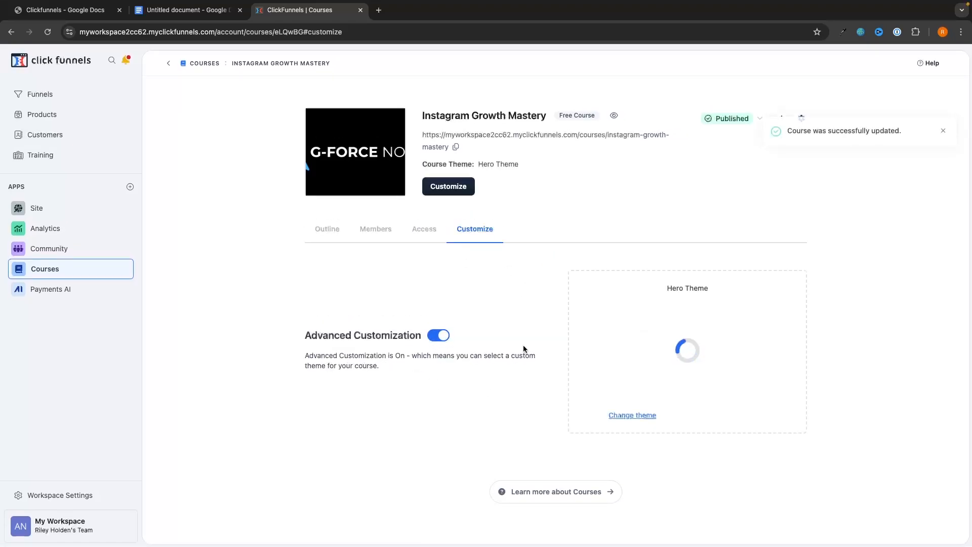
{"action": "left_click", "coordinate": [641, 415]}
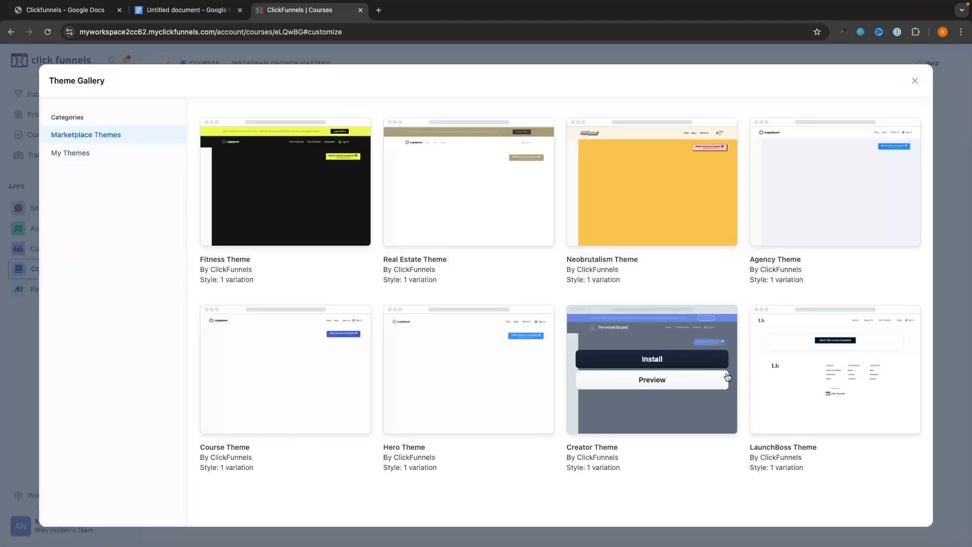
{"action": "mouse_move", "coordinate": [514, 426]}
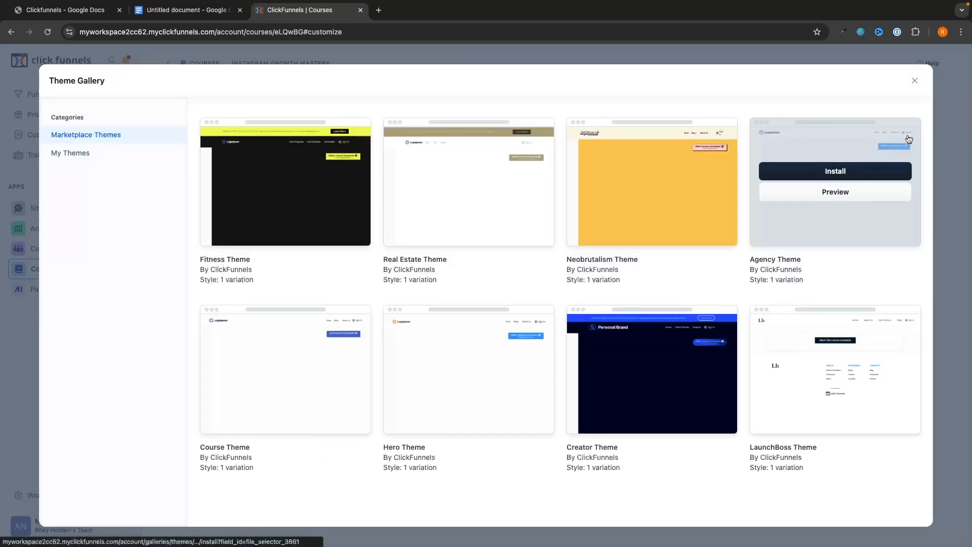
{"action": "left_click", "coordinate": [914, 81]}
{"action": "left_click", "coordinate": [438, 336]}
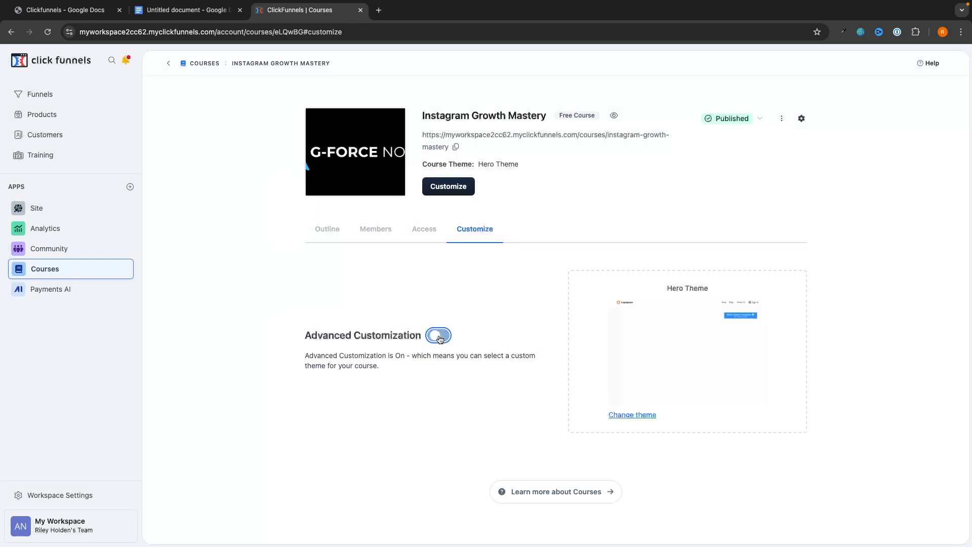
Create the first module, titled 'Module 1 - Welcome To The Course'.
{"action": "left_click", "coordinate": [327, 215]}
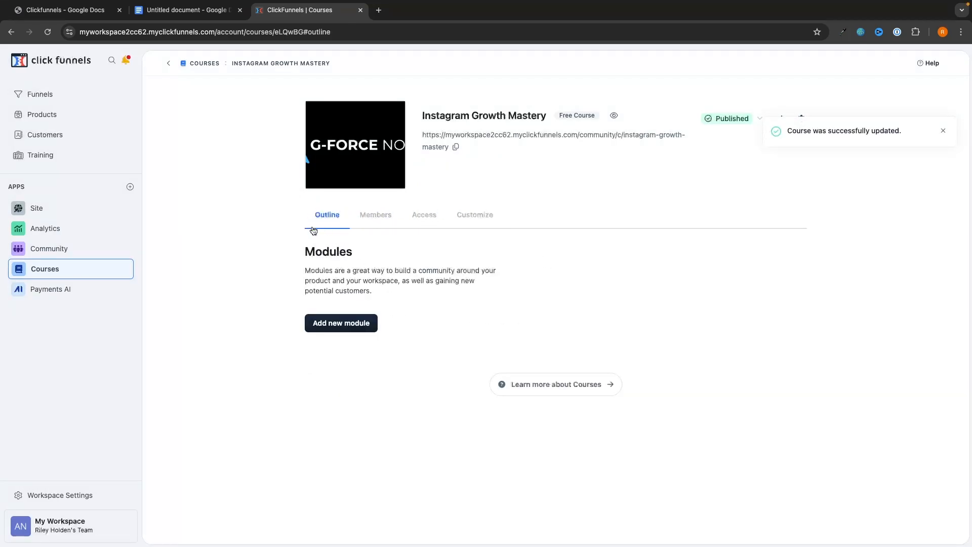
{"action": "left_click", "coordinate": [347, 324]}
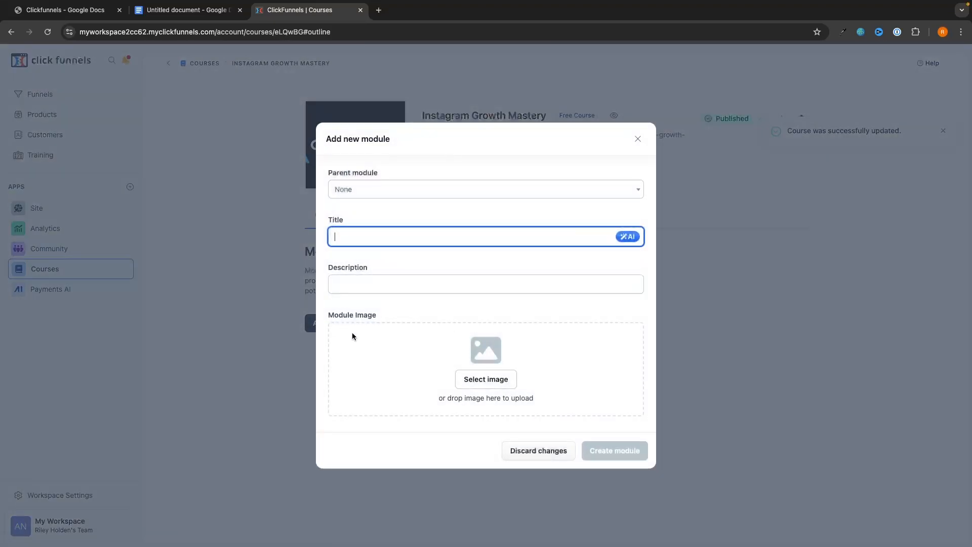
{"action": "left_click", "coordinate": [456, 270]}
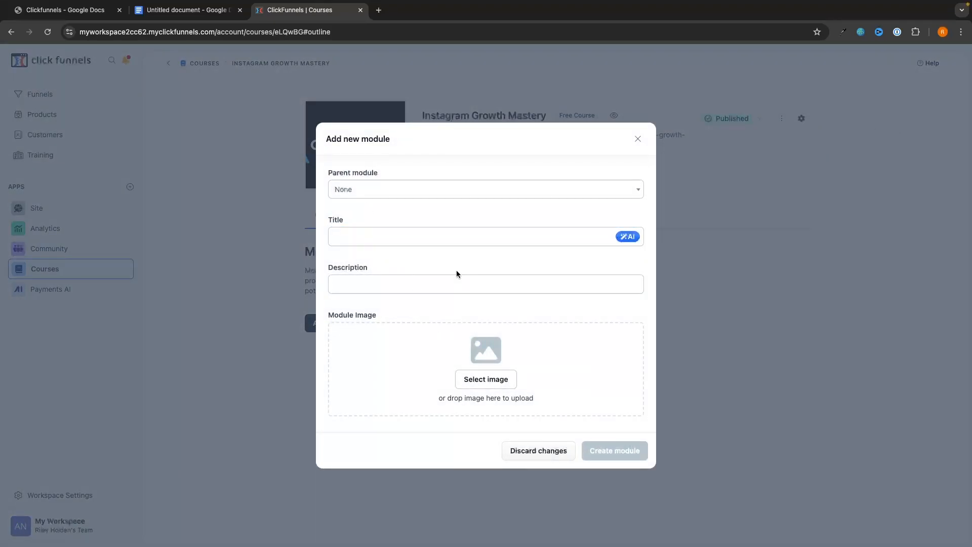
{"action": "left_click", "coordinate": [384, 232]}
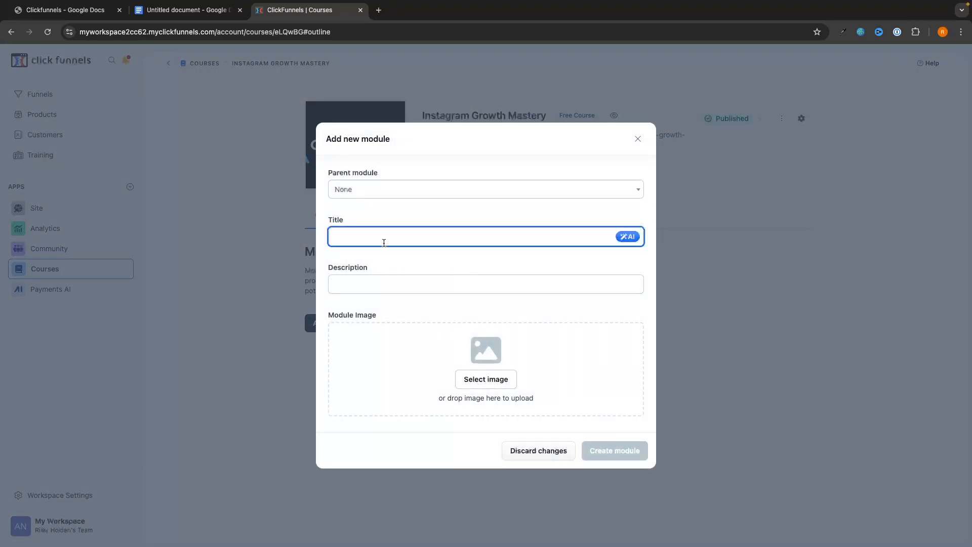
{"action": "type", "text": "Mode"}
{"action": "key", "text": "BackSpace"}
{"action": "type", "text": "ule 1"}
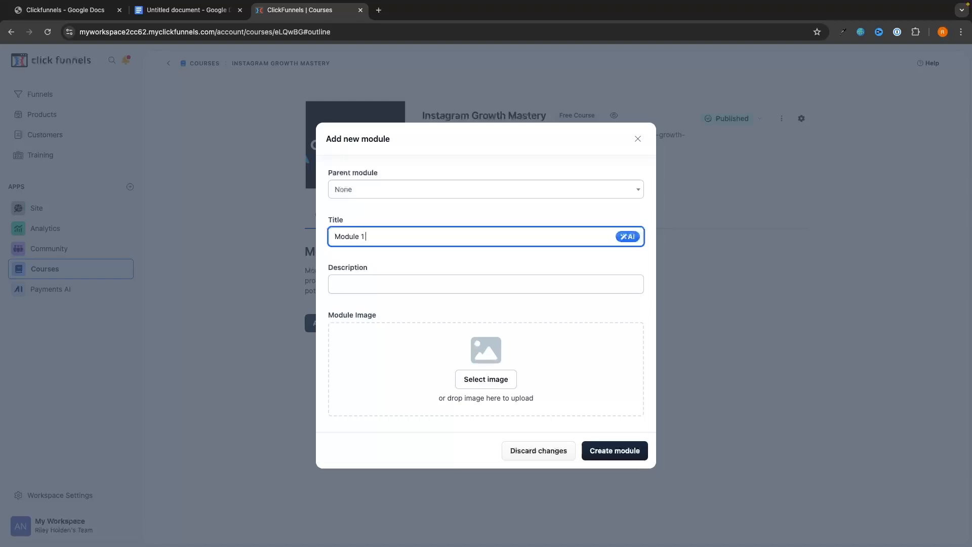
{"action": "type", "text": " - Welcome To The Course"}
{"action": "left_click", "coordinate": [393, 283]}
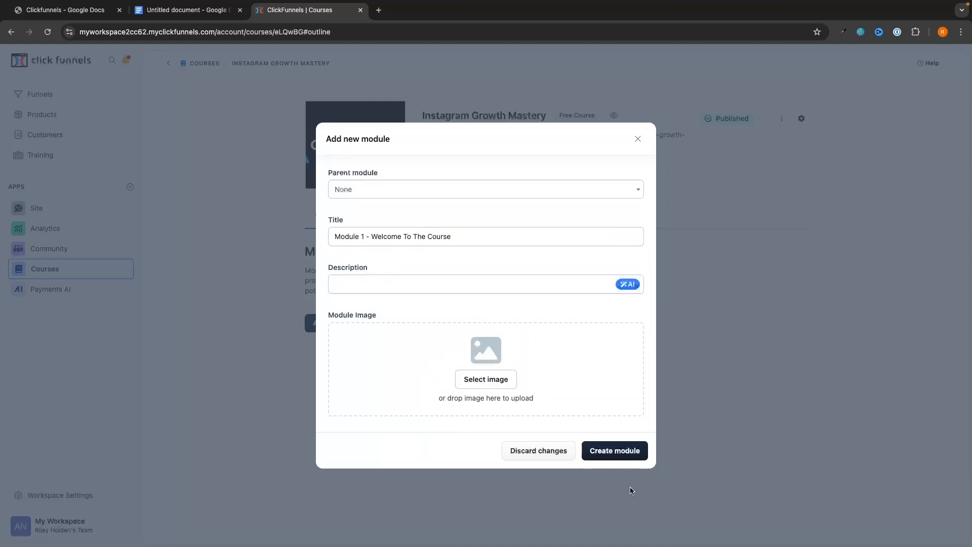
{"action": "left_click", "coordinate": [616, 450]}
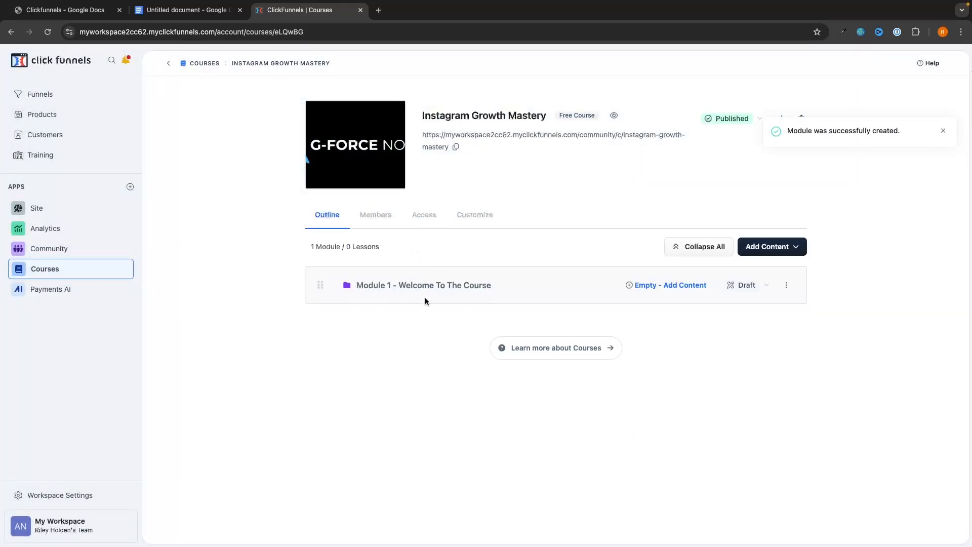
Add a second module titled 'Module 2 - The Basics'.
{"action": "left_click", "coordinate": [779, 247]}
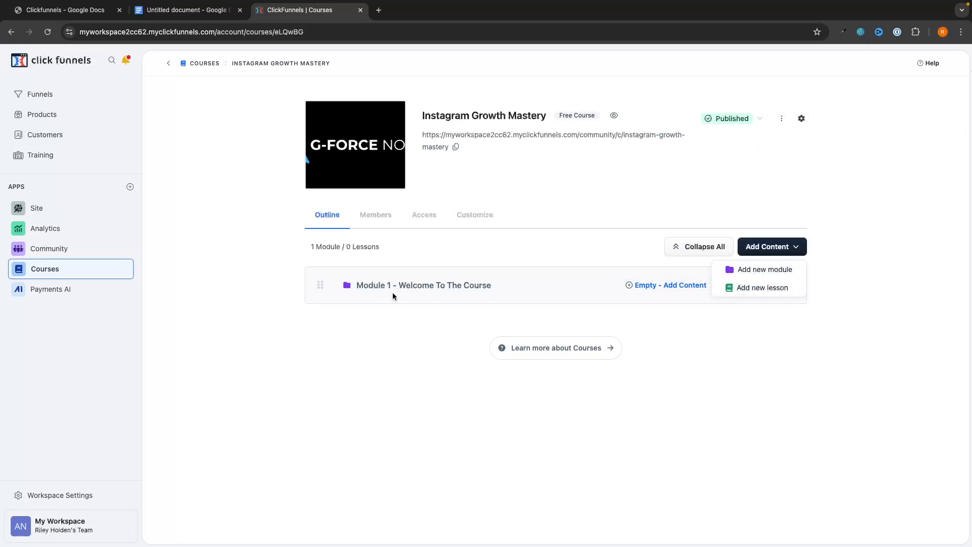
{"action": "left_click", "coordinate": [762, 274]}
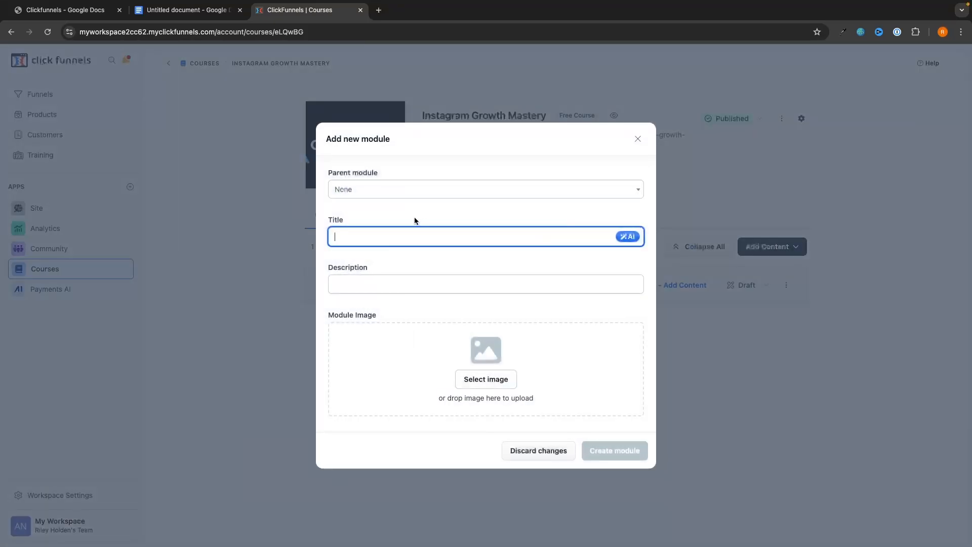
{"action": "type", "text": "Module 2 - The"}
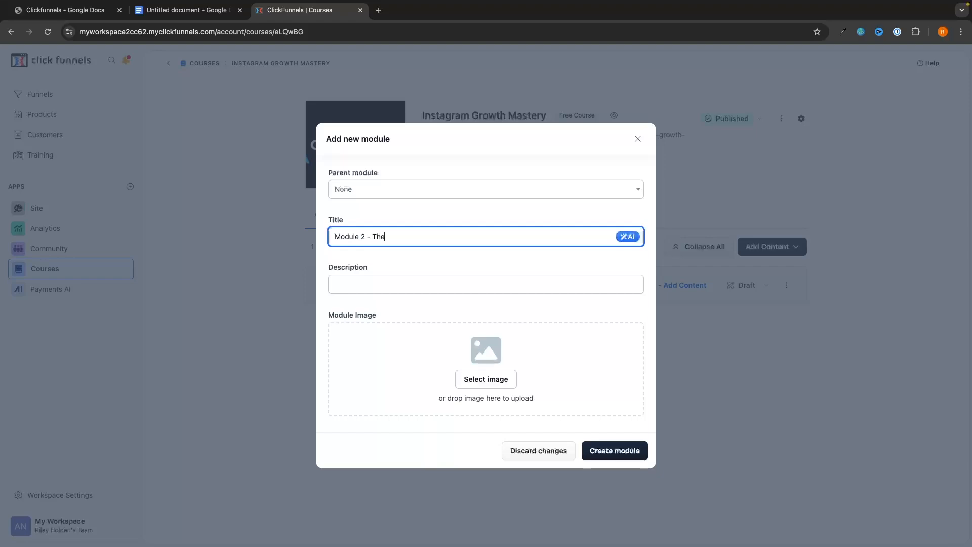
{"action": "type", "text": " Basics"}
{"action": "left_click_drag", "start_coordinate": [328, 175], "coordinate": [375, 174]}
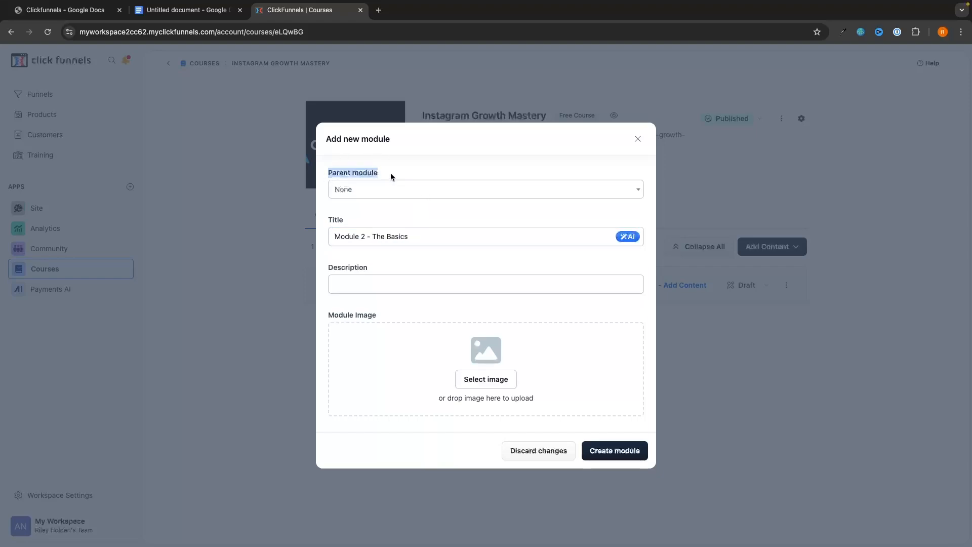
{"action": "left_click", "coordinate": [340, 172]}
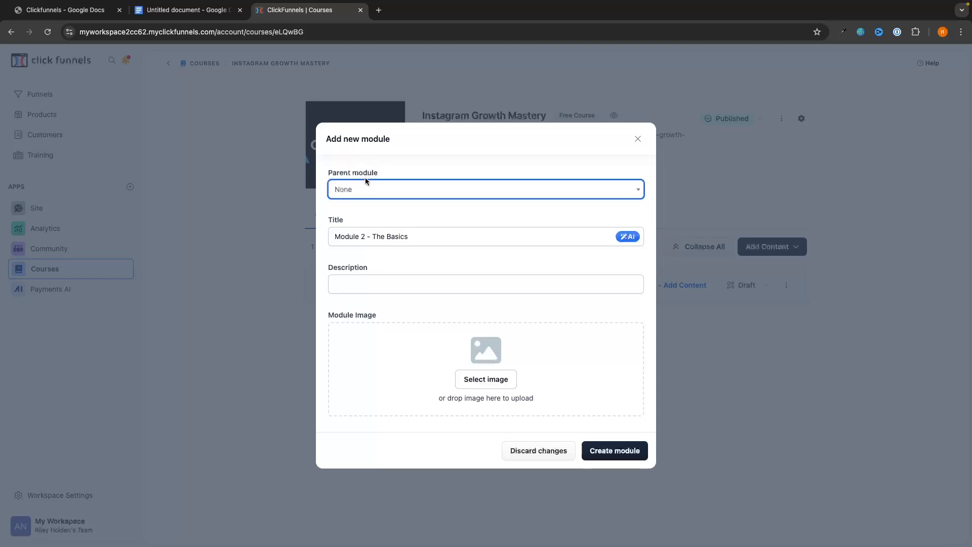
{"action": "left_click", "coordinate": [618, 459]}
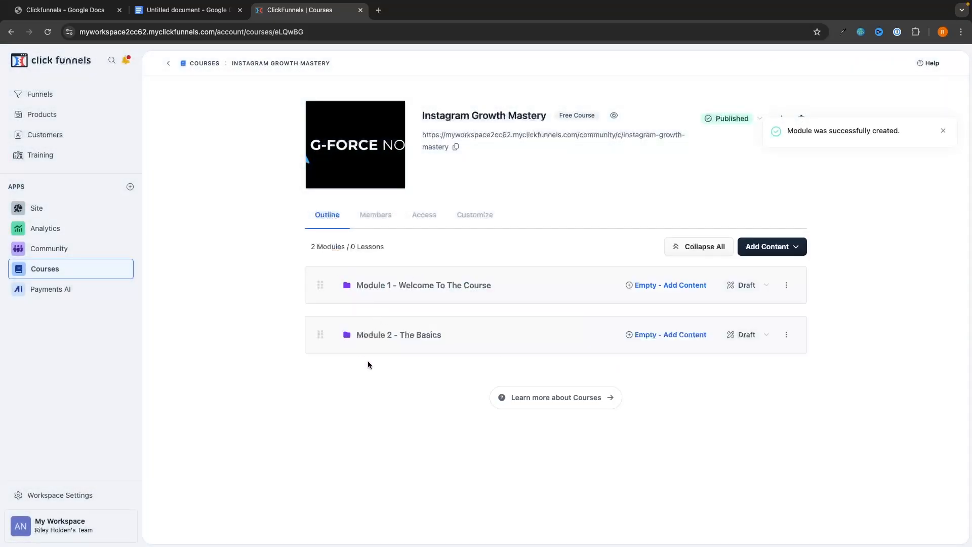
{"action": "left_click", "coordinate": [803, 247]}
Create a throwaway module 'Modelule 3 - t9ruy' nested under Module 1.
{"action": "left_click", "coordinate": [764, 270]}
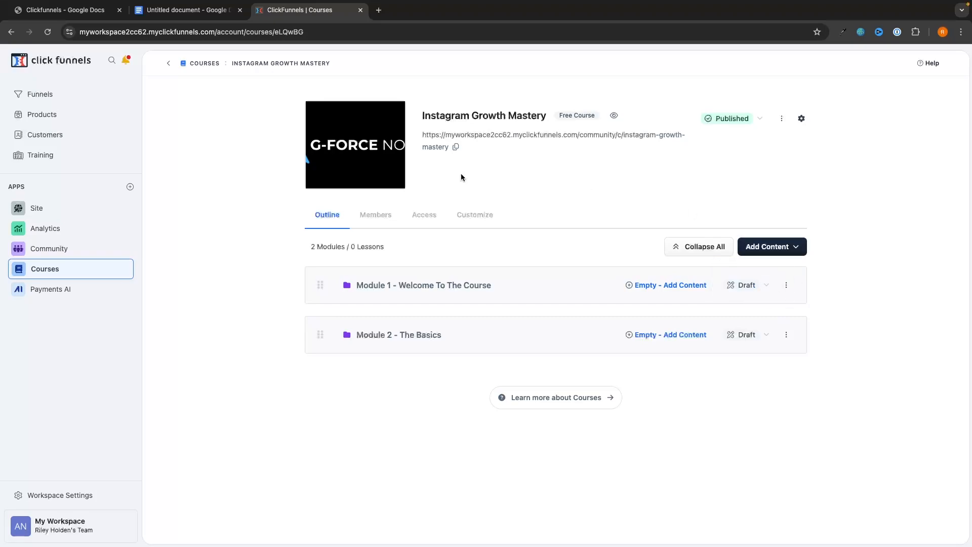
{"action": "type", "text": "Model"}
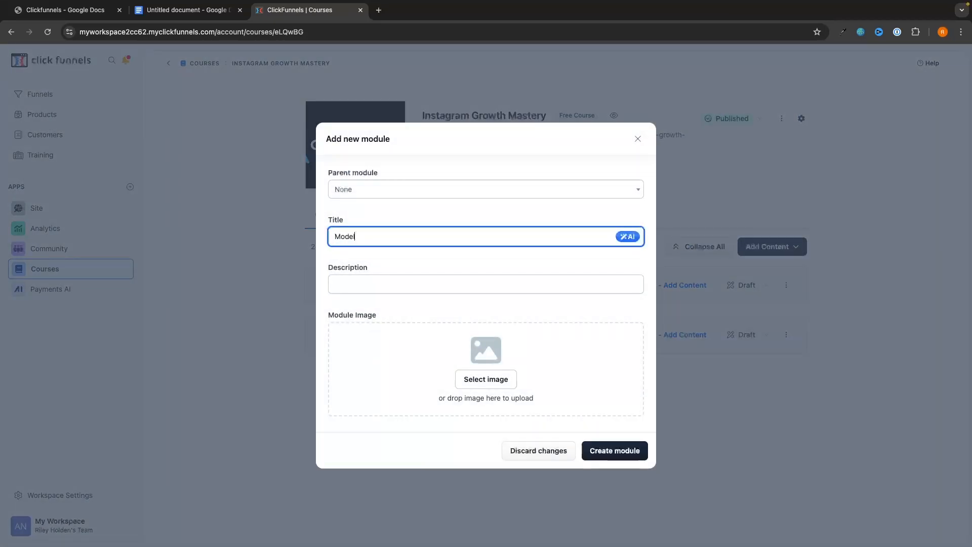
{"action": "type", "text": "ule 3 - t9ruy89ru"}
{"action": "left_click", "coordinate": [390, 196]}
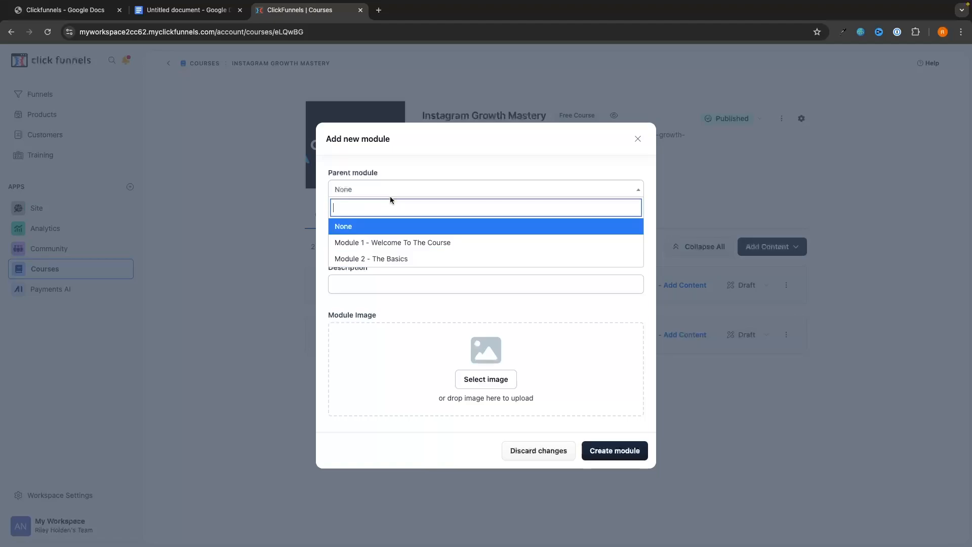
{"action": "left_click", "coordinate": [382, 239]}
{"action": "left_click", "coordinate": [613, 444]}
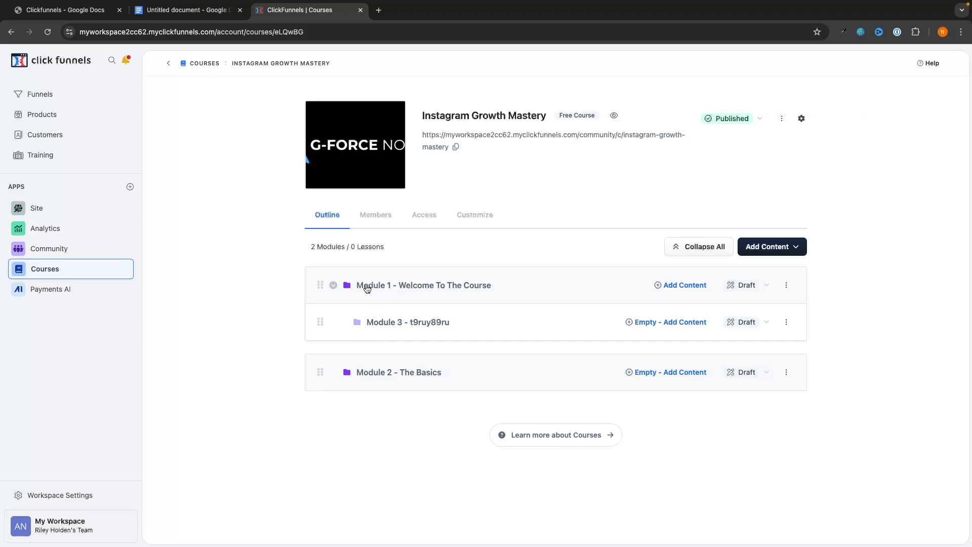
Delete the nested throwaway module from its Edit Module form and confirm.
{"action": "left_click", "coordinate": [786, 324]}
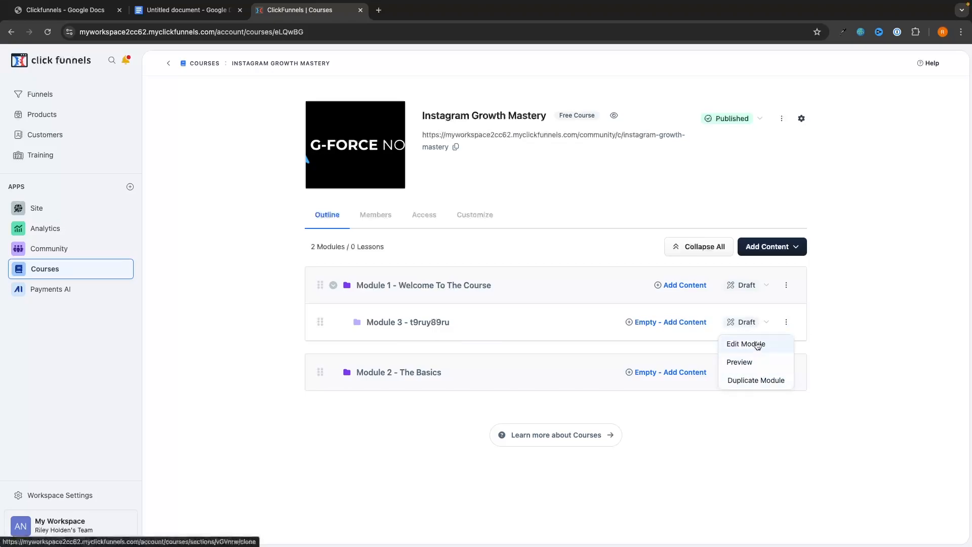
{"action": "left_click", "coordinate": [748, 322]}
{"action": "left_click", "coordinate": [752, 322]}
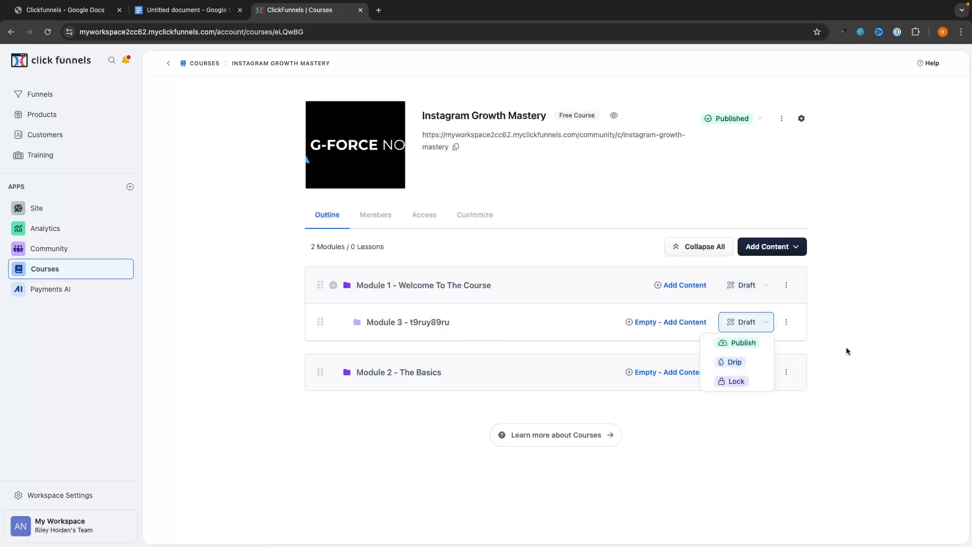
{"action": "left_click", "coordinate": [846, 351]}
{"action": "left_click", "coordinate": [785, 322]}
{"action": "left_click", "coordinate": [744, 343]}
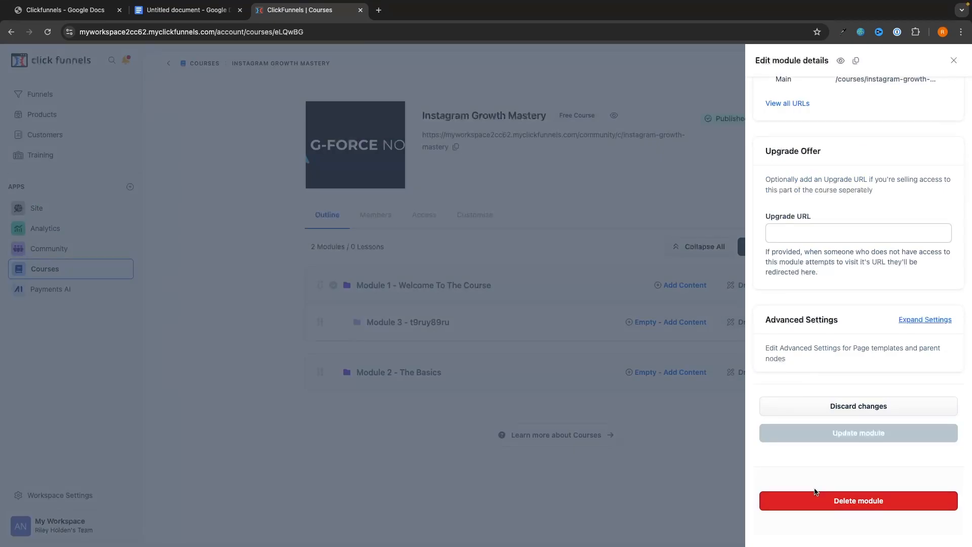
{"action": "left_click", "coordinate": [816, 493]}
{"action": "left_click", "coordinate": [595, 337]}
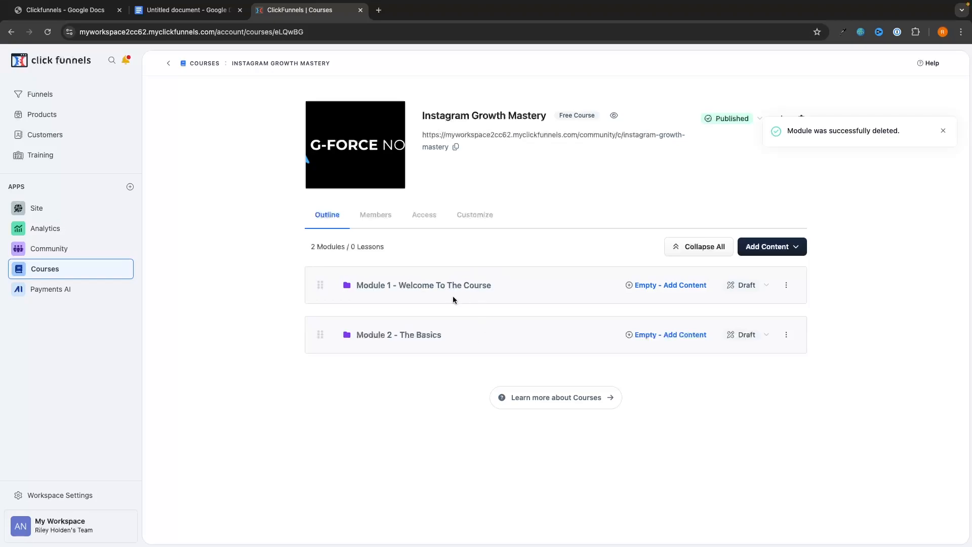
{"action": "left_click", "coordinate": [675, 286]}
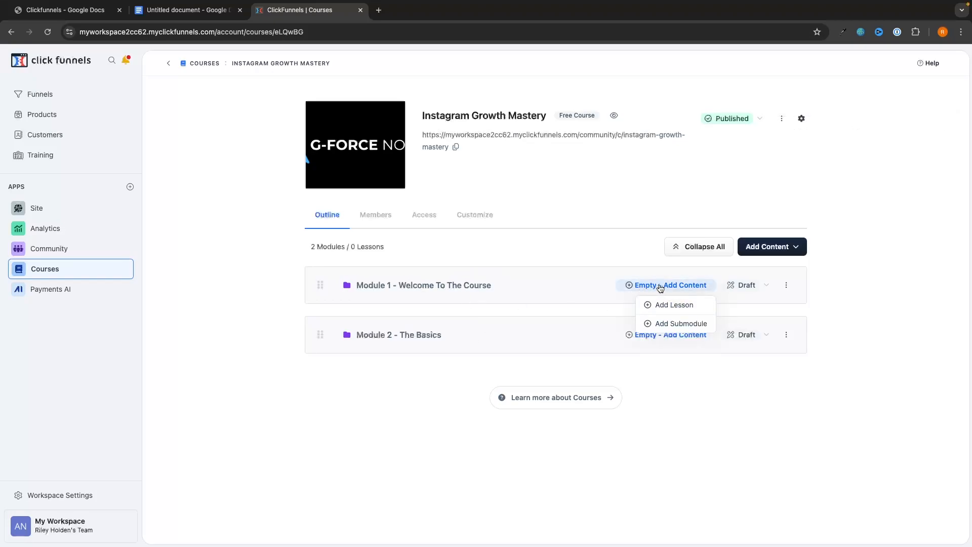
Create a lesson titled Welcome in Module 1 - Welcome To The Course.
{"action": "left_click", "coordinate": [672, 308]}
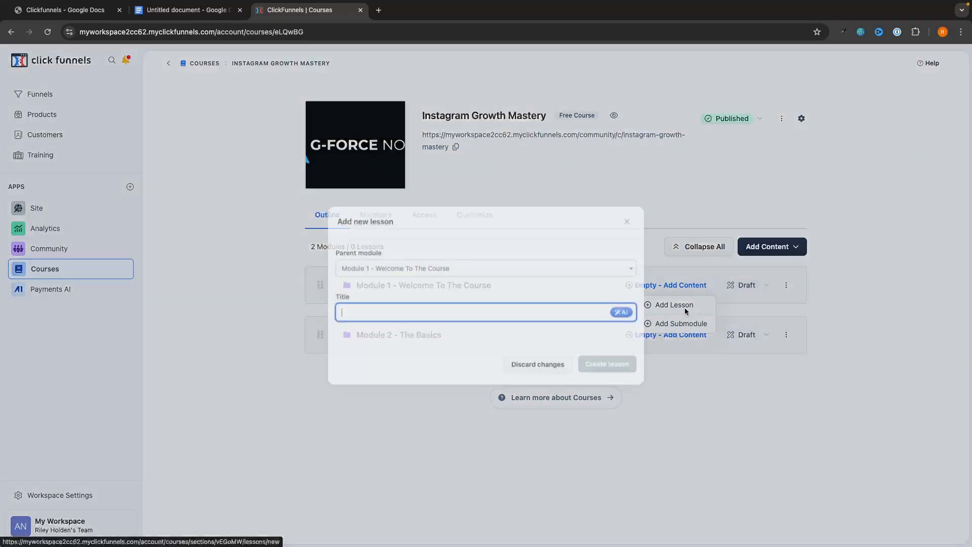
{"action": "type", "text": "Weo"}
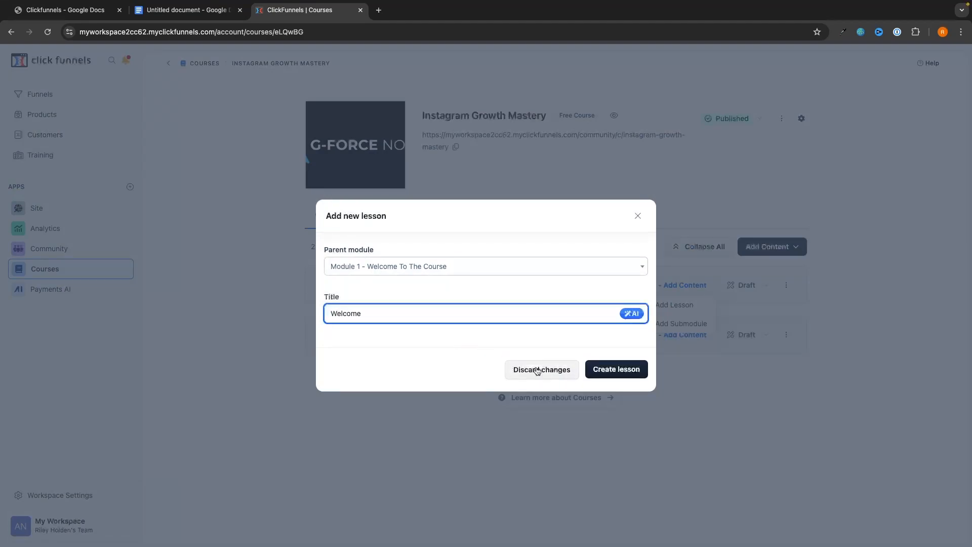
{"action": "left_click", "coordinate": [618, 375]}
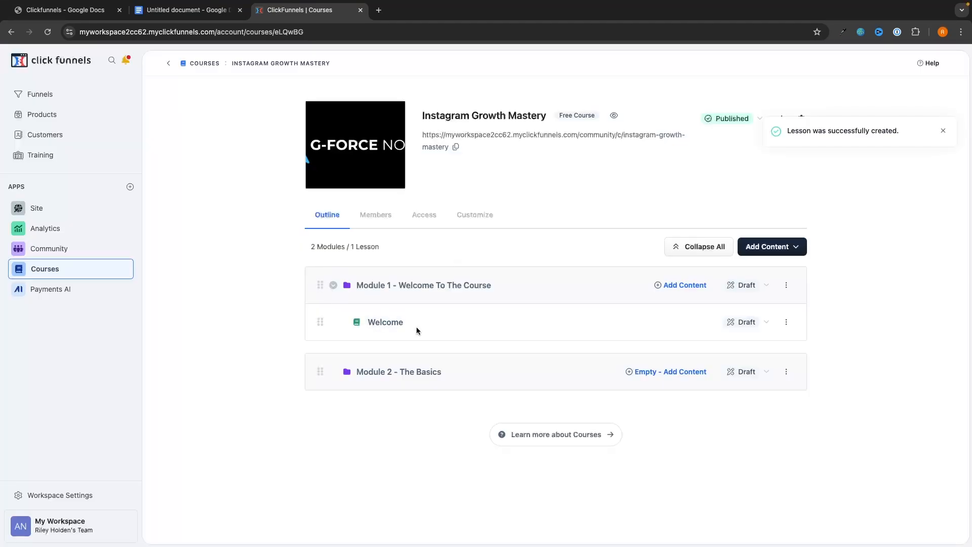
Upload a video from the computer's YouTube folder and set it as the Welcome lesson's video.
{"action": "left_click", "coordinate": [387, 324]}
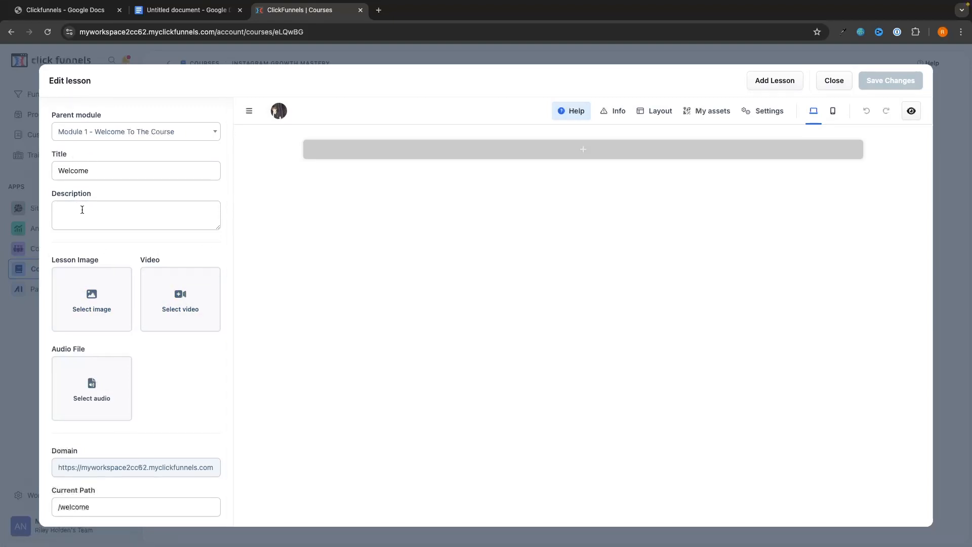
{"action": "left_click", "coordinate": [188, 302]}
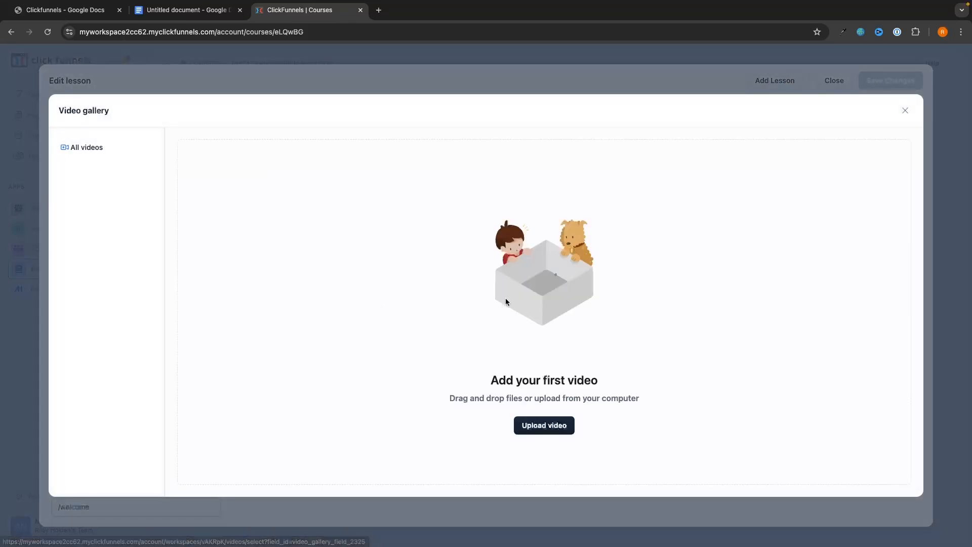
{"action": "left_click", "coordinate": [544, 425]}
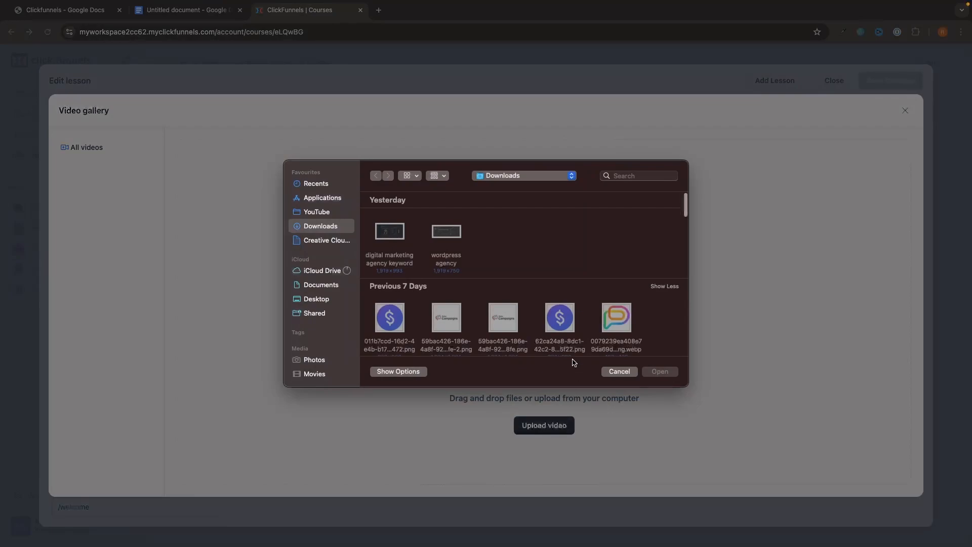
{"action": "scroll", "coordinate": [583, 311], "scroll_direction": "down", "scroll_amount": 3}
{"action": "scroll", "coordinate": [582, 310], "scroll_direction": "down", "scroll_amount": 10}
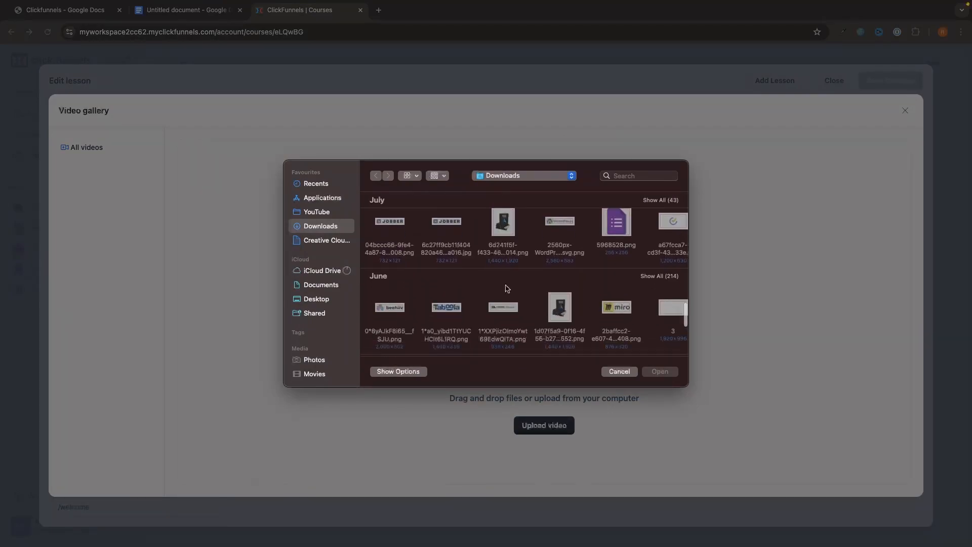
{"action": "left_click", "coordinate": [316, 212]}
{"action": "scroll", "coordinate": [416, 253], "scroll_direction": "down", "scroll_amount": 5}
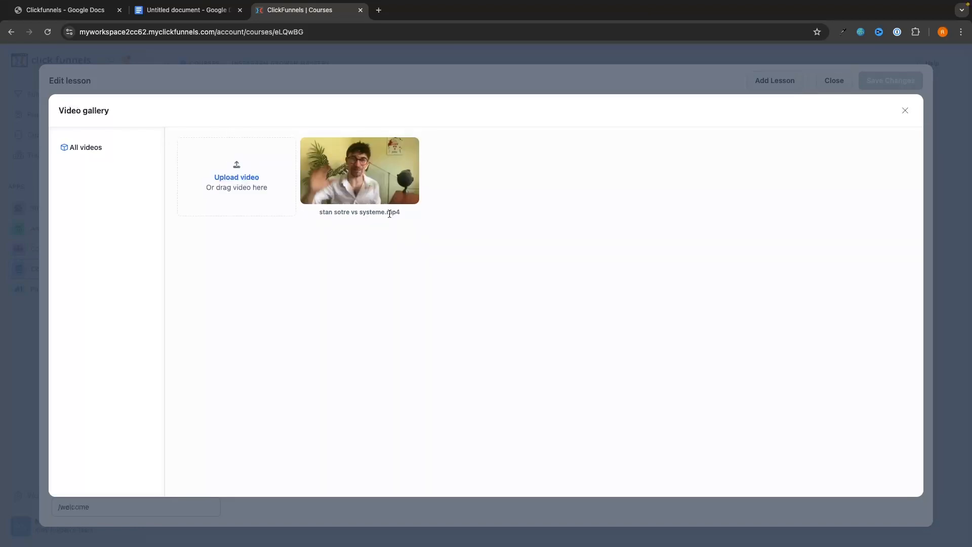
{"action": "left_click", "coordinate": [388, 195]}
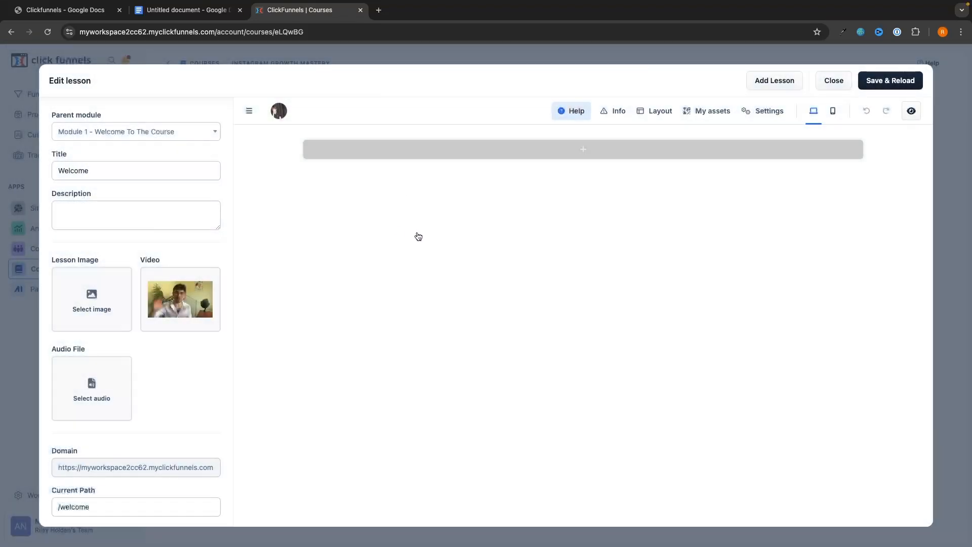
Add a new section to the Welcome lesson page from the section templates.
{"action": "mouse_move", "coordinate": [167, 282]}
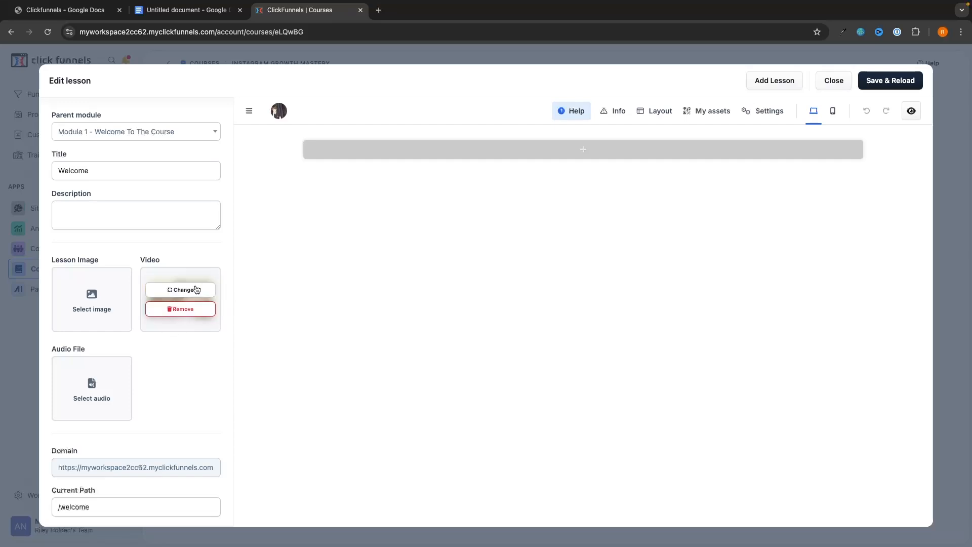
{"action": "scroll", "coordinate": [163, 338], "scroll_direction": "down", "scroll_amount": 1}
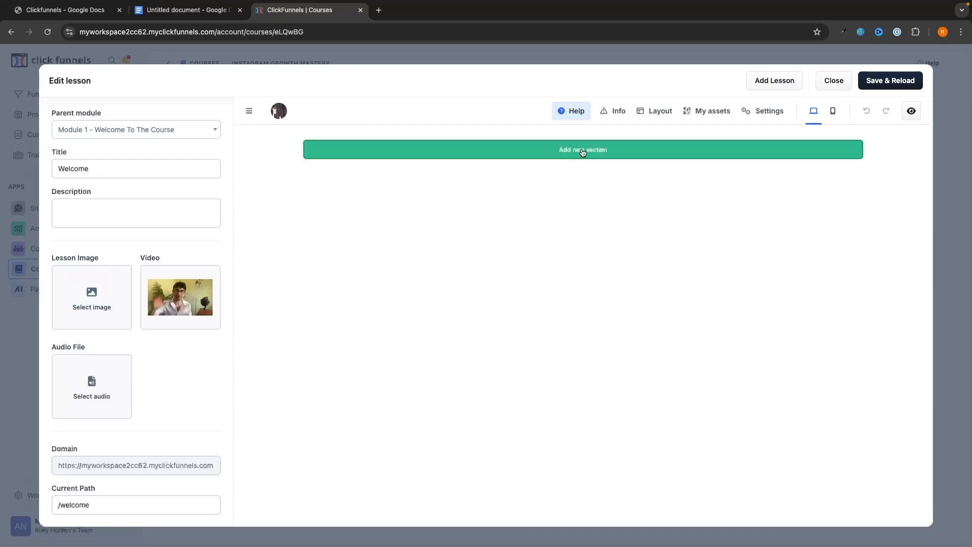
{"action": "left_click", "coordinate": [581, 150]}
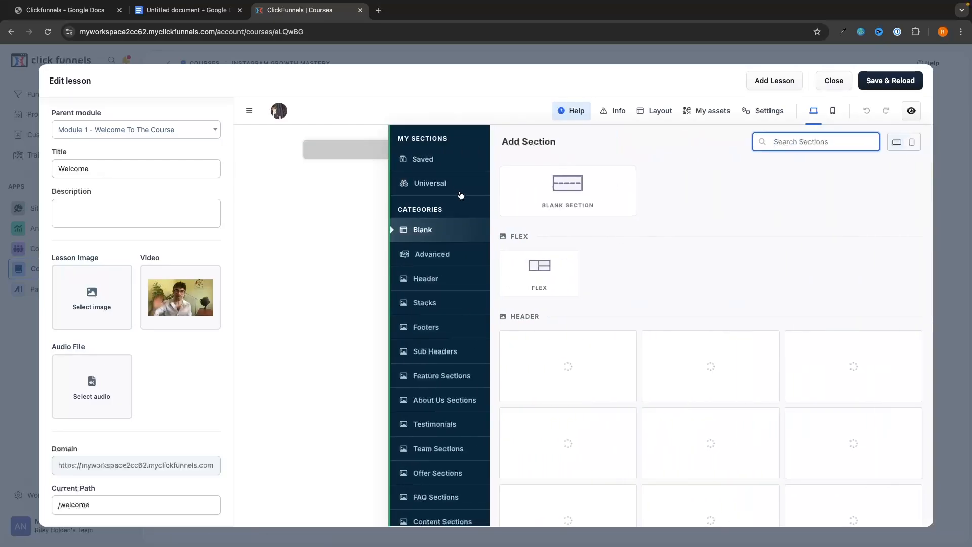
{"action": "scroll", "coordinate": [627, 297], "scroll_direction": "down", "scroll_amount": 2}
{"action": "scroll", "coordinate": [627, 297], "scroll_direction": "down", "scroll_amount": 5}
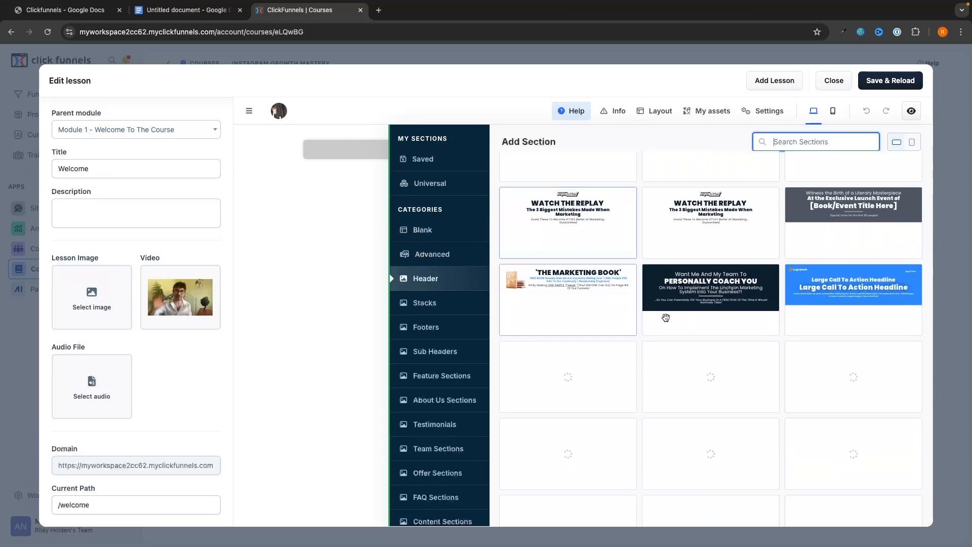
{"action": "scroll", "coordinate": [751, 351], "scroll_direction": "down", "scroll_amount": 2}
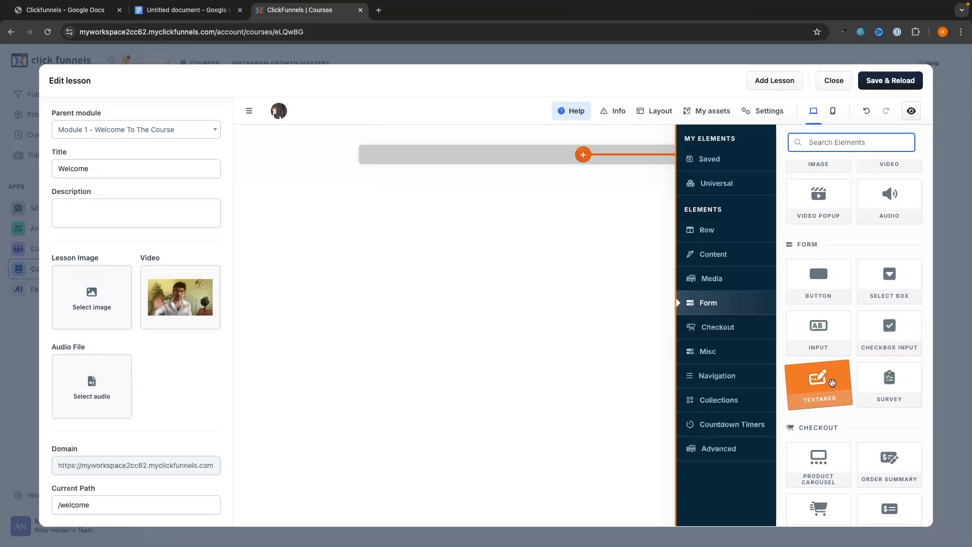
Insert a Custom Type textarea ('Your Answer Here') labelled 'What did you think of this course?' and save.
{"action": "left_click", "coordinate": [818, 380]}
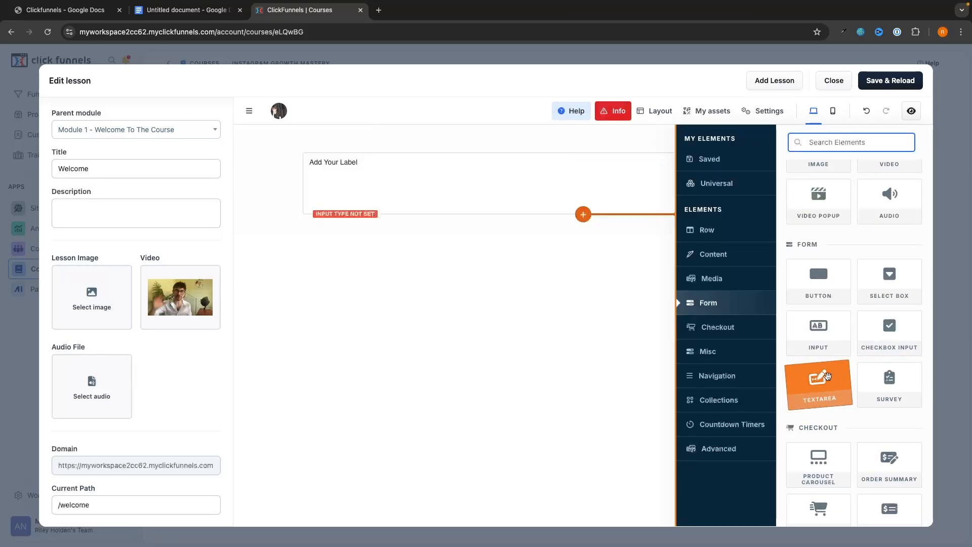
{"action": "left_click", "coordinate": [458, 186]}
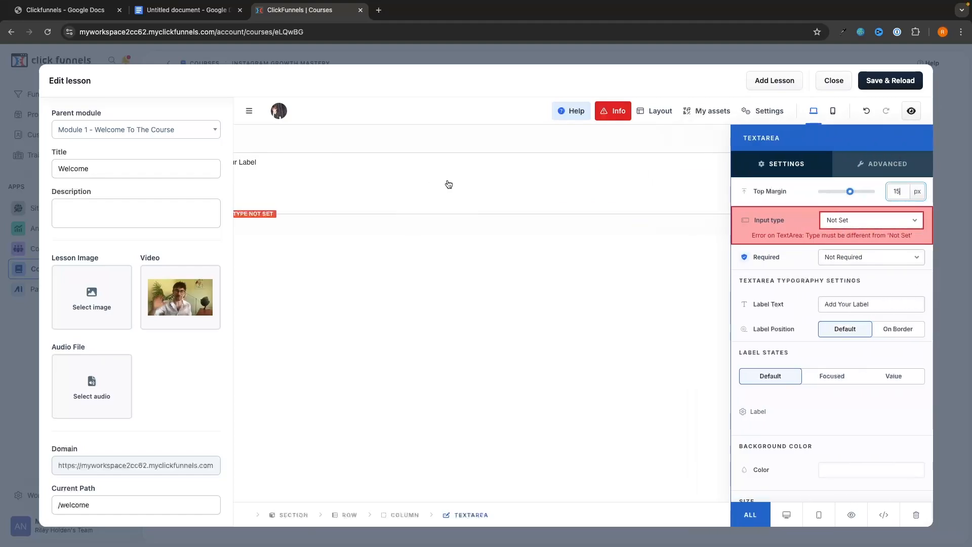
{"action": "left_click", "coordinate": [855, 220]}
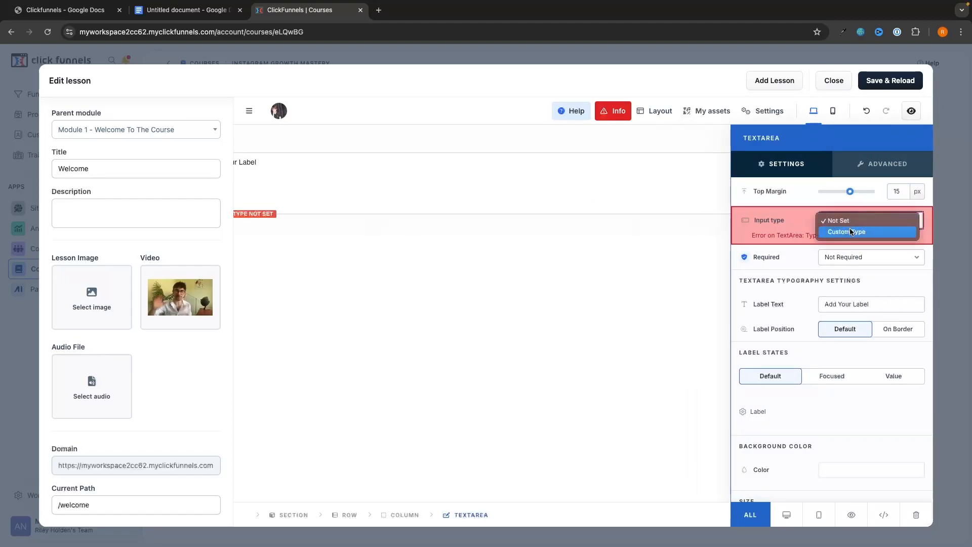
{"action": "left_click", "coordinate": [852, 232]}
{"action": "left_click", "coordinate": [872, 250]}
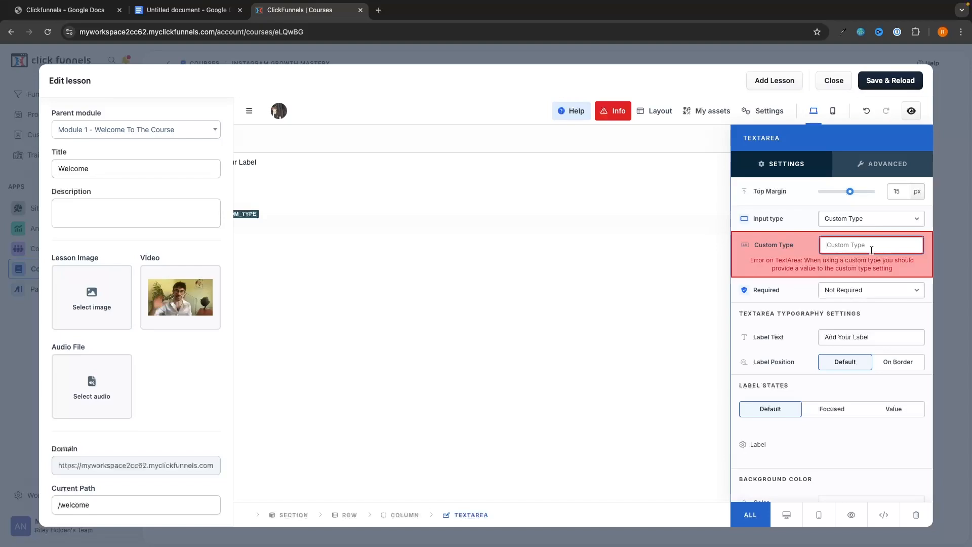
{"action": "type", "text": "Your Answer Here"}
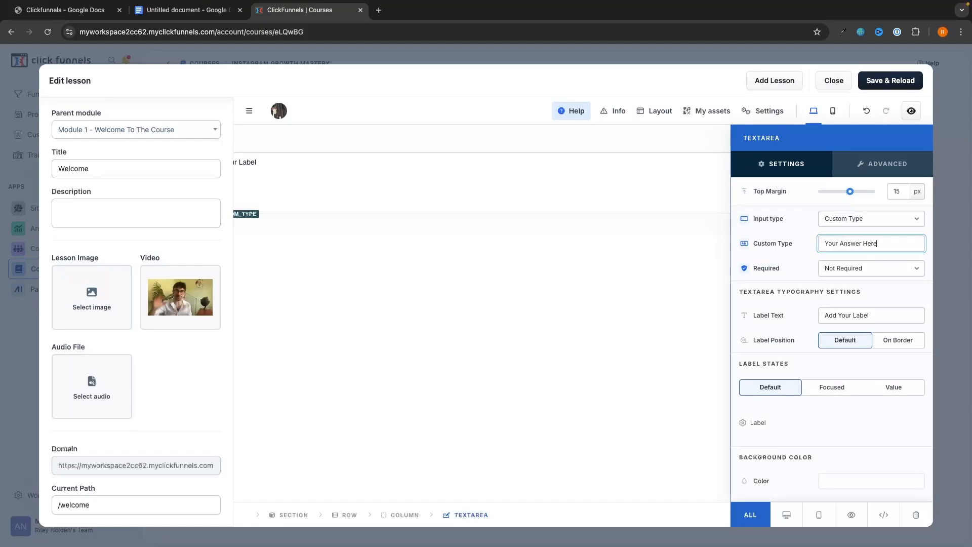
{"action": "left_click", "coordinate": [868, 315]}
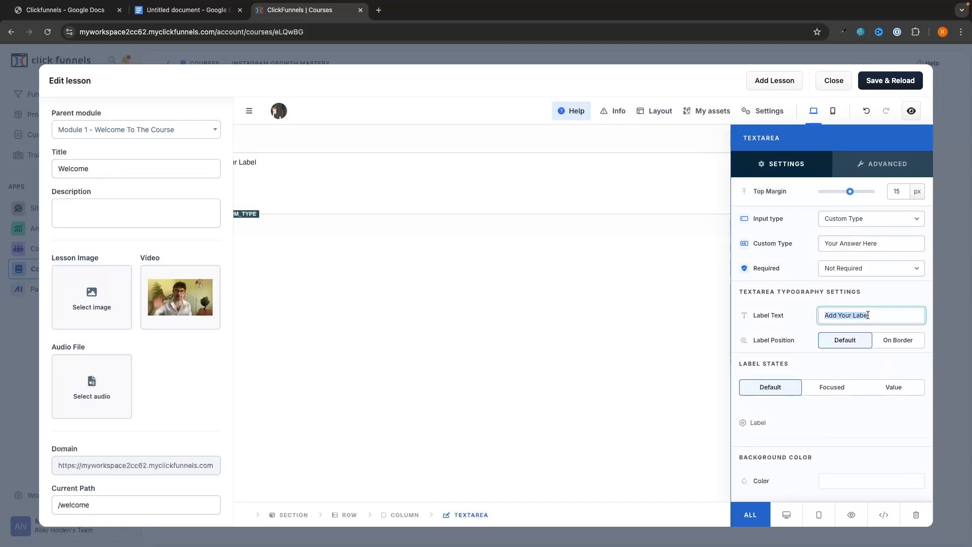
{"action": "type", "text": "What did you thi"}
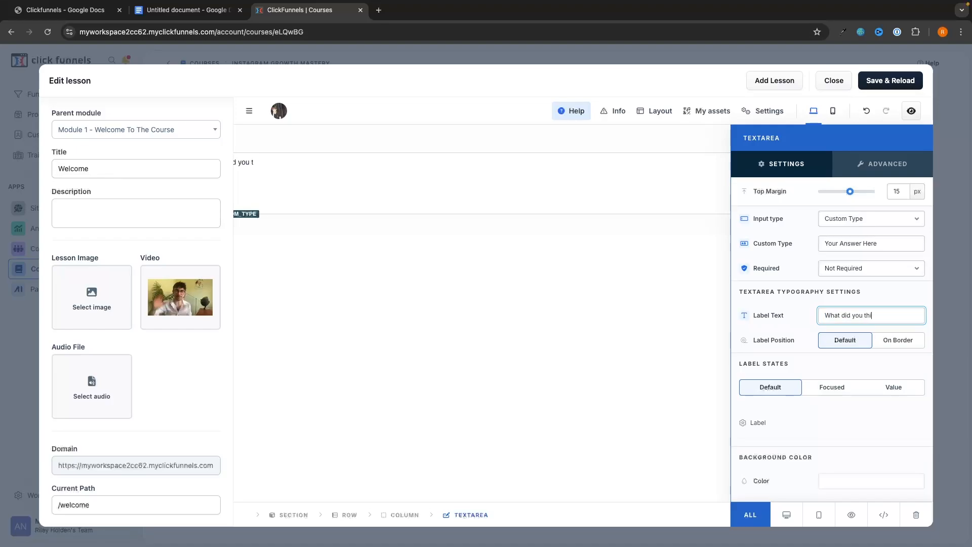
{"action": "type", "text": "nk of this course?"}
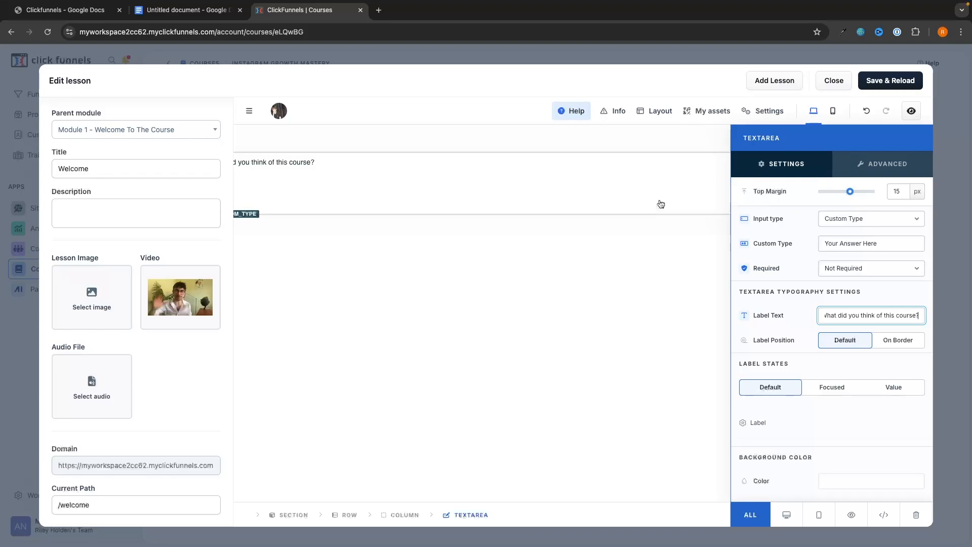
{"action": "left_click", "coordinate": [618, 269]}
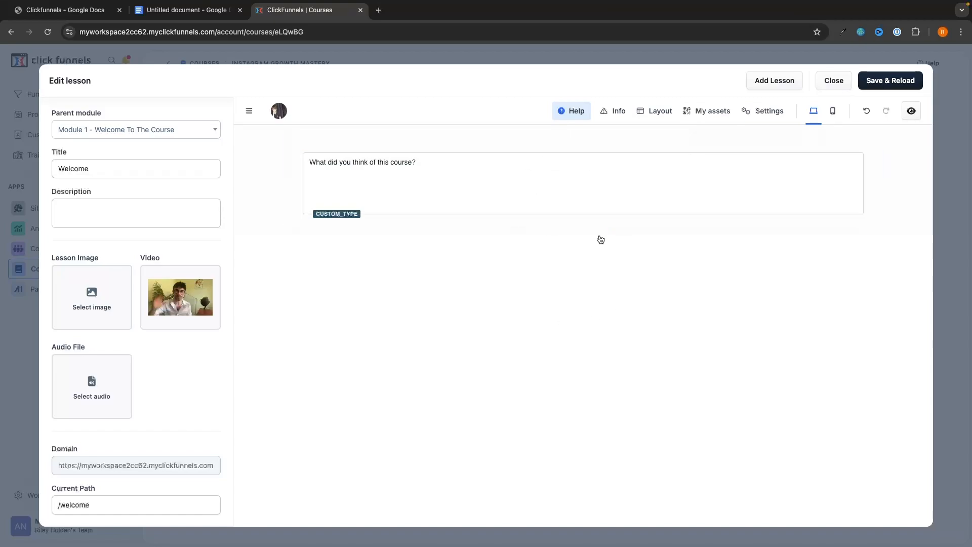
{"action": "left_click", "coordinate": [876, 83]}
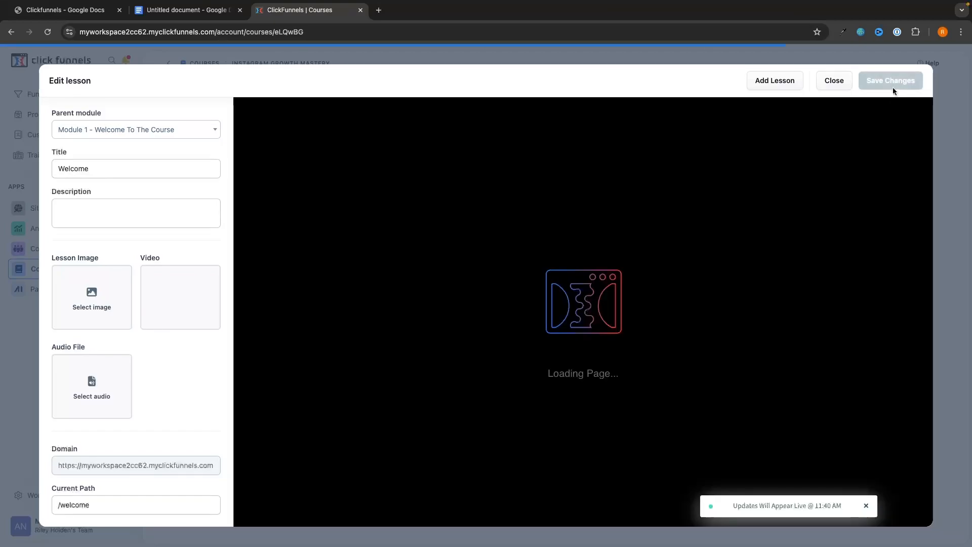
Close the lesson editor and open a preview of the Welcome lesson.
{"action": "left_click", "coordinate": [832, 81]}
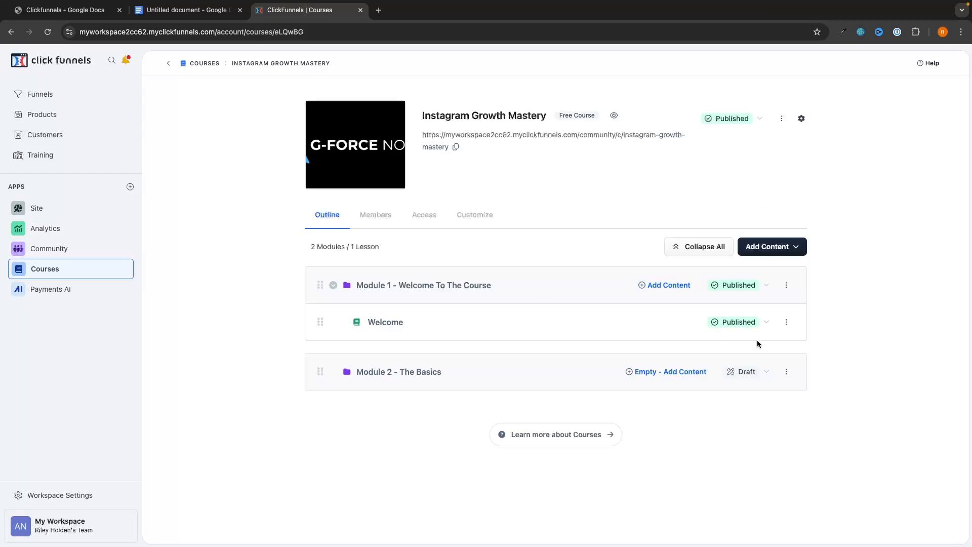
{"action": "left_click", "coordinate": [786, 324]}
{"action": "left_click", "coordinate": [739, 361]}
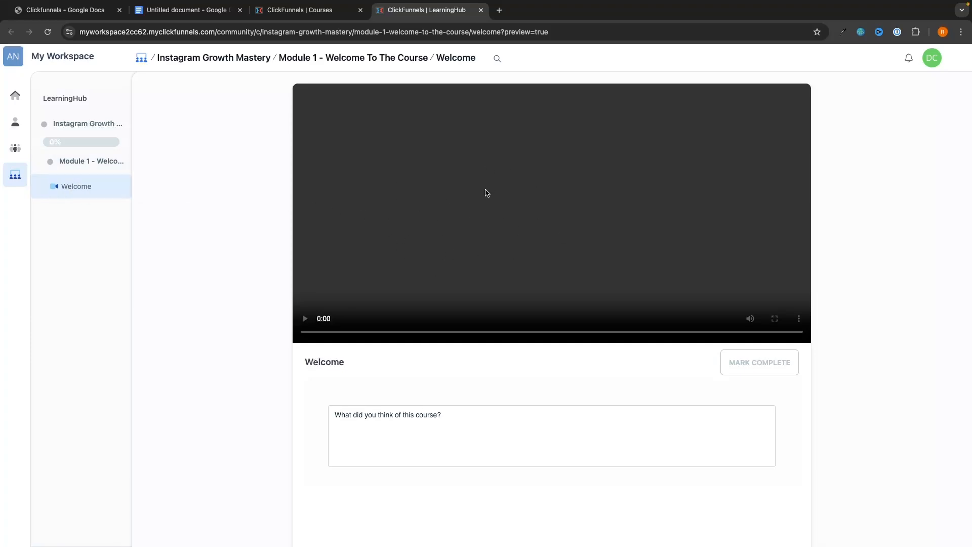
Type test feedback, mark the lesson complete, and close the preview tab.
{"action": "scroll", "coordinate": [373, 434], "scroll_direction": "down", "scroll_amount": 2}
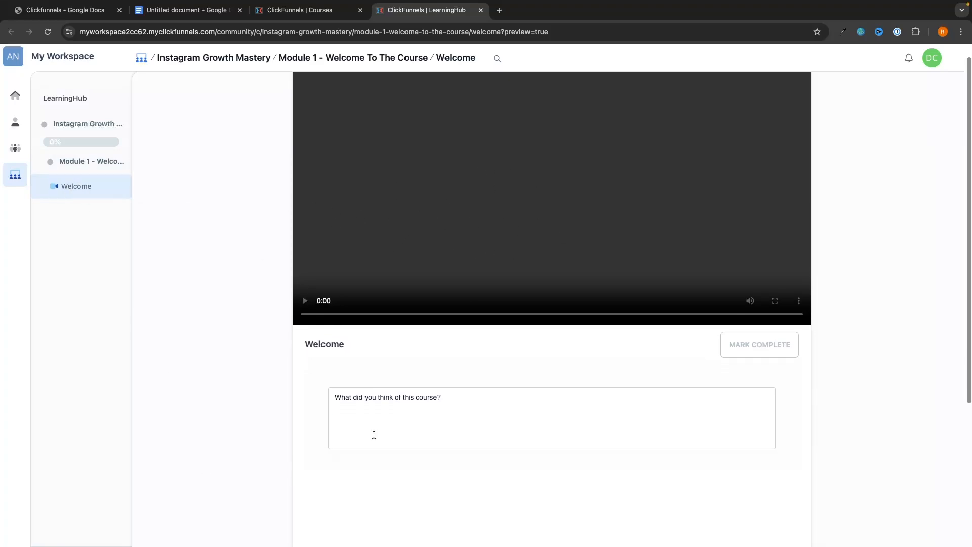
{"action": "left_click", "coordinate": [445, 398]}
{"action": "type", "text": "gkrngkjrengkjerngkjerngkj"}
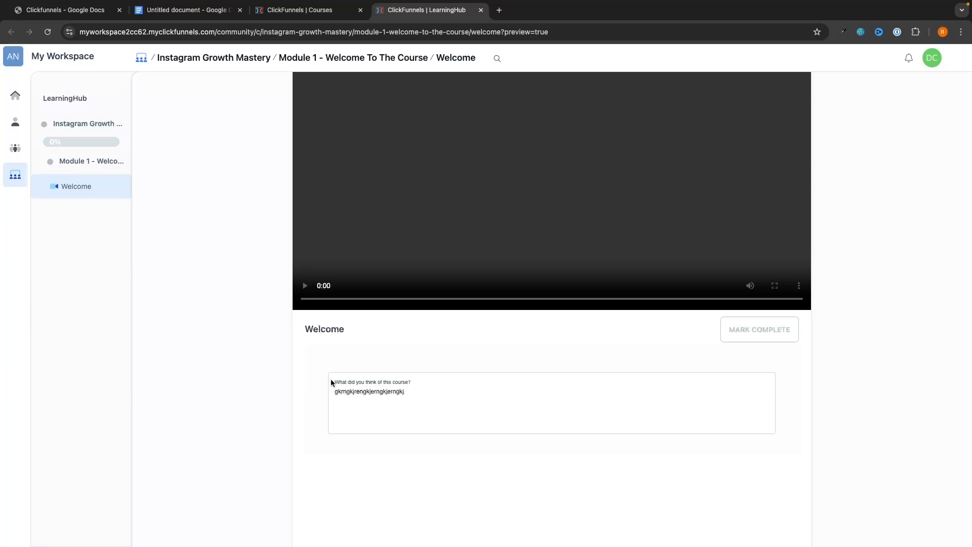
{"action": "scroll", "coordinate": [449, 339], "scroll_direction": "up", "scroll_amount": 2}
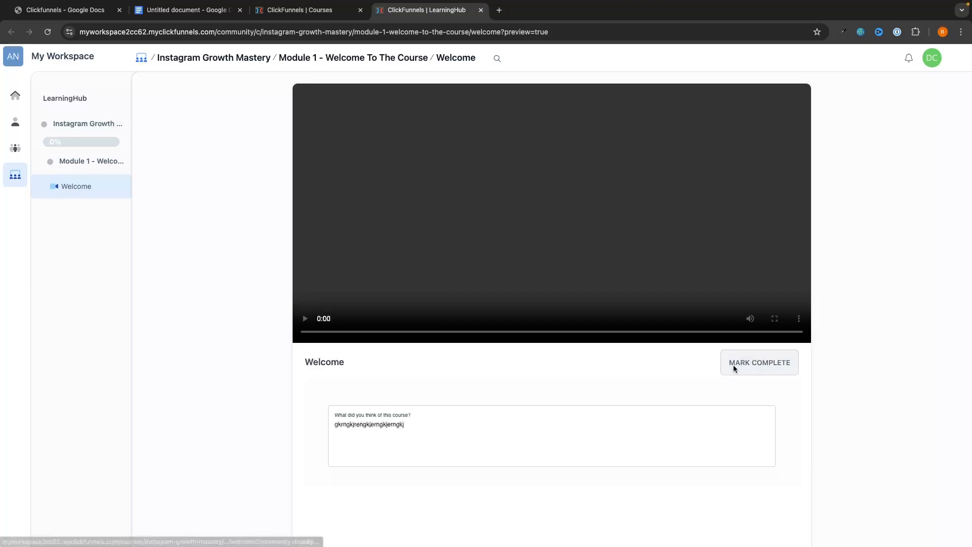
{"action": "left_click", "coordinate": [740, 362]}
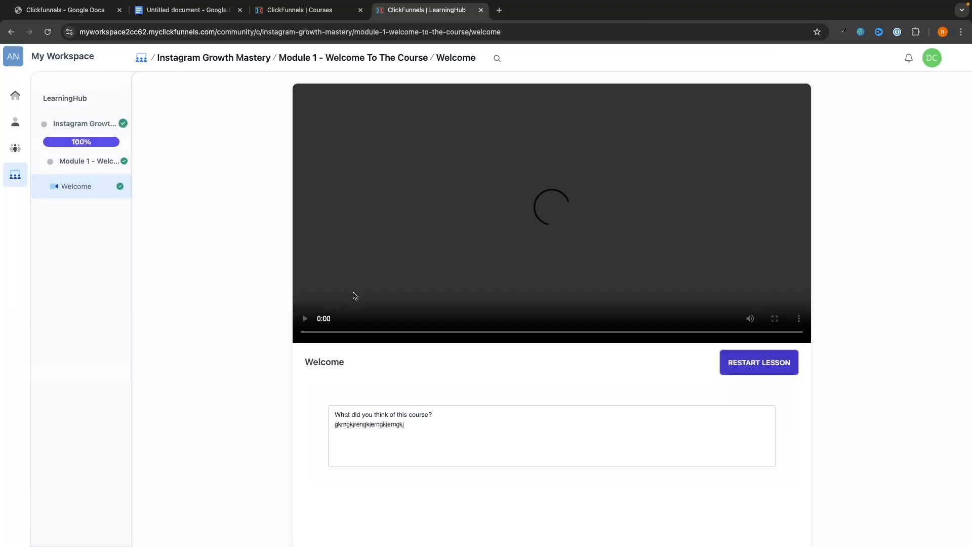
{"action": "key", "text": "super+w"}
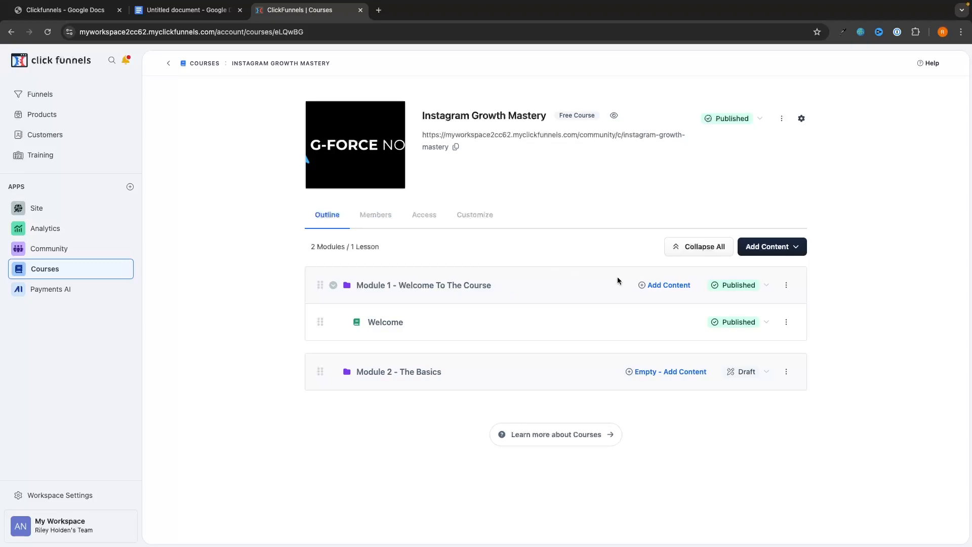
Discard a new Module 1 lesson, then go to the Community groups page.
{"action": "left_click", "coordinate": [668, 285]}
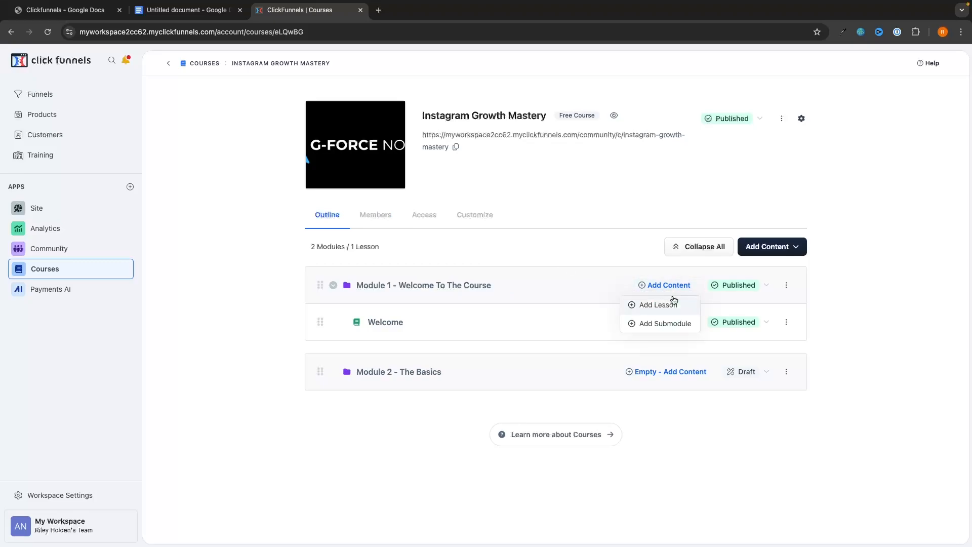
{"action": "left_click", "coordinate": [649, 307]}
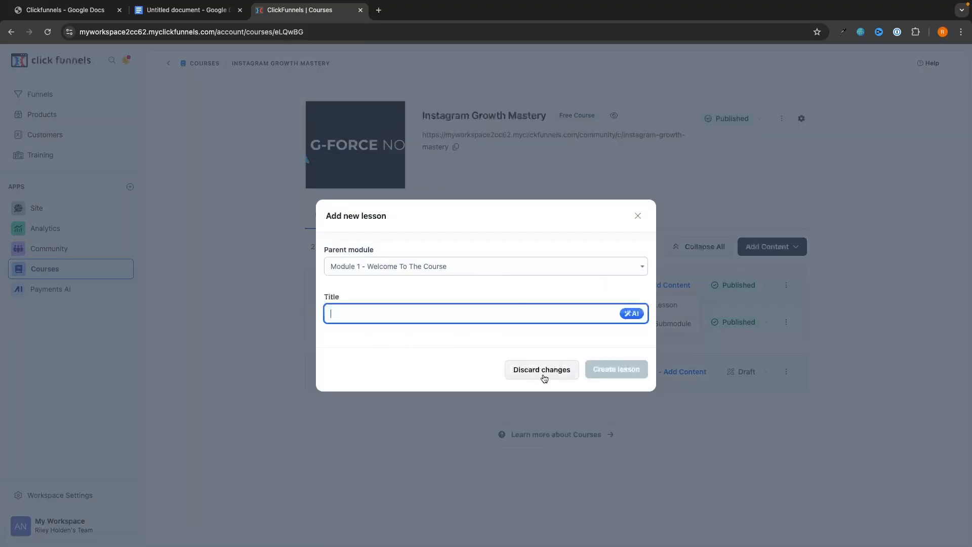
{"action": "left_click", "coordinate": [542, 376]}
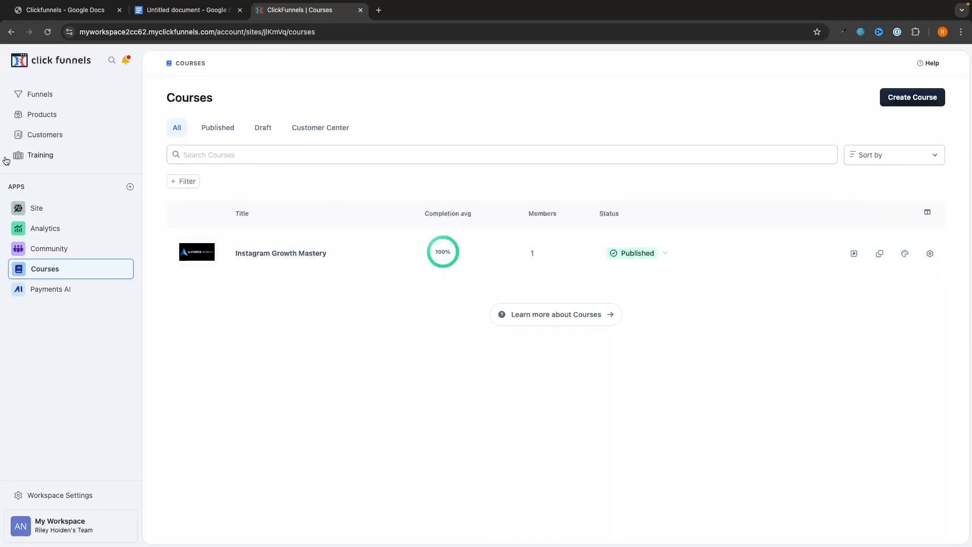
{"action": "left_click", "coordinate": [51, 253]}
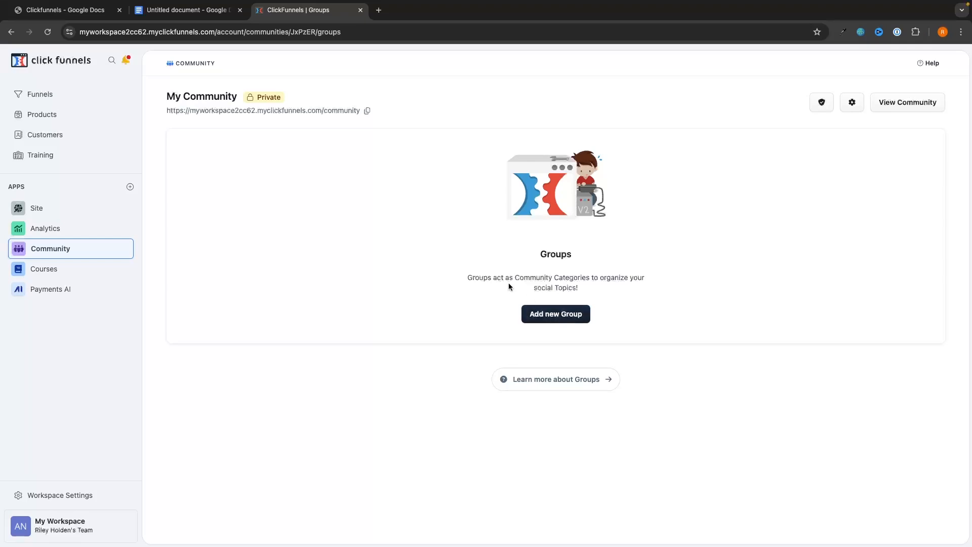
{"action": "left_click_drag", "start_coordinate": [466, 278], "coordinate": [576, 287]}
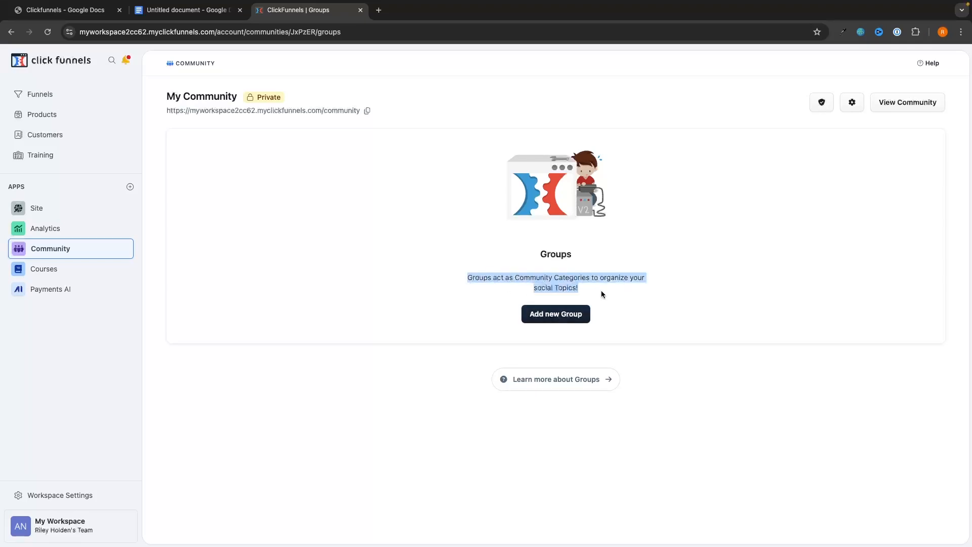
{"action": "left_click", "coordinate": [601, 290]}
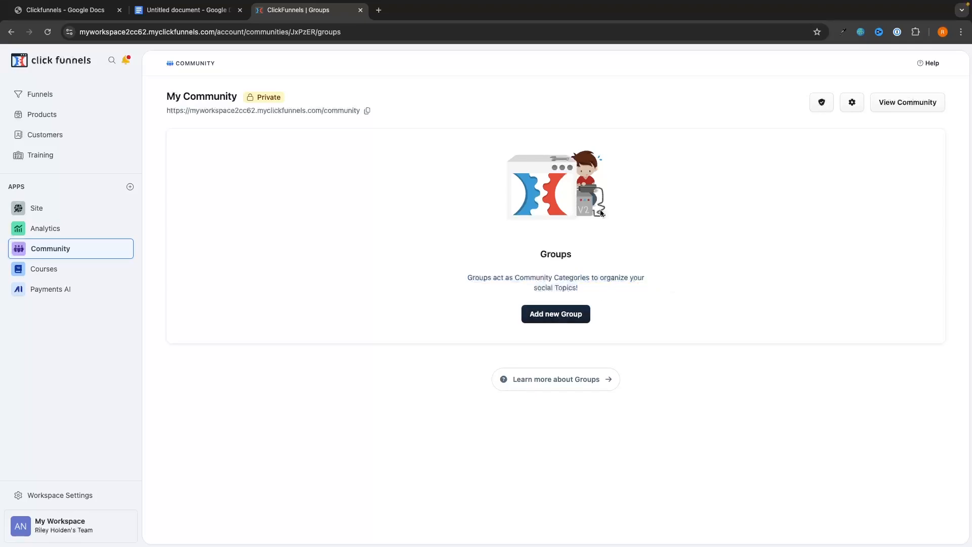
Start a new community group named Instagram Growth Mastery Group.
{"action": "left_click", "coordinate": [576, 318]}
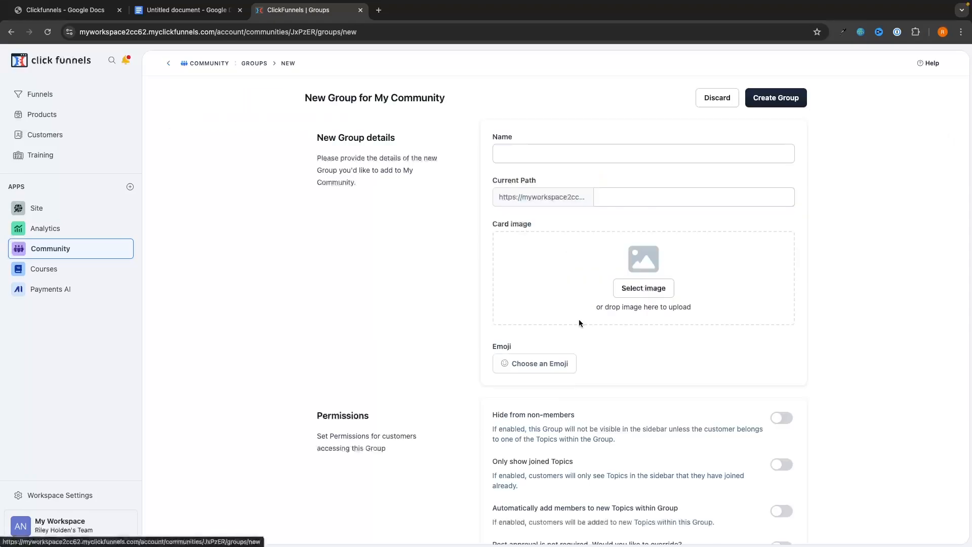
{"action": "left_click", "coordinate": [534, 154]}
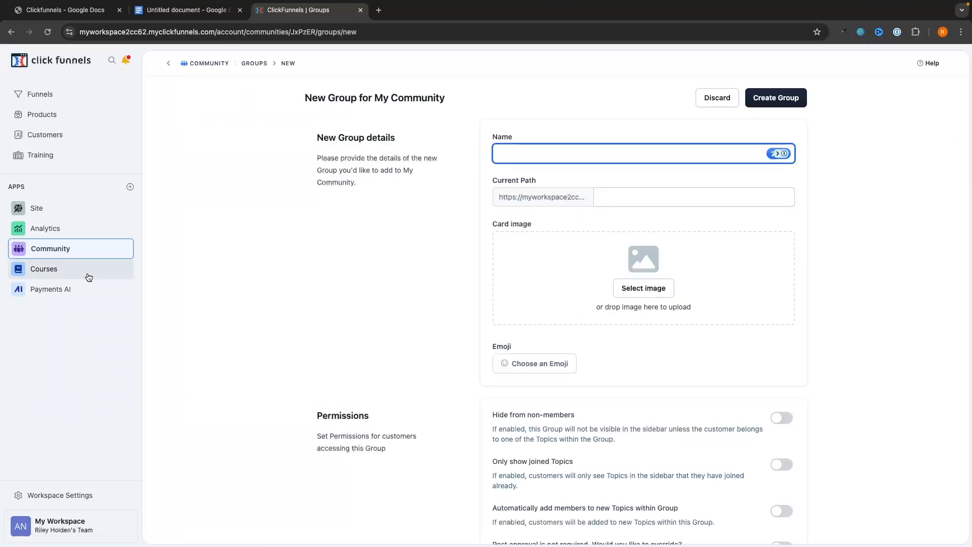
{"action": "type", "text": "Instagram Growth Mastery Group"}
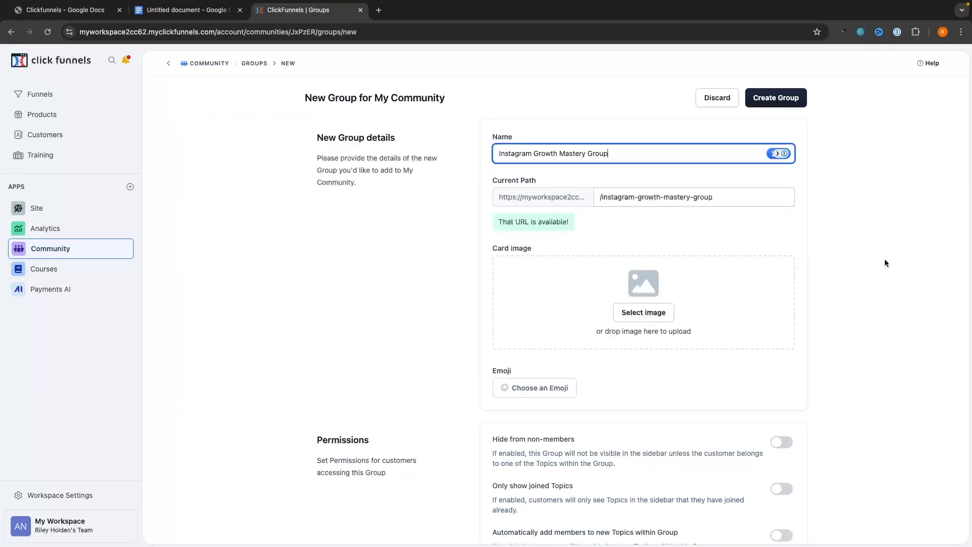
{"action": "scroll", "coordinate": [869, 248], "scroll_direction": "down", "scroll_amount": 1}
{"action": "scroll", "coordinate": [667, 264], "scroll_direction": "down", "scroll_amount": 1}
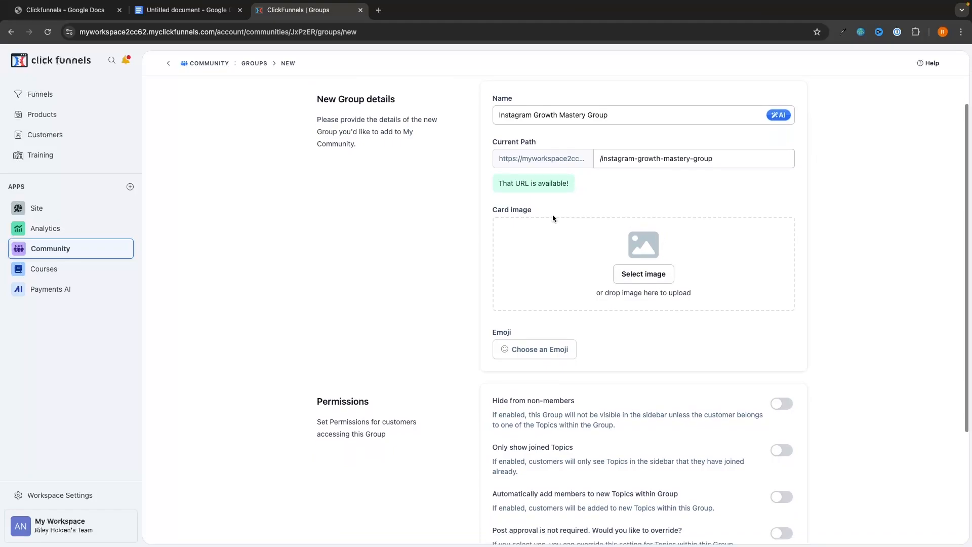
Set the G-Force North card image, review the group settings, and create the group.
{"action": "left_click", "coordinate": [645, 274]}
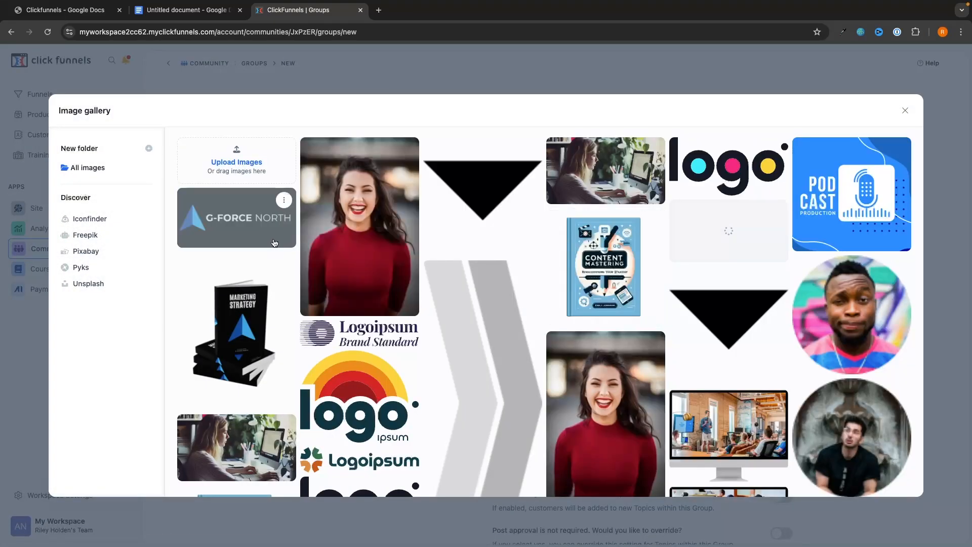
{"action": "left_click", "coordinate": [299, 272]}
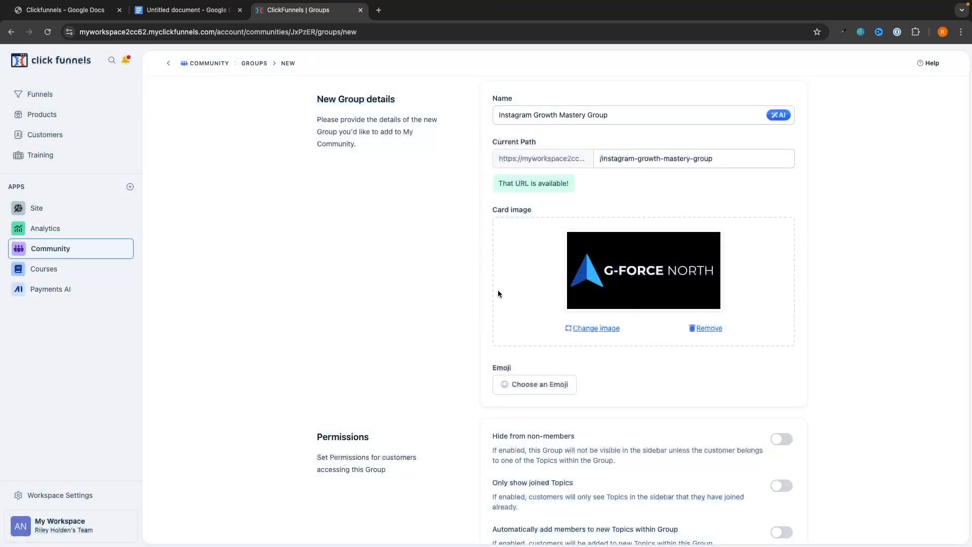
{"action": "scroll", "coordinate": [498, 292], "scroll_direction": "down", "scroll_amount": 5}
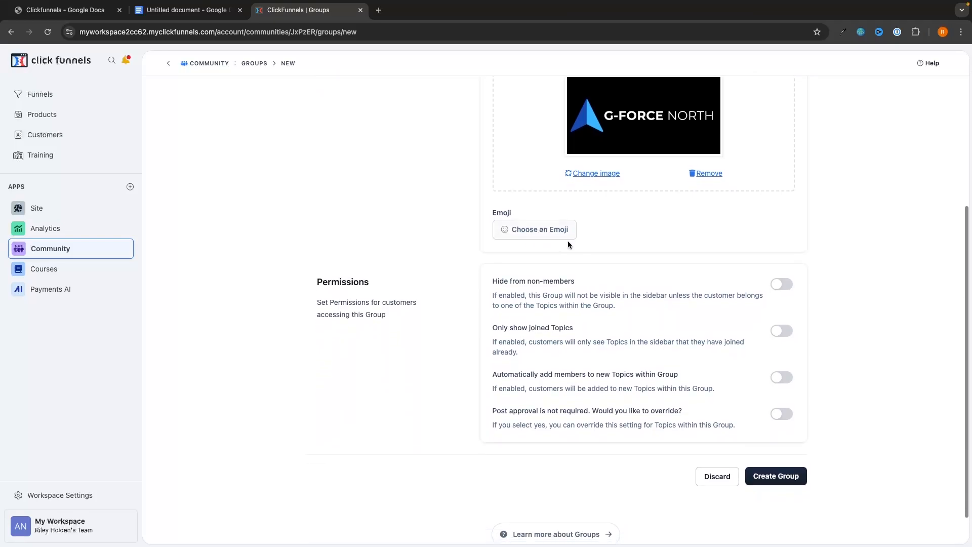
{"action": "scroll", "coordinate": [573, 243], "scroll_direction": "down", "scroll_amount": 1}
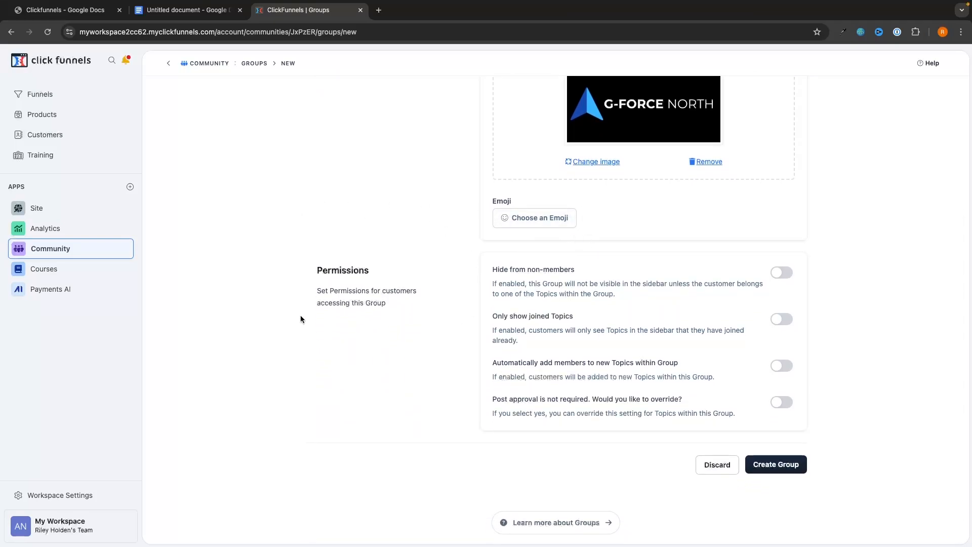
{"action": "left_click_drag", "start_coordinate": [495, 269], "coordinate": [601, 271]}
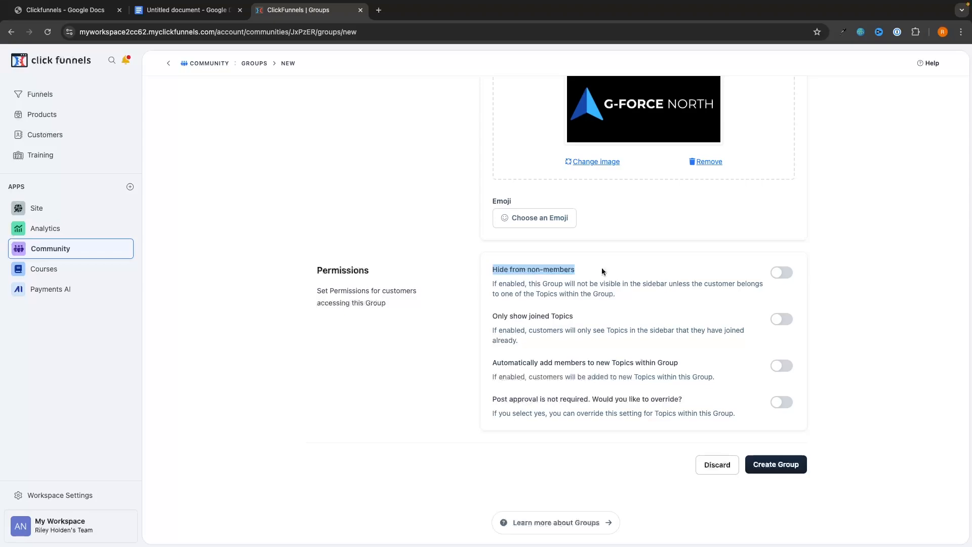
{"action": "left_click", "coordinate": [602, 321]}
{"action": "left_click_drag", "start_coordinate": [472, 367], "coordinate": [652, 371]}
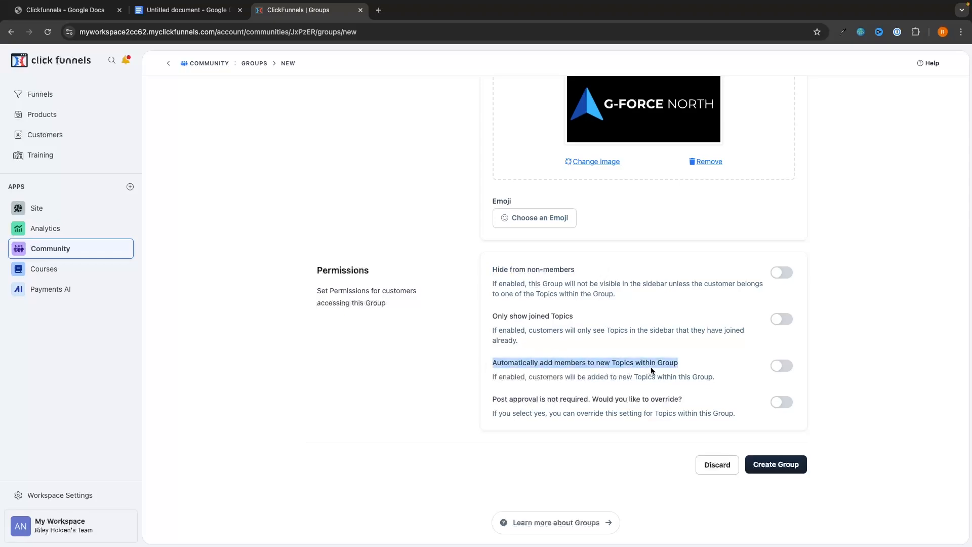
{"action": "left_click", "coordinate": [611, 313]}
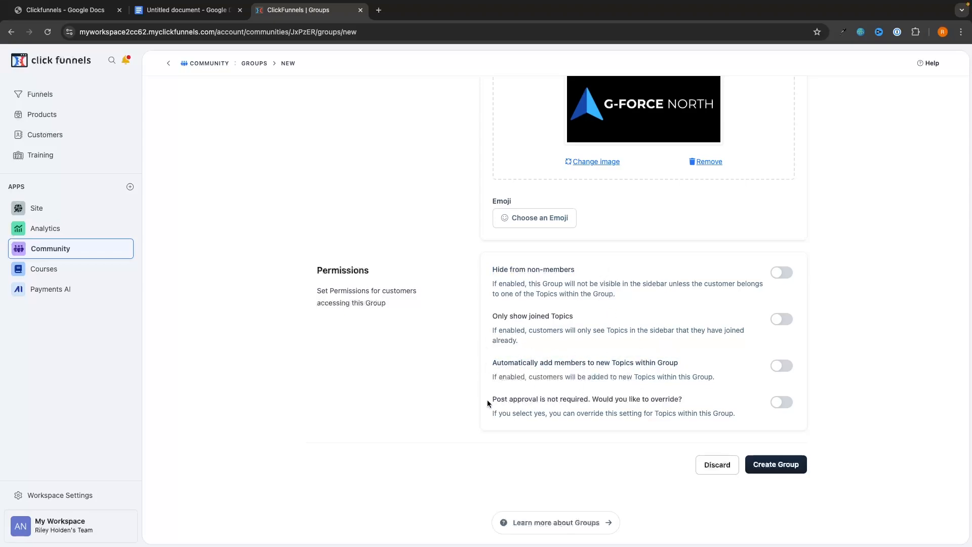
{"action": "left_click_drag", "start_coordinate": [487, 402], "coordinate": [661, 406]}
{"action": "left_click", "coordinate": [698, 404]}
{"action": "scroll", "coordinate": [877, 418], "scroll_direction": "up", "scroll_amount": 1}
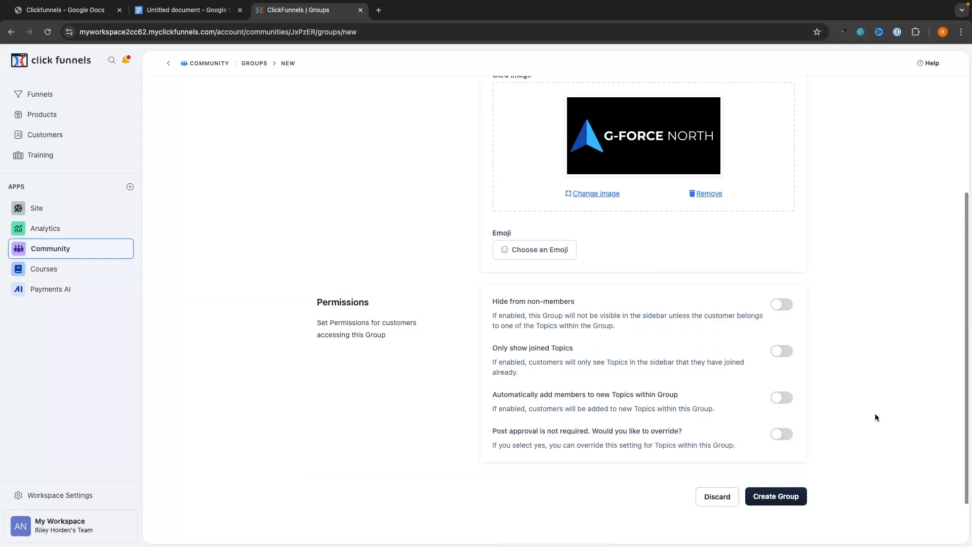
{"action": "scroll", "coordinate": [875, 417], "scroll_direction": "down", "scroll_amount": 1}
{"action": "left_click", "coordinate": [788, 481]}
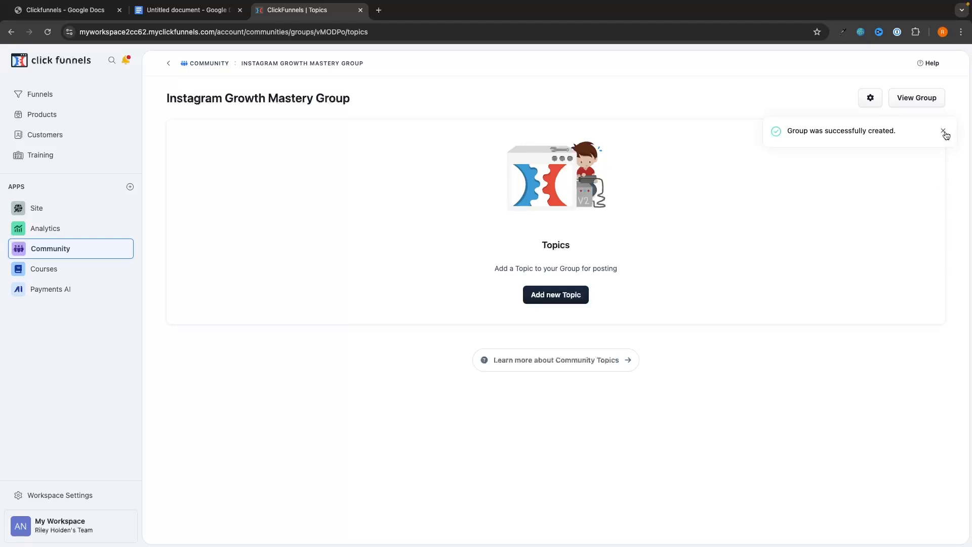
Dismiss the group-created notice and create an open topic named 'Instagram Reels'.
{"action": "left_click", "coordinate": [943, 132]}
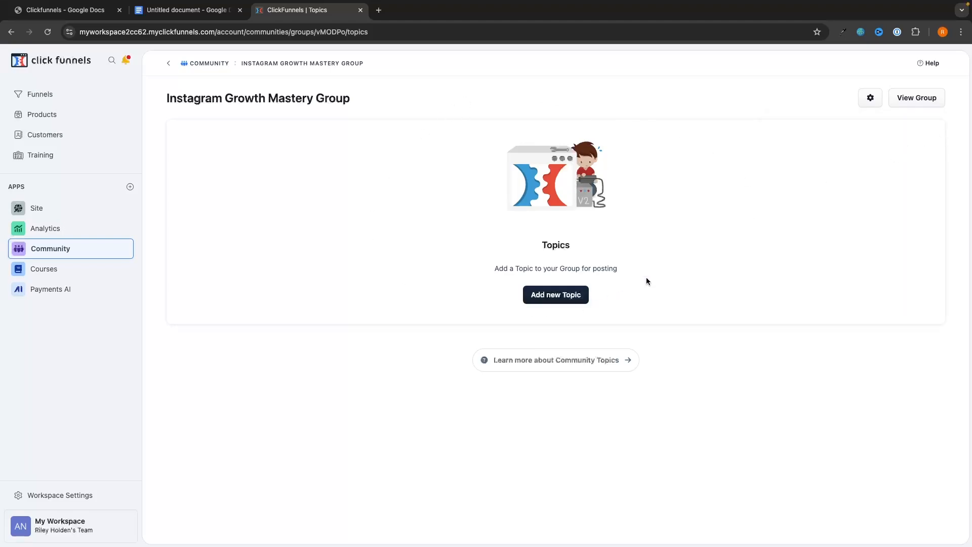
{"action": "left_click", "coordinate": [571, 299]}
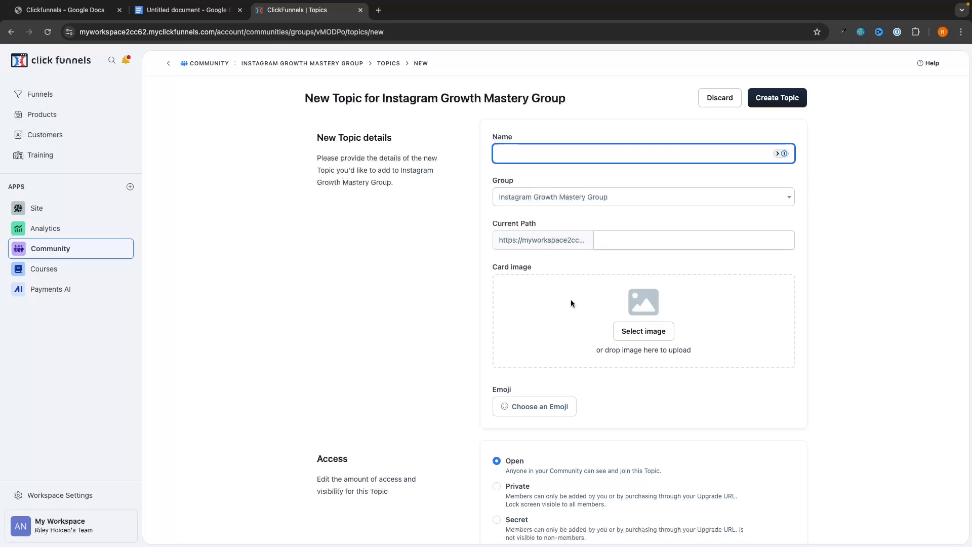
{"action": "type", "text": "Instagram Rele"}
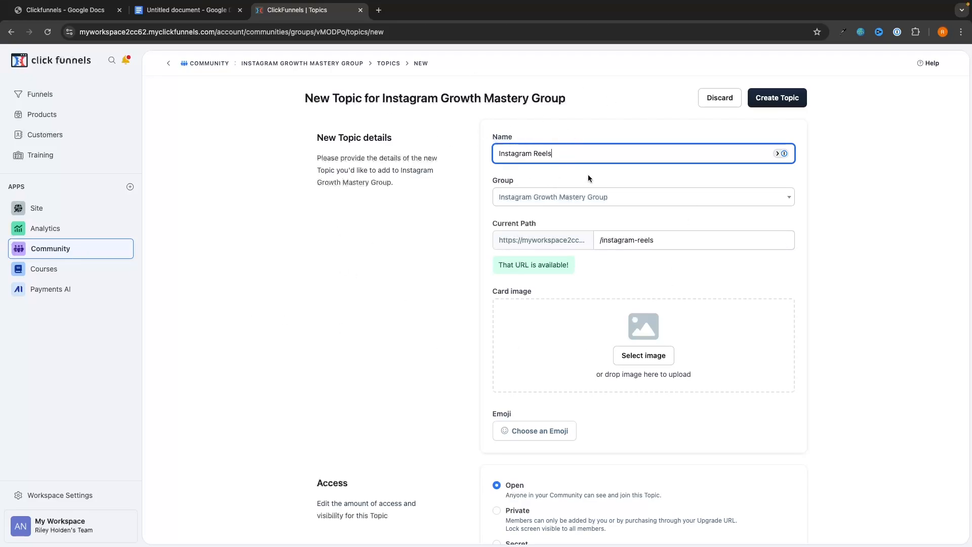
{"action": "scroll", "coordinate": [587, 174], "scroll_direction": "down", "scroll_amount": 5}
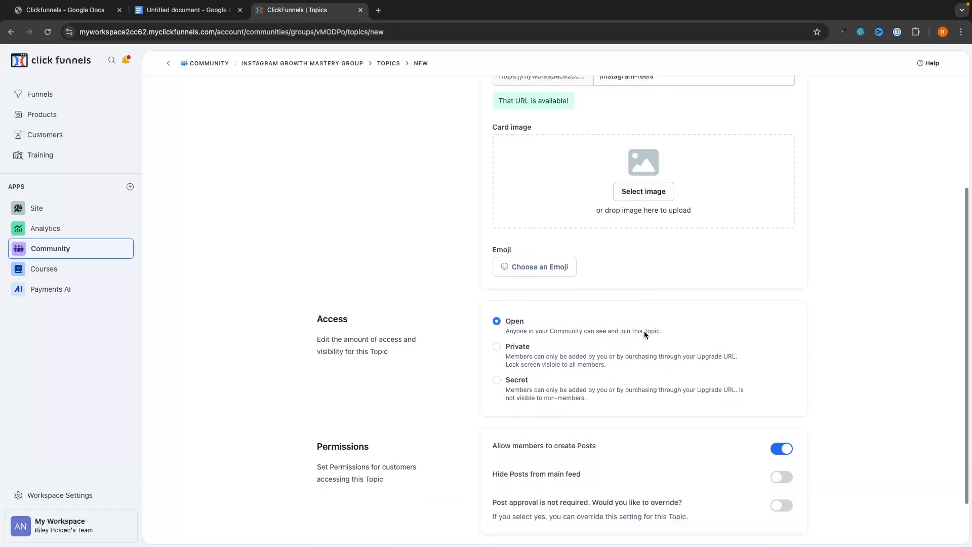
{"action": "scroll", "coordinate": [504, 311], "scroll_direction": "down", "scroll_amount": 2}
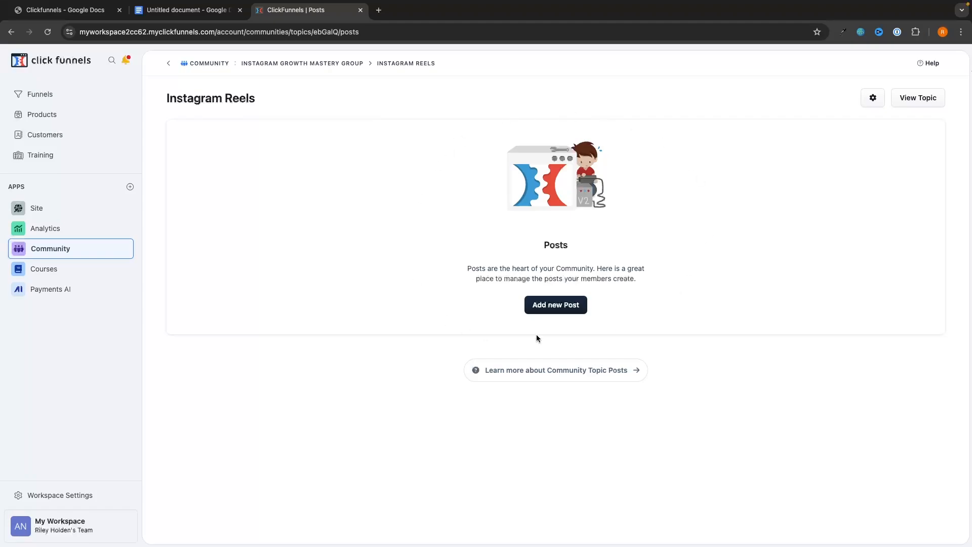
Go through the community's groups into the Instagram Growth Mastery Group's Instagram Reels topic.
{"action": "left_click", "coordinate": [220, 66]}
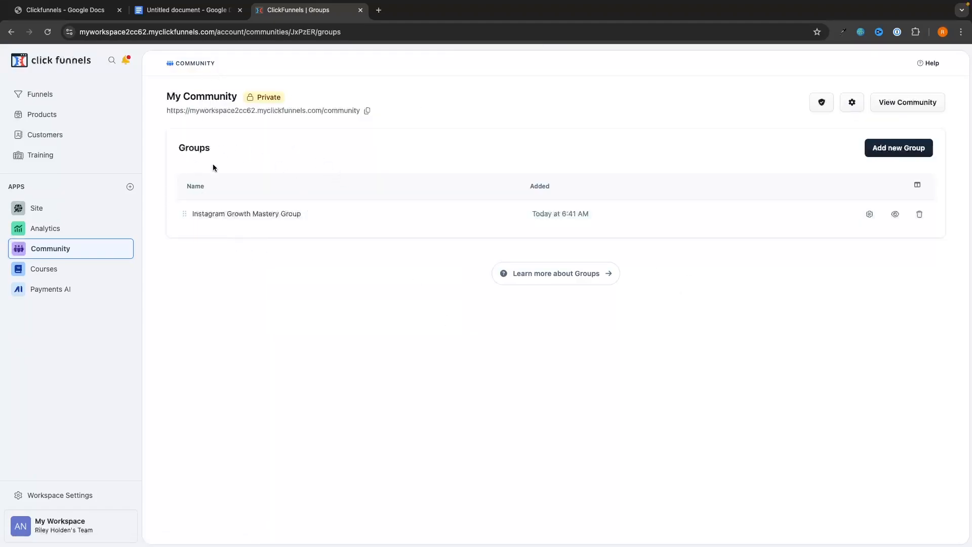
{"action": "left_click", "coordinate": [272, 219]}
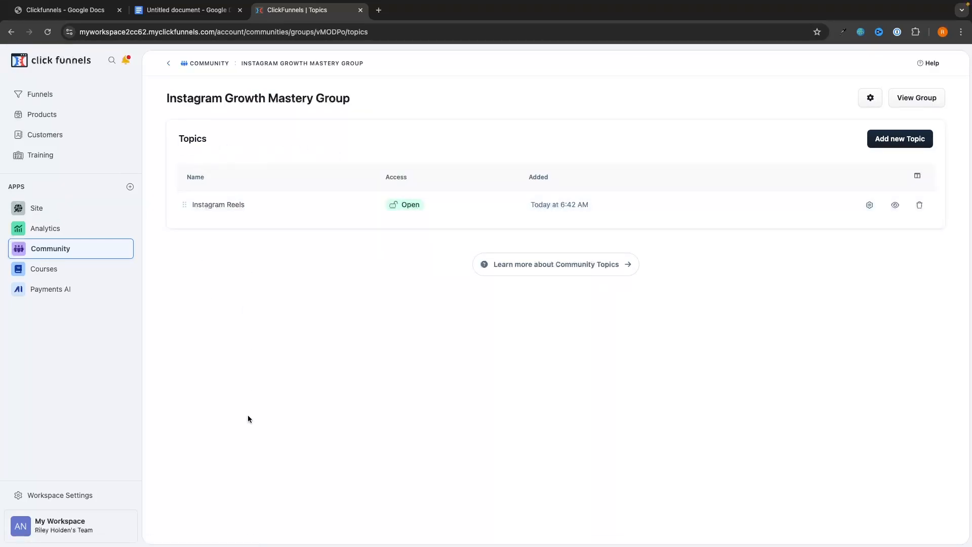
{"action": "left_click", "coordinate": [241, 214]}
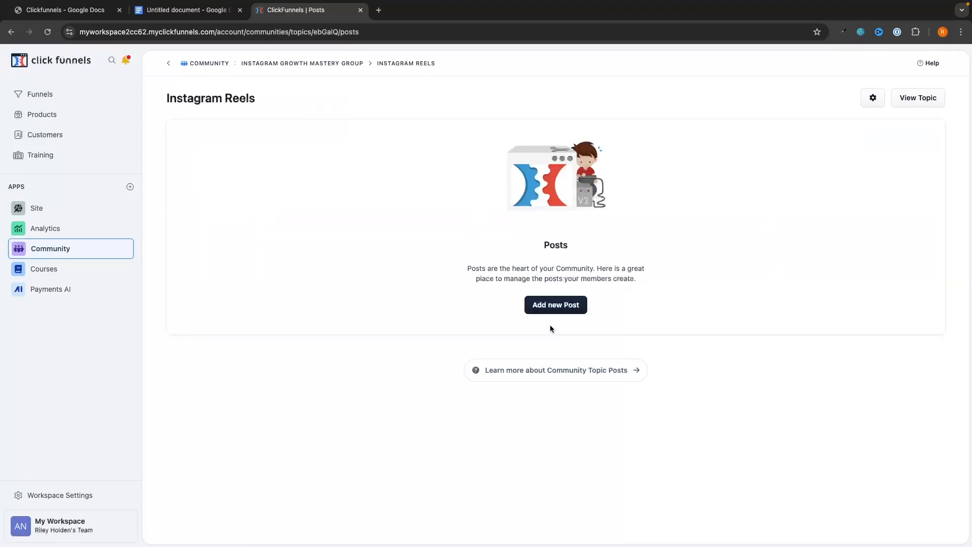
Start a new post in Instagram Reels, discard it, and return to the group's topics list.
{"action": "left_click", "coordinate": [568, 306]}
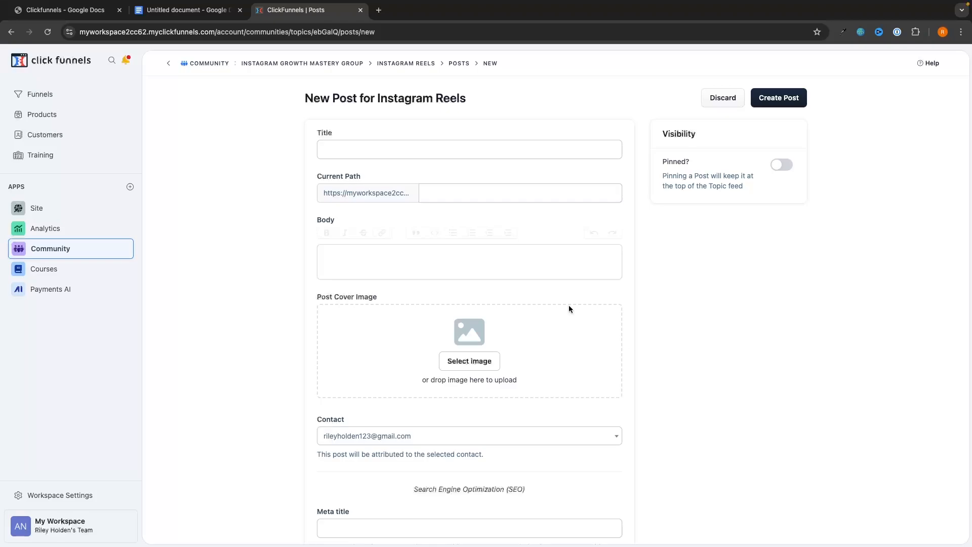
{"action": "scroll", "coordinate": [606, 319], "scroll_direction": "down", "scroll_amount": 4}
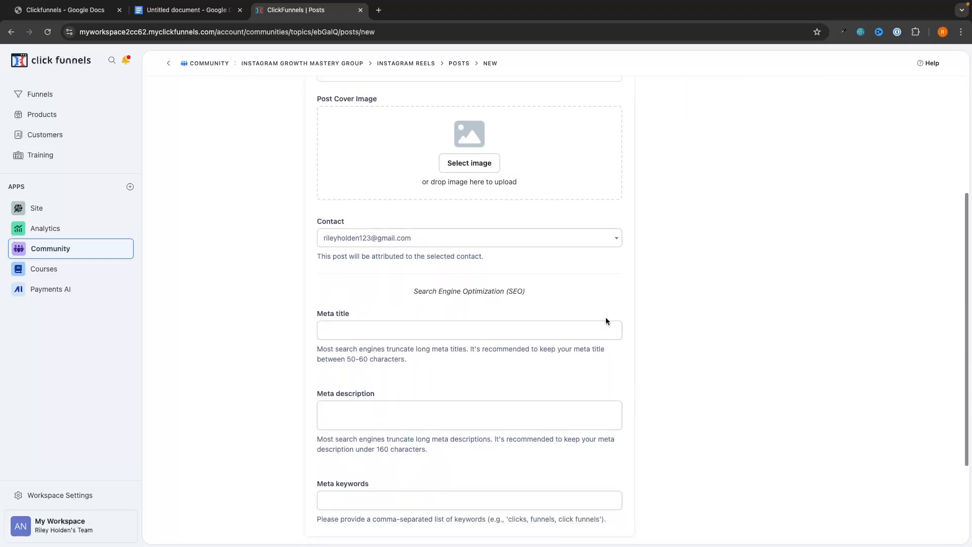
{"action": "scroll", "coordinate": [606, 317], "scroll_direction": "up", "scroll_amount": 5}
{"action": "left_click", "coordinate": [718, 99]}
{"action": "left_click", "coordinate": [304, 62]}
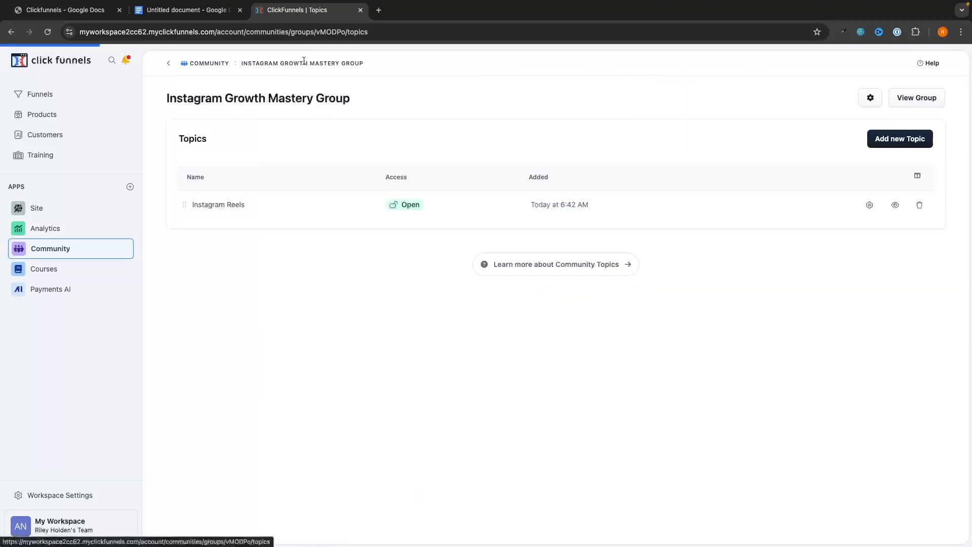
Create an 'Instagram Monetization' topic, then preview the group's member view listing both topics.
{"action": "left_click", "coordinate": [877, 147]}
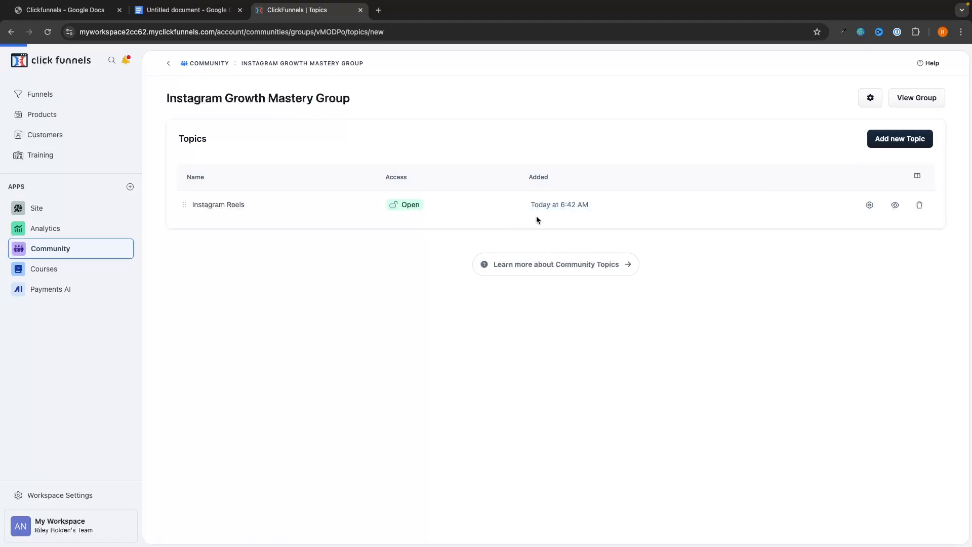
{"action": "type", "text": "Inst"}
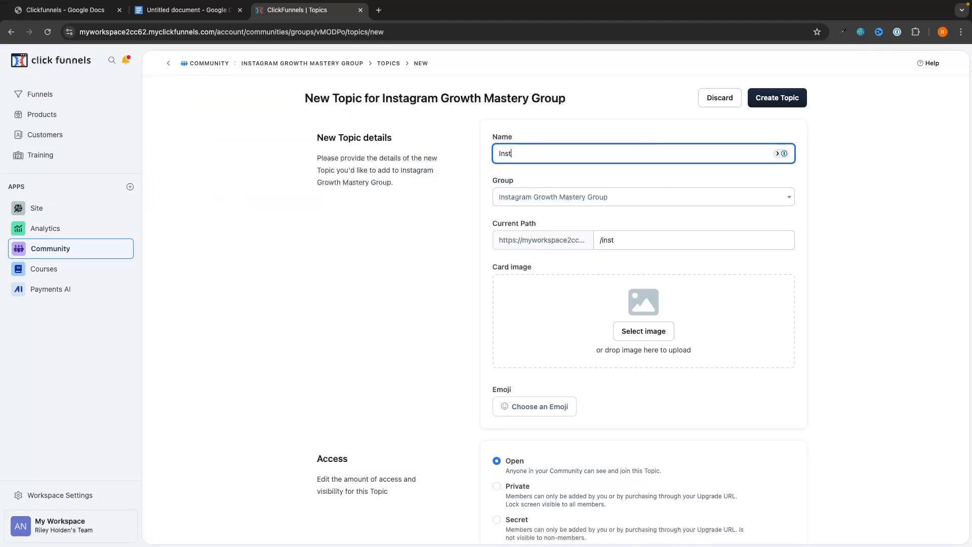
{"action": "type", "text": "agram Moneti"}
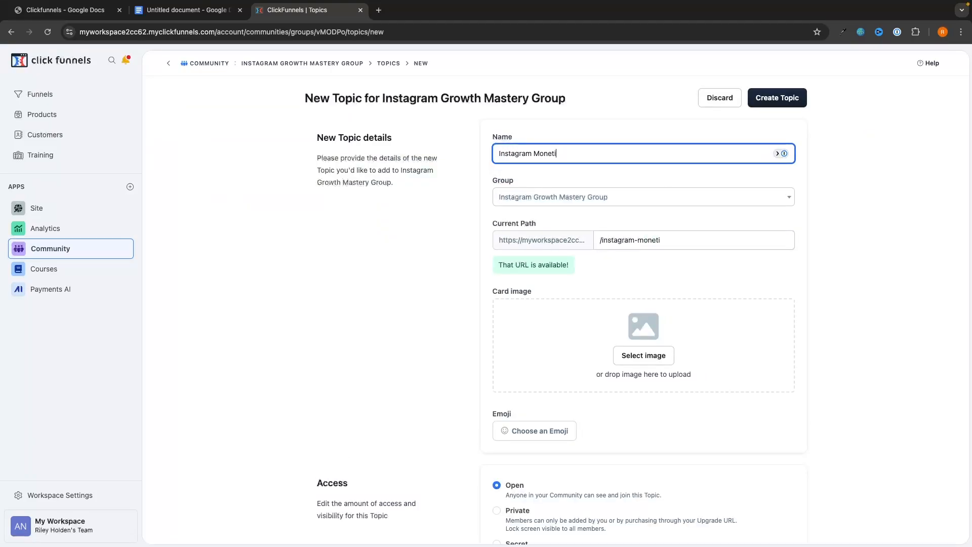
{"action": "type", "text": "zation"}
{"action": "left_click", "coordinate": [876, 237]}
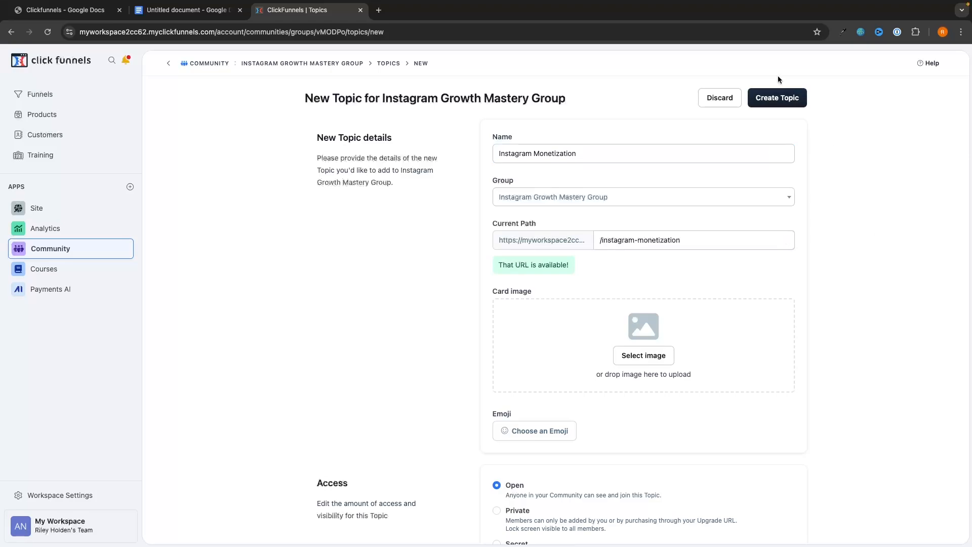
{"action": "left_click", "coordinate": [775, 96]}
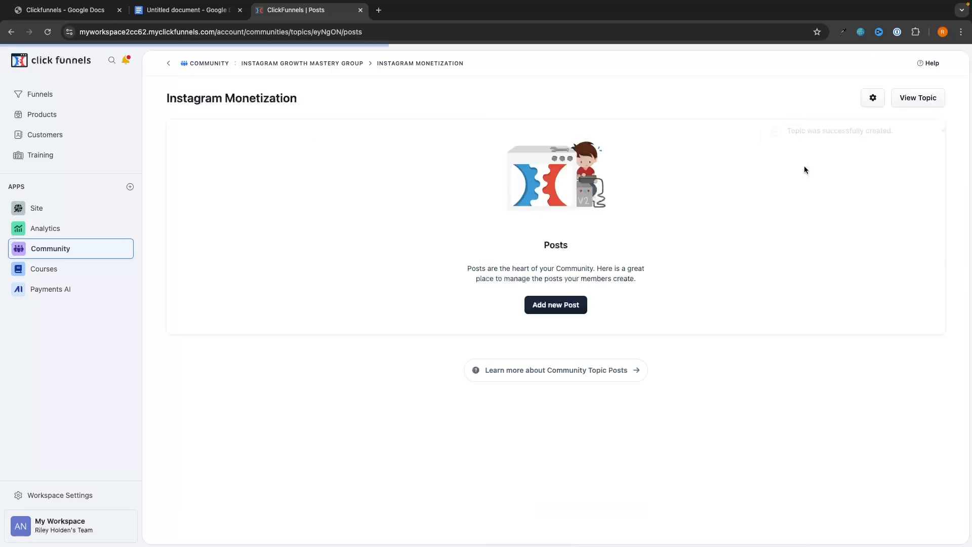
{"action": "left_click", "coordinate": [261, 63]}
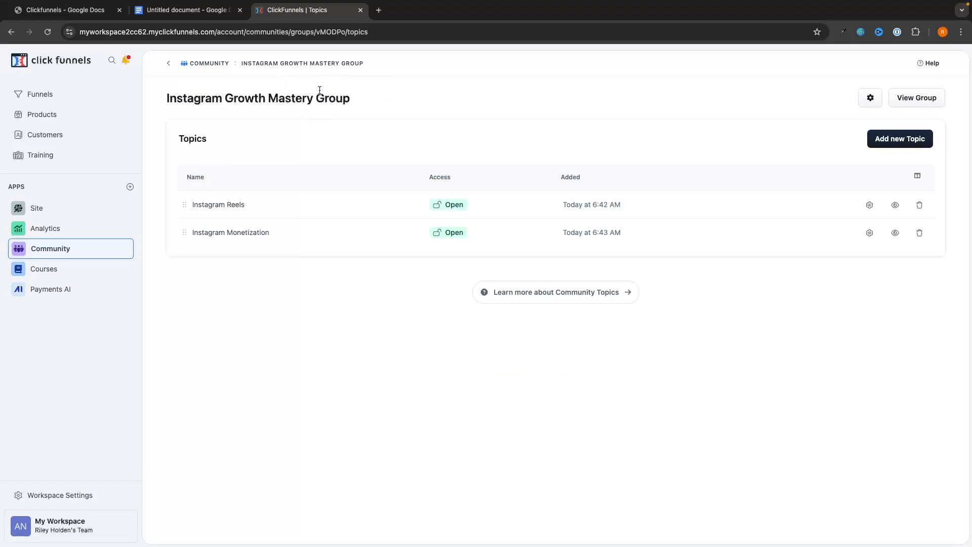
{"action": "left_click", "coordinate": [915, 102]}
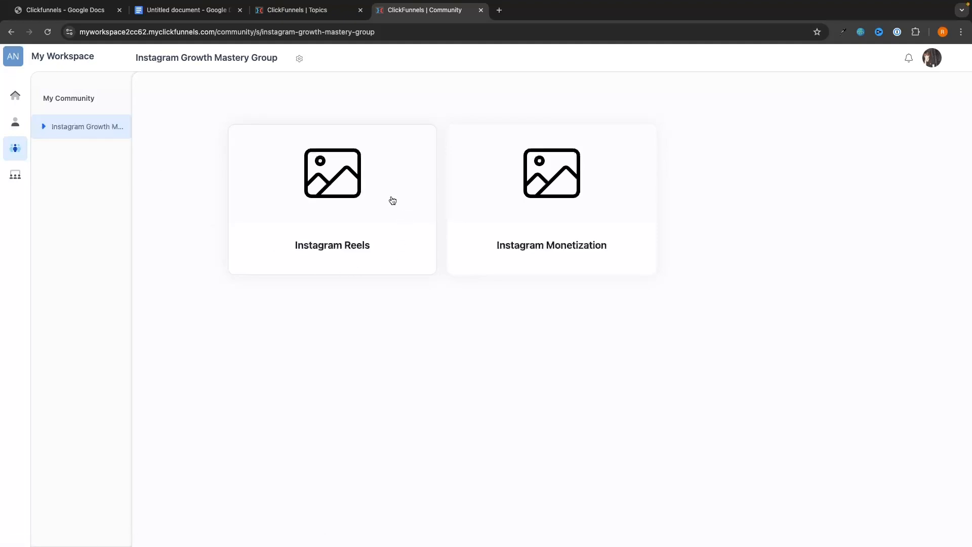
Publish a post titled 'How to create more…' with a placeholder body in Instagram Reels.
{"action": "left_click", "coordinate": [341, 206]}
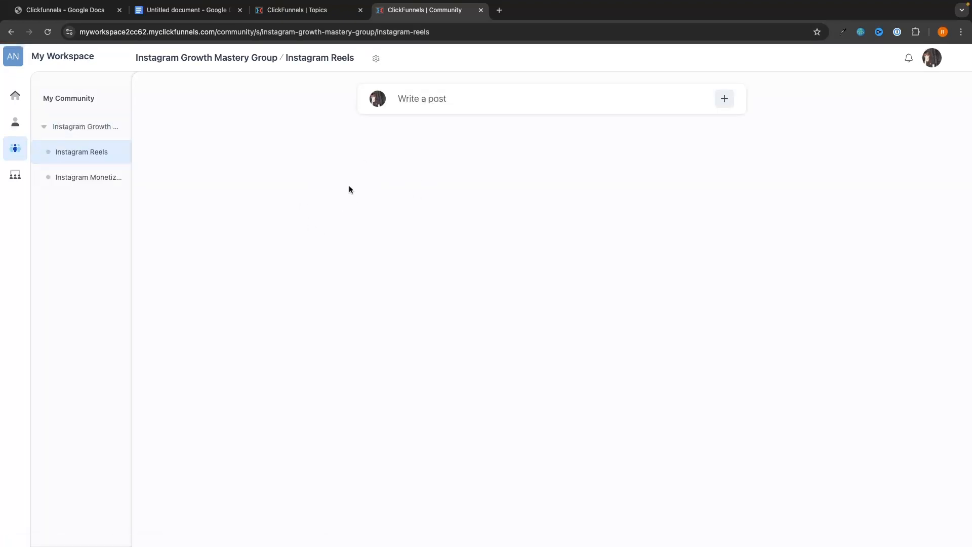
{"action": "left_click", "coordinate": [443, 106]}
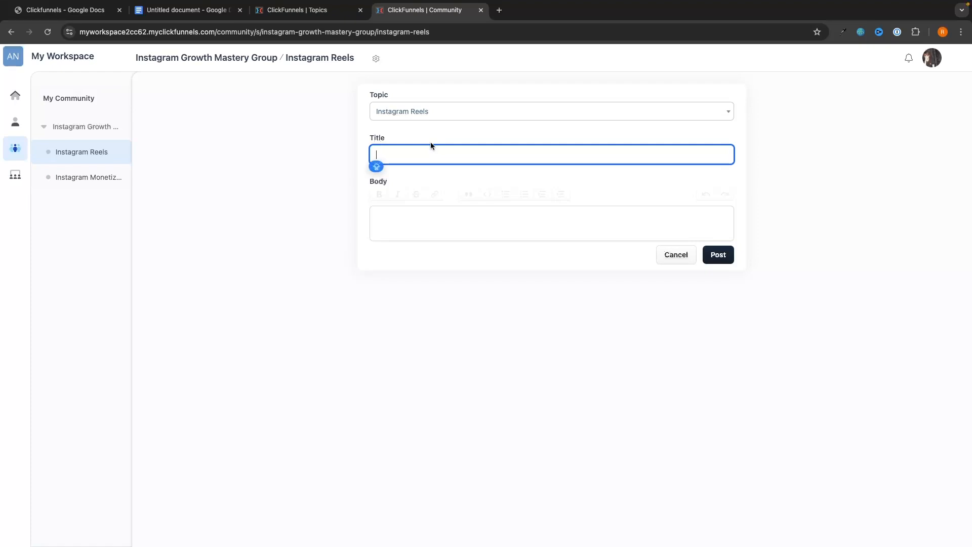
{"action": "type", "text": "How to create more reels contnet"}
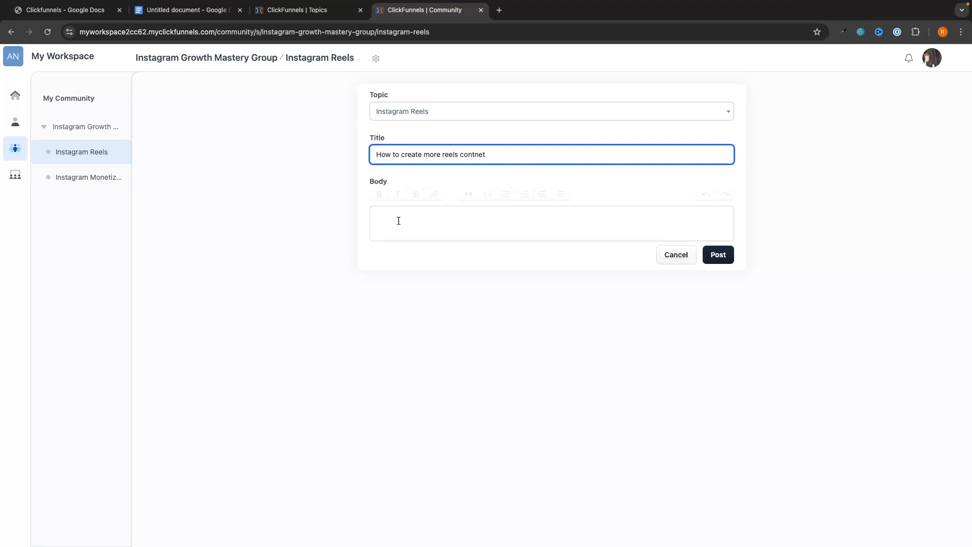
{"action": "left_click", "coordinate": [398, 220]}
{"action": "type", "text": "egkjerbgkljerngjer gkjern g"}
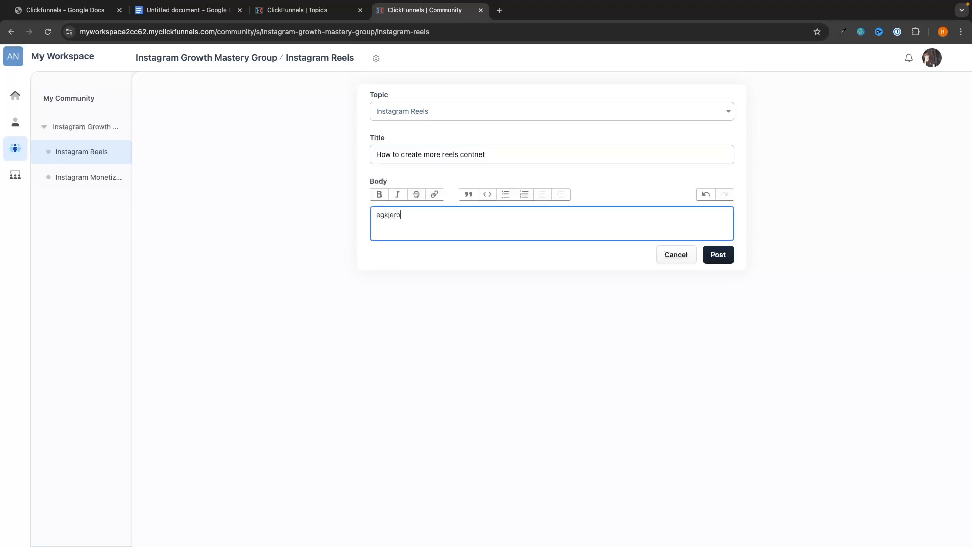
{"action": "left_click", "coordinate": [729, 255]}
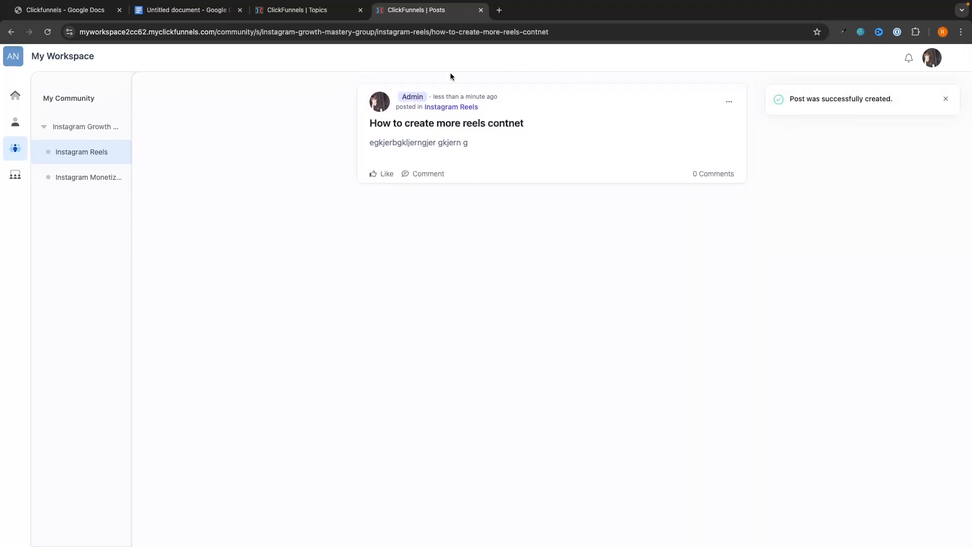
Like the new post, then open and close its options menu without choosing anything.
{"action": "left_click", "coordinate": [387, 175]}
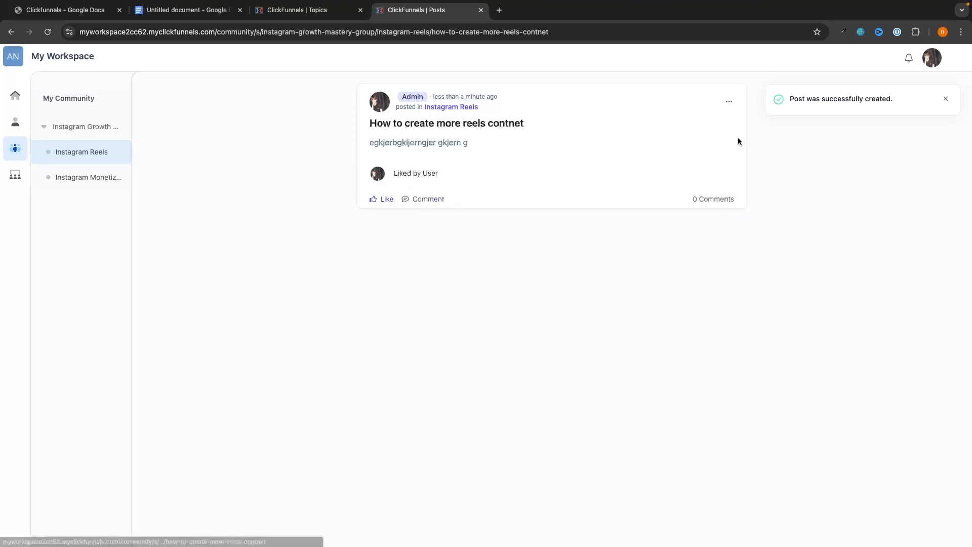
{"action": "left_click", "coordinate": [729, 101]}
{"action": "left_click", "coordinate": [660, 217]}
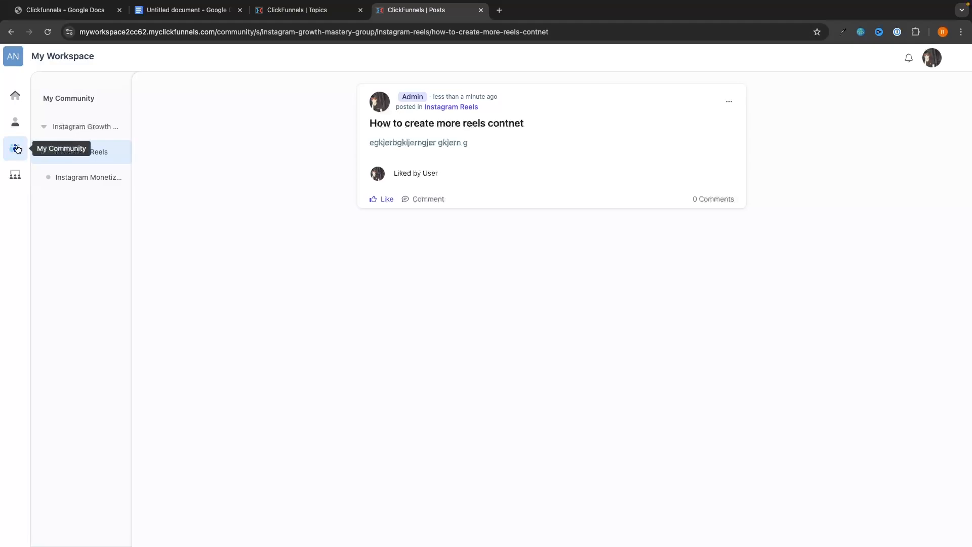
Close the post view, go back to the community groups, then open Products > All Products.
{"action": "key", "text": "super+w"}
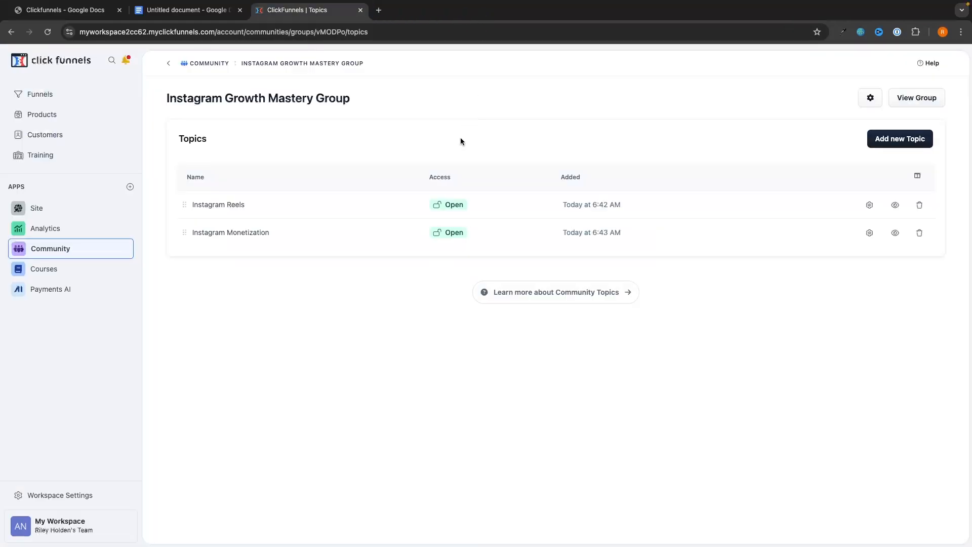
{"action": "left_click", "coordinate": [66, 252]}
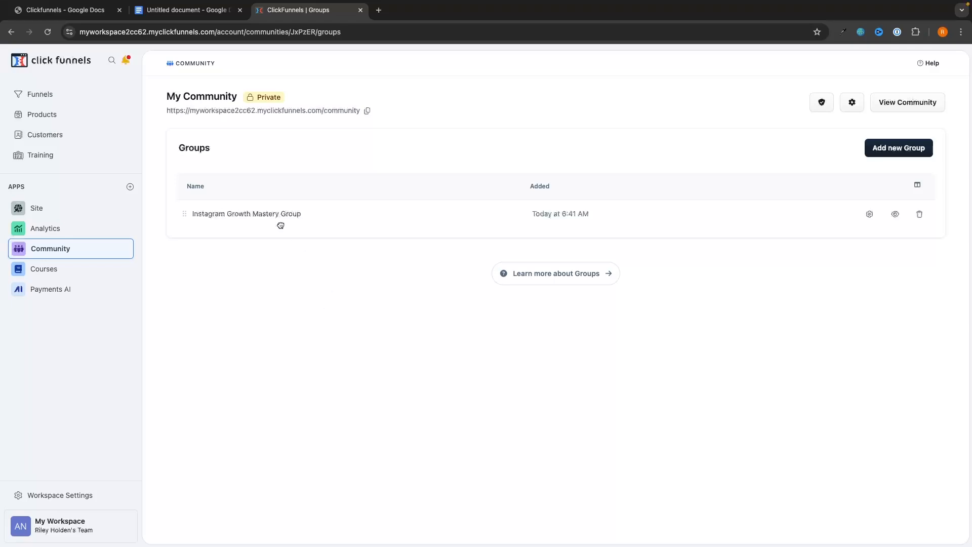
{"action": "left_click", "coordinate": [40, 116]}
{"action": "left_click", "coordinate": [68, 133]}
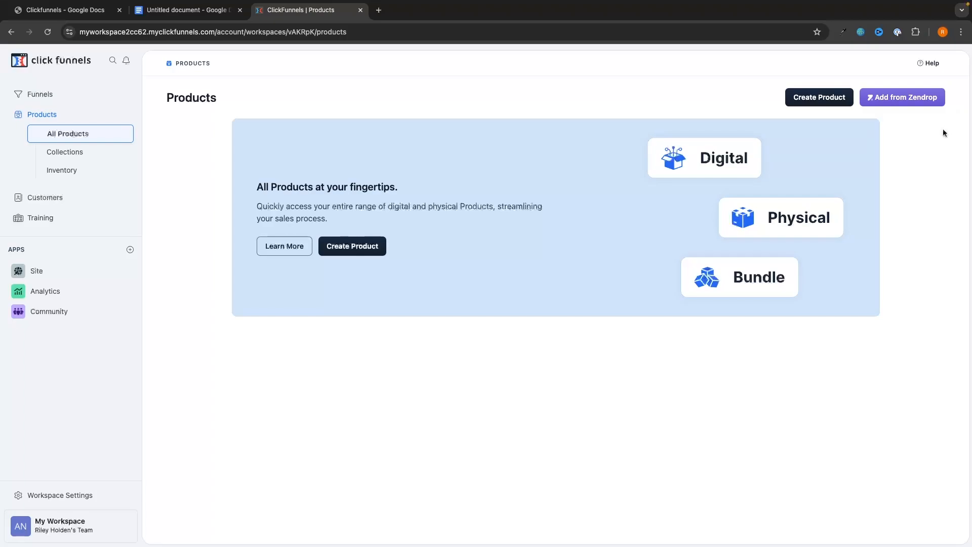
Start a new product and settle on the Digital product type.
{"action": "left_click", "coordinate": [357, 251]}
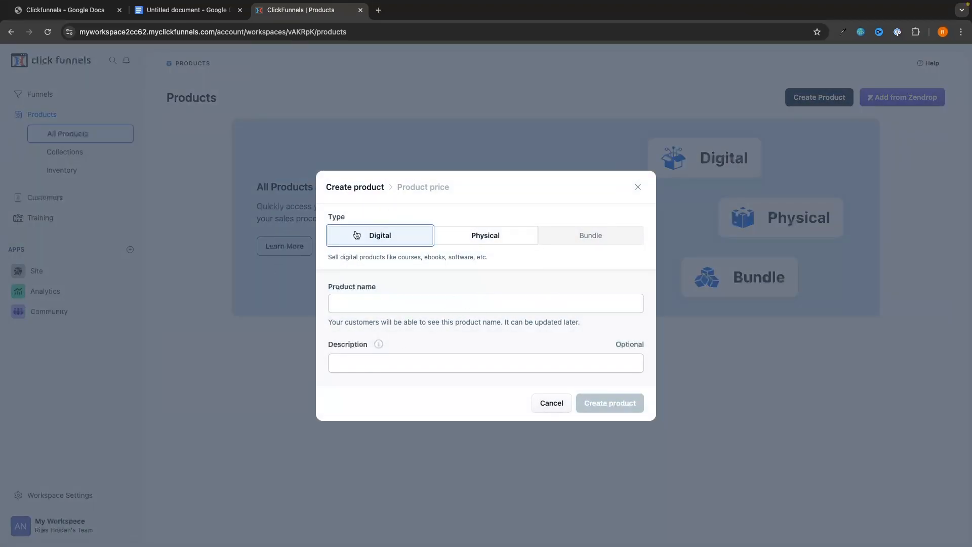
{"action": "left_click", "coordinate": [484, 240]}
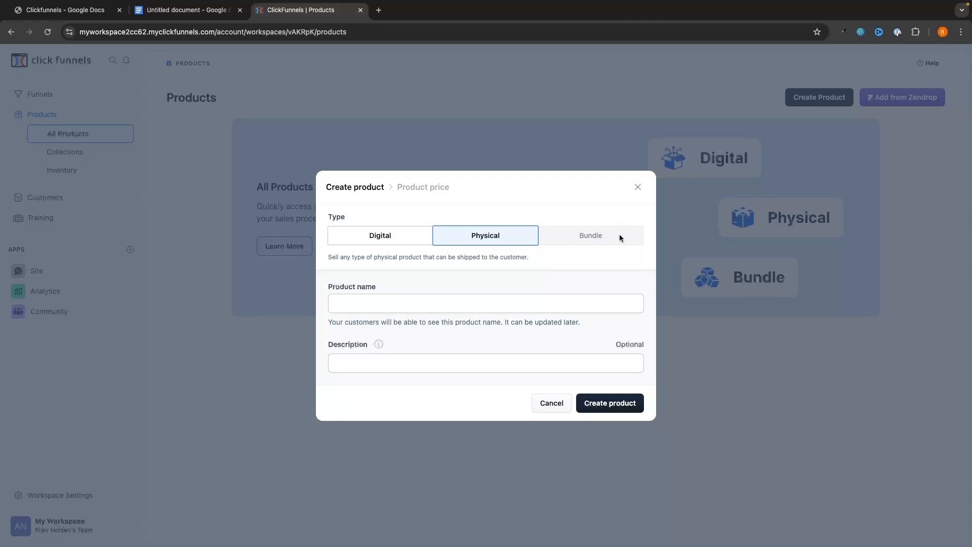
{"action": "left_click", "coordinate": [381, 238]}
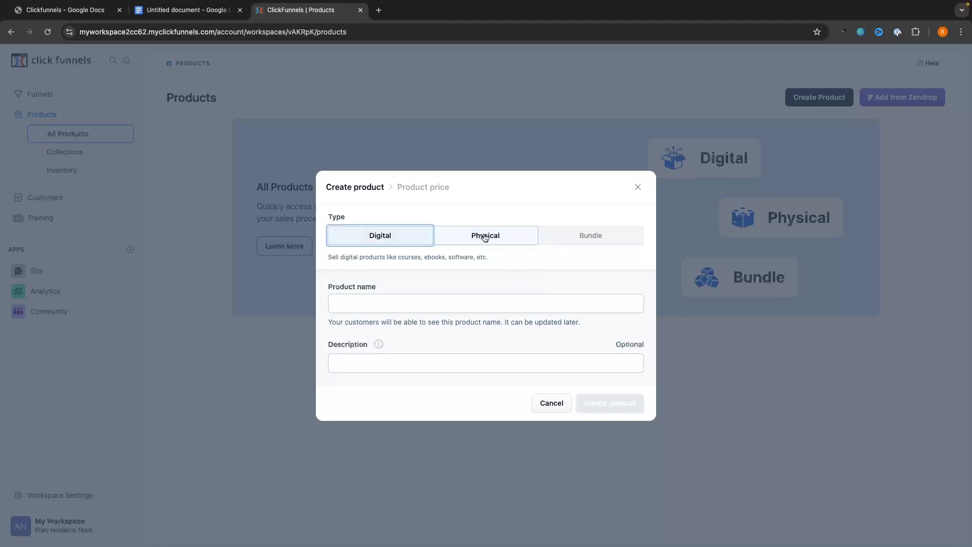
{"action": "left_click", "coordinate": [485, 238]}
{"action": "left_click", "coordinate": [400, 237]}
{"action": "left_click", "coordinate": [463, 237]}
{"action": "left_click", "coordinate": [391, 237]}
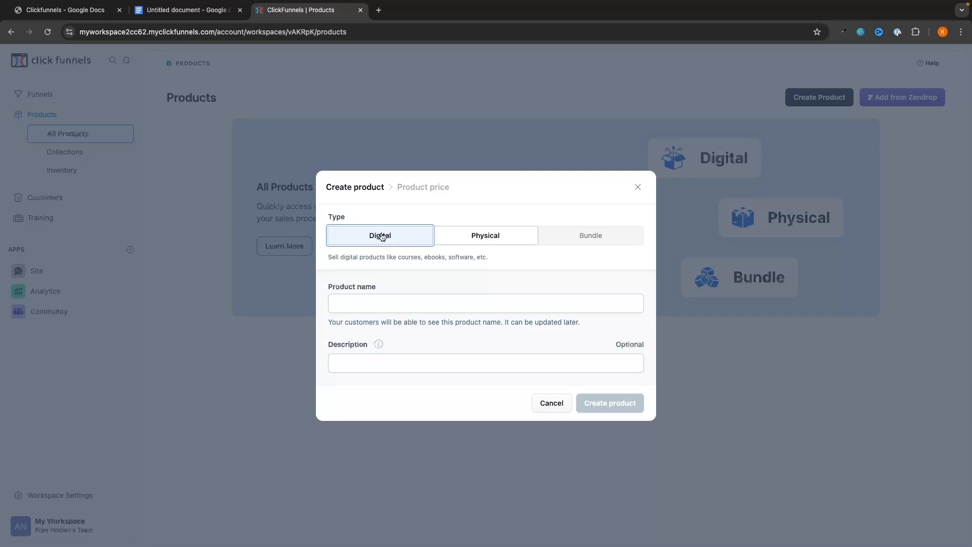
Name it 'Marketing Mastery Ebook', add the AI-written description, and create the product.
{"action": "left_click", "coordinate": [407, 300]}
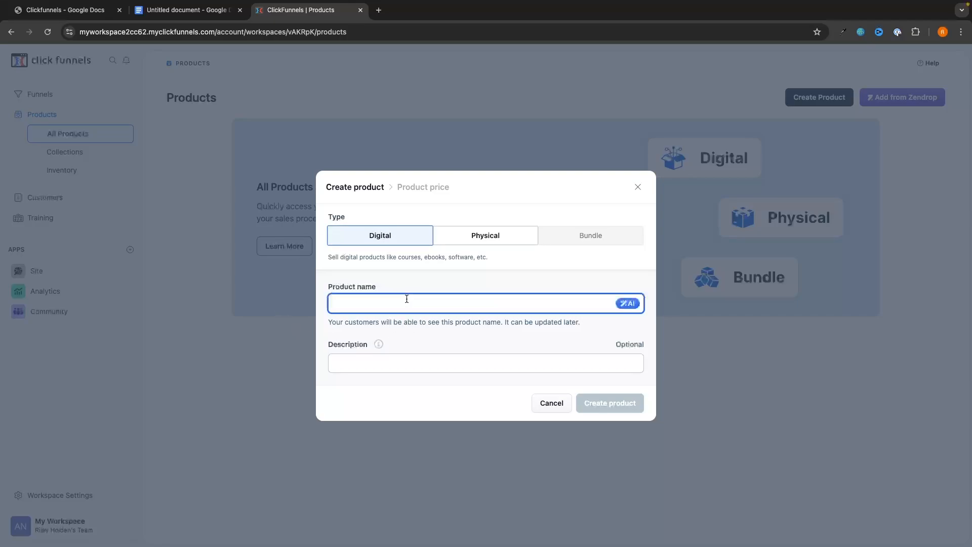
{"action": "type", "text": "M"}
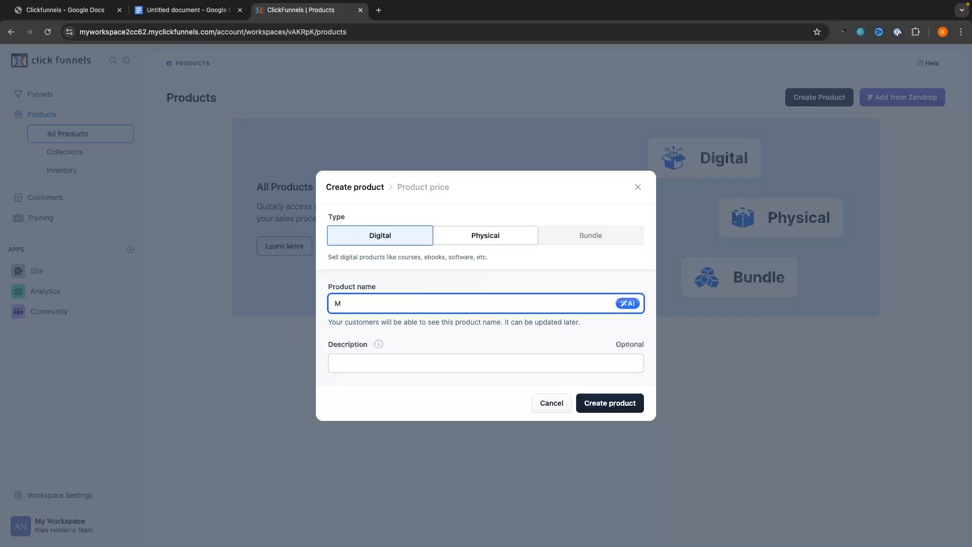
{"action": "type", "text": "arketing Mastery Ebook"}
{"action": "left_click", "coordinate": [414, 365]}
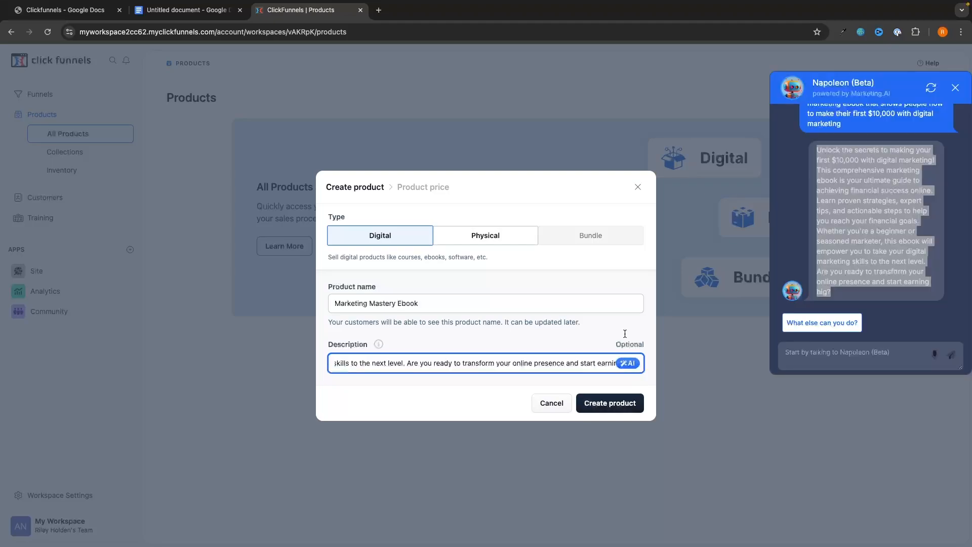
{"action": "left_click", "coordinate": [597, 404]}
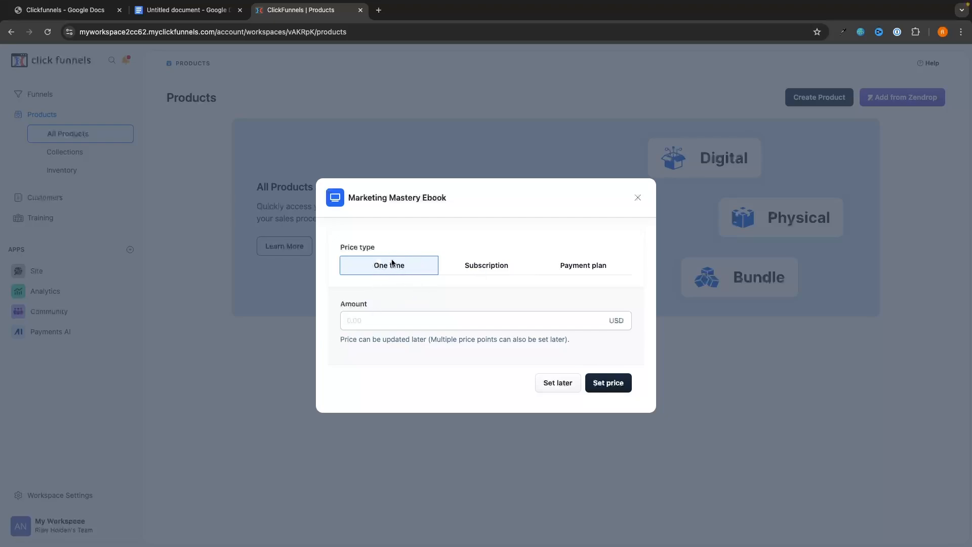
Try a subscription price billed every 3 months.
{"action": "left_click", "coordinate": [390, 315]}
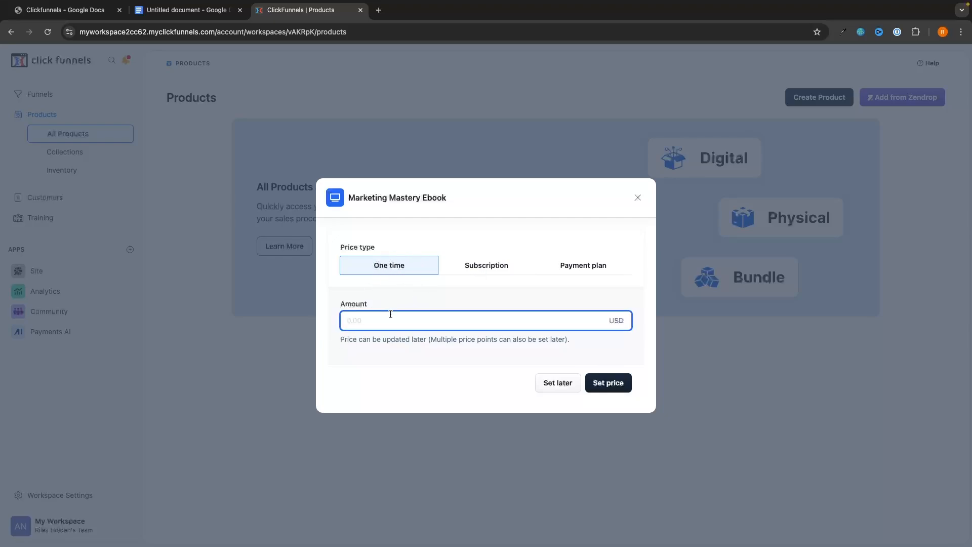
{"action": "type", "text": "9.99"}
{"action": "left_click", "coordinate": [454, 265]}
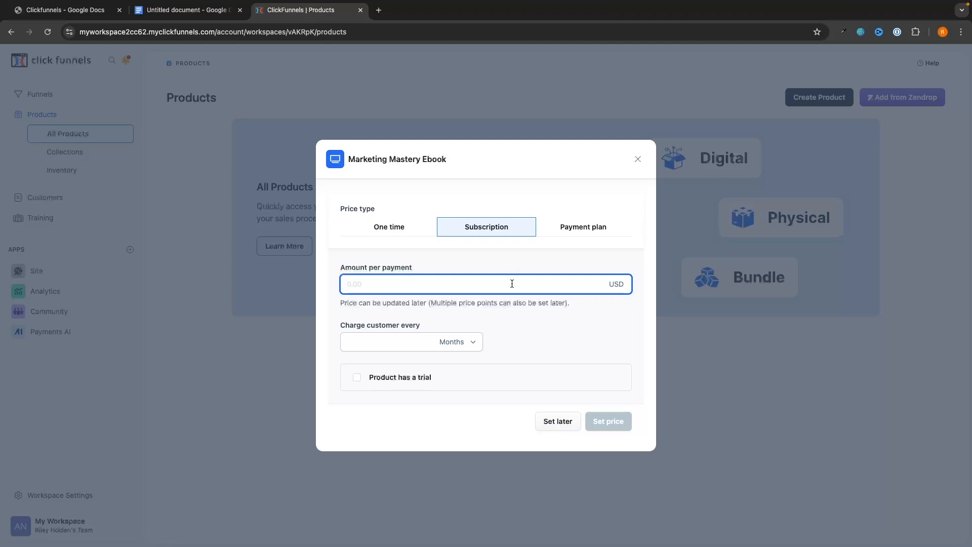
{"action": "type", "text": "05"}
{"action": "type", "text": "50"}
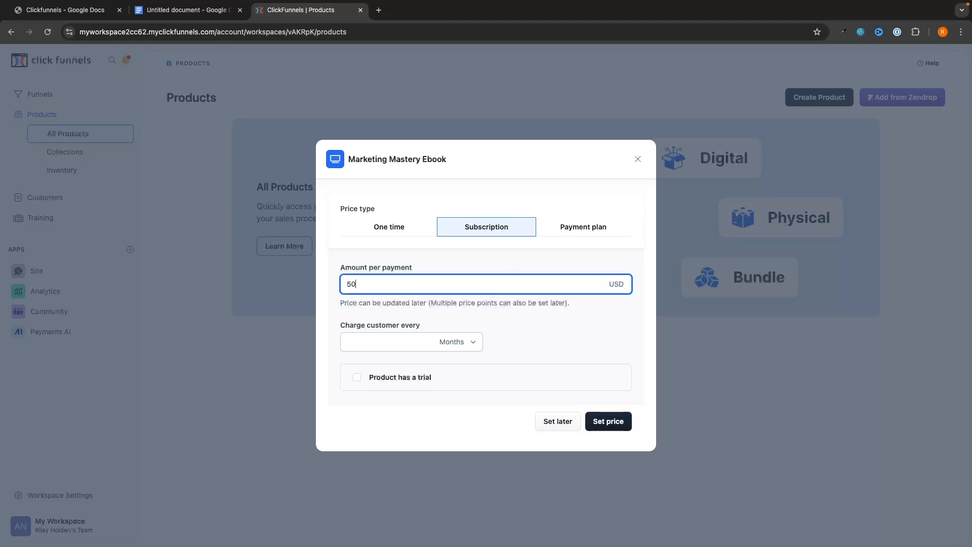
{"action": "left_click", "coordinate": [401, 343]}
{"action": "type", "text": "3"}
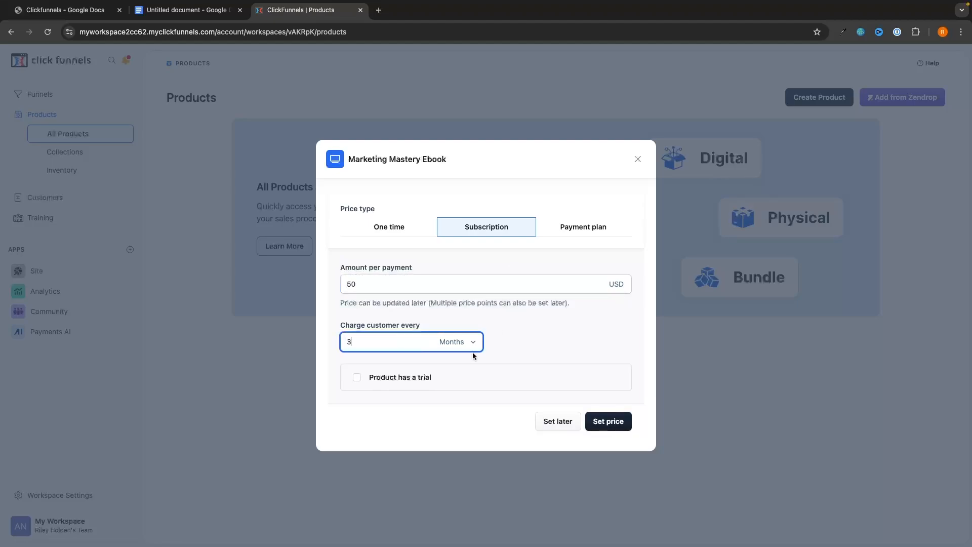
{"action": "left_click", "coordinate": [467, 345]}
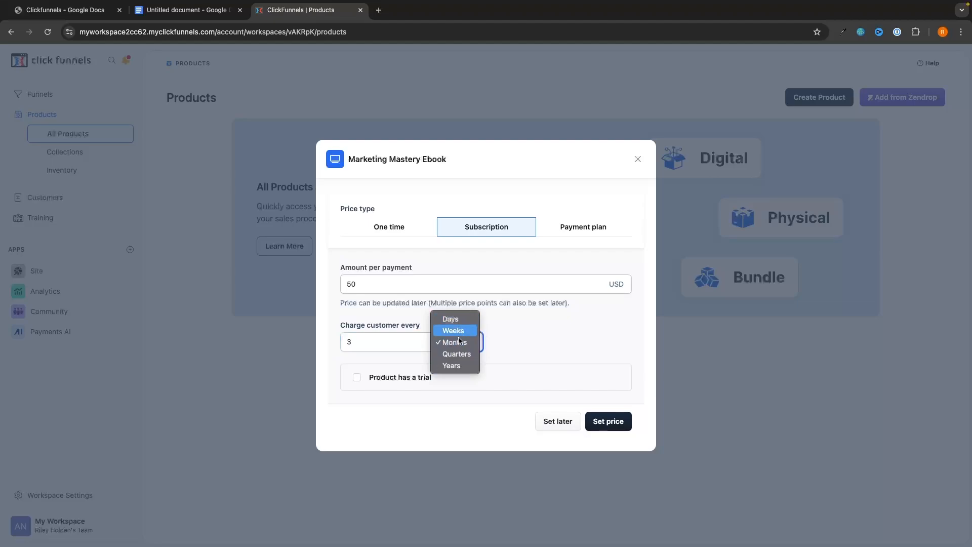
{"action": "left_click", "coordinate": [502, 344]}
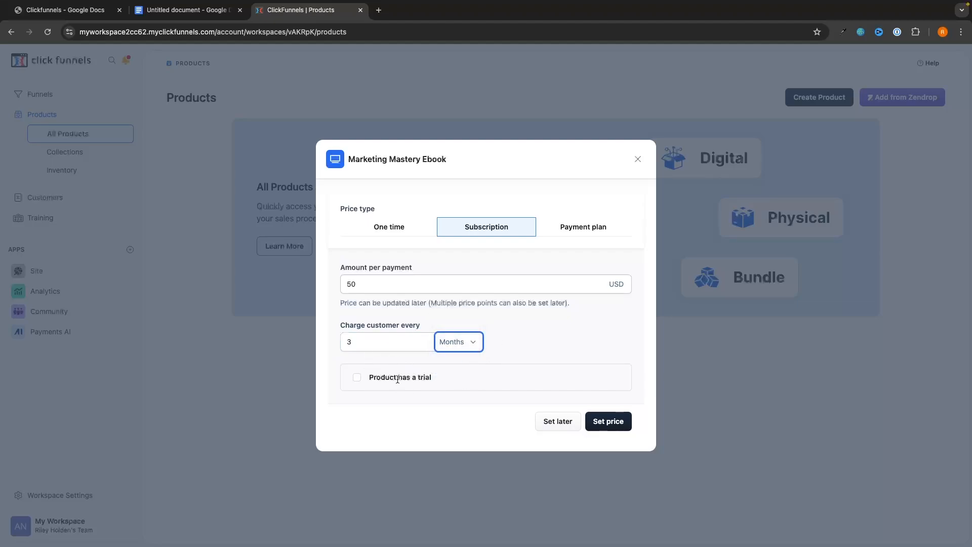
Give the trial subscription a 14-day free trial period.
{"action": "left_click", "coordinate": [390, 377]}
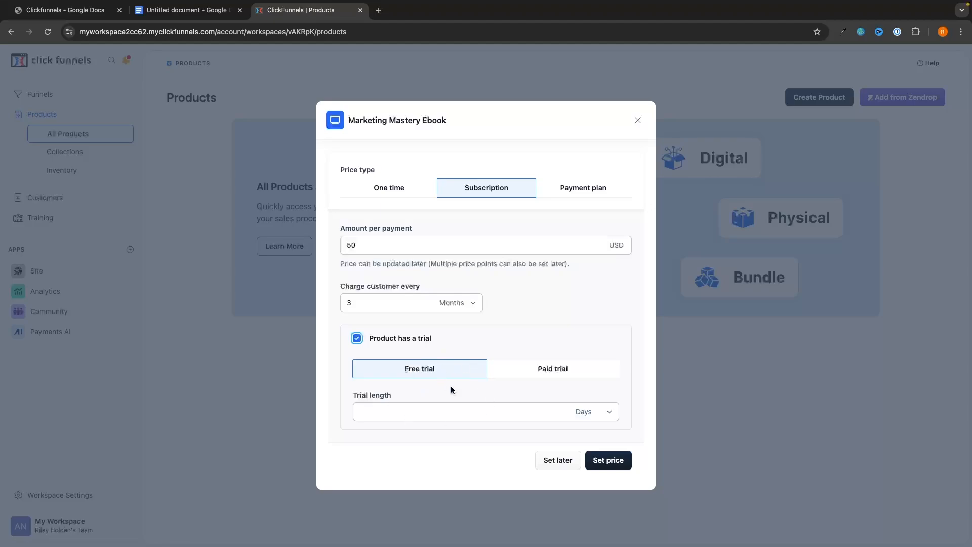
{"action": "left_click", "coordinate": [472, 372]}
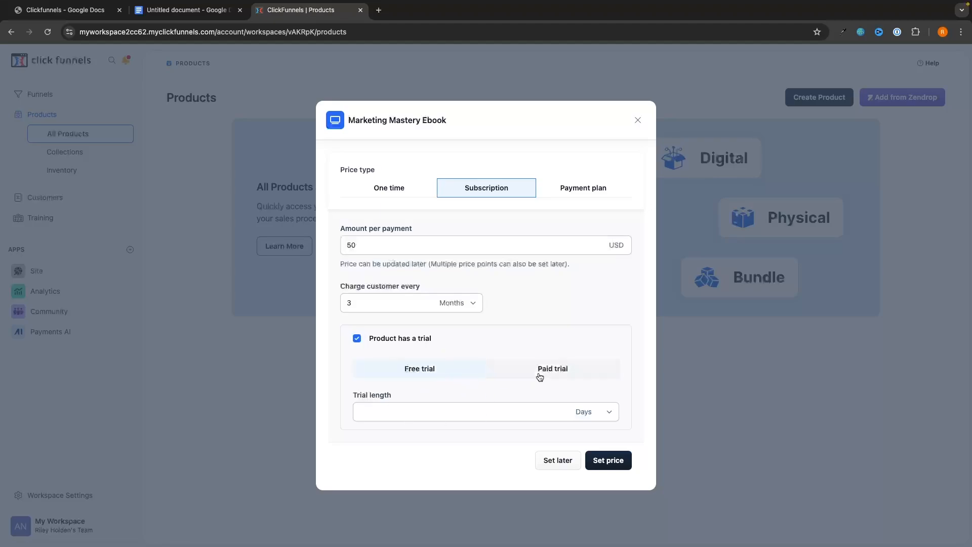
{"action": "left_click", "coordinate": [540, 376]}
{"action": "left_click", "coordinate": [420, 370]}
{"action": "left_click", "coordinate": [417, 405]}
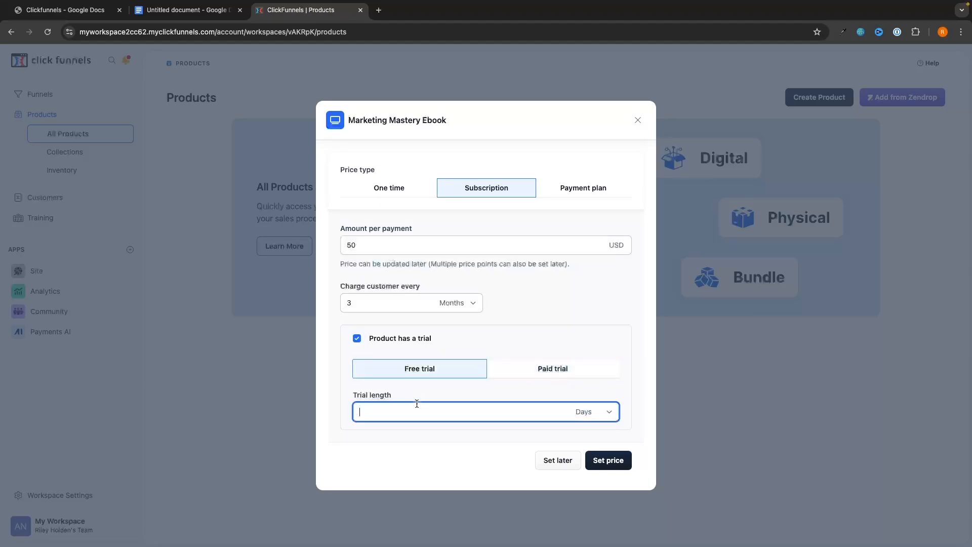
{"action": "type", "text": "14"}
{"action": "left_click", "coordinate": [534, 346]}
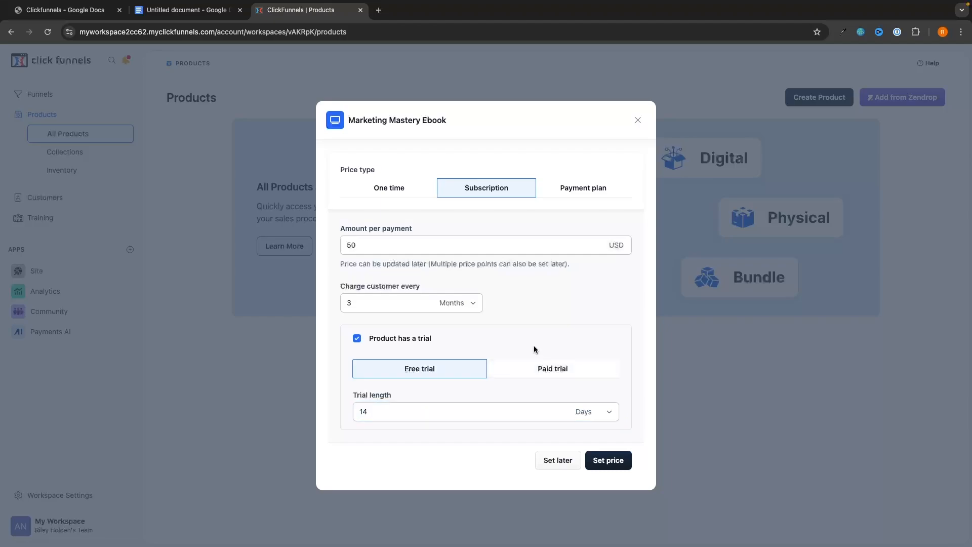
Try a payment plan price of 25 charged at a 6-period interval.
{"action": "left_click", "coordinate": [586, 189]}
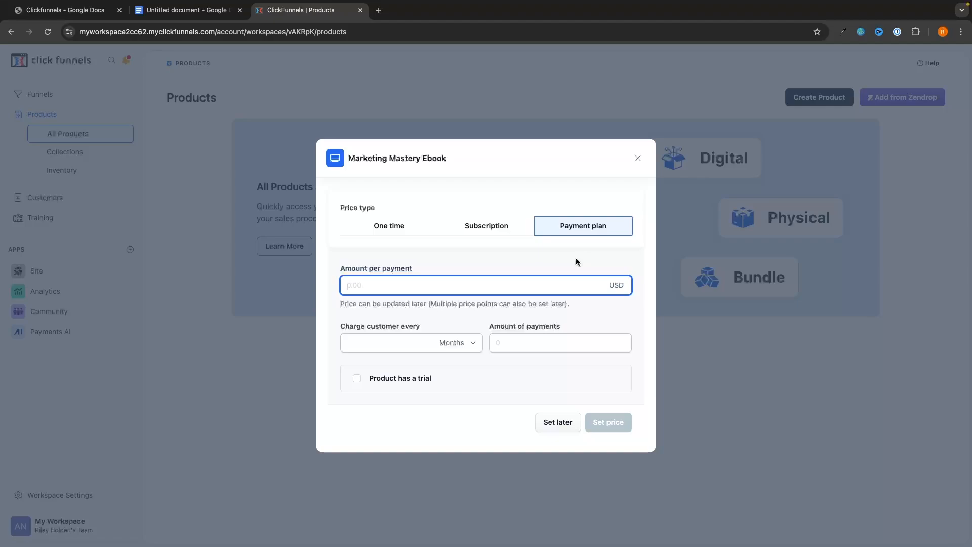
{"action": "type", "text": "25"}
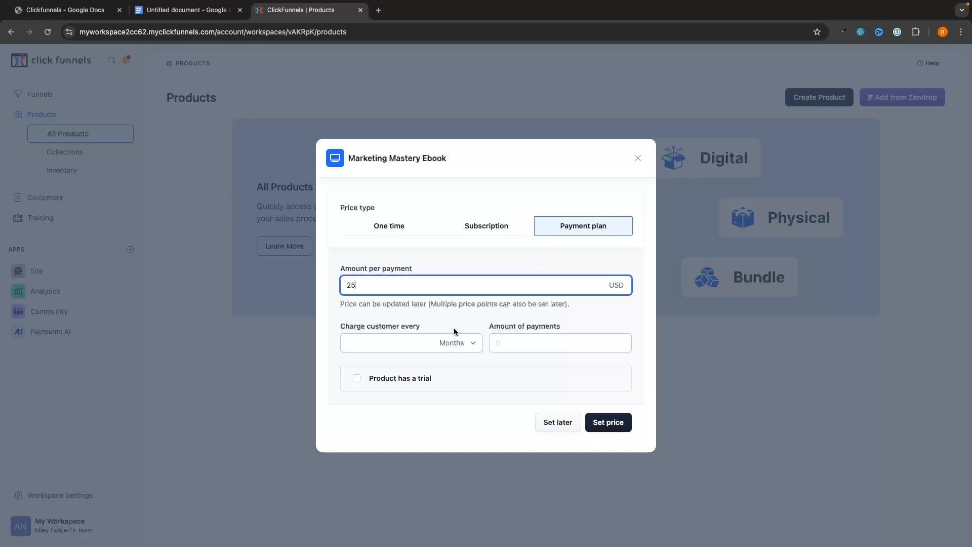
{"action": "left_click", "coordinate": [392, 348]}
{"action": "type", "text": "6"}
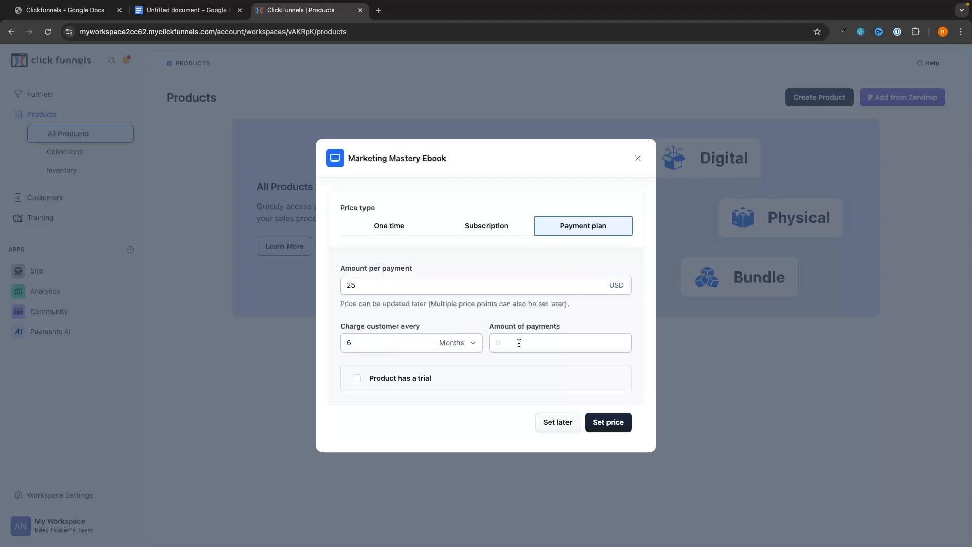
{"action": "left_click", "coordinate": [521, 343]}
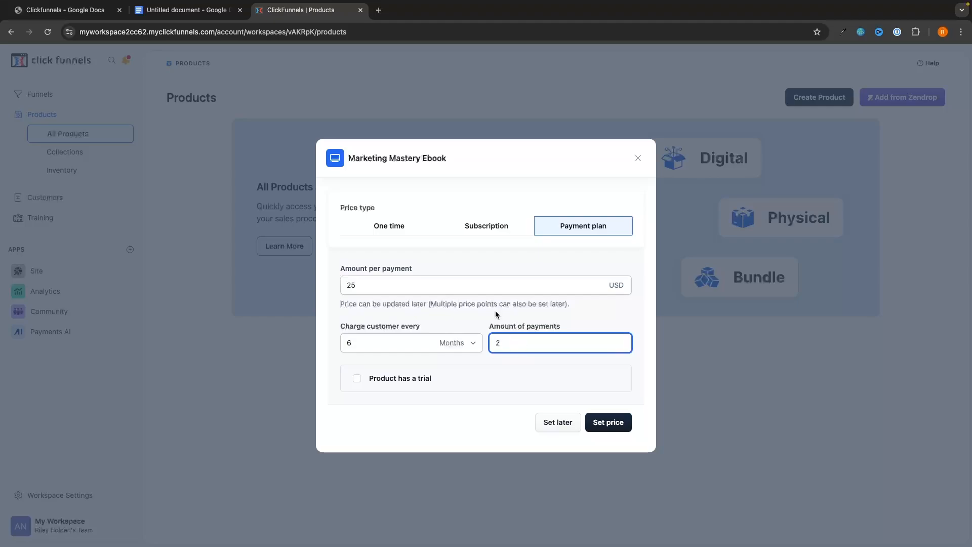
{"action": "left_click", "coordinate": [414, 364]}
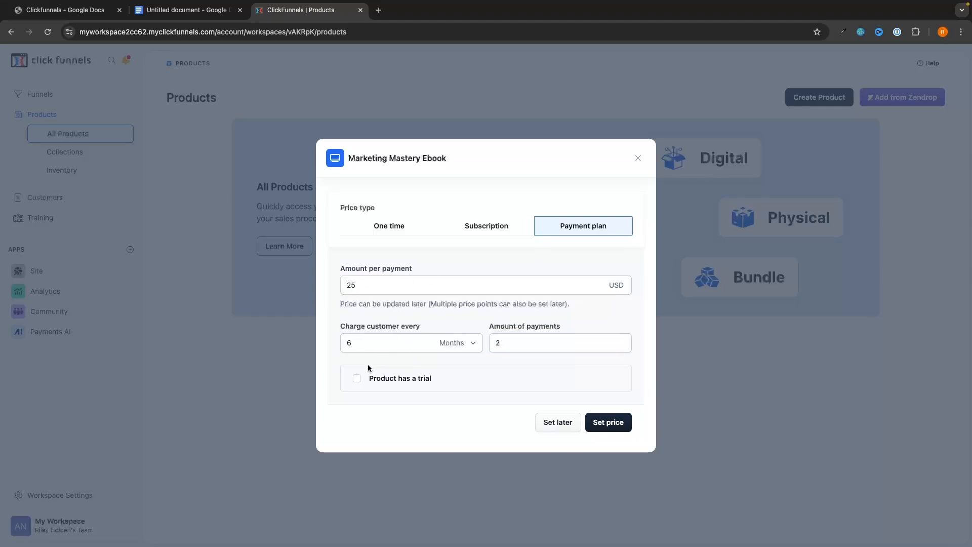
Switch back to a one-time price of $9.99 and save it.
{"action": "left_click", "coordinate": [437, 230]}
{"action": "left_click", "coordinate": [430, 315]}
{"action": "type", "text": "9.99"}
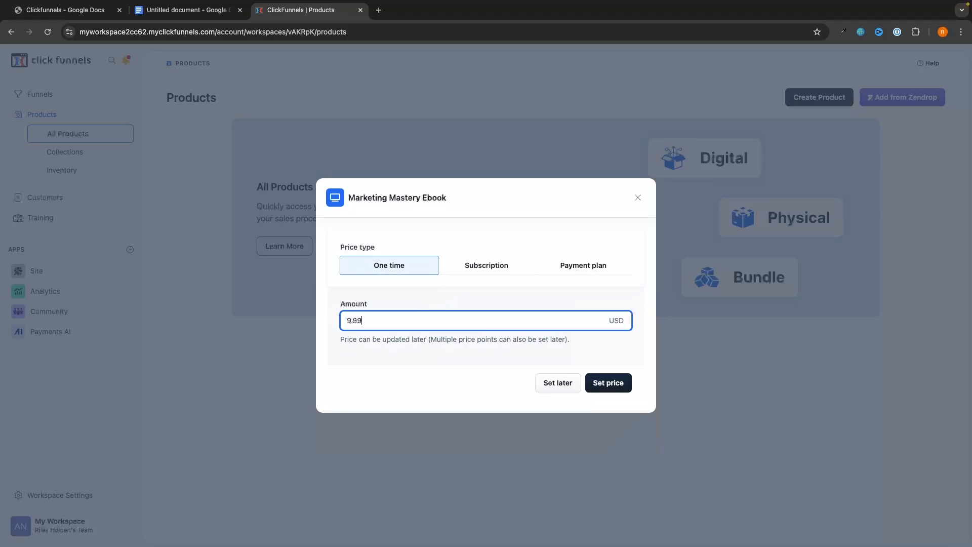
{"action": "left_click", "coordinate": [439, 363]}
{"action": "left_click", "coordinate": [610, 383]}
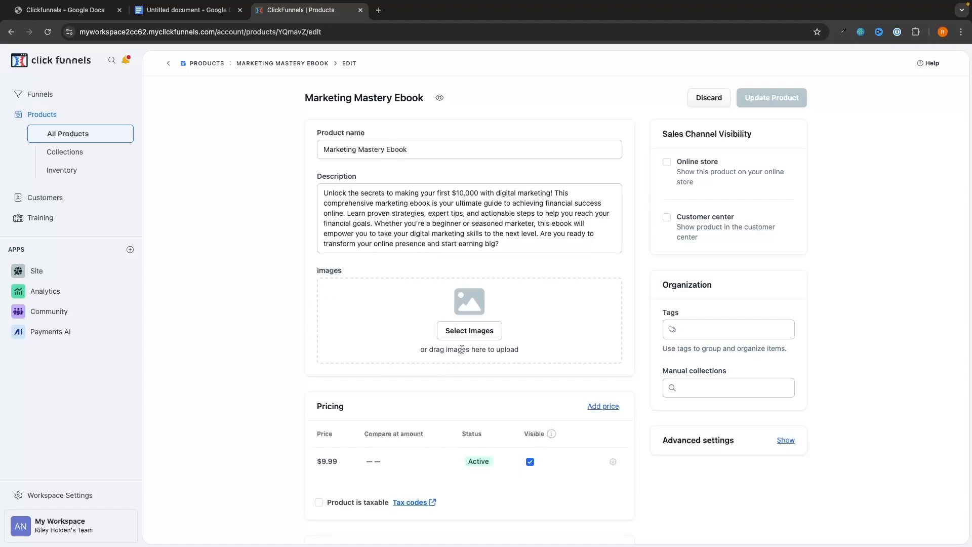
Upload the 'book' file and add the Marketing Strategy book picture as the product image.
{"action": "left_click", "coordinate": [469, 330]}
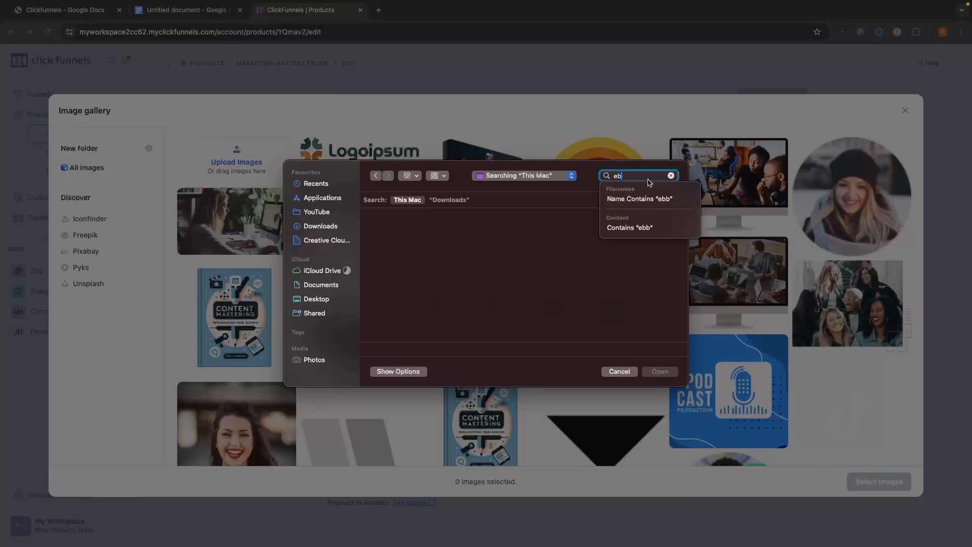
{"action": "key", "text": "BackSpace"}
{"action": "type", "text": "book"}
{"action": "key", "text": "Return"}
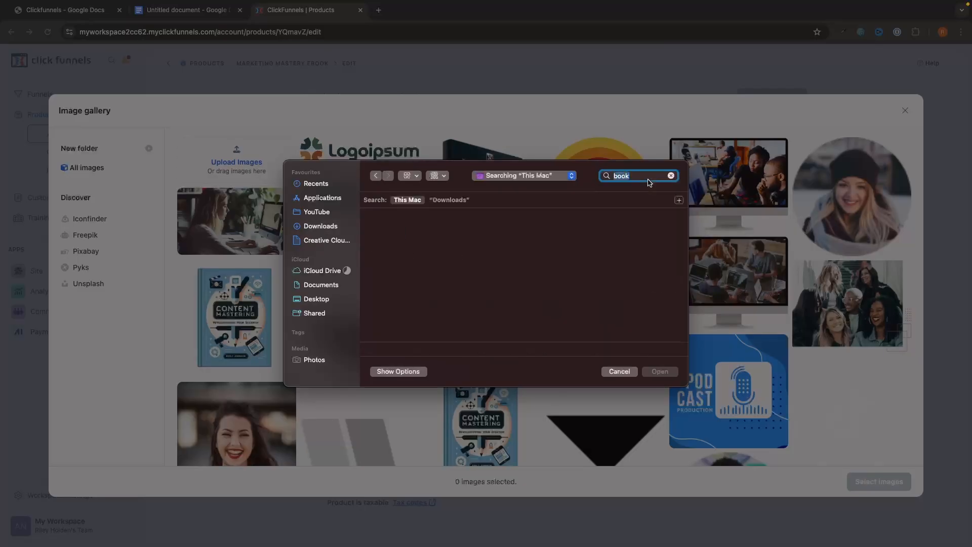
{"action": "double_click", "coordinate": [393, 271]}
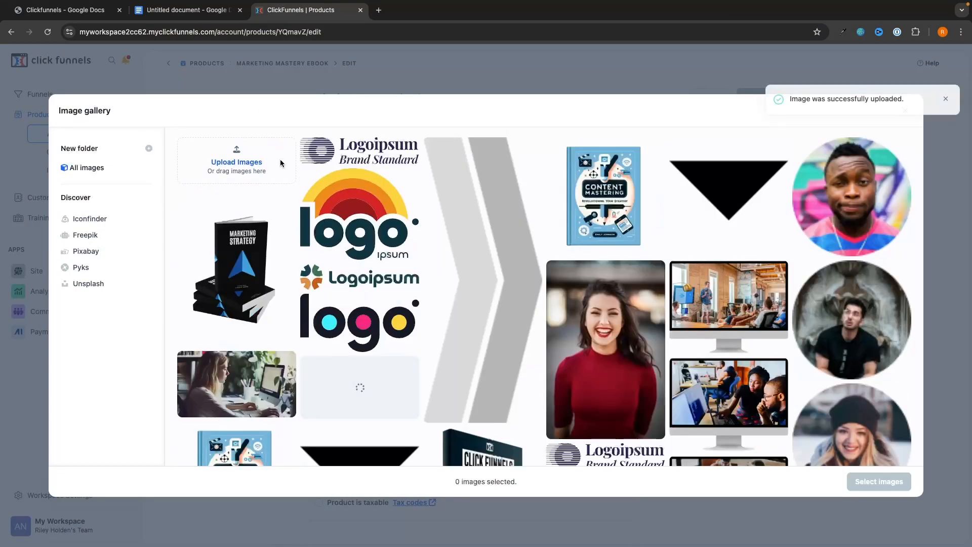
{"action": "left_click", "coordinate": [233, 246]}
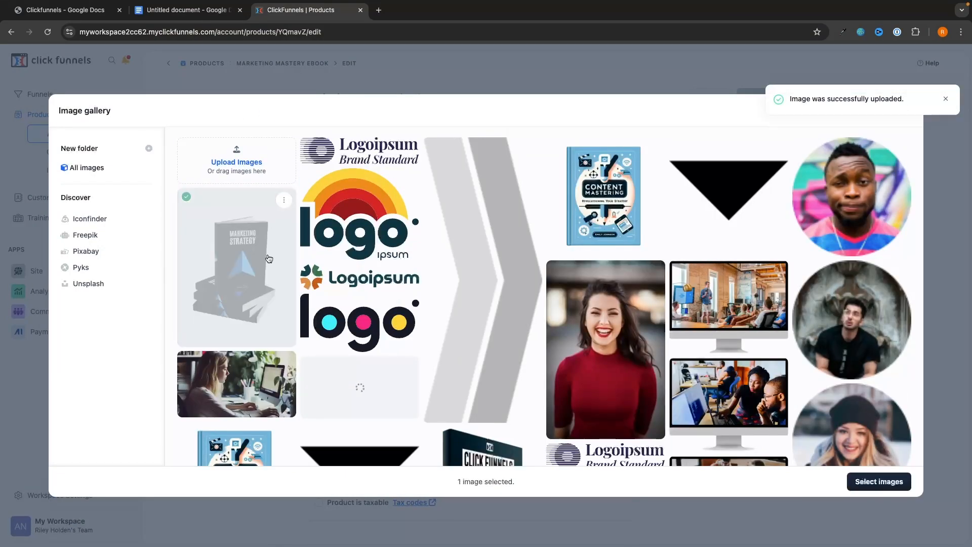
{"action": "left_click", "coordinate": [879, 481]}
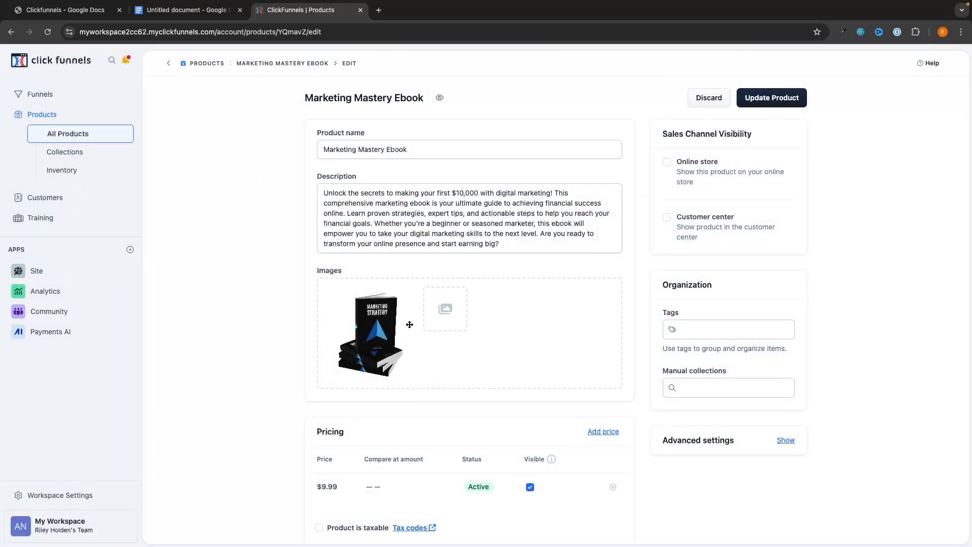
Head back to the All Products list, keeping the product's edits.
{"action": "scroll", "coordinate": [573, 345], "scroll_direction": "down", "scroll_amount": 5}
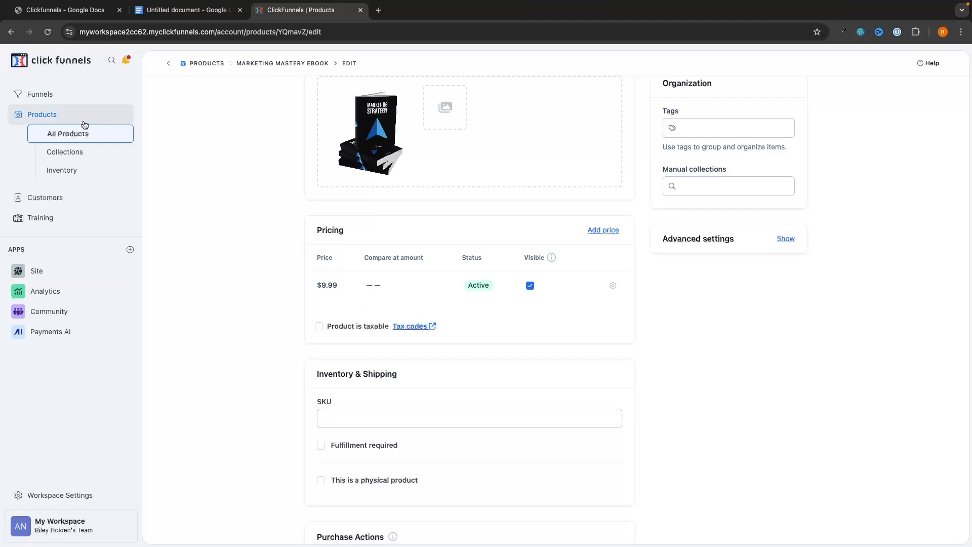
{"action": "left_click", "coordinate": [68, 135]}
{"action": "left_click", "coordinate": [543, 99]}
{"action": "scroll", "coordinate": [608, 202], "scroll_direction": "up", "scroll_amount": 5}
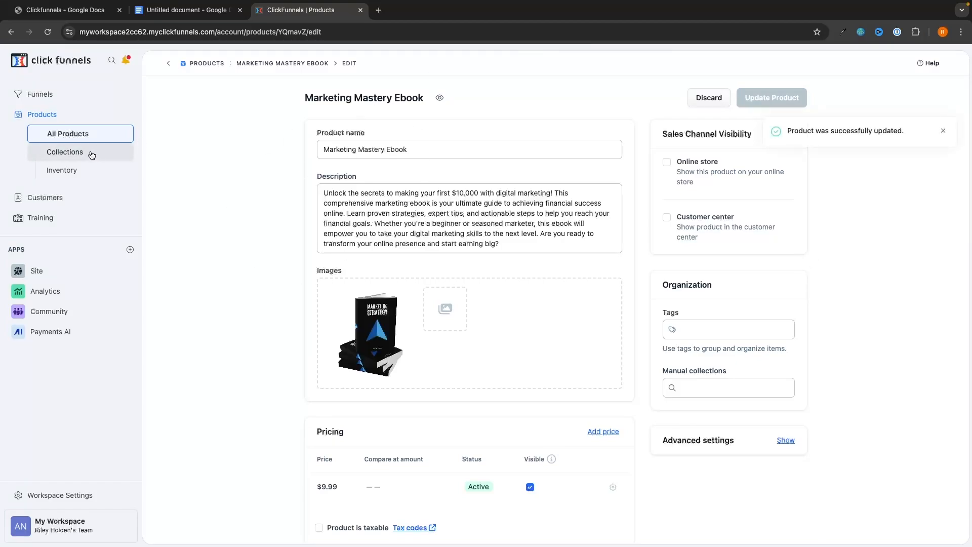
{"action": "left_click", "coordinate": [72, 141]}
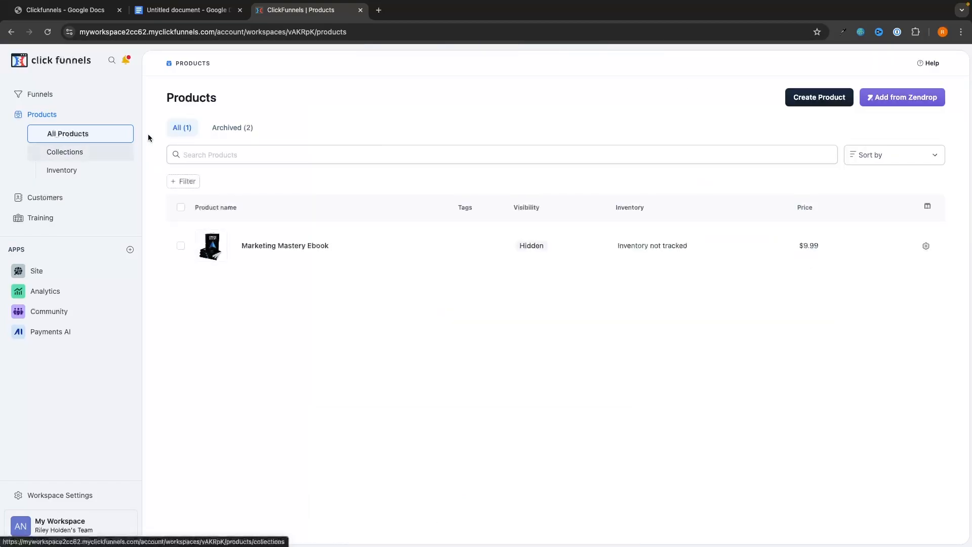
Open the Marketing Mastery Ebook and change its price amount from 9.99 to 1997.
{"action": "left_click", "coordinate": [290, 256]}
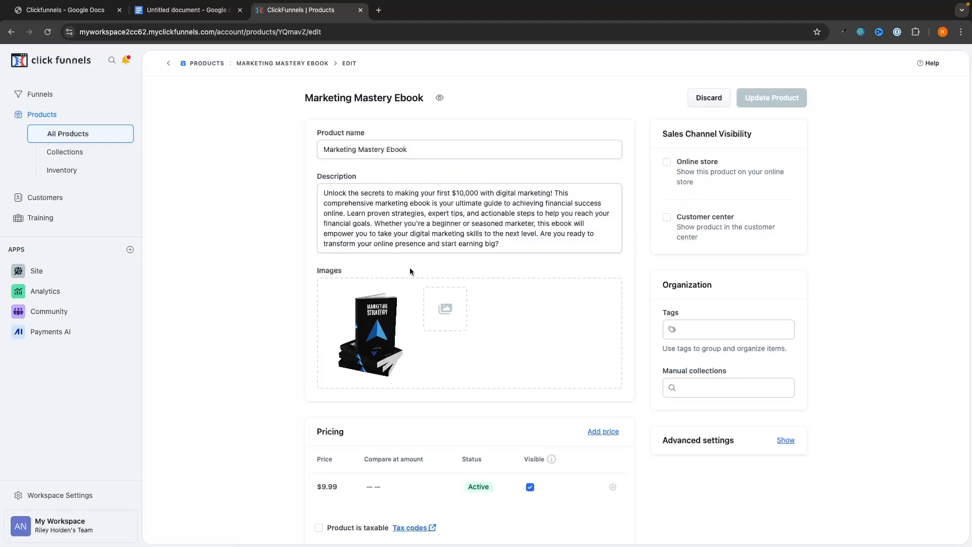
{"action": "scroll", "coordinate": [410, 271], "scroll_direction": "down", "scroll_amount": 3}
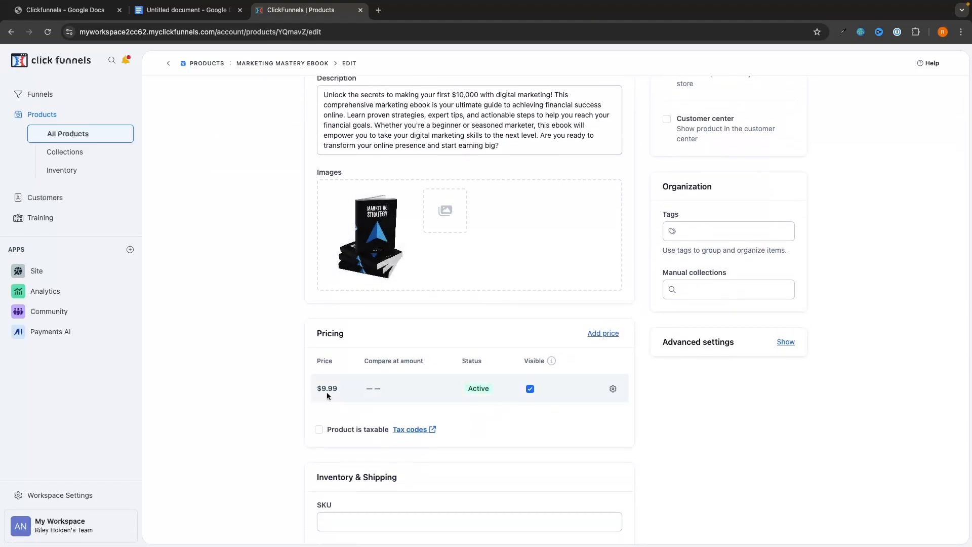
{"action": "left_click", "coordinate": [613, 389]}
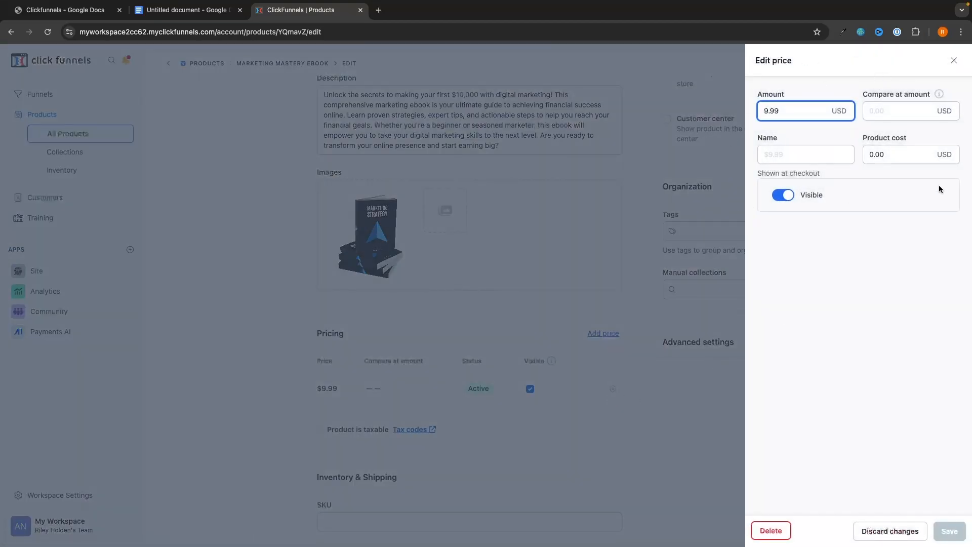
{"action": "left_click", "coordinate": [954, 61]}
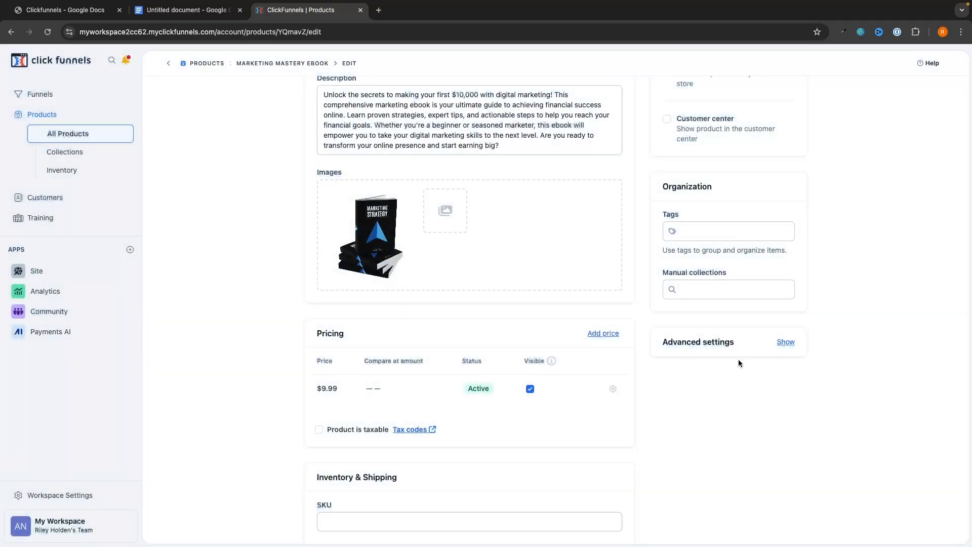
{"action": "scroll", "coordinate": [738, 360], "scroll_direction": "down", "scroll_amount": 1}
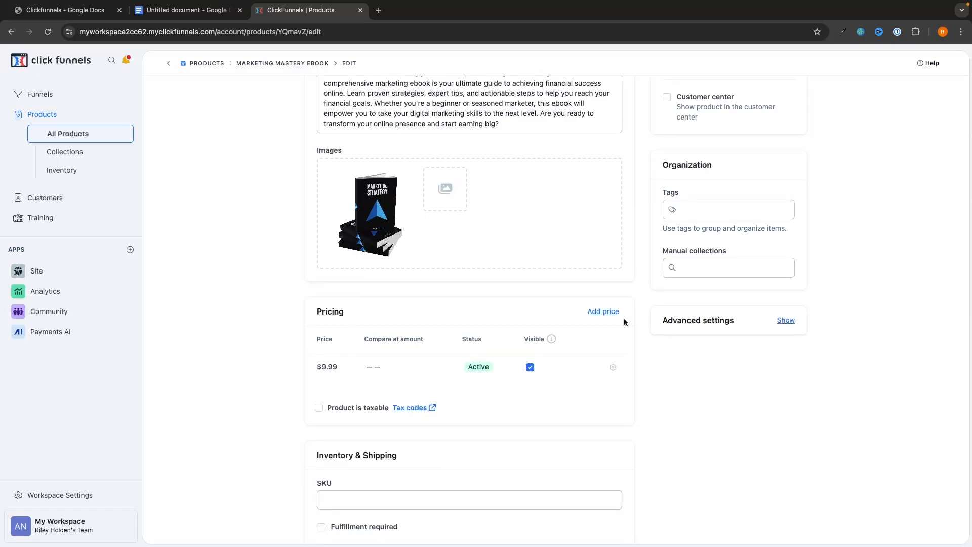
{"action": "left_click", "coordinate": [611, 368]}
{"action": "double_click", "coordinate": [782, 110]}
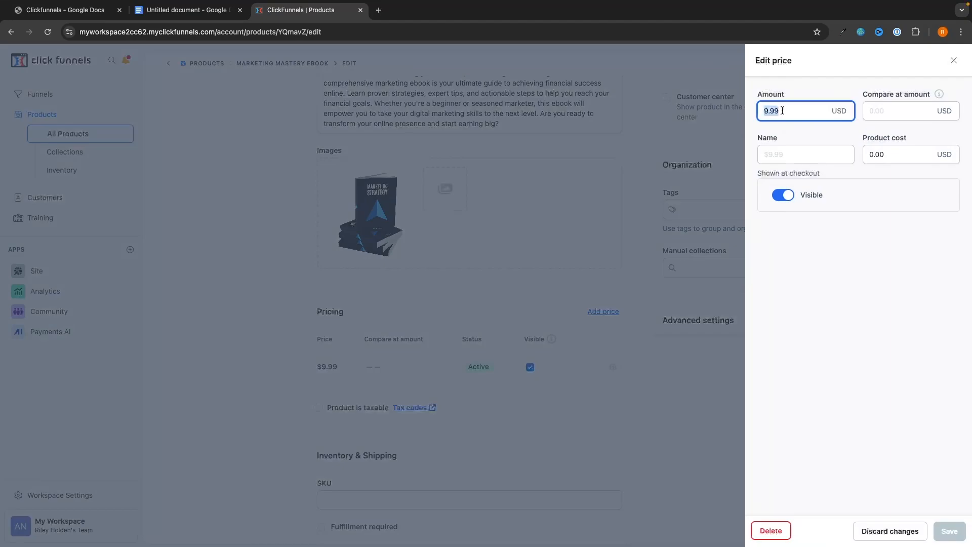
{"action": "type", "text": "1997"}
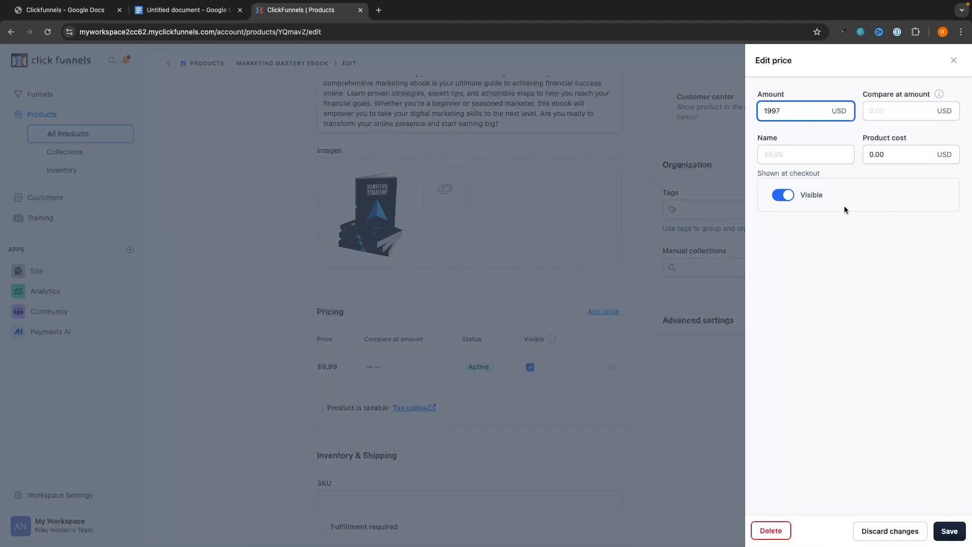
{"action": "left_click", "coordinate": [949, 531]}
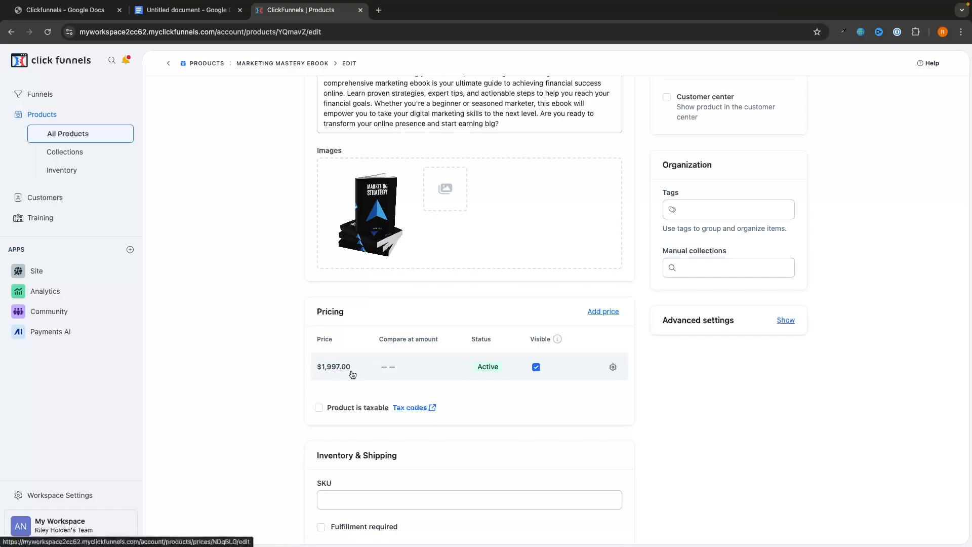
Add a payment plan price: 500 per payment, every 3 months, for 3 payments.
{"action": "left_click", "coordinate": [598, 314]}
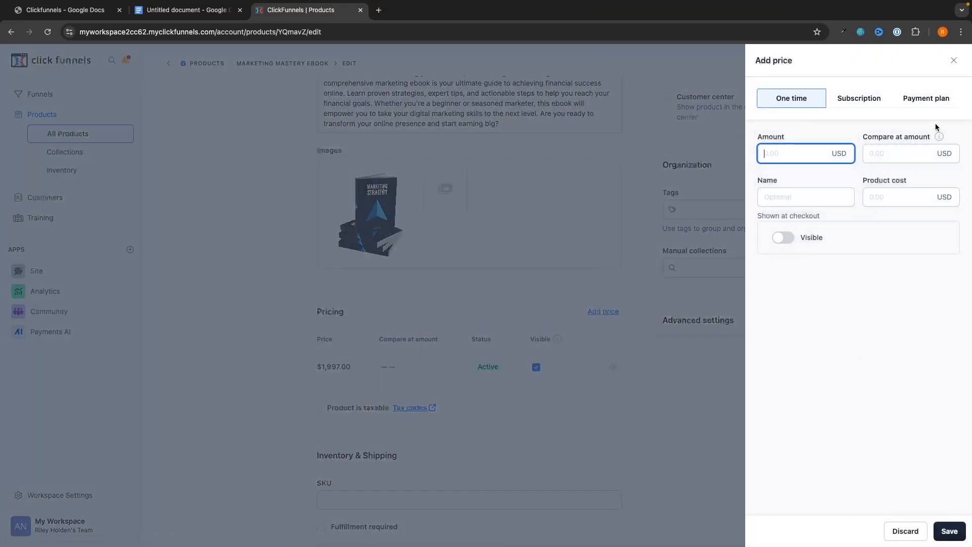
{"action": "left_click", "coordinate": [926, 99]}
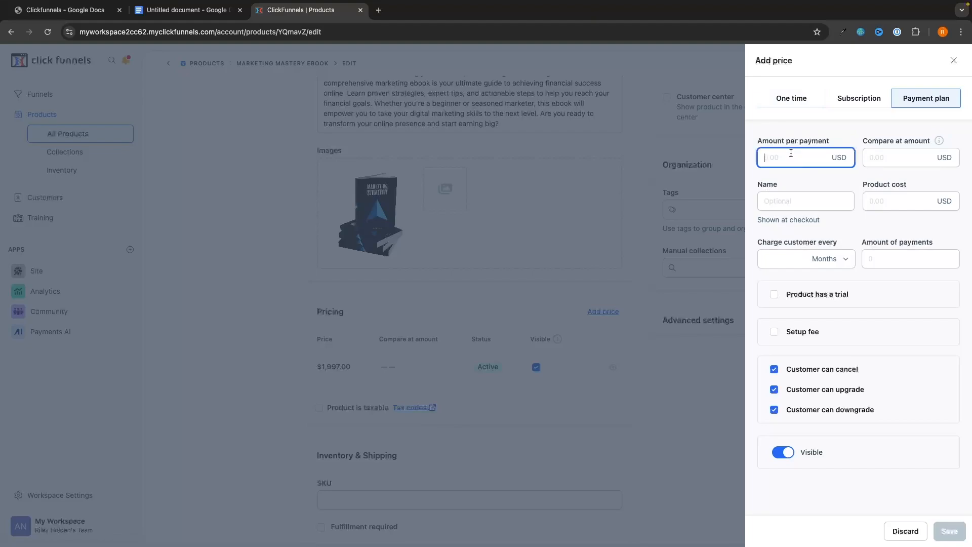
{"action": "type", "text": "500"}
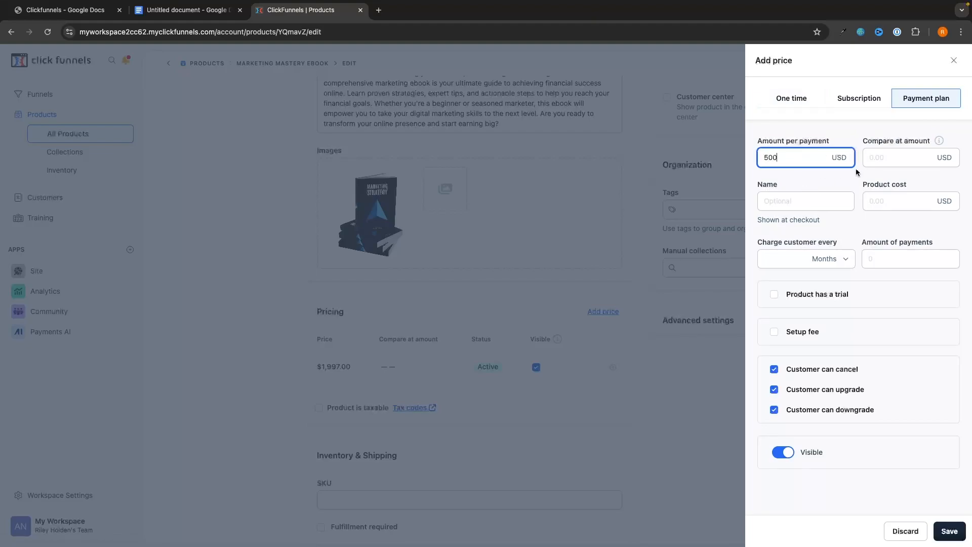
{"action": "left_click", "coordinate": [836, 259]}
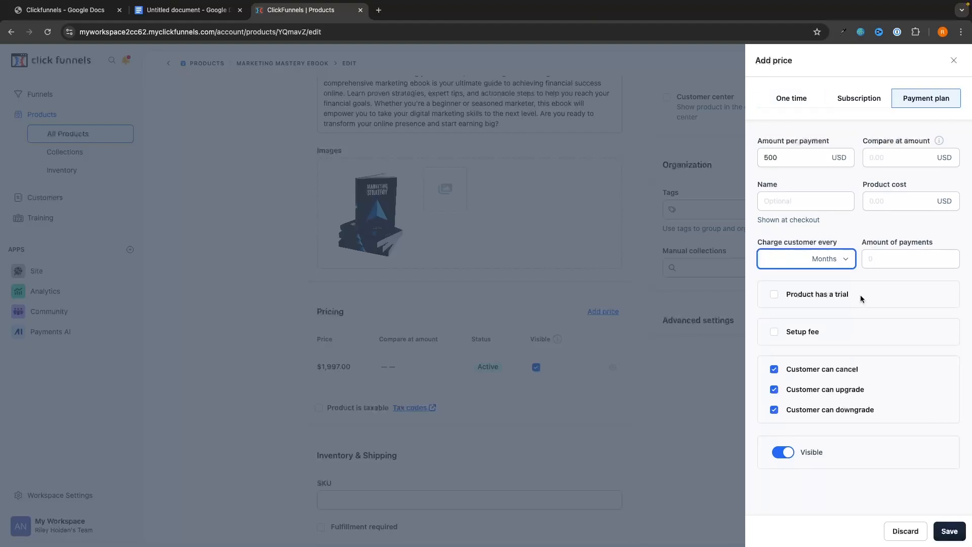
{"action": "type", "text": "3"}
{"action": "left_click", "coordinate": [881, 258]}
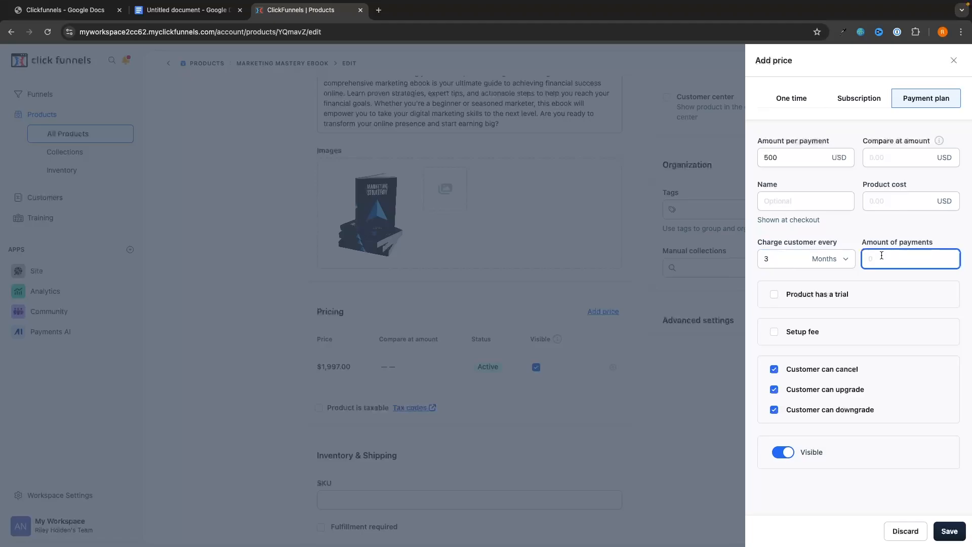
{"action": "type", "text": "3"}
{"action": "left_click", "coordinate": [883, 214]}
{"action": "left_click", "coordinate": [937, 539]}
{"action": "scroll", "coordinate": [686, 373], "scroll_direction": "down", "scroll_amount": 4}
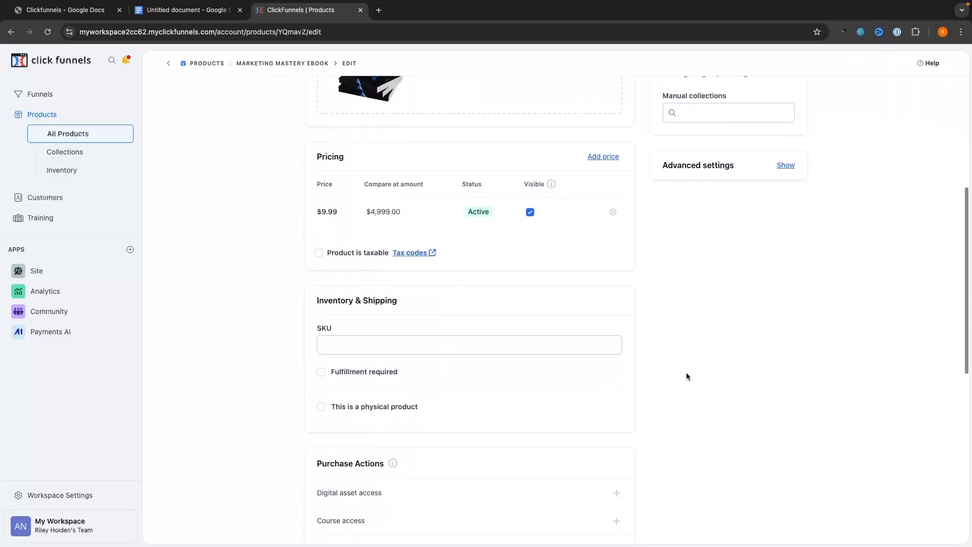
{"action": "scroll", "coordinate": [686, 375], "scroll_direction": "down", "scroll_amount": 1}
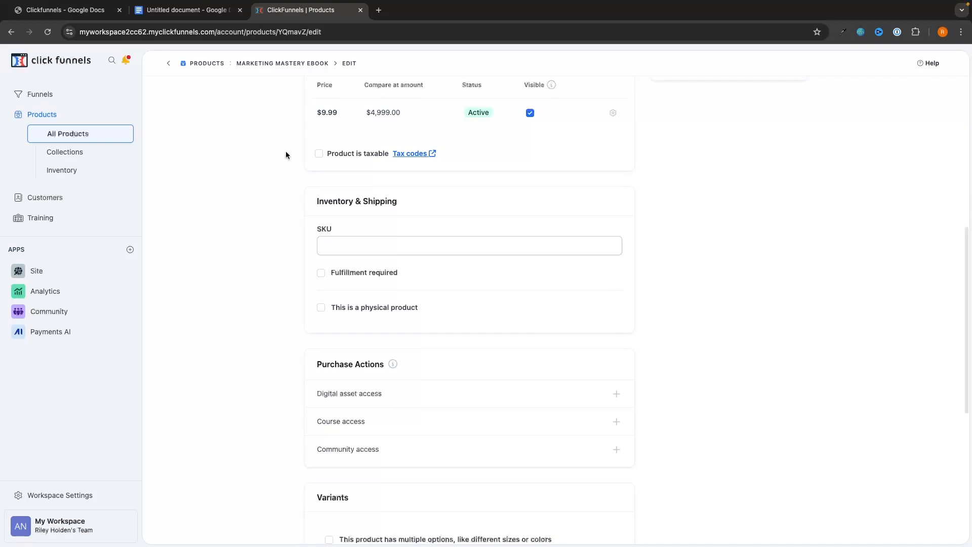
{"action": "scroll", "coordinate": [434, 260], "scroll_direction": "up", "scroll_amount": 3}
{"action": "scroll", "coordinate": [494, 225], "scroll_direction": "down", "scroll_amount": 4}
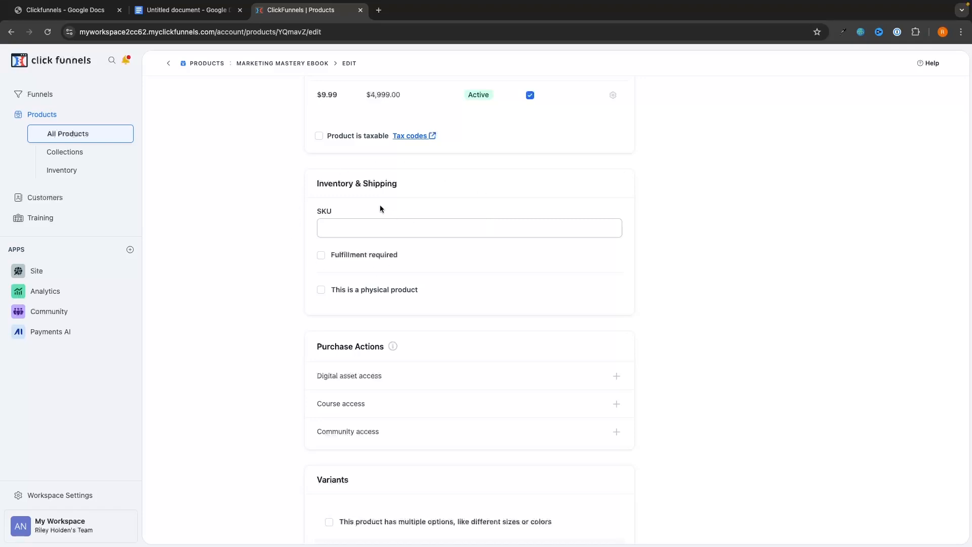
Enter 001 as the Marketing Mastery Ebook's SKU.
{"action": "left_click", "coordinate": [360, 225]}
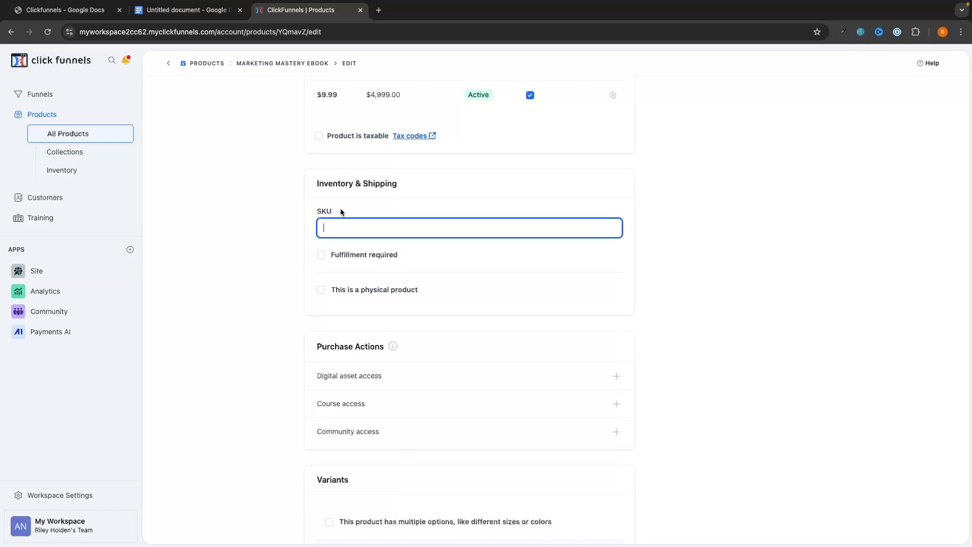
{"action": "type", "text": "001"}
{"action": "left_click", "coordinate": [238, 209]}
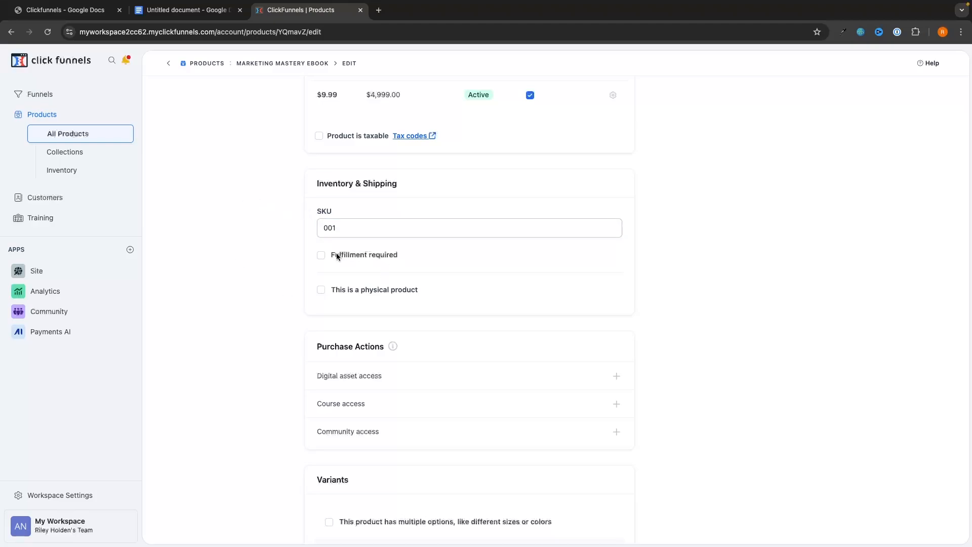
Switch Fulfillment required and This is a physical product on, then back off.
{"action": "left_click", "coordinate": [354, 255]}
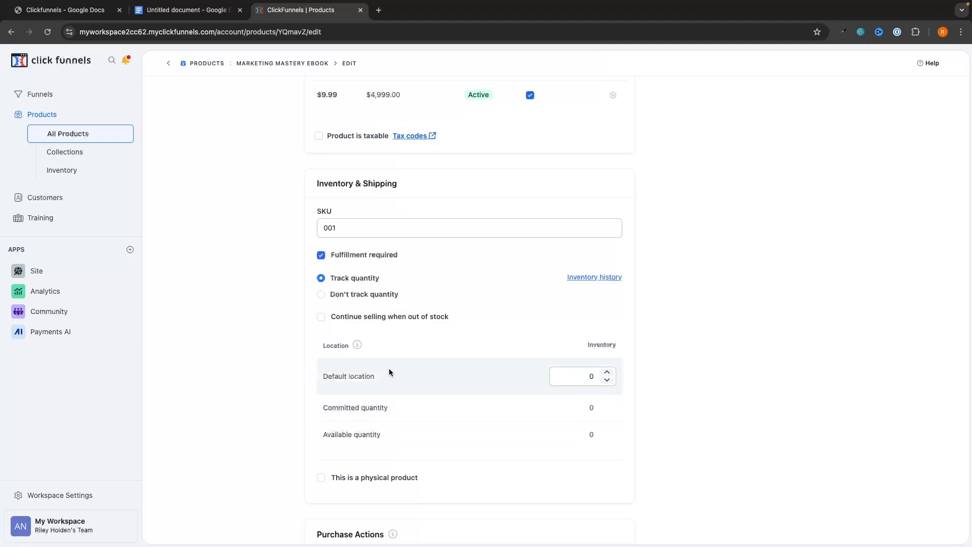
{"action": "scroll", "coordinate": [363, 344], "scroll_direction": "down", "scroll_amount": 1}
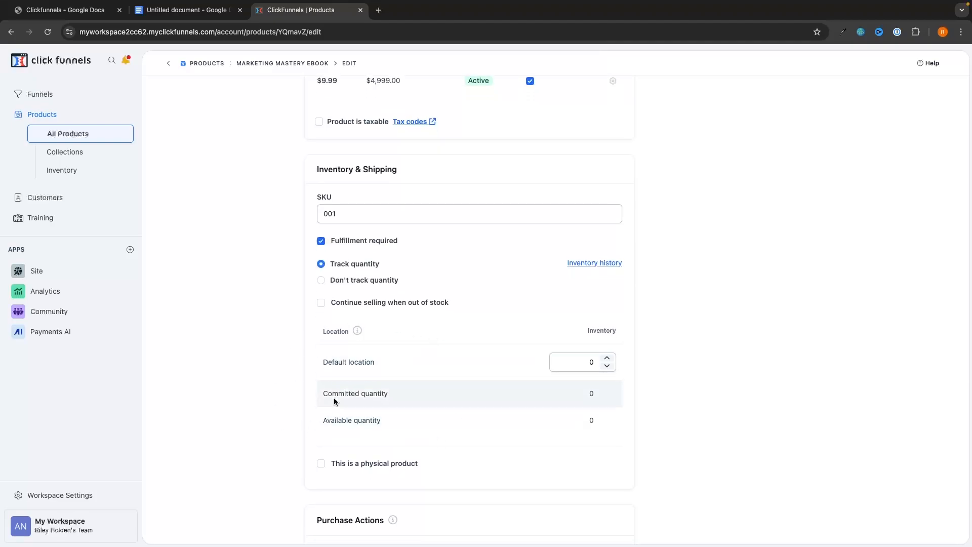
{"action": "left_click", "coordinate": [358, 240]}
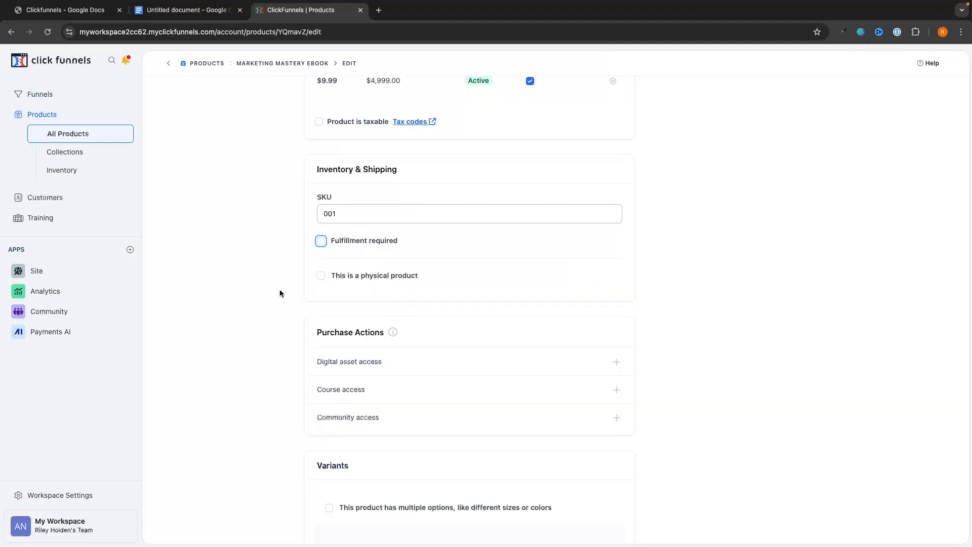
{"action": "left_click", "coordinate": [353, 277]}
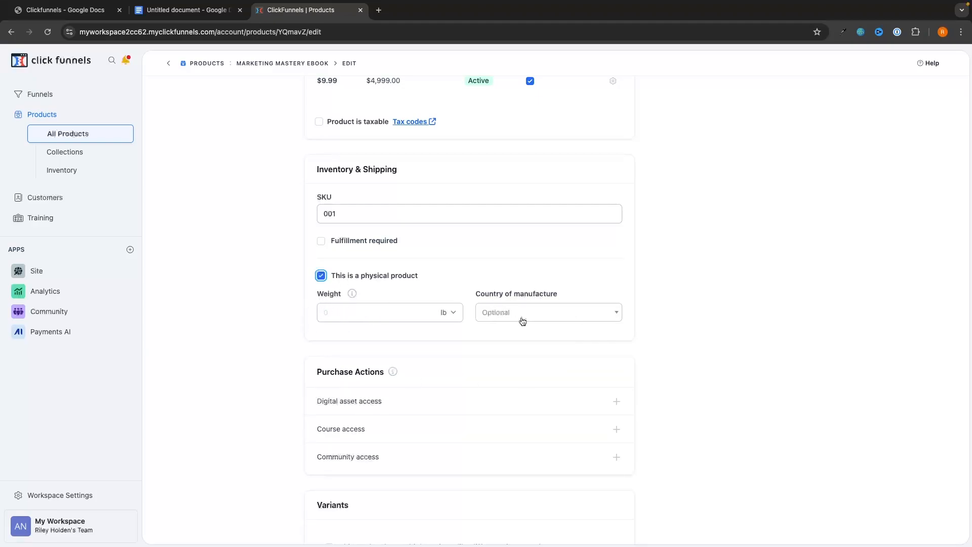
{"action": "left_click", "coordinate": [395, 277]}
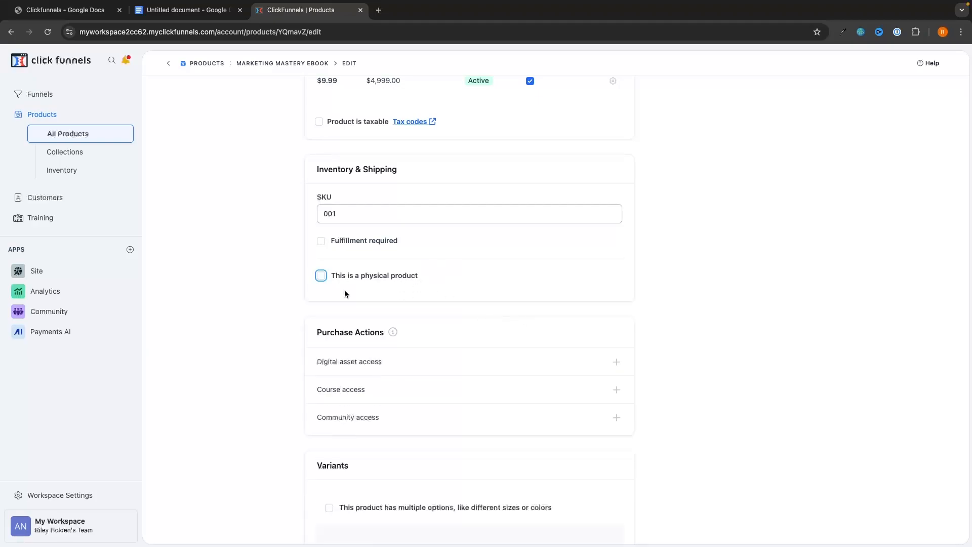
{"action": "scroll", "coordinate": [698, 362], "scroll_direction": "down", "scroll_amount": 3}
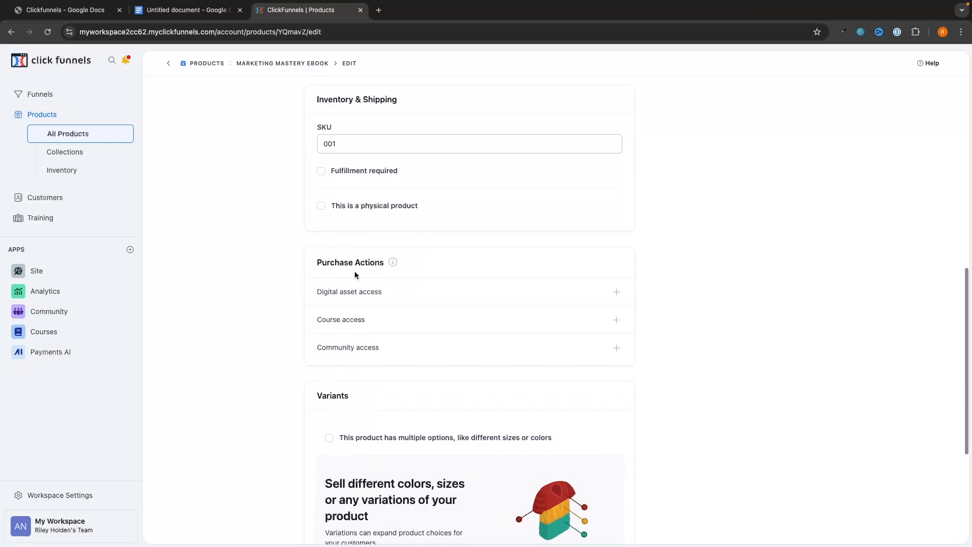
Create a Free Ebook digital asset with an uploaded file and save it as the ebook's deliverable.
{"action": "scroll", "coordinate": [360, 255], "scroll_direction": "up", "scroll_amount": 10}
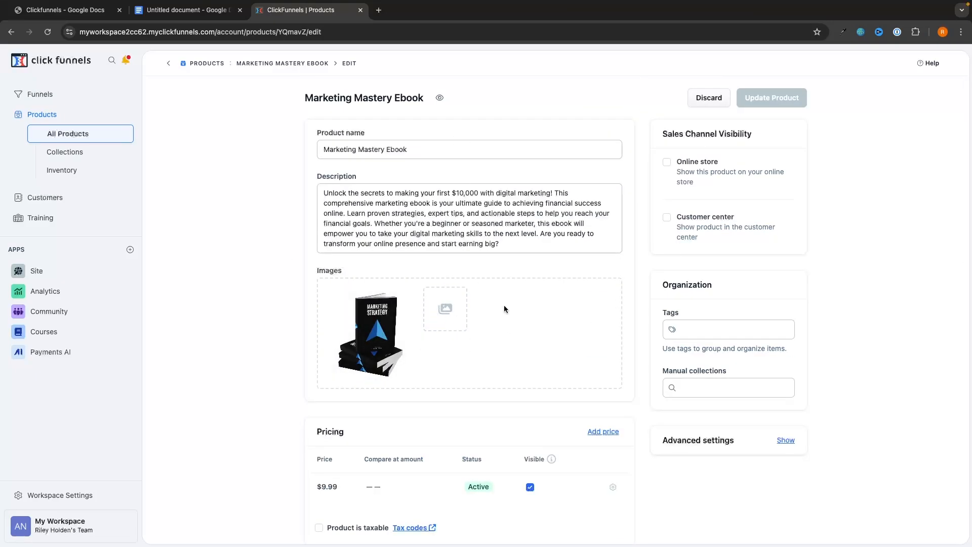
{"action": "scroll", "coordinate": [503, 304], "scroll_direction": "down", "scroll_amount": 10}
{"action": "scroll", "coordinate": [503, 305], "scroll_direction": "up", "scroll_amount": 4}
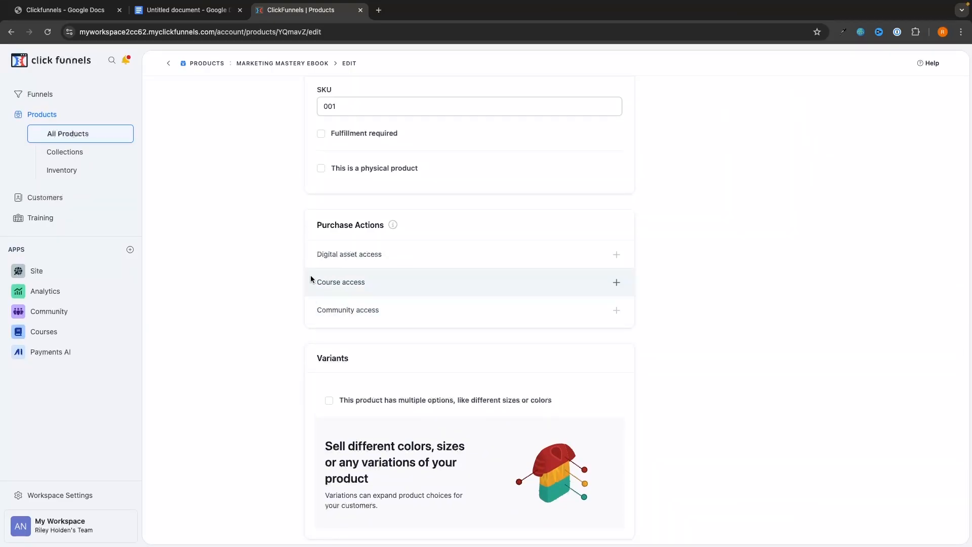
{"action": "scroll", "coordinate": [376, 326], "scroll_direction": "up", "scroll_amount": 3}
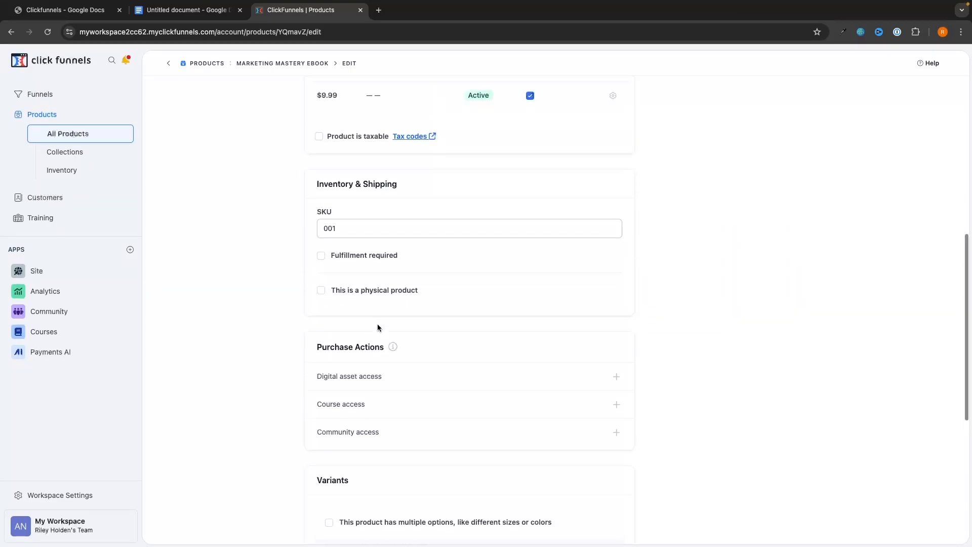
{"action": "scroll", "coordinate": [473, 287], "scroll_direction": "down", "scroll_amount": 1}
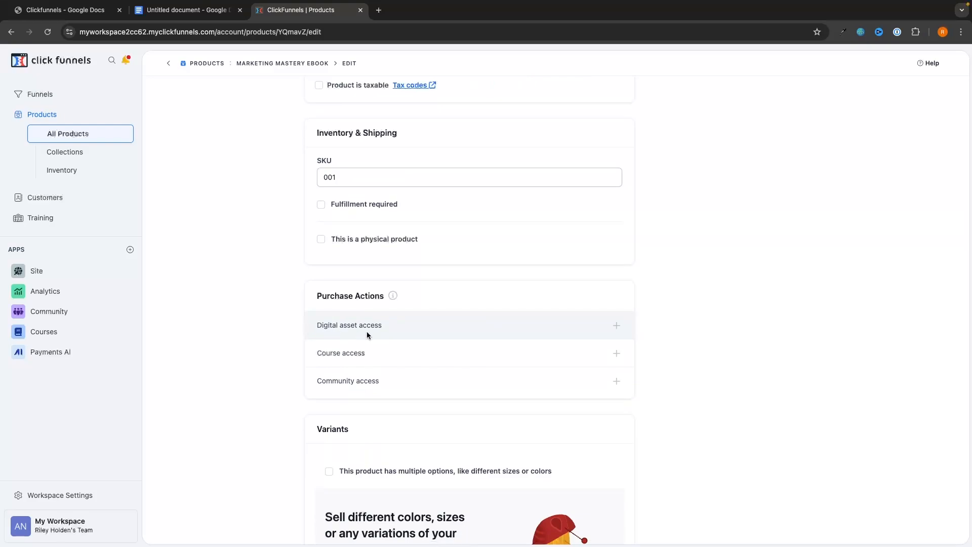
{"action": "left_click", "coordinate": [614, 329]}
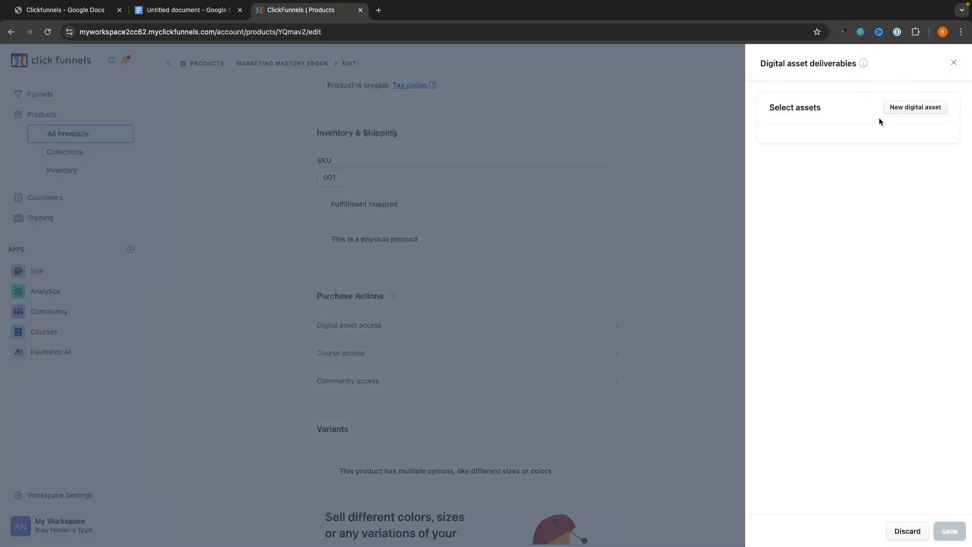
{"action": "left_click", "coordinate": [920, 108]}
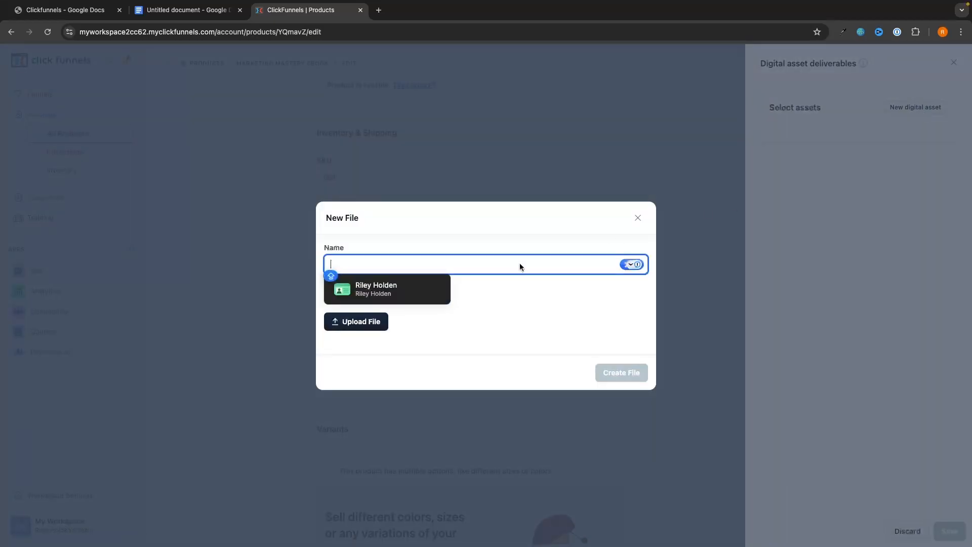
{"action": "type", "text": "Free Ebook"}
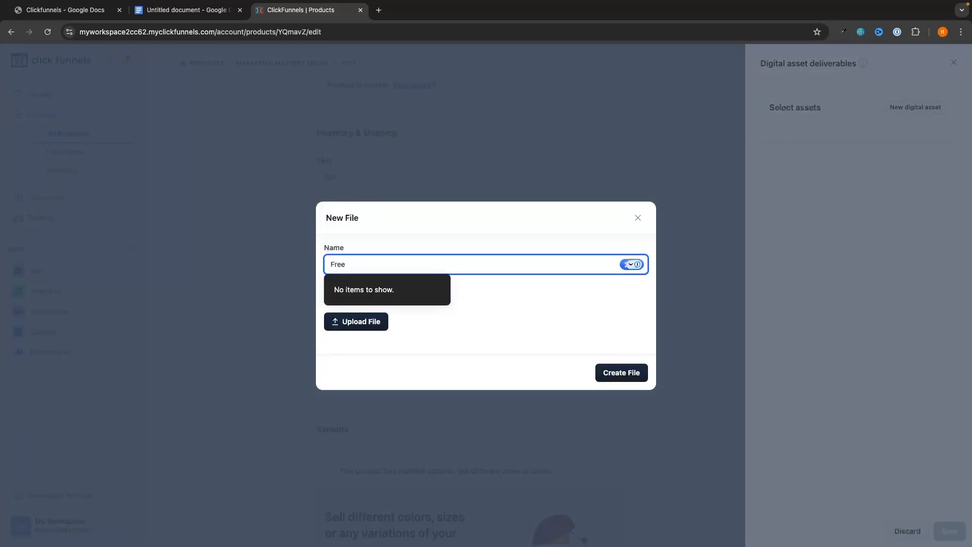
{"action": "left_click", "coordinate": [354, 321]}
{"action": "left_click", "coordinate": [320, 226]}
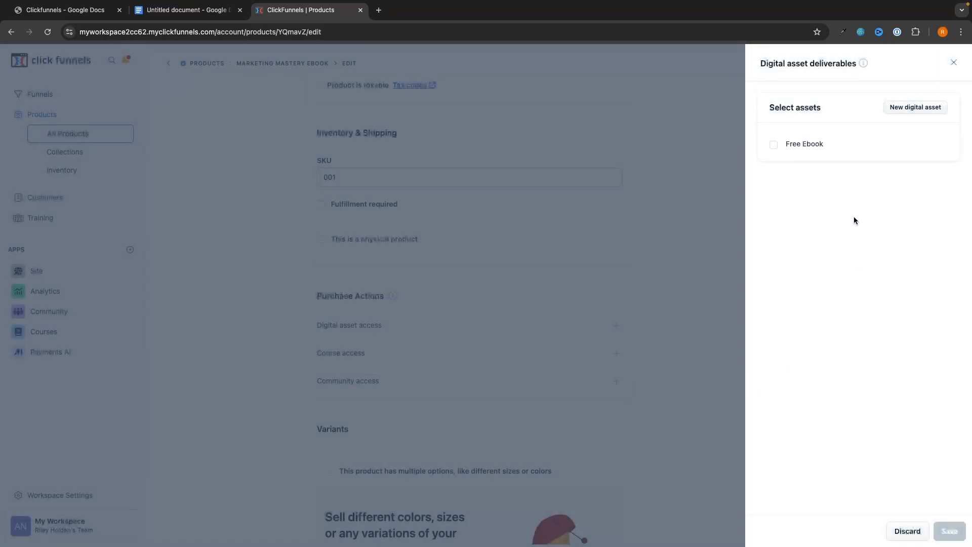
{"action": "left_click", "coordinate": [775, 145]}
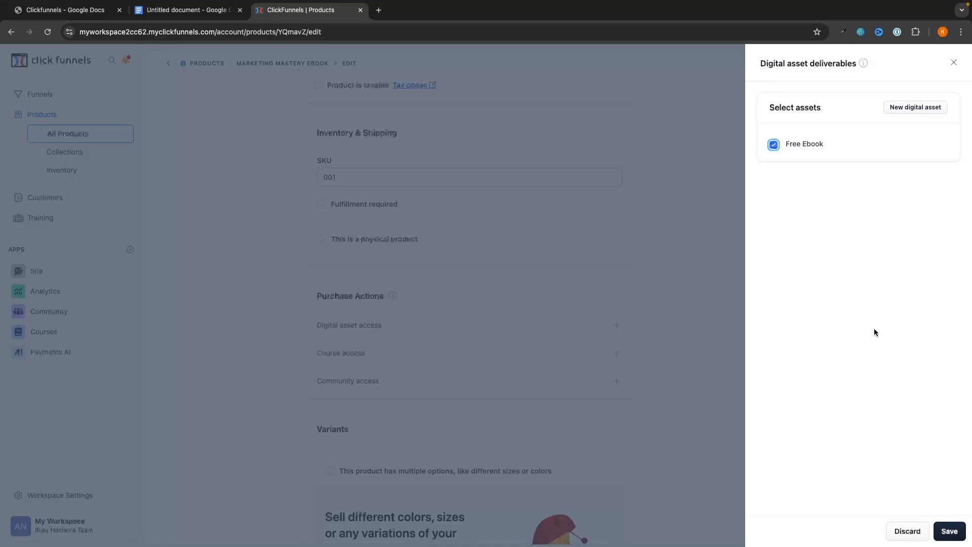
{"action": "left_click", "coordinate": [946, 526]}
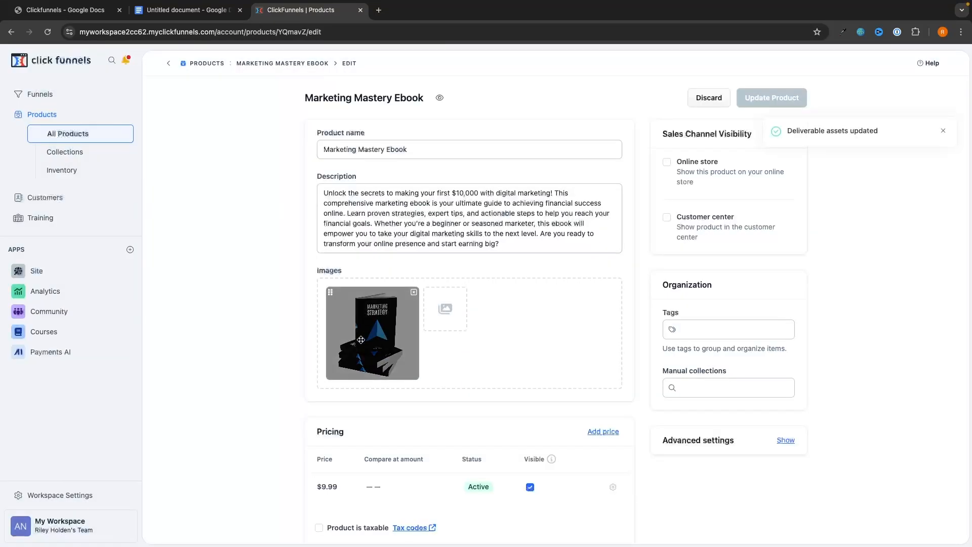
Open the ebook's existing $9.99 price for editing.
{"action": "scroll", "coordinate": [361, 340], "scroll_direction": "down", "scroll_amount": 7}
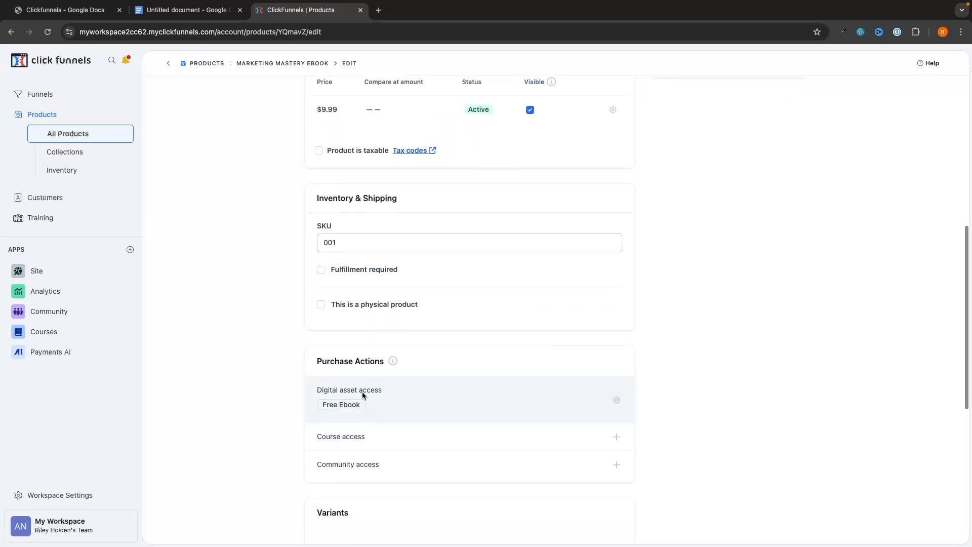
{"action": "scroll", "coordinate": [411, 406], "scroll_direction": "up", "scroll_amount": 4}
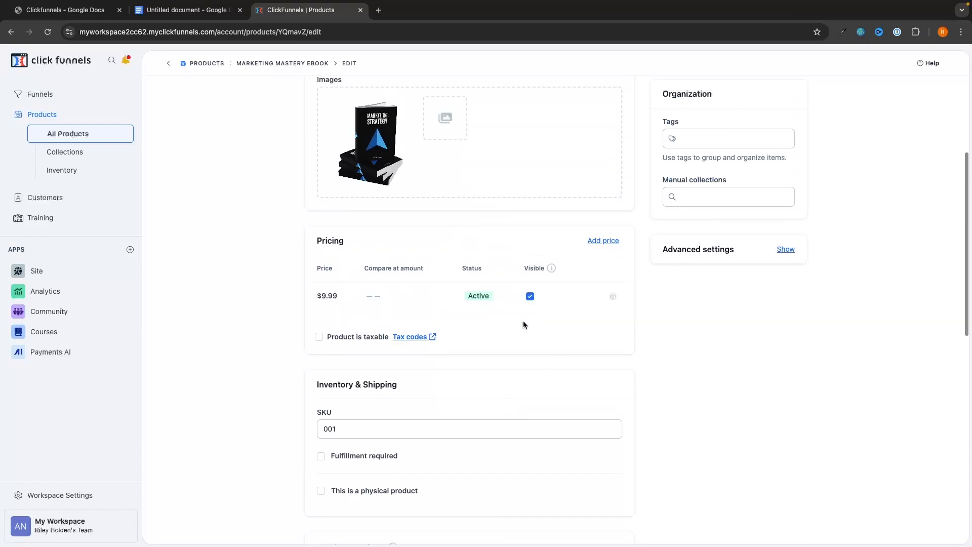
{"action": "left_click", "coordinate": [621, 304]}
Replace the 9.99 price amount with 0 and save the price.
{"action": "double_click", "coordinate": [775, 110]}
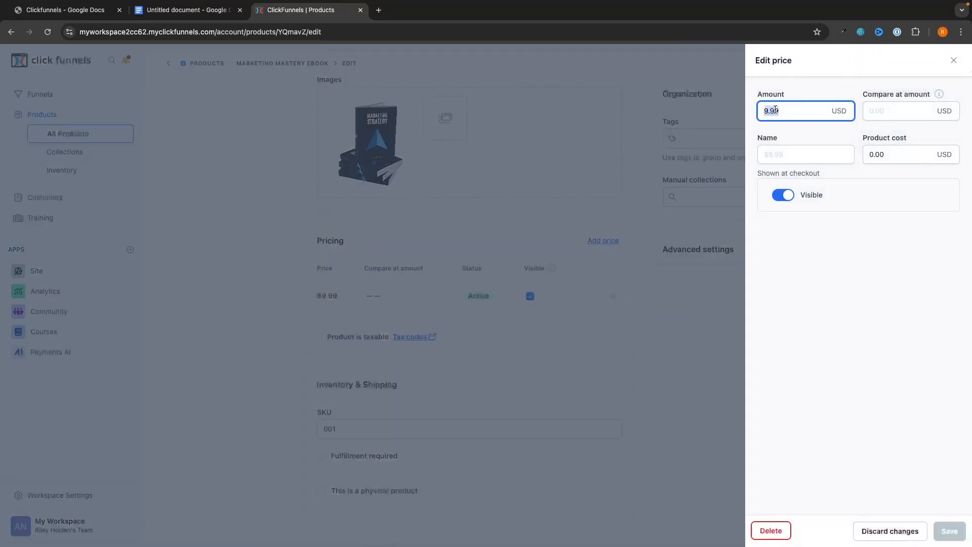
{"action": "type", "text": "0"}
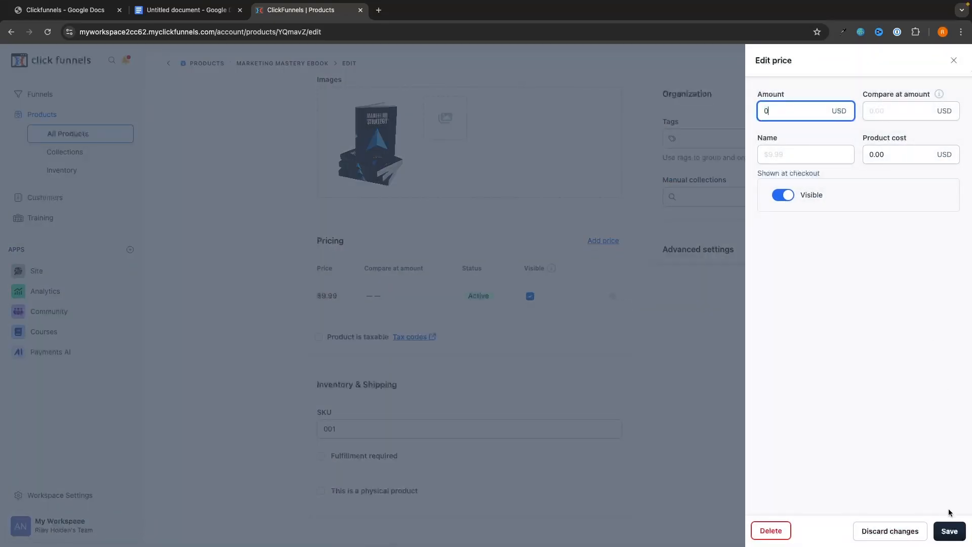
{"action": "left_click", "coordinate": [948, 532]}
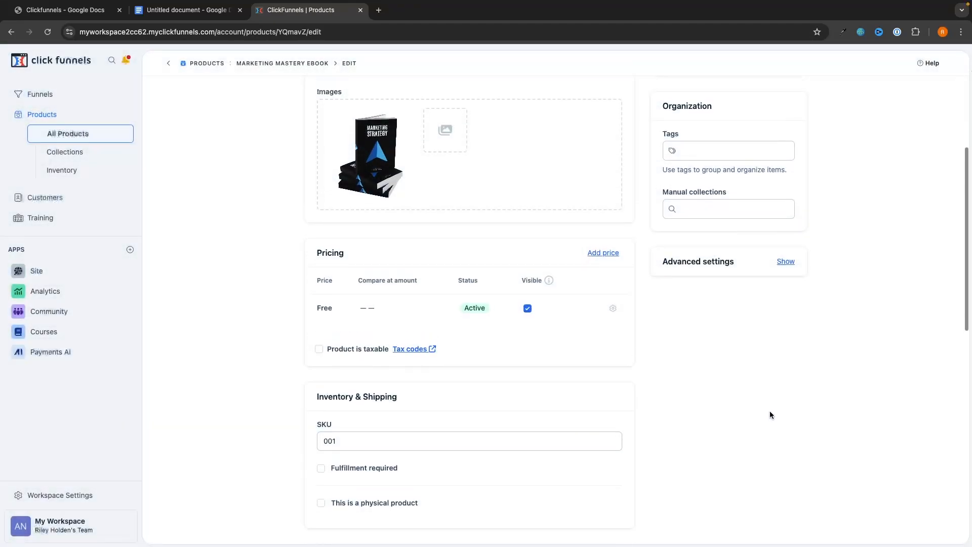
{"action": "scroll", "coordinate": [769, 411], "scroll_direction": "up", "scroll_amount": 1}
{"action": "scroll", "coordinate": [332, 345], "scroll_direction": "up", "scroll_amount": 3}
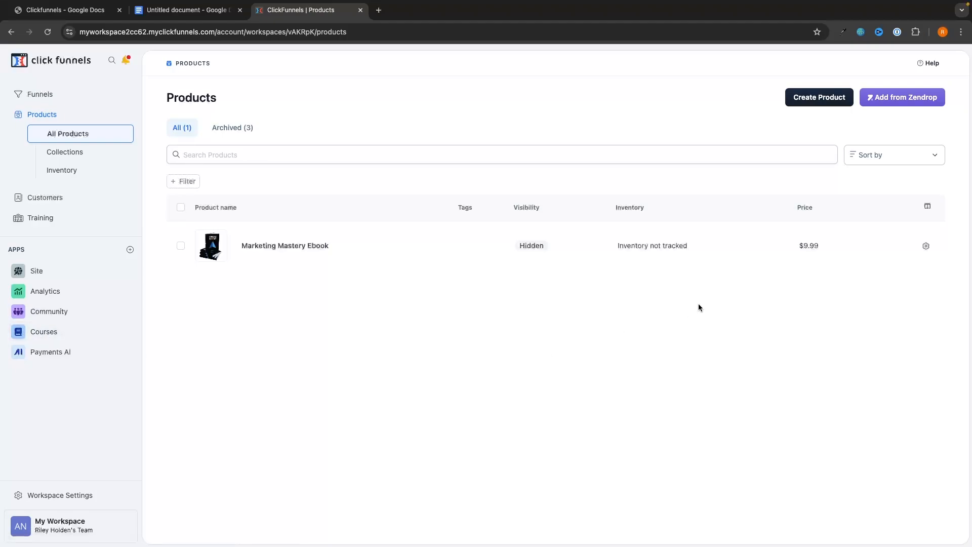
Create a digital product named 'Instagram Growth Mentorship Course'.
{"action": "left_click", "coordinate": [810, 106]}
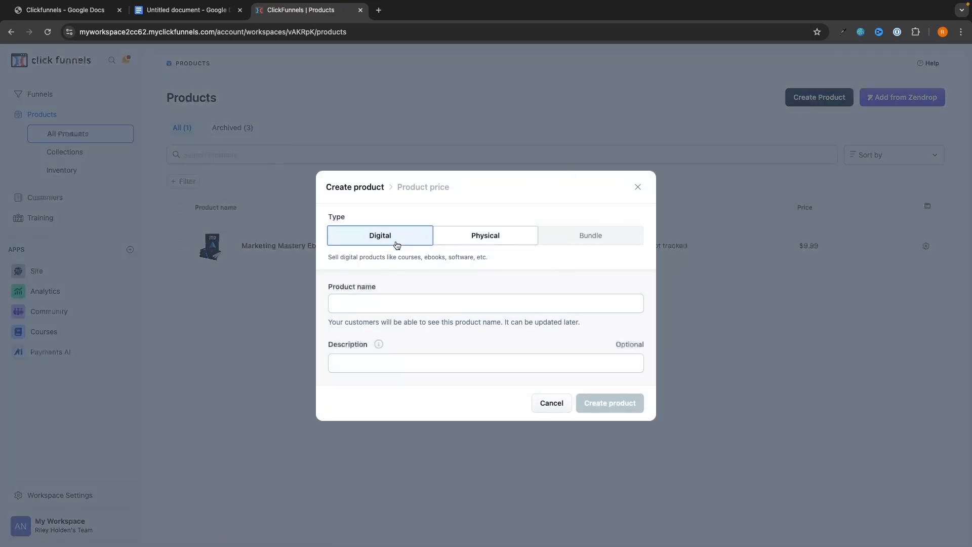
{"action": "left_click", "coordinate": [394, 302]}
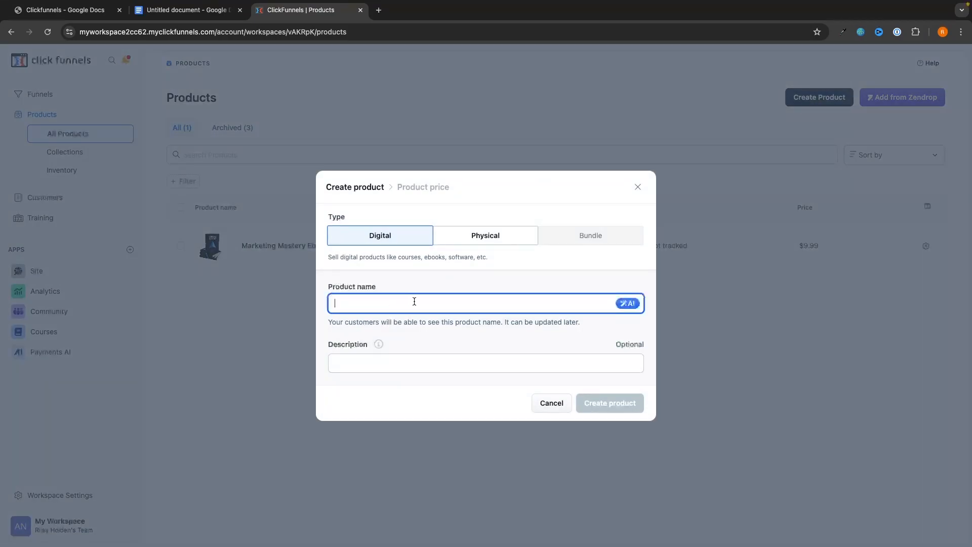
{"action": "type", "text": "Instagram Growth Mentorship Course"}
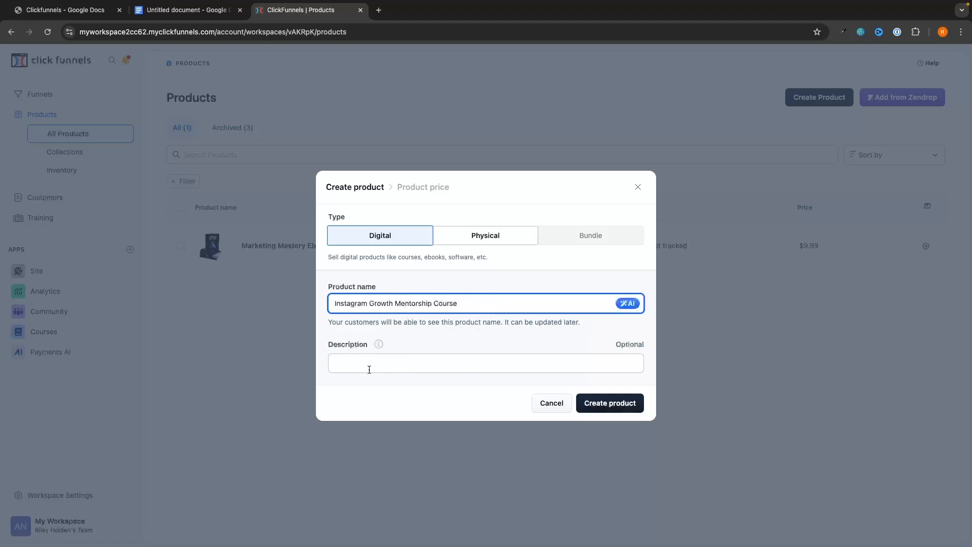
{"action": "left_click", "coordinate": [606, 401]}
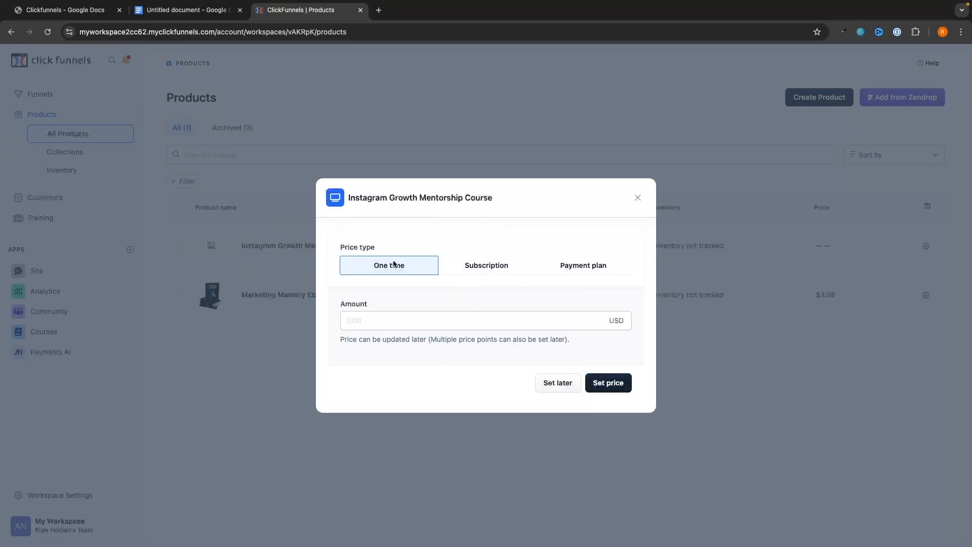
Give the new product a one-time price of $1,997.00.
{"action": "left_click", "coordinate": [362, 316]}
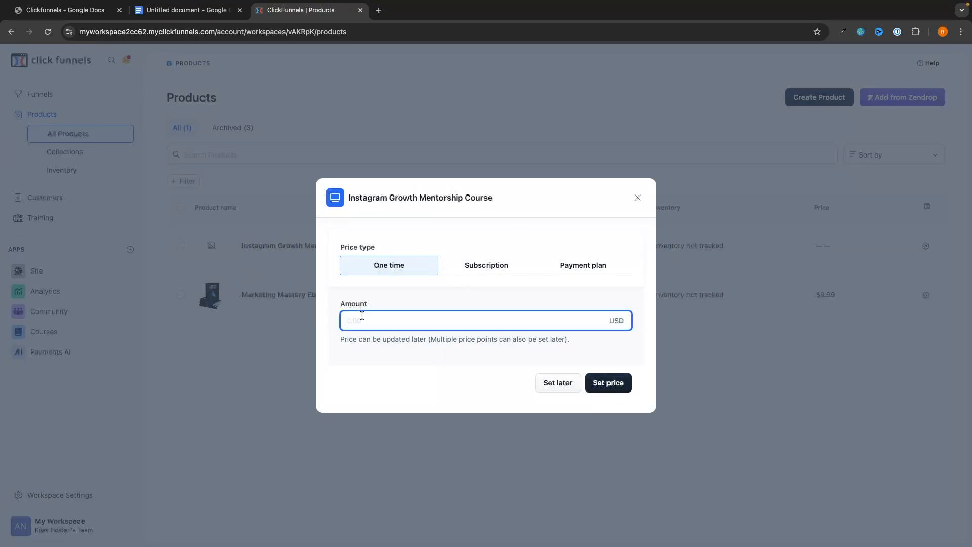
{"action": "type", "text": "1997"}
{"action": "left_click", "coordinate": [616, 391]}
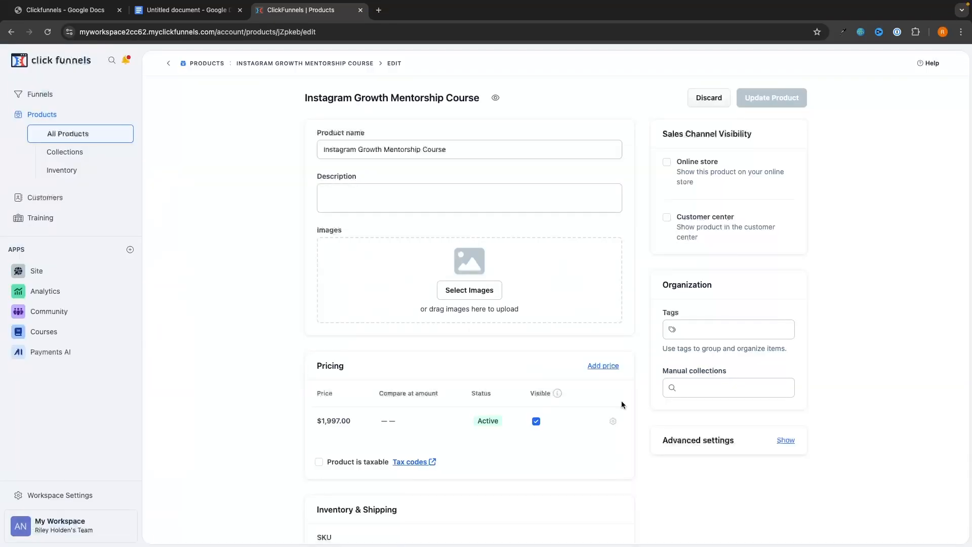
Start adding a payment-plan price to the course, then cancel it.
{"action": "scroll", "coordinate": [622, 403], "scroll_direction": "down", "scroll_amount": 3}
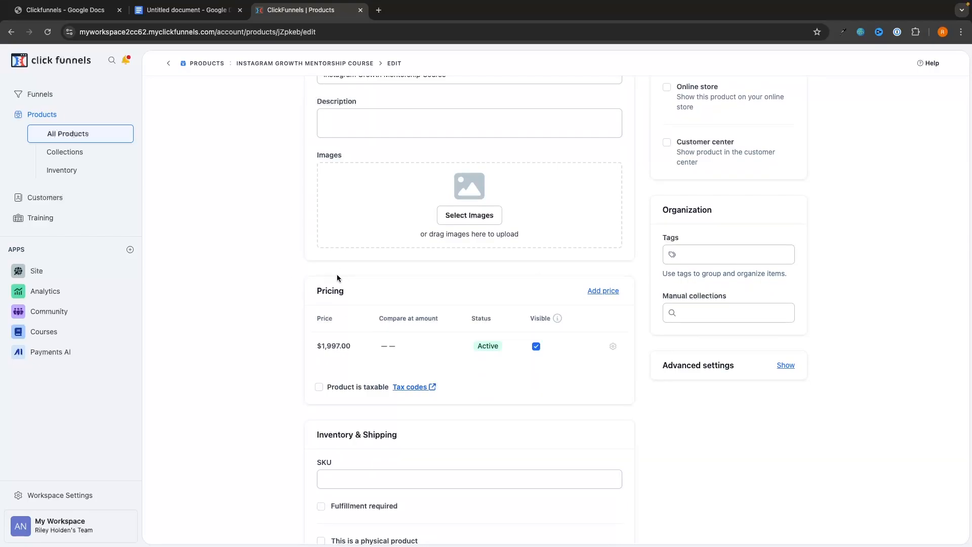
{"action": "left_click", "coordinate": [602, 291]}
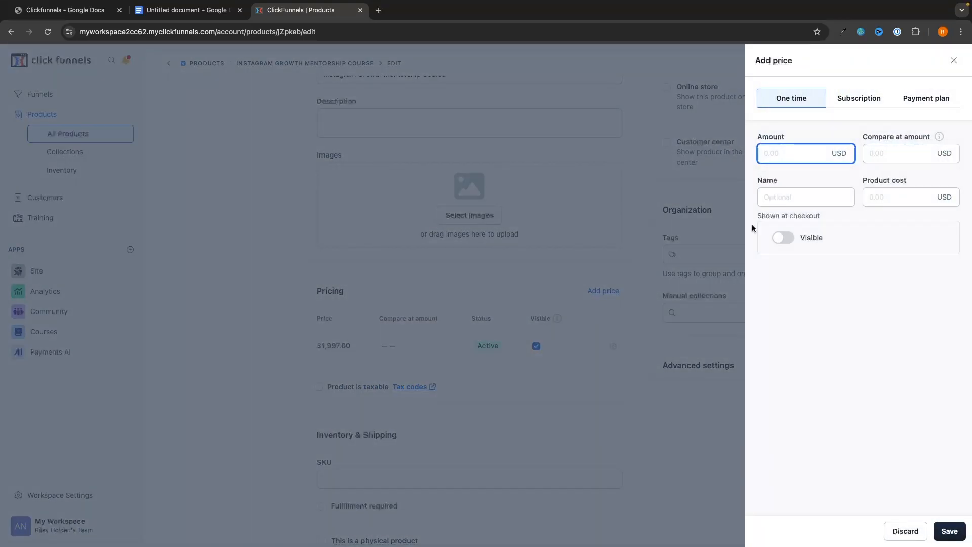
{"action": "left_click", "coordinate": [932, 98]}
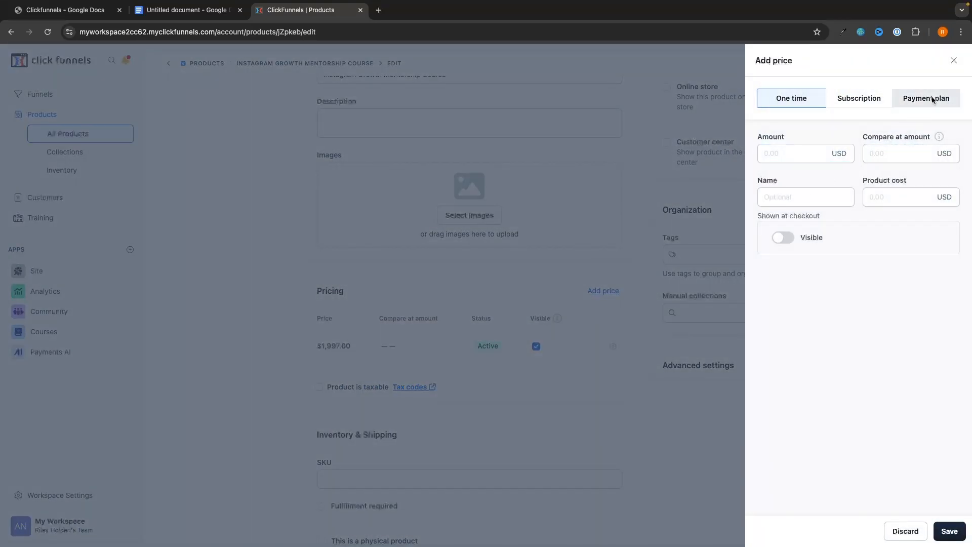
{"action": "left_click", "coordinate": [470, 266]}
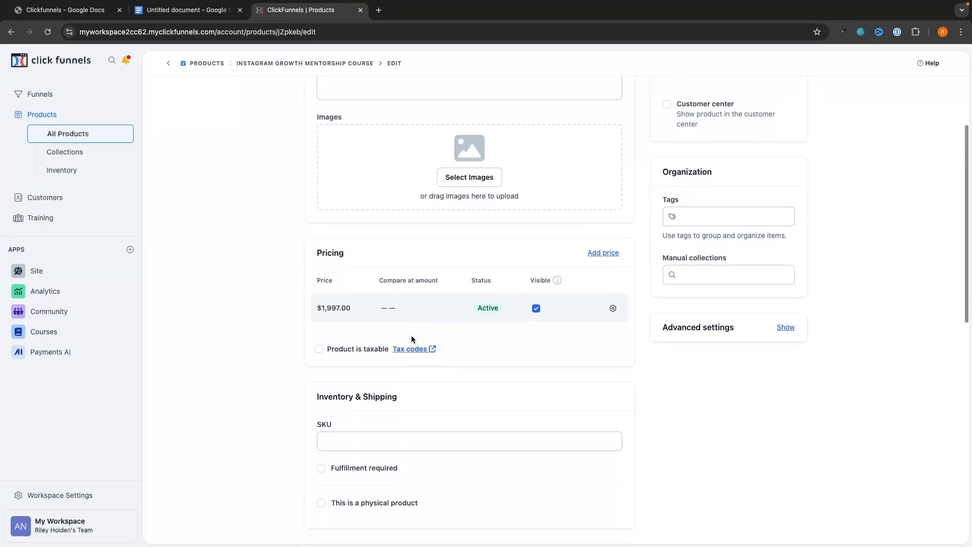
{"action": "scroll", "coordinate": [412, 335], "scroll_direction": "down", "scroll_amount": 5}
{"action": "scroll", "coordinate": [411, 335], "scroll_direction": "down", "scroll_amount": 2}
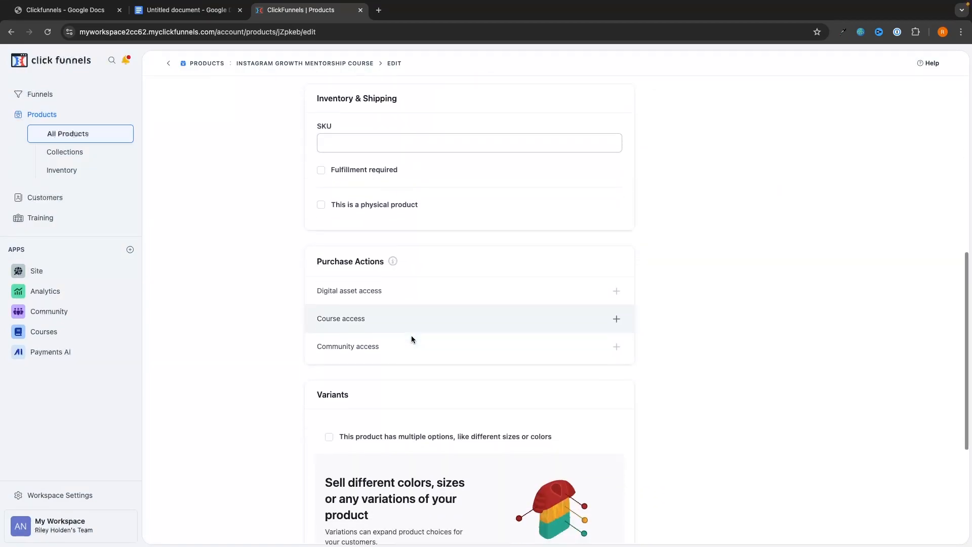
{"action": "scroll", "coordinate": [436, 292], "scroll_direction": "up", "scroll_amount": 10}
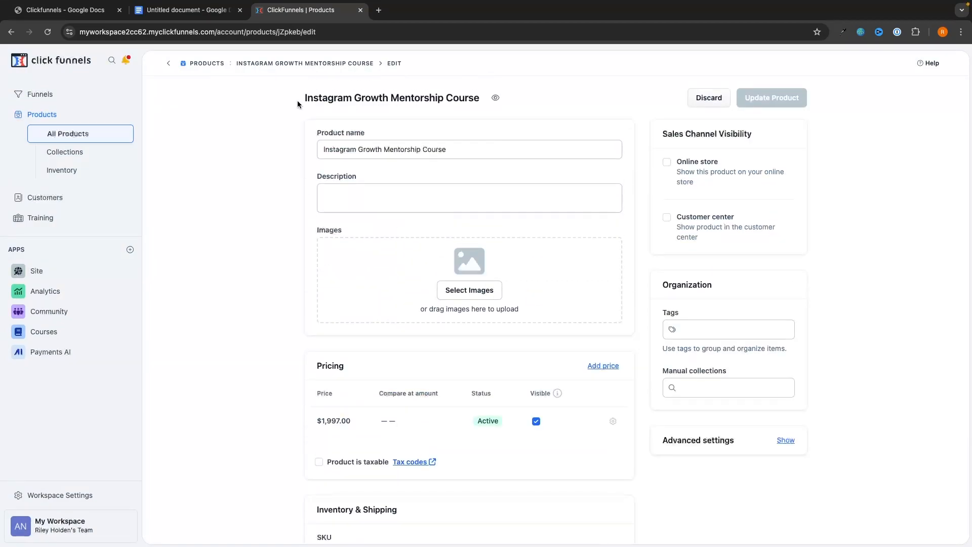
Change 'Mentorship' to 'Mastery' in the product name and update the product.
{"action": "left_click_drag", "start_coordinate": [302, 101], "coordinate": [455, 105]}
{"action": "left_click", "coordinate": [459, 104]}
{"action": "double_click", "coordinate": [410, 150]}
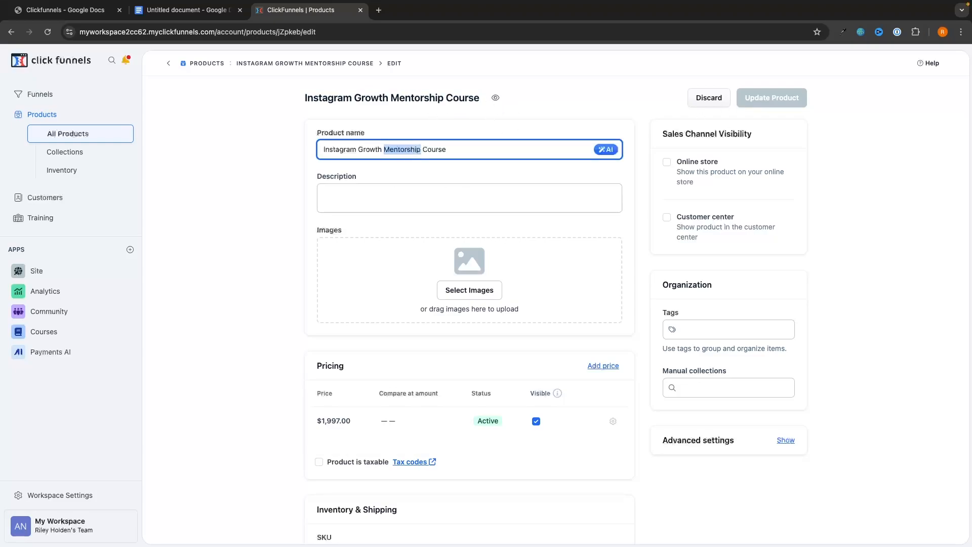
{"action": "key", "text": "BackSpace"}
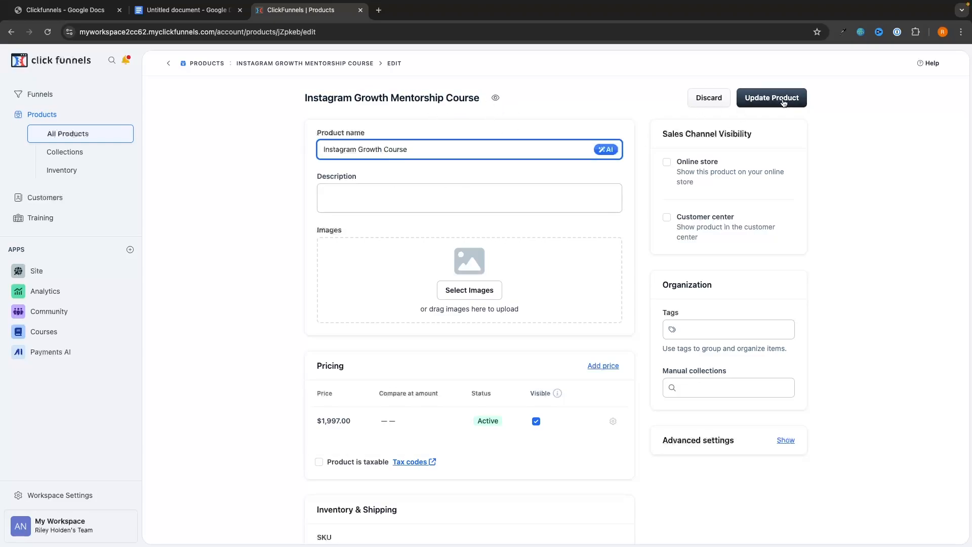
{"action": "type", "text": "Mastery"}
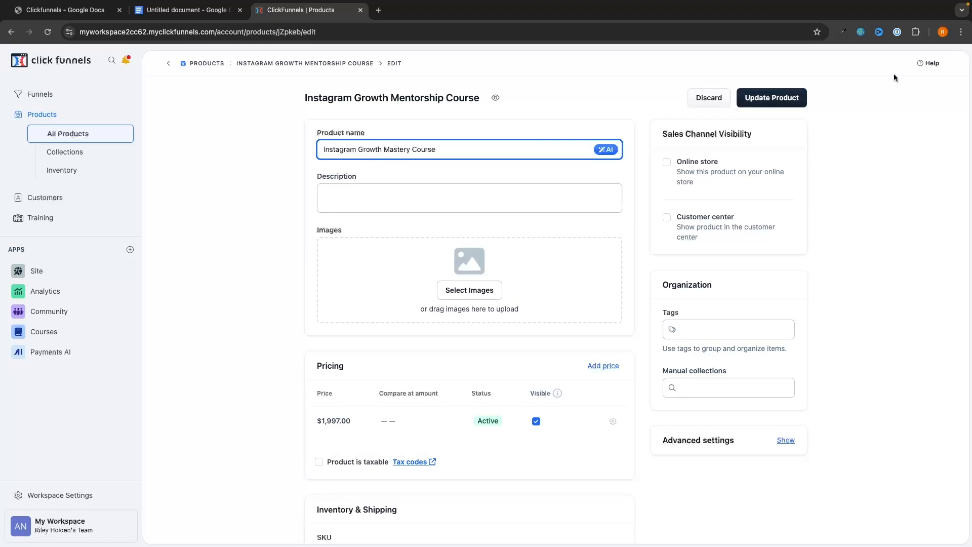
{"action": "left_click", "coordinate": [770, 96]}
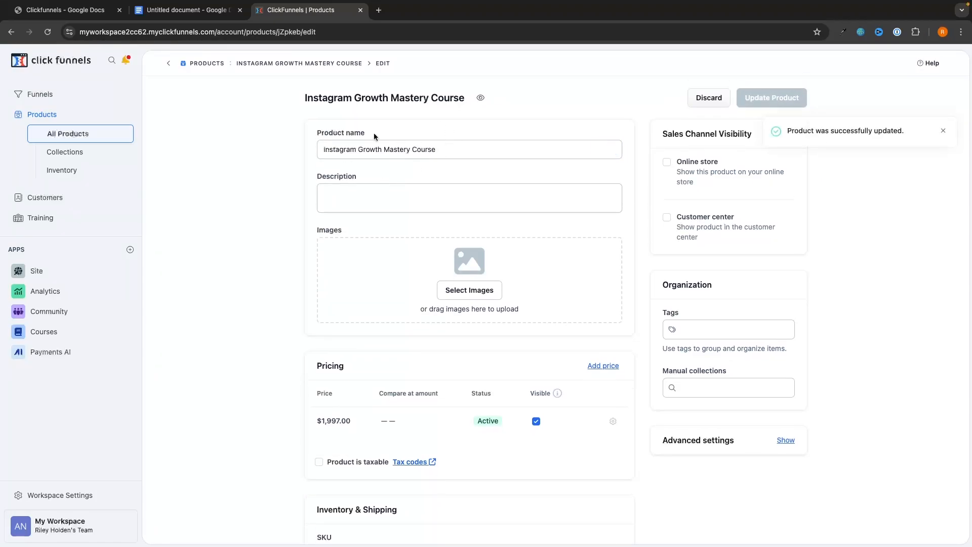
Add Instagram Growth Mastery course access to the product's purchase actions, then return to Products.
{"action": "scroll", "coordinate": [416, 174], "scroll_direction": "down", "scroll_amount": 5}
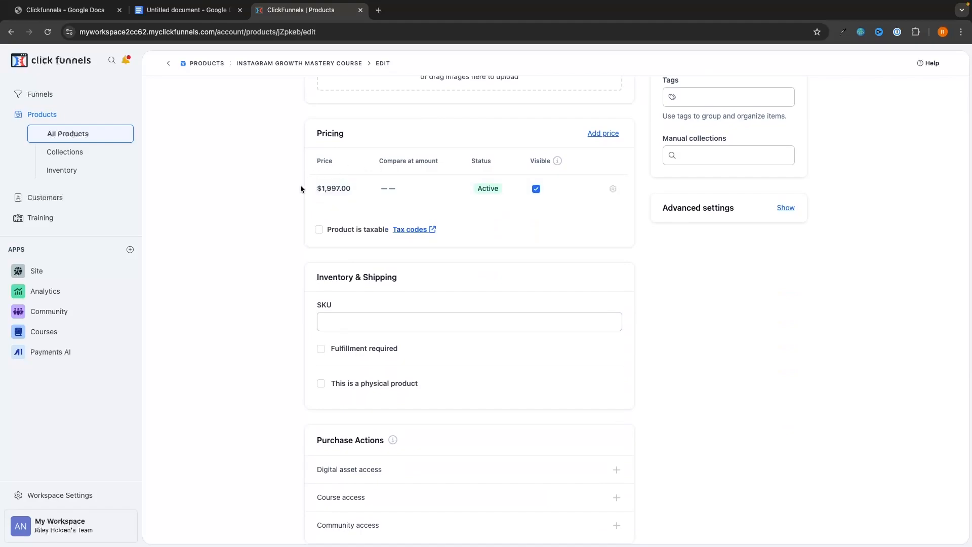
{"action": "scroll", "coordinate": [265, 432], "scroll_direction": "down", "scroll_amount": 2}
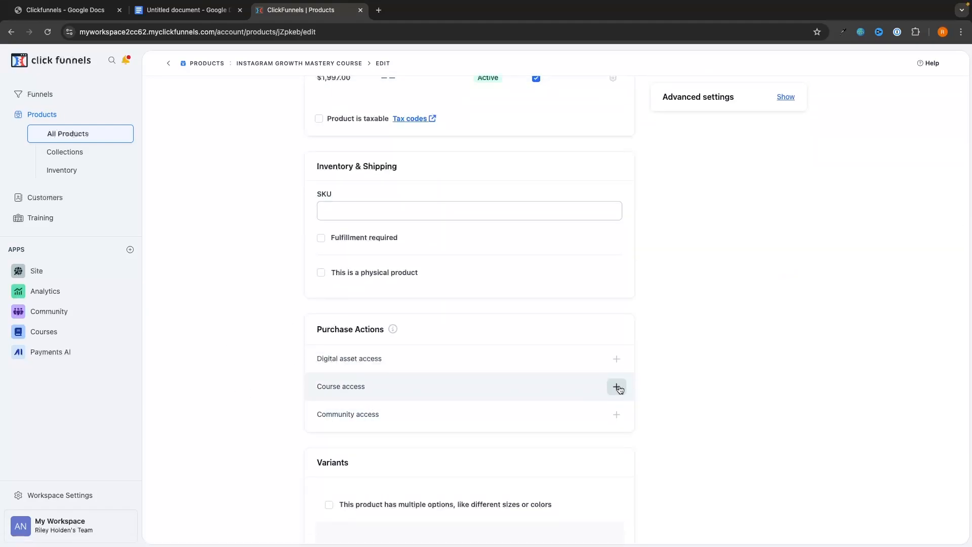
{"action": "left_click", "coordinate": [618, 389]}
{"action": "left_click", "coordinate": [795, 135]}
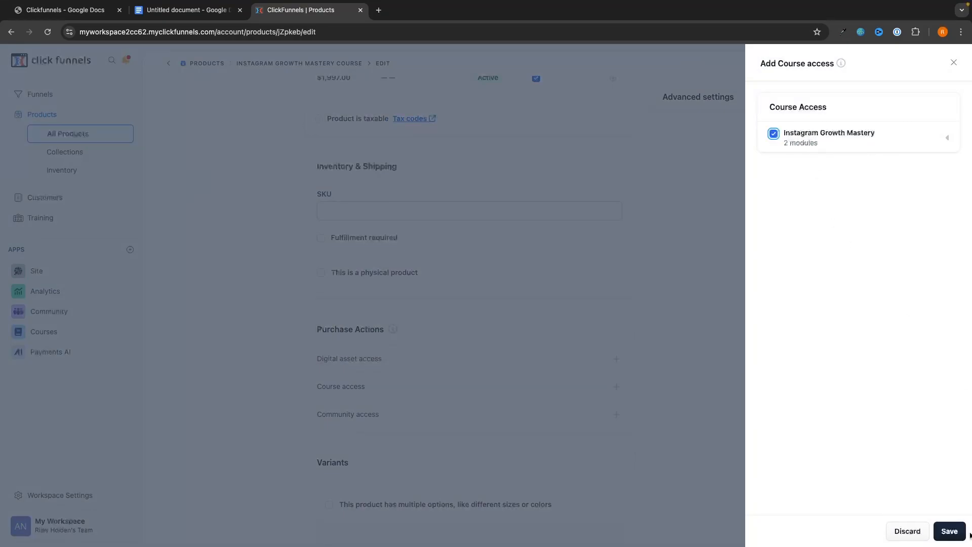
{"action": "left_click", "coordinate": [952, 531]}
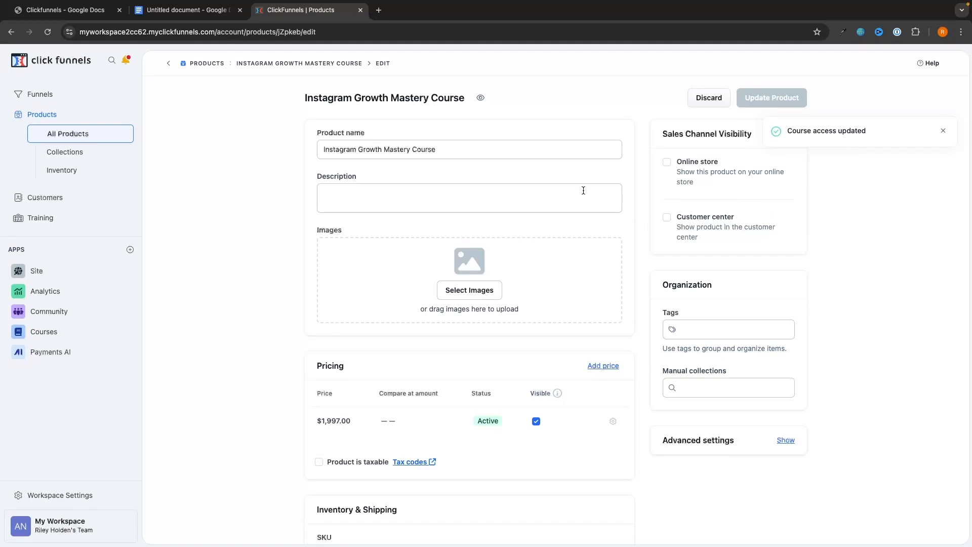
{"action": "left_click", "coordinate": [210, 64]}
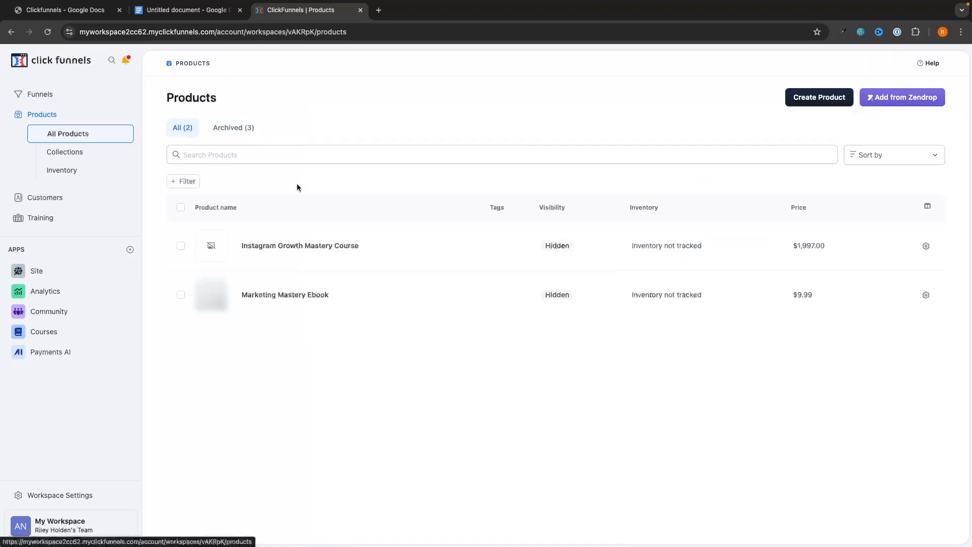
Create the digital product Instagram Growth Mastery Community with a one-time $2,499 price.
{"action": "left_click", "coordinate": [802, 102]}
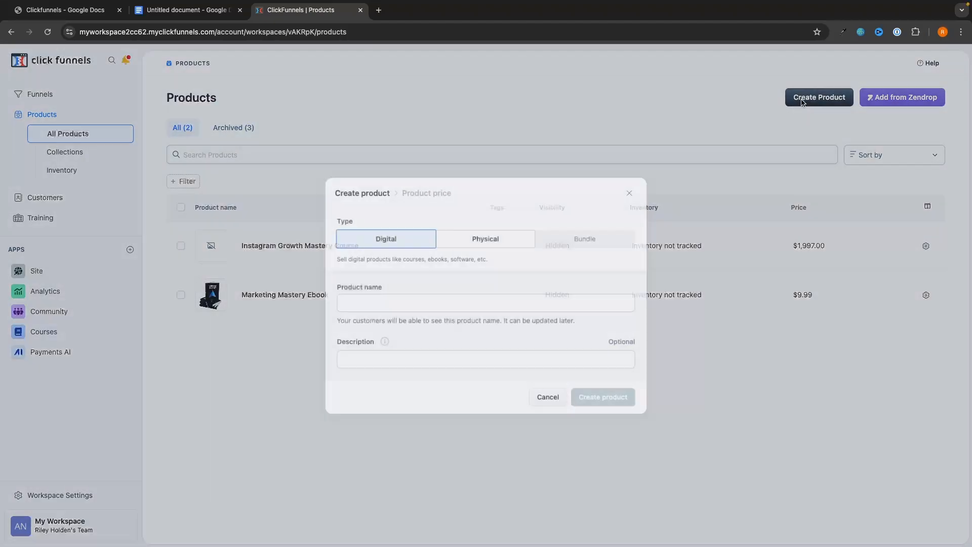
{"action": "type", "text": "Instagram Growth Mastery Community"}
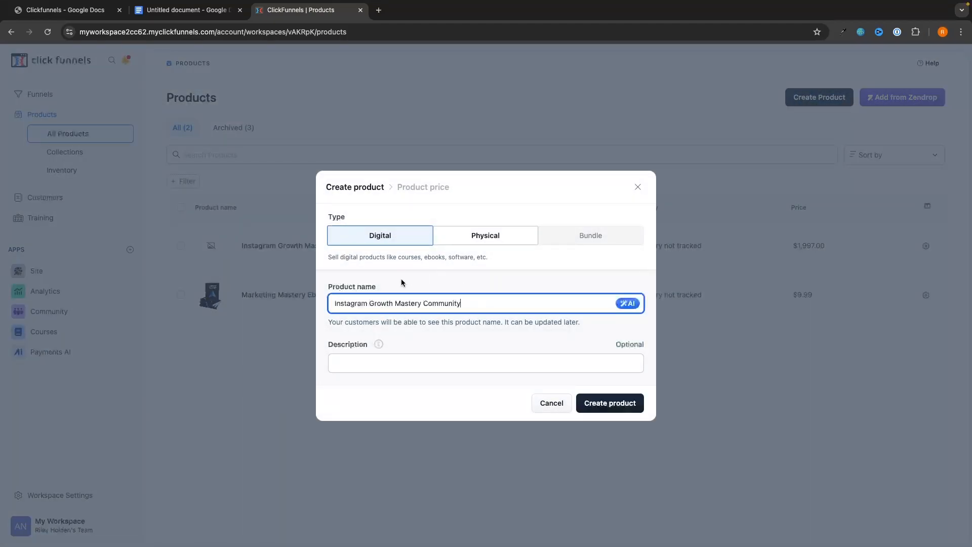
{"action": "left_click", "coordinate": [616, 403]}
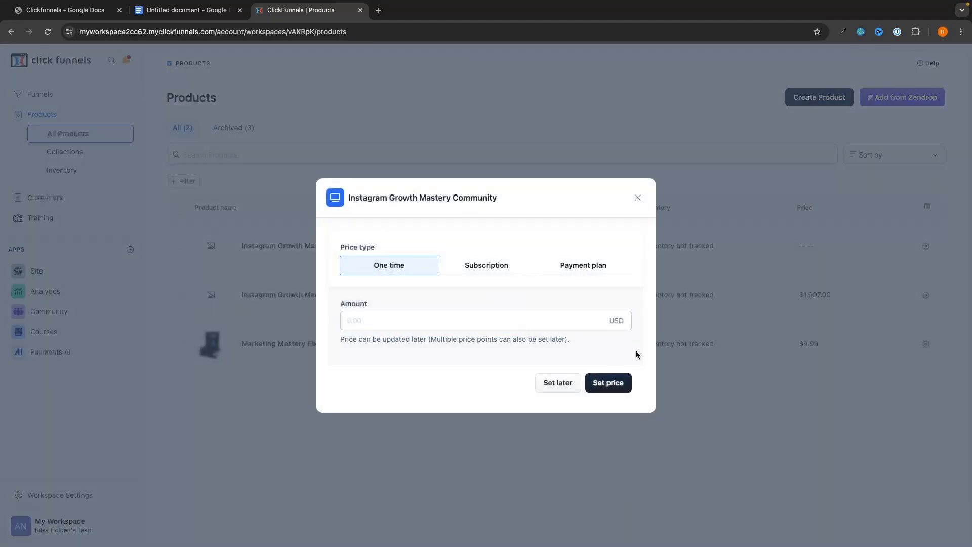
{"action": "left_click", "coordinate": [503, 321]}
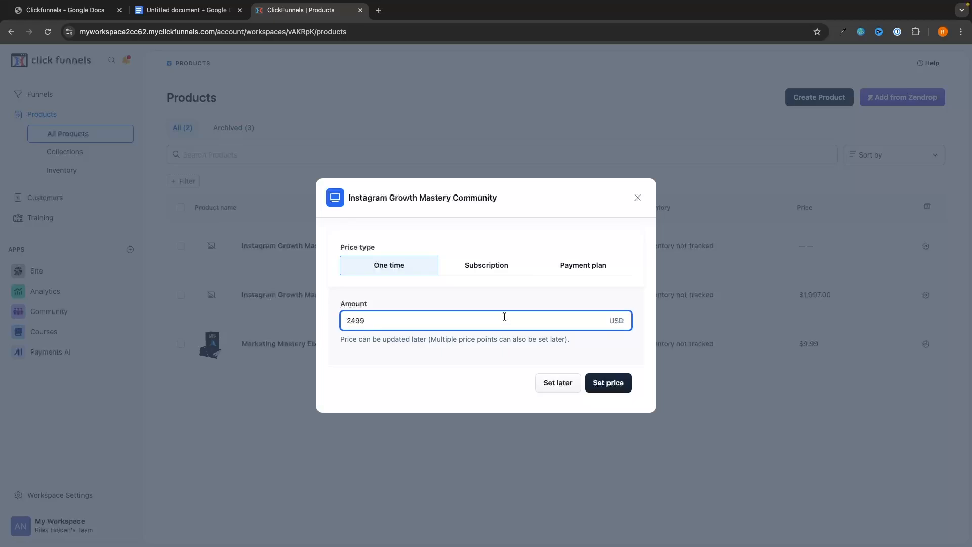
{"action": "left_click", "coordinate": [606, 388]}
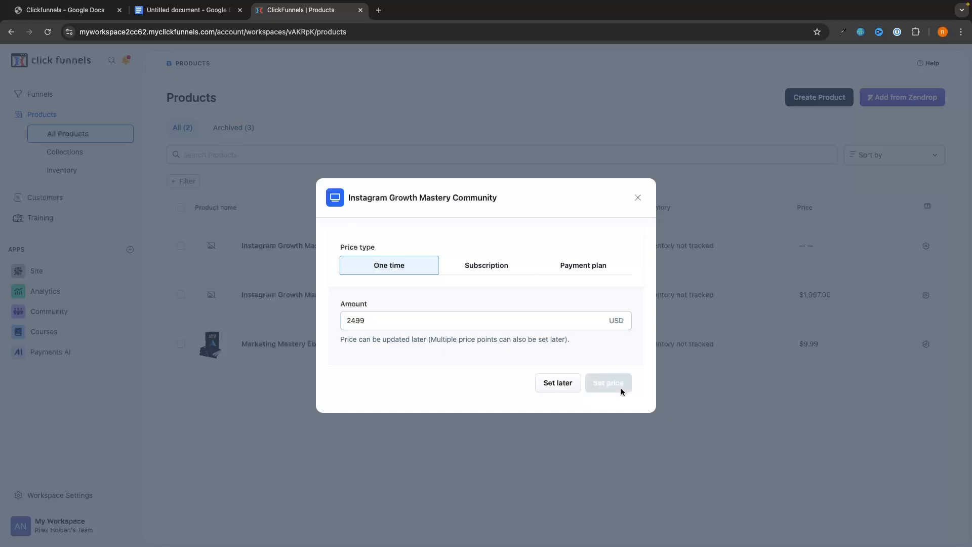
Grant Instagram Growth Mastery Group community access, then return to All Products.
{"action": "scroll", "coordinate": [573, 367], "scroll_direction": "down", "scroll_amount": 5}
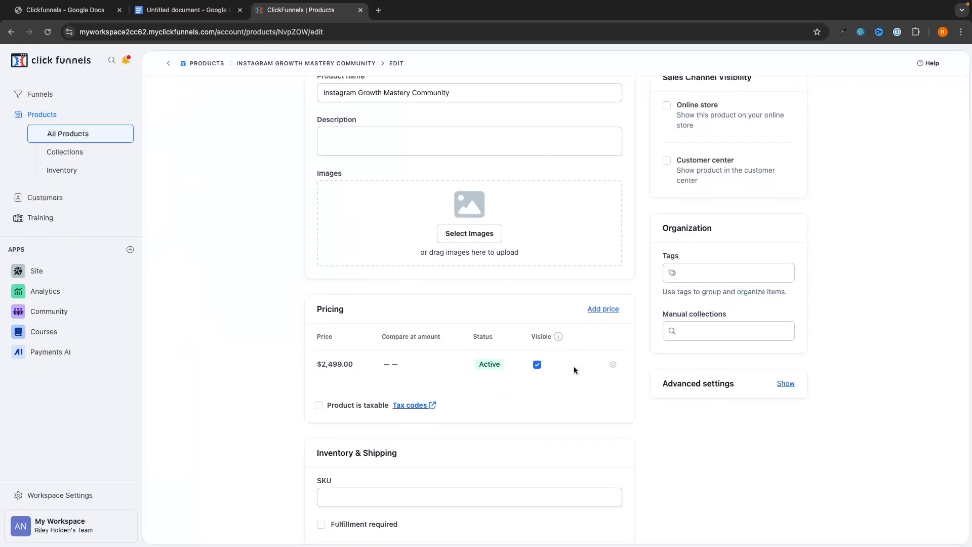
{"action": "scroll", "coordinate": [574, 369], "scroll_direction": "down", "scroll_amount": 3}
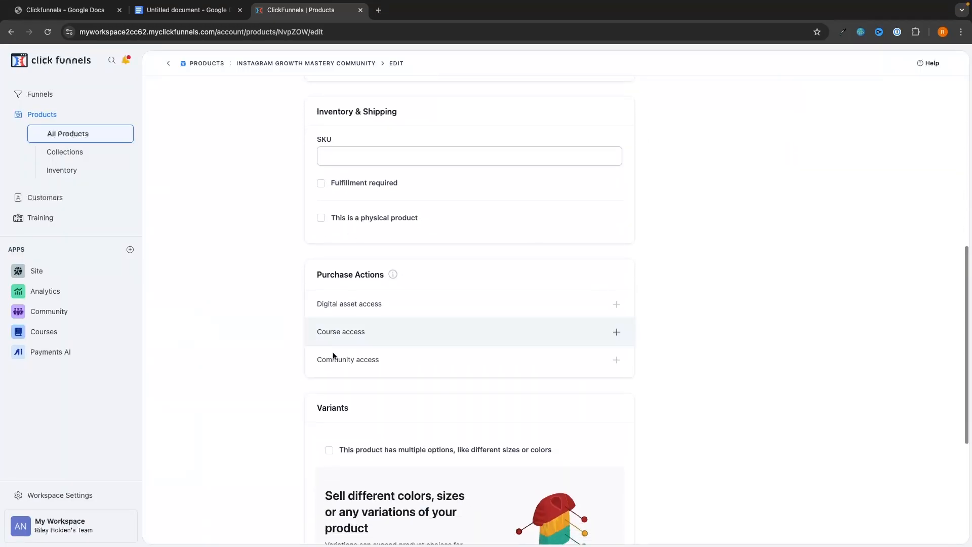
{"action": "left_click", "coordinate": [616, 360]}
{"action": "left_click", "coordinate": [886, 141]}
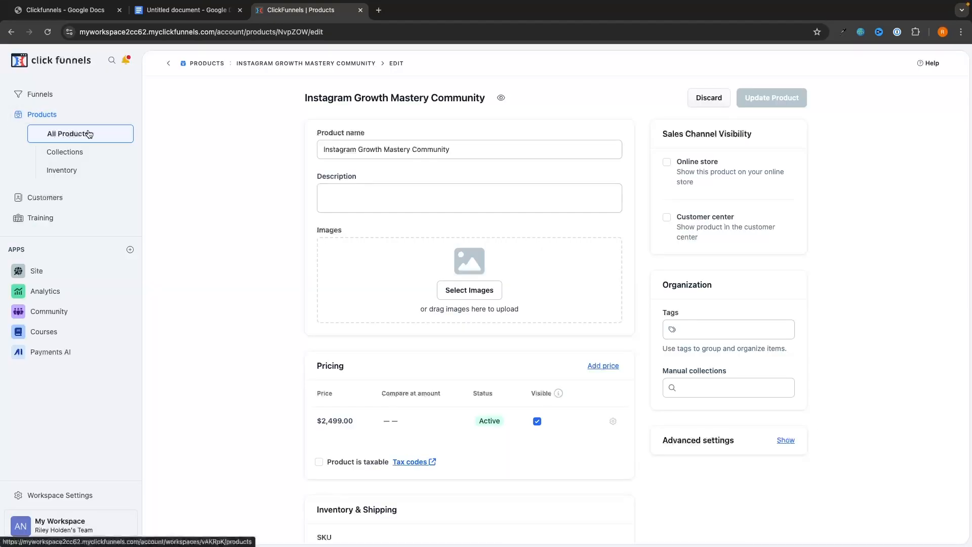
{"action": "left_click", "coordinate": [97, 132]}
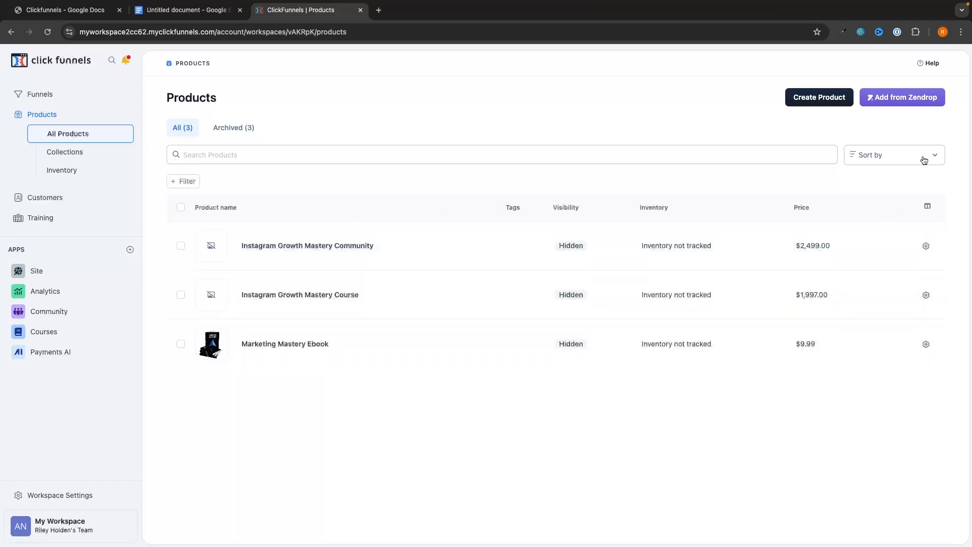
Create the Instagram Growth Mastery Complete Mentorship product with a one-time $2,997 price.
{"action": "left_click", "coordinate": [818, 98]}
{"action": "left_click", "coordinate": [413, 365]}
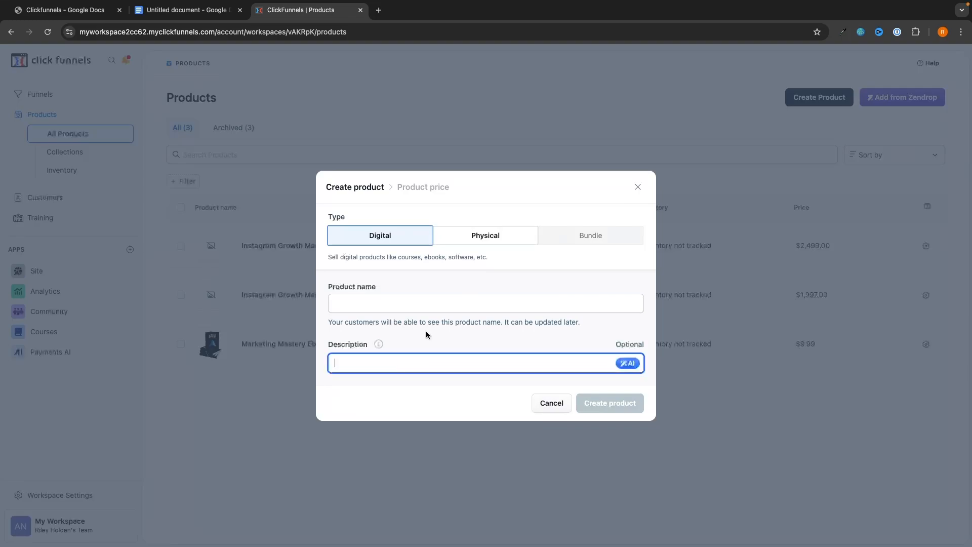
{"action": "left_click", "coordinate": [424, 310]}
{"action": "type", "text": "Ins"}
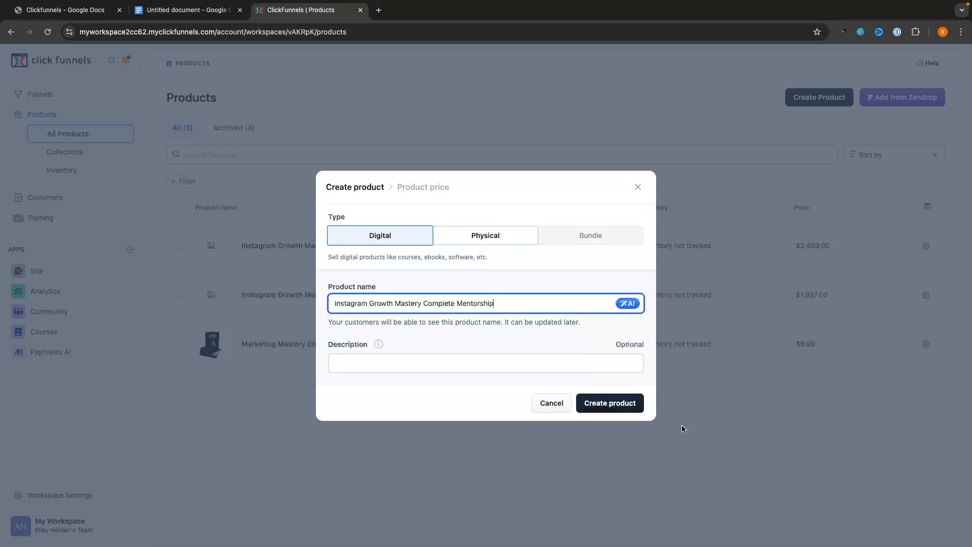
{"action": "left_click", "coordinate": [623, 406]}
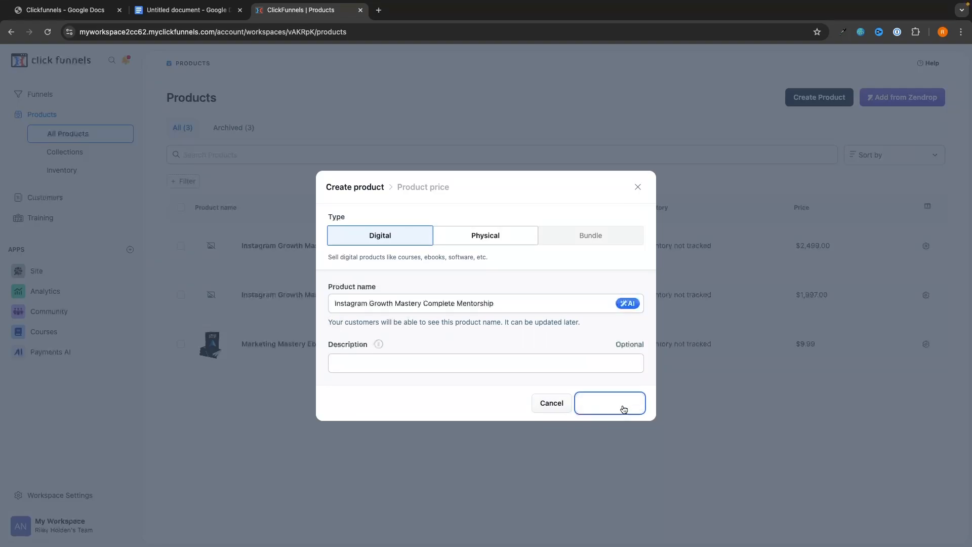
{"action": "type", "text": "2997"}
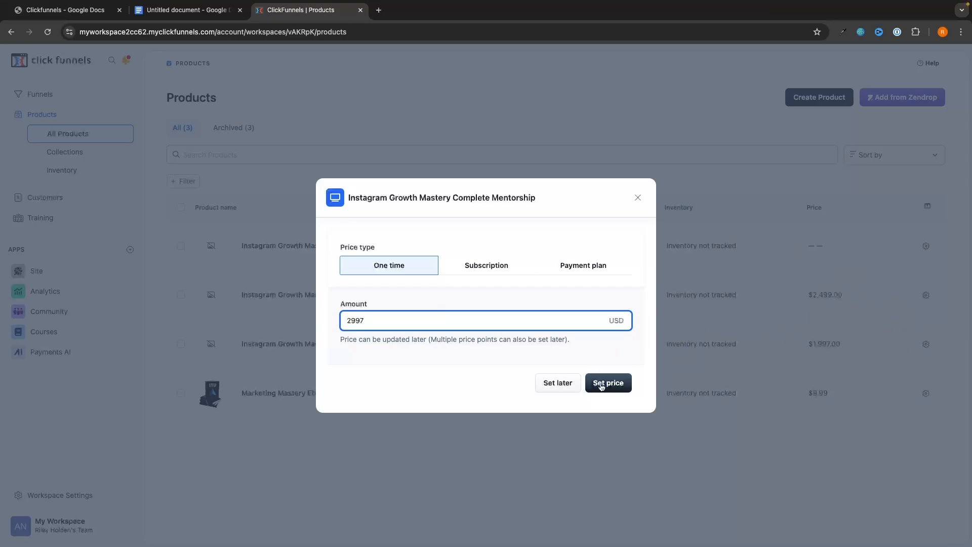
{"action": "left_click", "coordinate": [607, 383]}
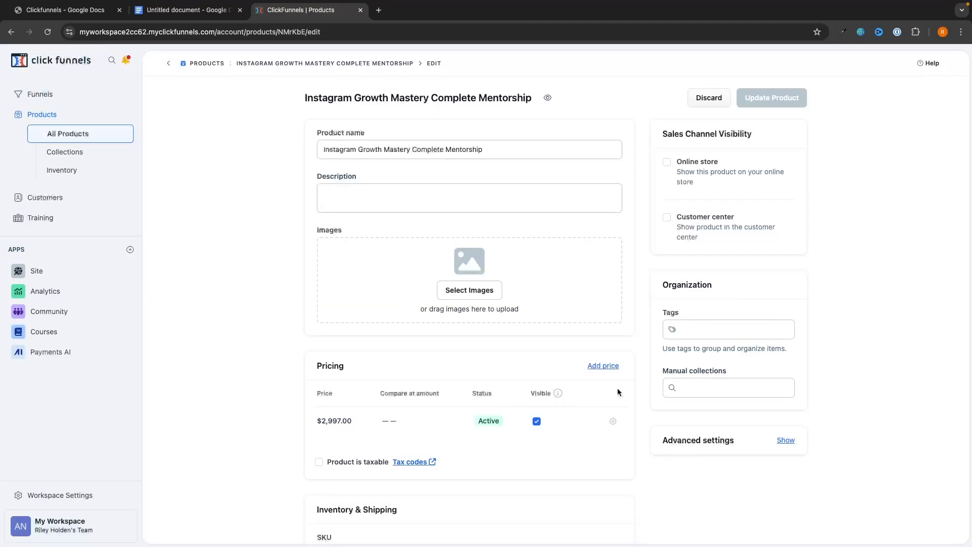
Grant Instagram Growth Mastery course and community access, then return to All Products.
{"action": "scroll", "coordinate": [575, 333], "scroll_direction": "down", "scroll_amount": 8}
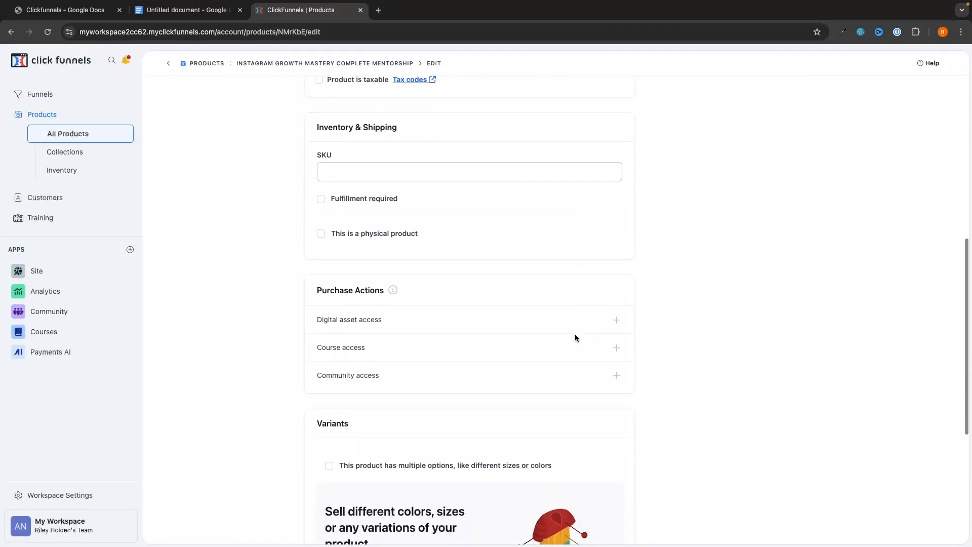
{"action": "left_click", "coordinate": [616, 343]}
{"action": "left_click", "coordinate": [791, 130]}
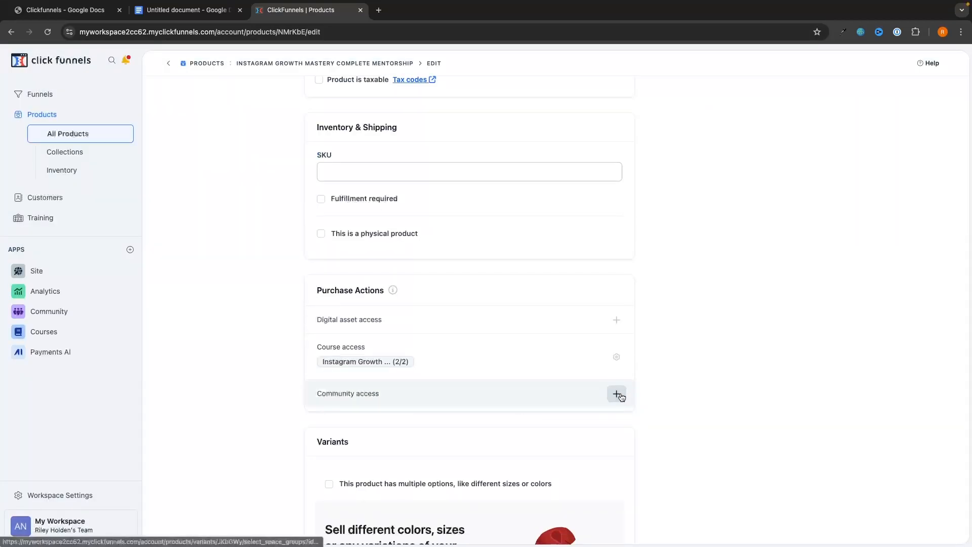
{"action": "left_click", "coordinate": [617, 394]}
{"action": "left_click", "coordinate": [773, 131]}
{"action": "left_click", "coordinate": [947, 533]}
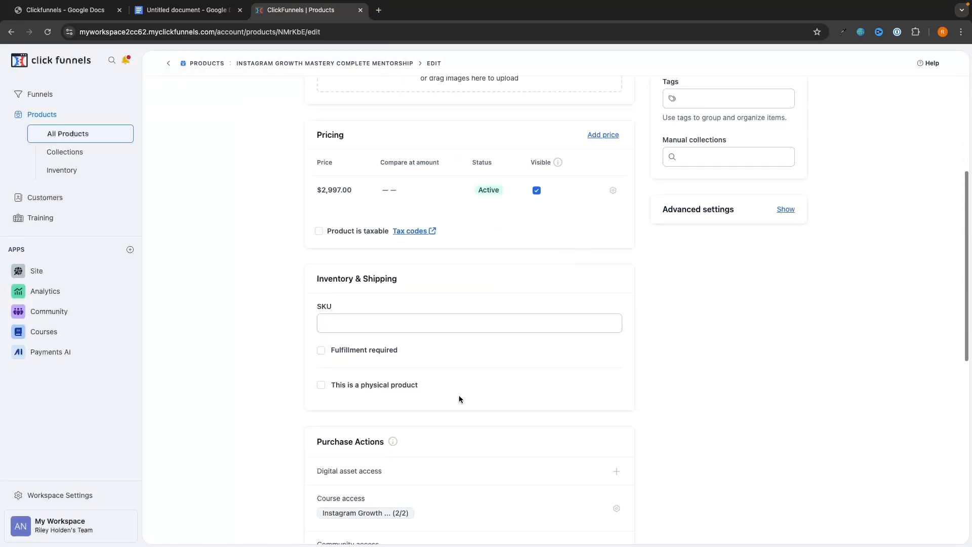
{"action": "scroll", "coordinate": [459, 399], "scroll_direction": "down", "scroll_amount": 2}
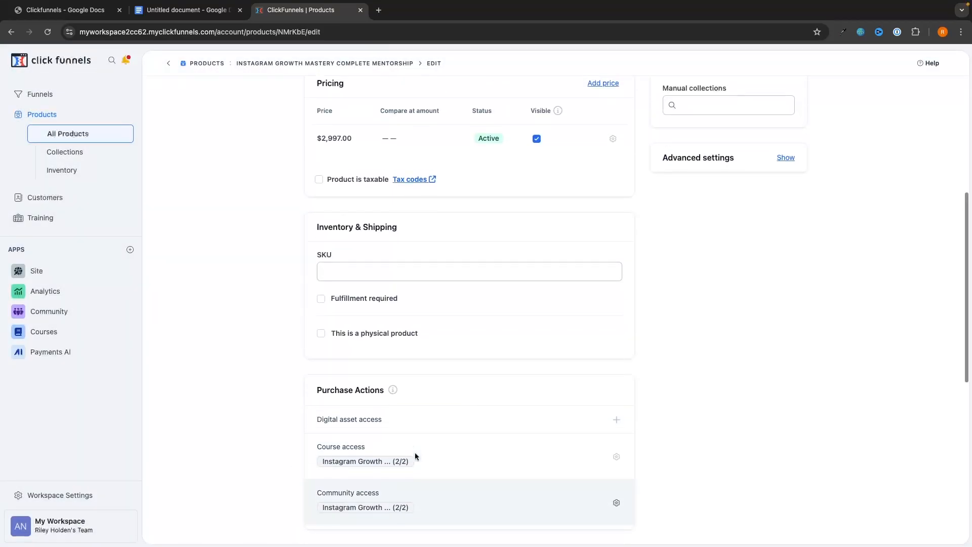
{"action": "left_click", "coordinate": [68, 140]}
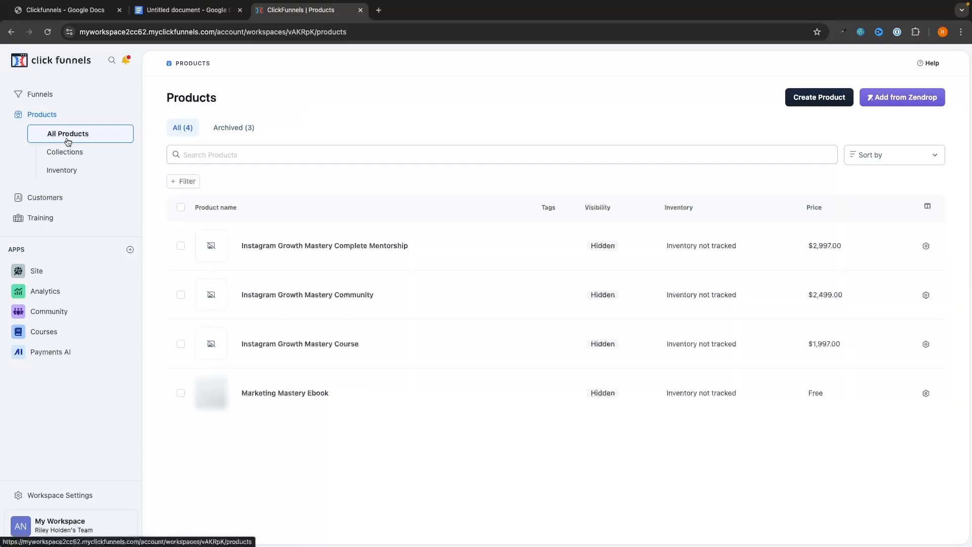
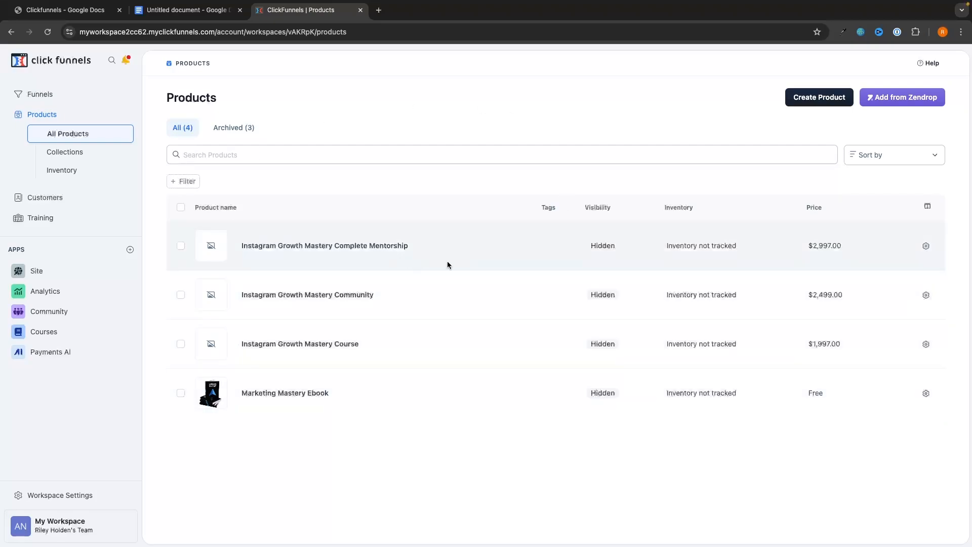
Go to Funnels and start a new funnel, reviewing the lead, unboxing and presentation templates.
{"action": "left_click", "coordinate": [44, 96]}
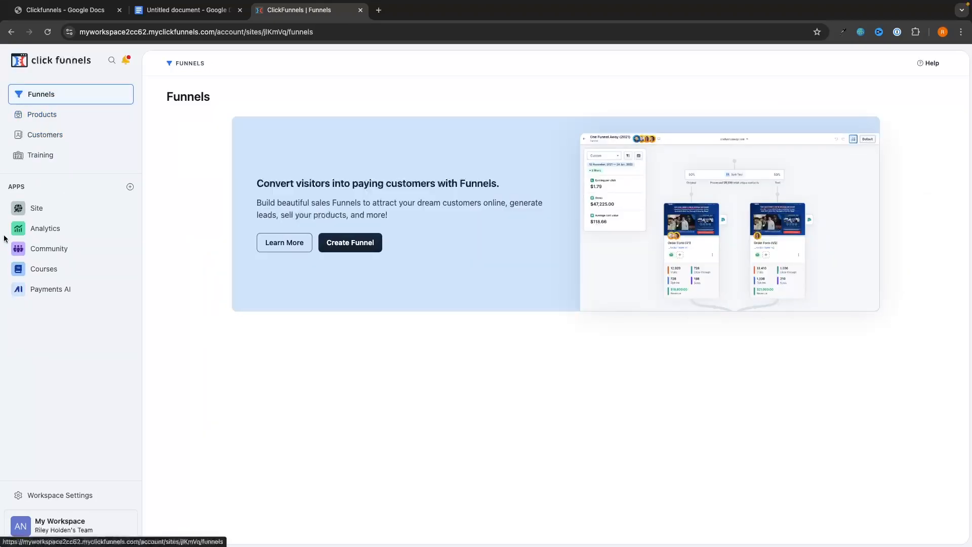
{"action": "left_click", "coordinate": [367, 245]}
{"action": "scroll", "coordinate": [653, 290], "scroll_direction": "down", "scroll_amount": 10}
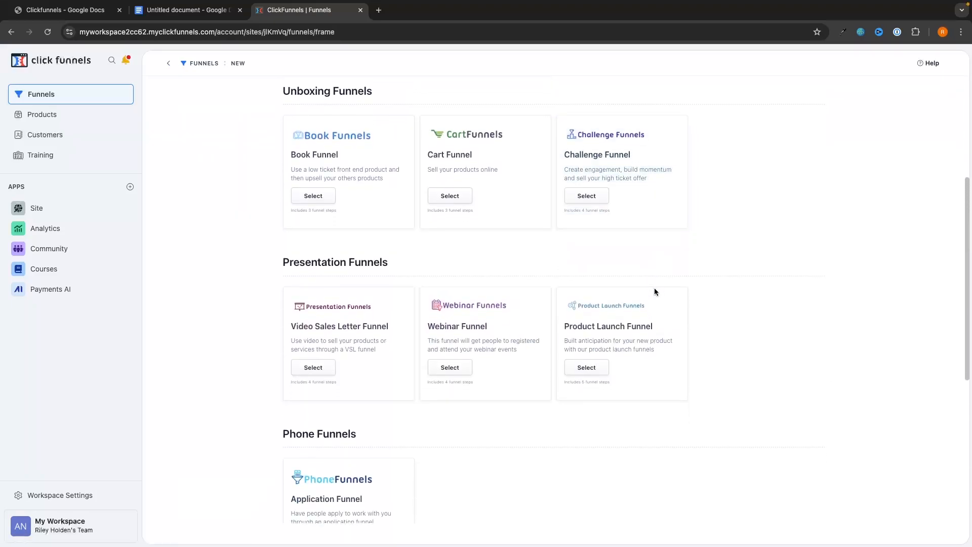
{"action": "scroll", "coordinate": [721, 345], "scroll_direction": "down", "scroll_amount": 3}
{"action": "scroll", "coordinate": [746, 304], "scroll_direction": "up", "scroll_amount": 15}
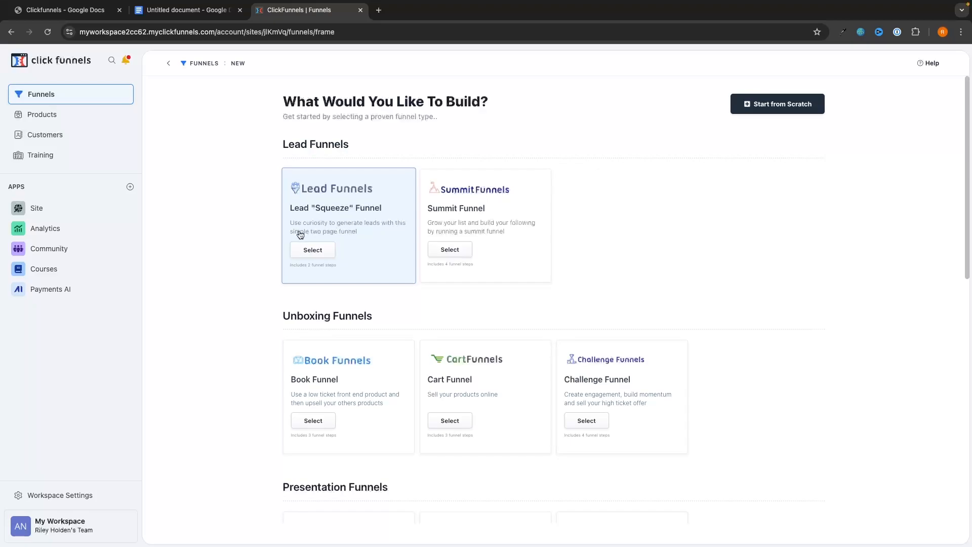
{"action": "scroll", "coordinate": [354, 241], "scroll_direction": "down", "scroll_amount": 1}
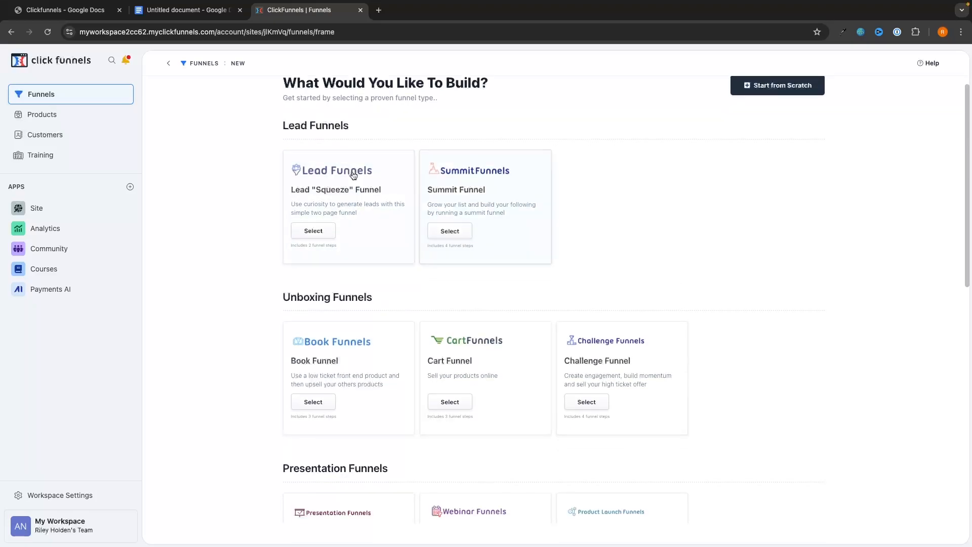
{"action": "scroll", "coordinate": [597, 309], "scroll_direction": "up", "scroll_amount": 1}
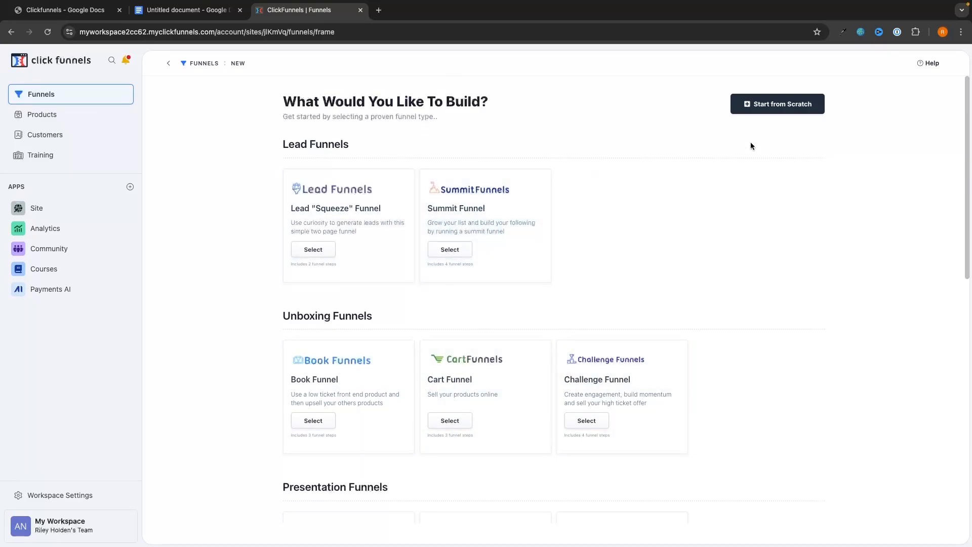
Create a blank funnel from scratch named 'Instragram Growth Mastery Funnel'.
{"action": "left_click", "coordinate": [788, 109]}
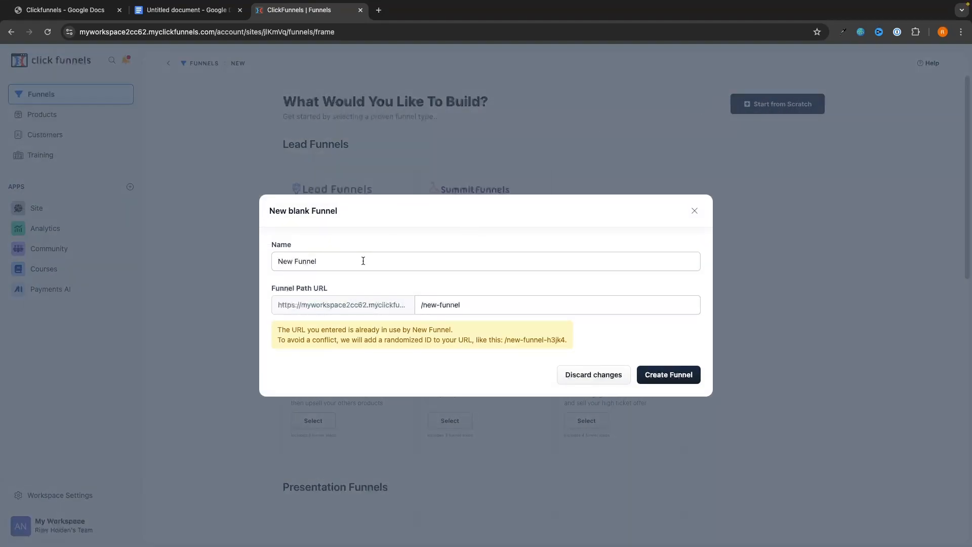
{"action": "left_click_drag", "start_coordinate": [363, 261], "coordinate": [254, 264]}
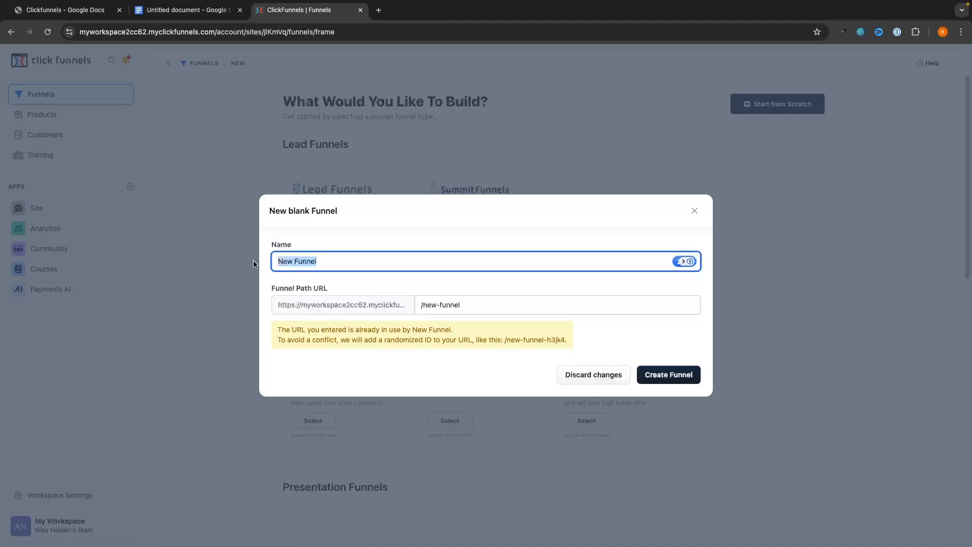
{"action": "type", "text": "Gro"}
{"action": "key", "text": "BackSpace"}
{"action": "key", "text": "BackSpace"}
{"action": "key", "text": "BackSpace"}
{"action": "type", "text": "I"}
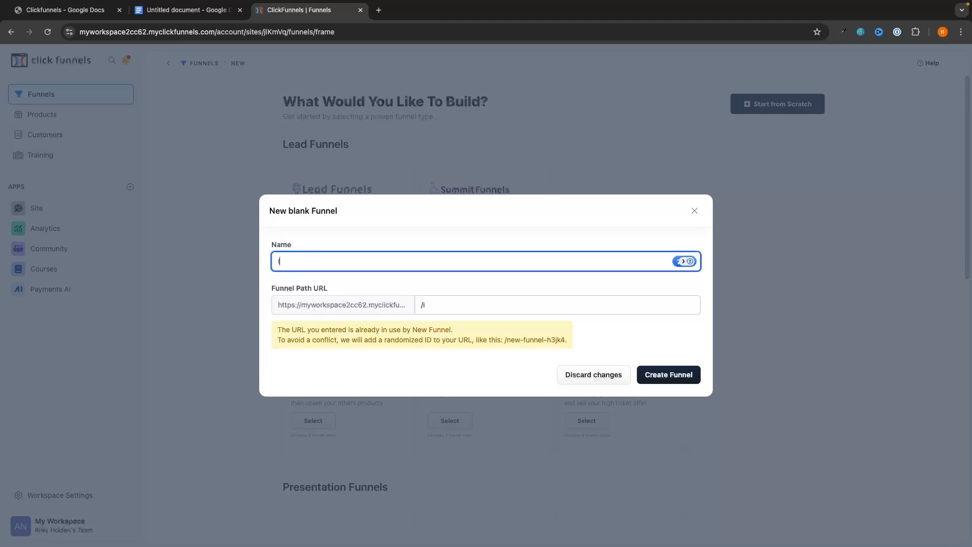
{"action": "type", "text": "nstragram Growth Mastery Funnel"}
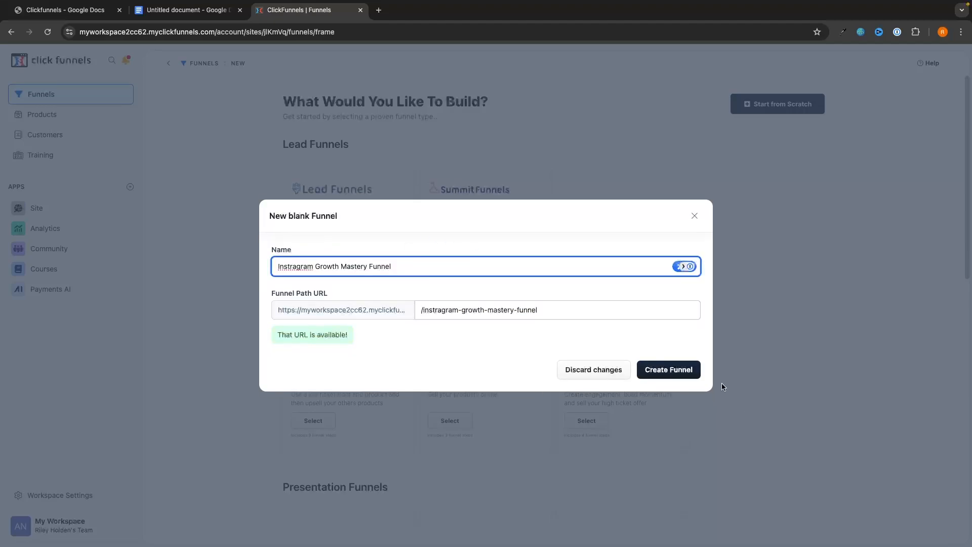
{"action": "left_click", "coordinate": [668, 370]}
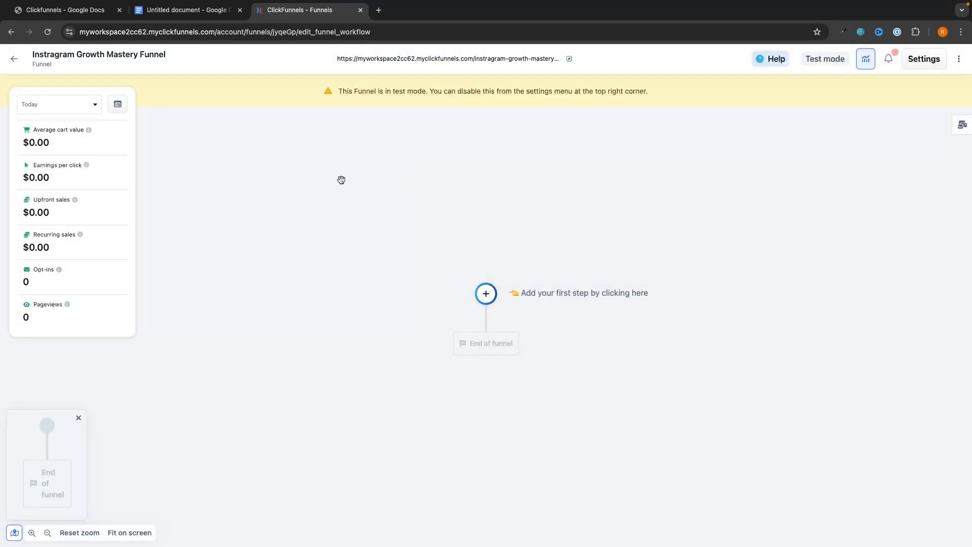
Add a Page as the funnel's first step and scan the page template gallery.
{"action": "left_click_drag", "start_coordinate": [512, 294], "coordinate": [644, 296]}
{"action": "left_click", "coordinate": [486, 294]}
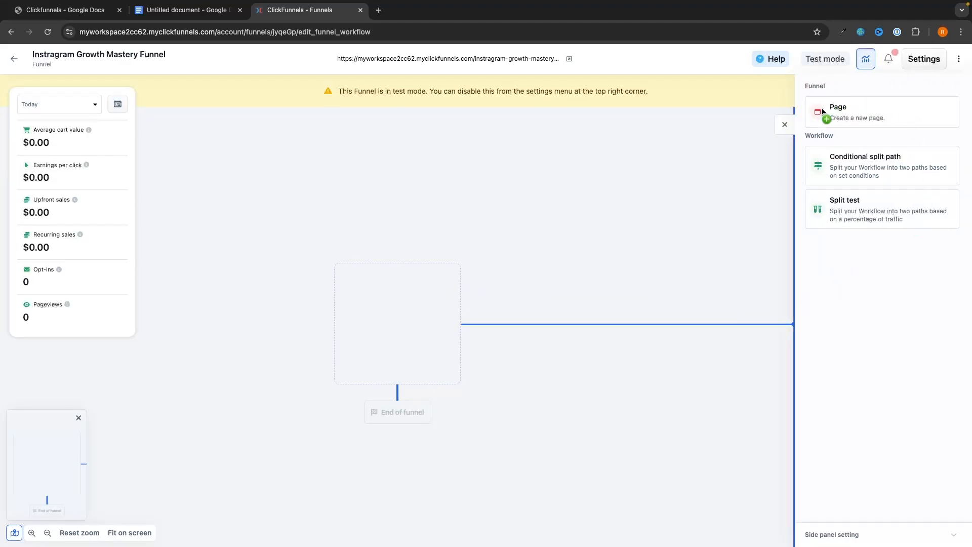
{"action": "left_click", "coordinate": [841, 112]}
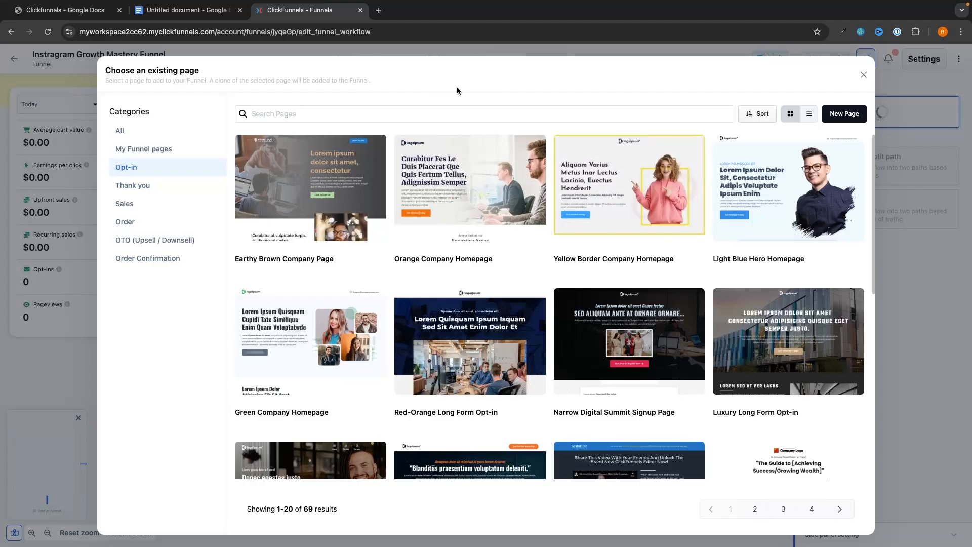
{"action": "scroll", "coordinate": [556, 304], "scroll_direction": "down", "scroll_amount": 8}
{"action": "scroll", "coordinate": [555, 305], "scroll_direction": "up", "scroll_amount": 7}
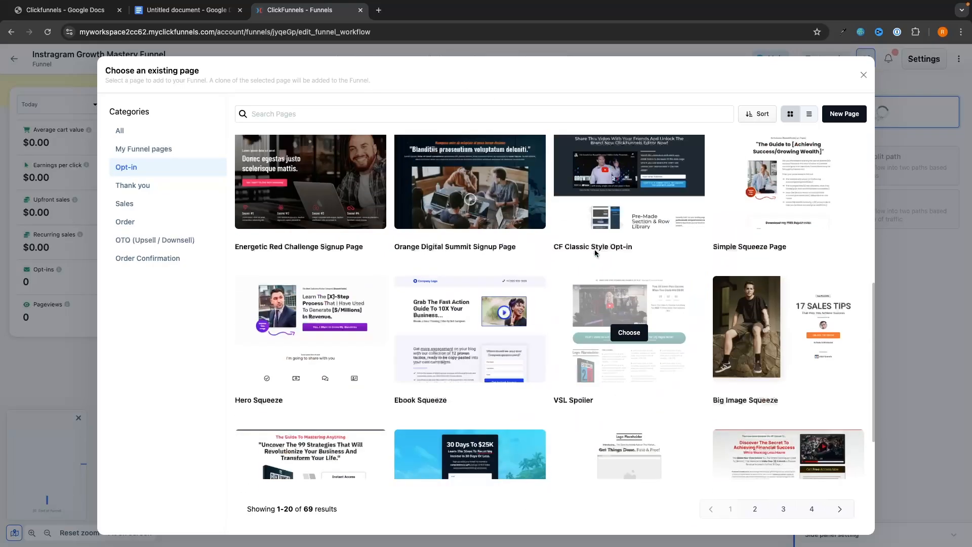
{"action": "scroll", "coordinate": [595, 253], "scroll_direction": "down", "scroll_amount": 3}
{"action": "scroll", "coordinate": [595, 253], "scroll_direction": "down", "scroll_amount": 1}
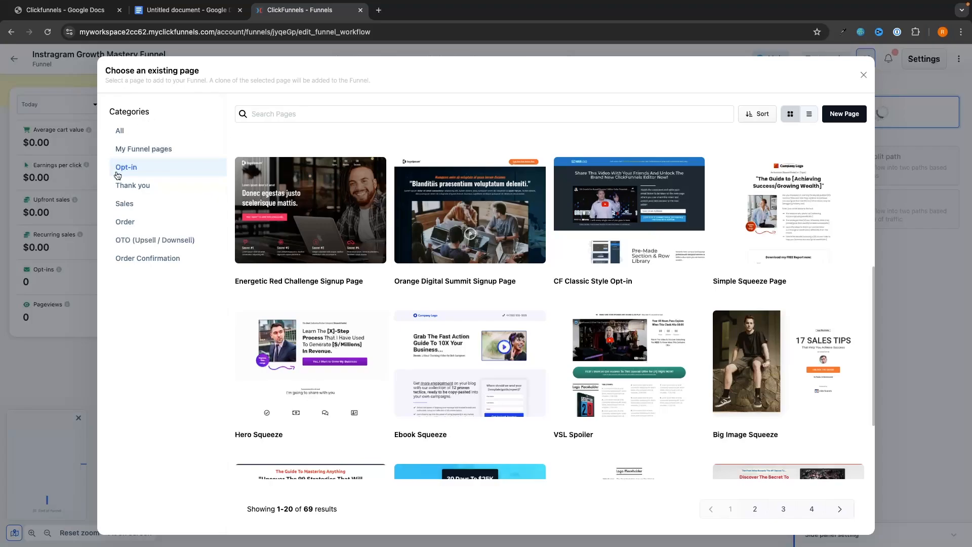
{"action": "scroll", "coordinate": [289, 228], "scroll_direction": "up", "scroll_amount": 5}
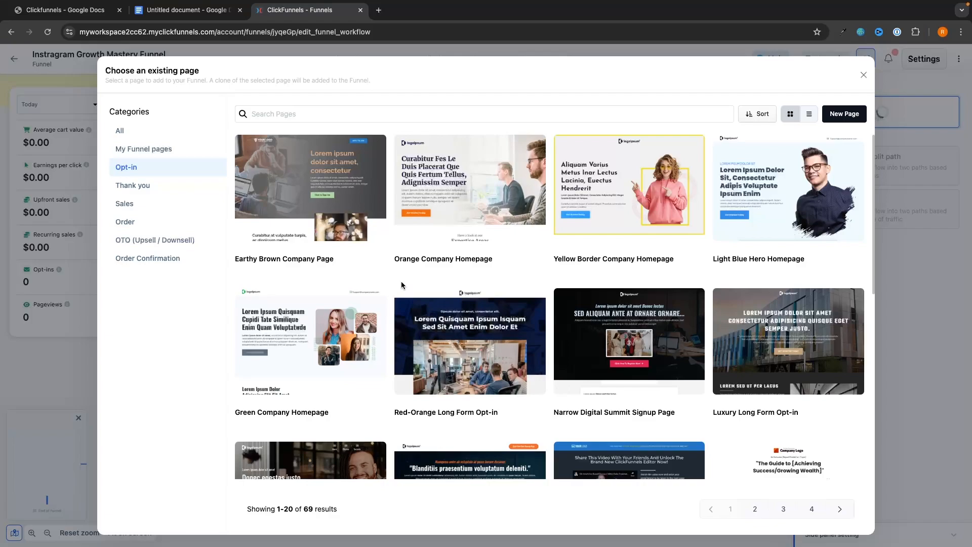
Browse the Thank you, Sales, Order Confirmation and Upsell/Downsell templates, then return to Opt-in.
{"action": "left_click", "coordinate": [162, 190]}
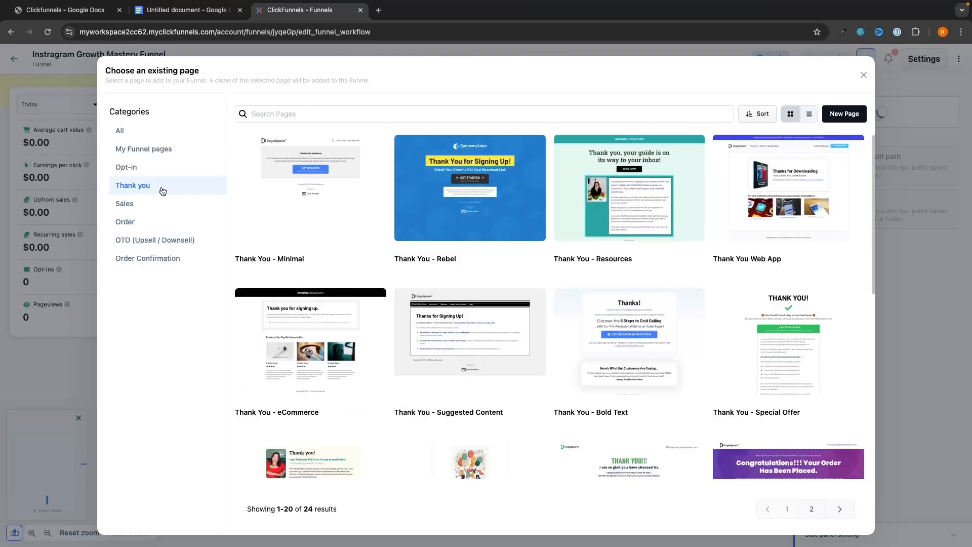
{"action": "left_click", "coordinate": [157, 203]}
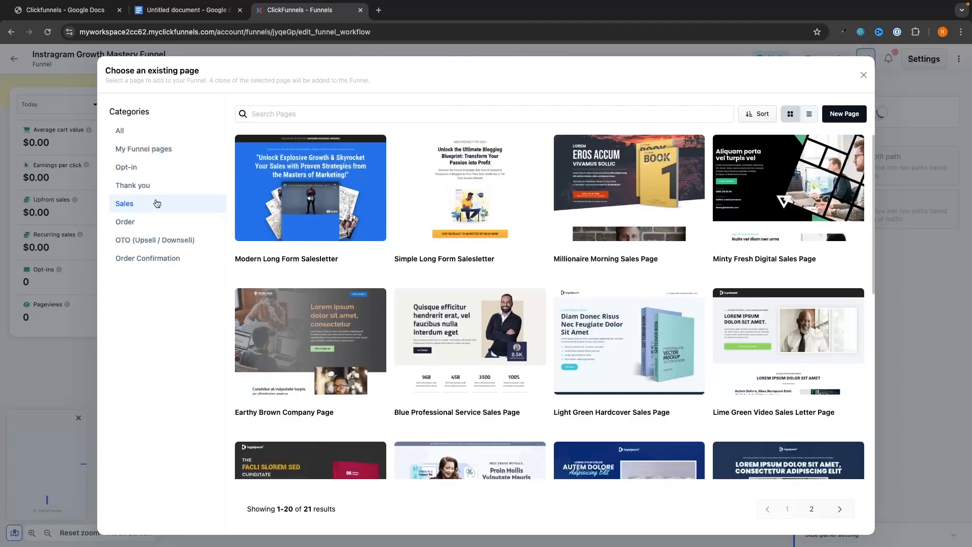
{"action": "left_click", "coordinate": [149, 258]}
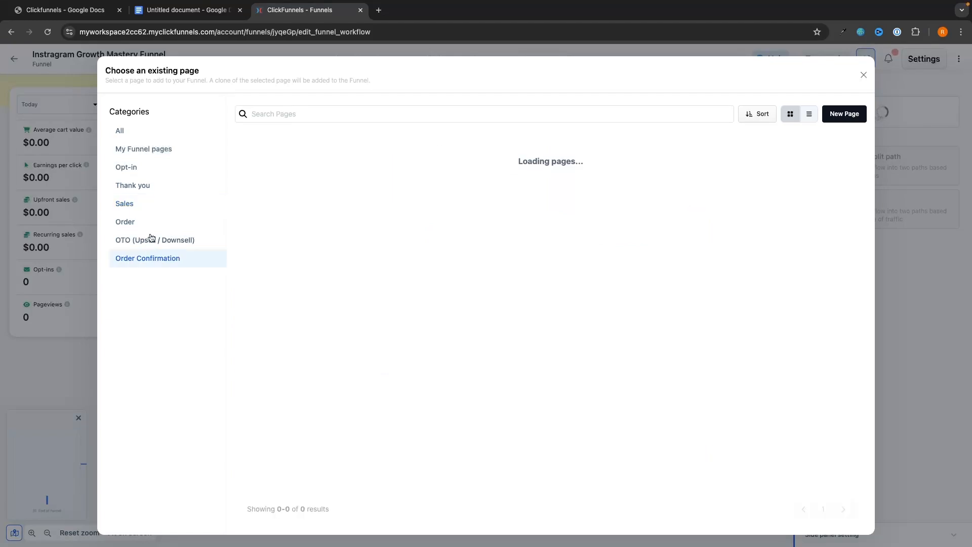
{"action": "left_click", "coordinate": [150, 240]}
{"action": "left_click", "coordinate": [148, 203]}
{"action": "left_click", "coordinate": [147, 187]}
{"action": "left_click", "coordinate": [137, 169]}
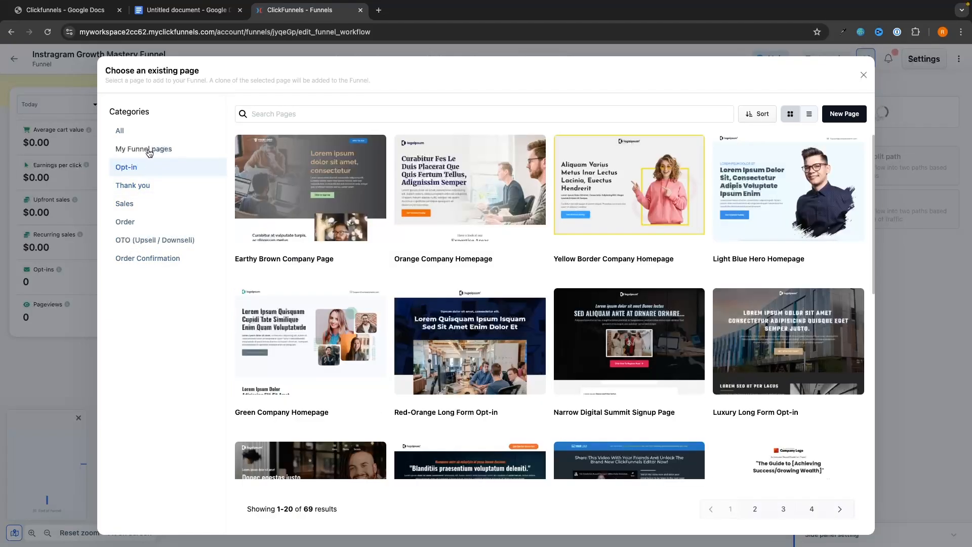
{"action": "left_click", "coordinate": [150, 152]}
{"action": "left_click", "coordinate": [138, 172]}
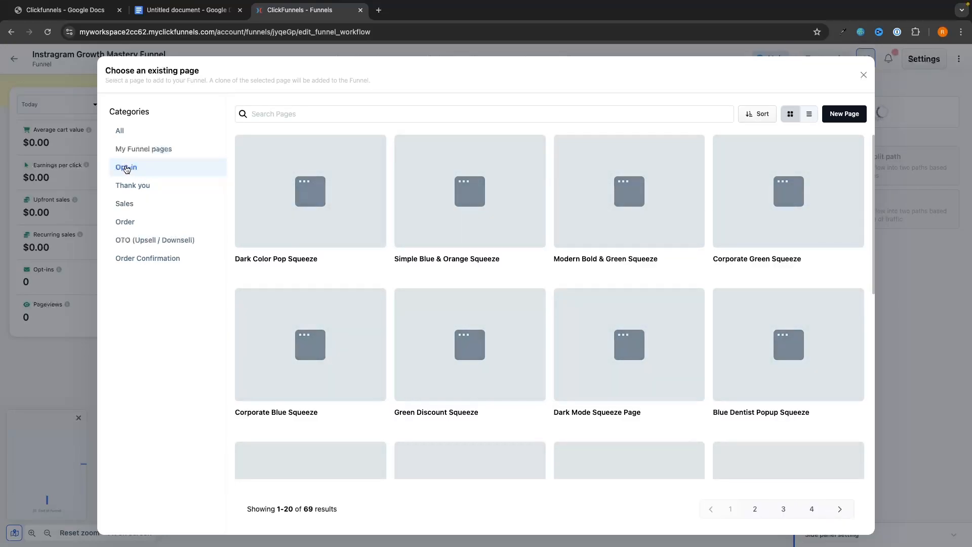
Look through the Opt-in templates to find the Dark Mode Squeeze Page.
{"action": "scroll", "coordinate": [620, 403], "scroll_direction": "down", "scroll_amount": 6}
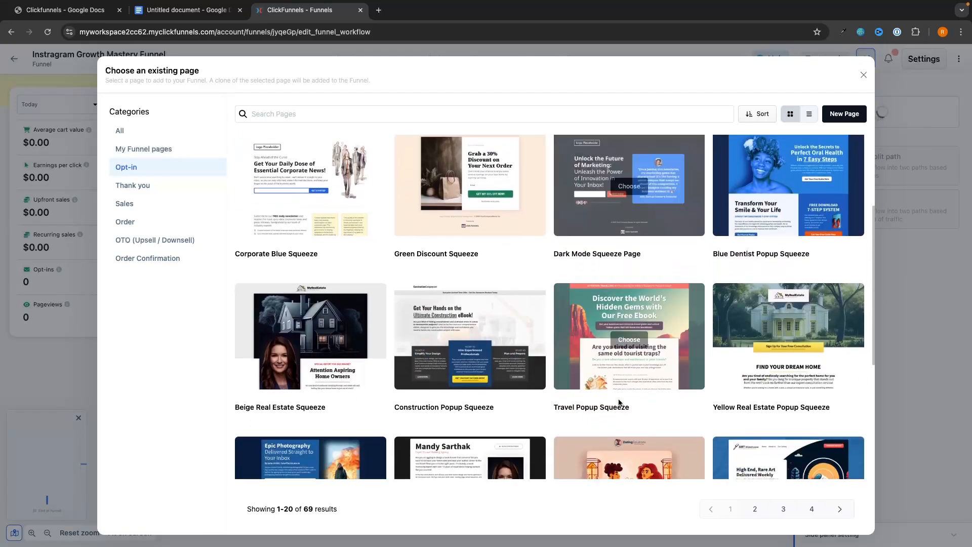
{"action": "scroll", "coordinate": [619, 402], "scroll_direction": "down", "scroll_amount": 2}
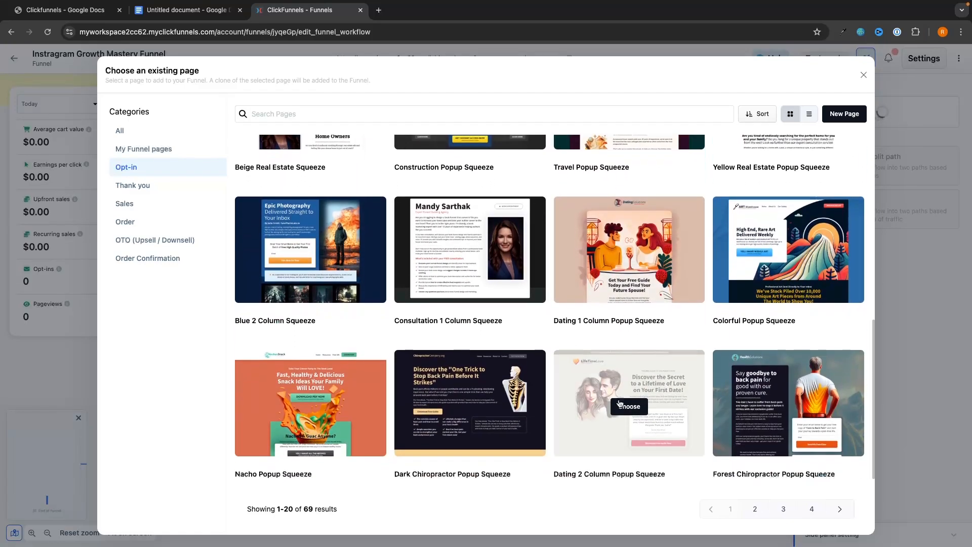
{"action": "scroll", "coordinate": [665, 337], "scroll_direction": "up", "scroll_amount": 8}
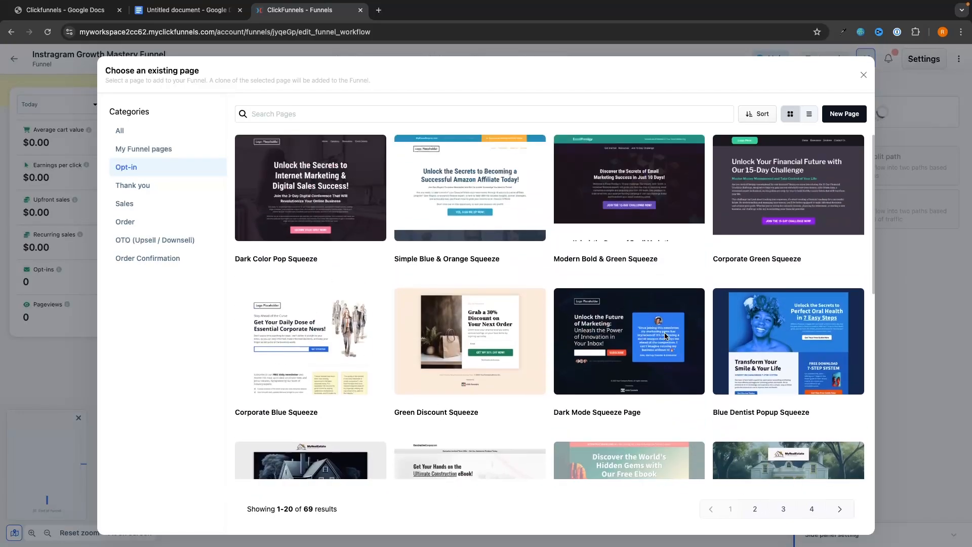
{"action": "mouse_move", "coordinate": [665, 336]}
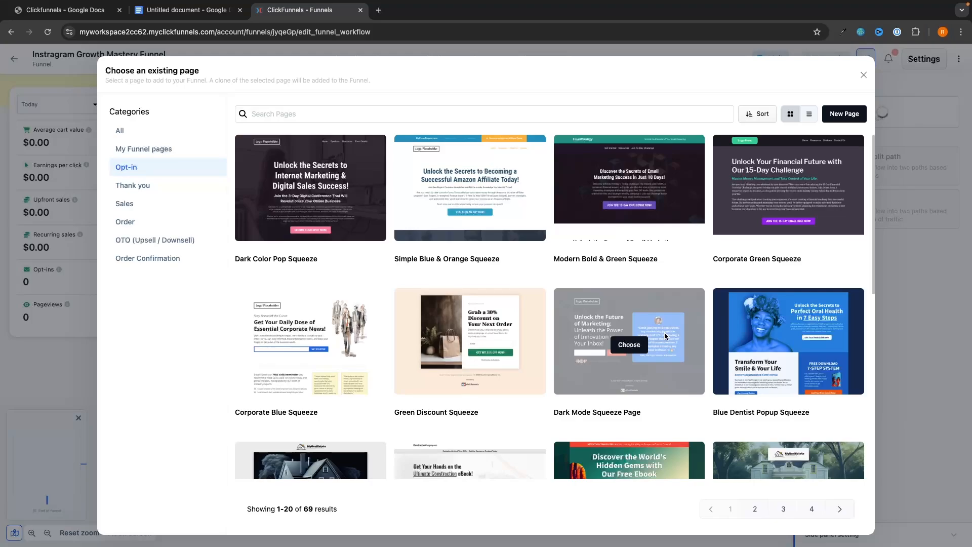
{"action": "scroll", "coordinate": [698, 374], "scroll_direction": "down", "scroll_amount": 7}
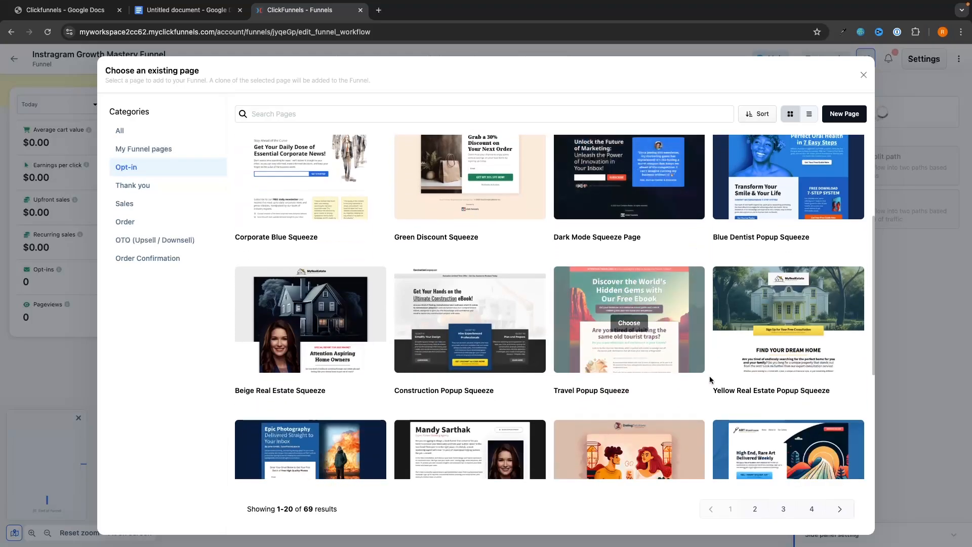
{"action": "scroll", "coordinate": [710, 380], "scroll_direction": "up", "scroll_amount": 8}
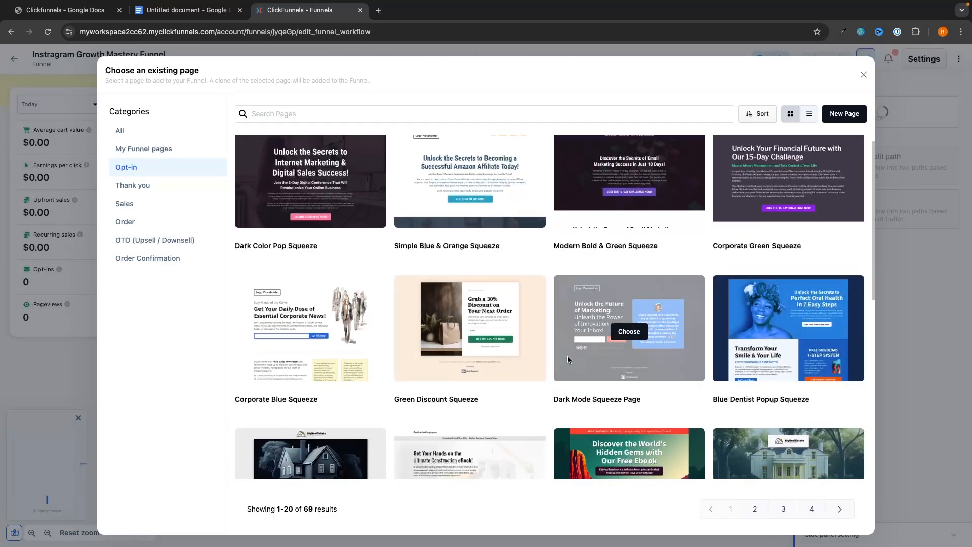
{"action": "mouse_move", "coordinate": [626, 344]}
Create the Dark Mode Squeeze Page template as 'Squeeze Page' and open it in the editor.
{"action": "left_click", "coordinate": [629, 333]}
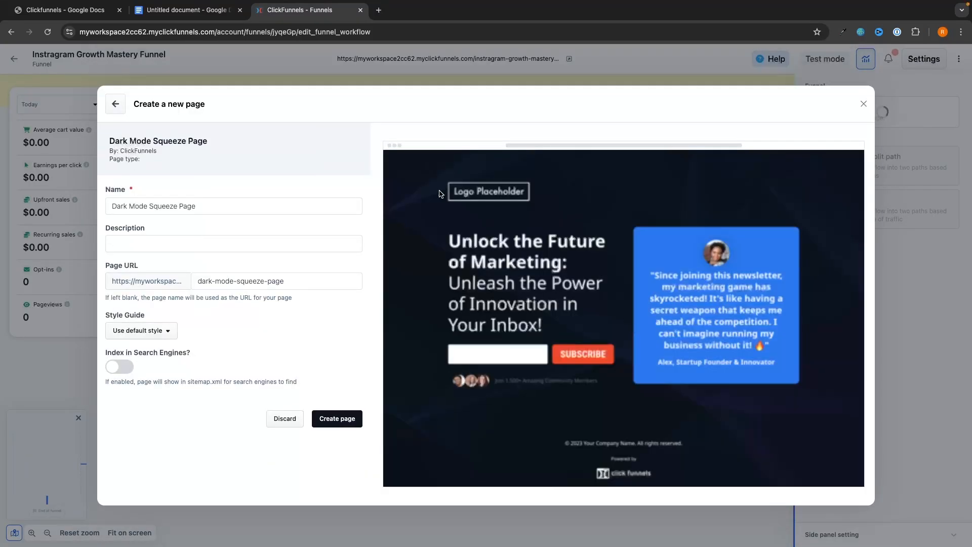
{"action": "left_click", "coordinate": [219, 206]}
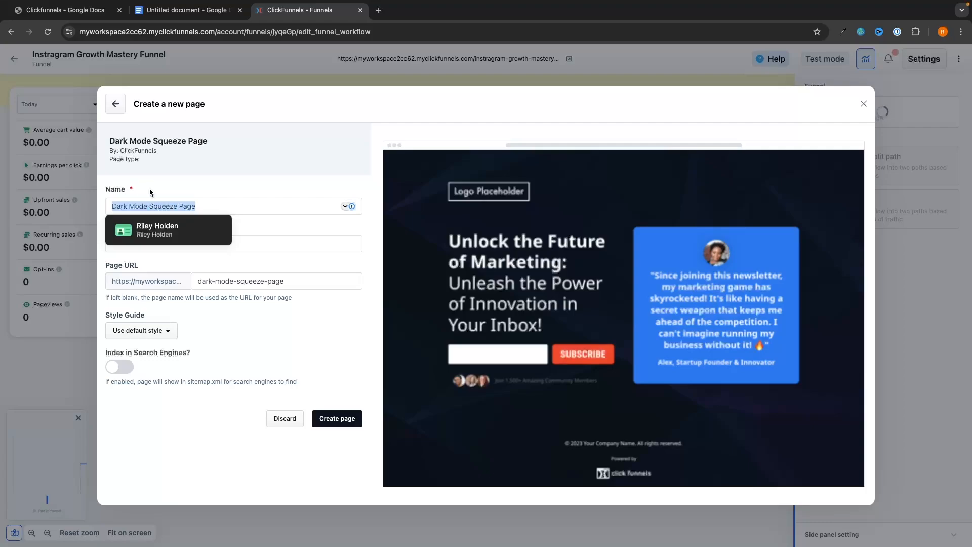
{"action": "type", "text": "Squeeze Page"}
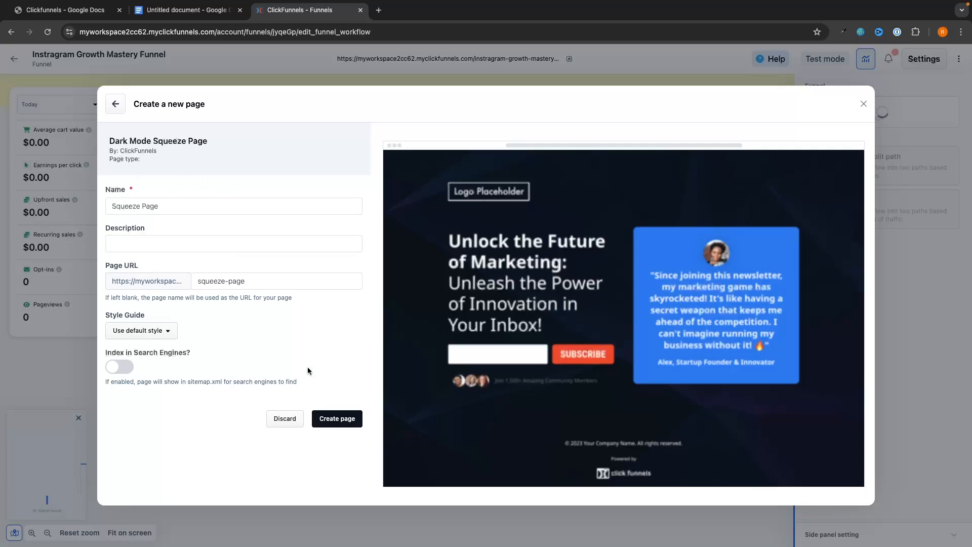
{"action": "left_click", "coordinate": [349, 423]}
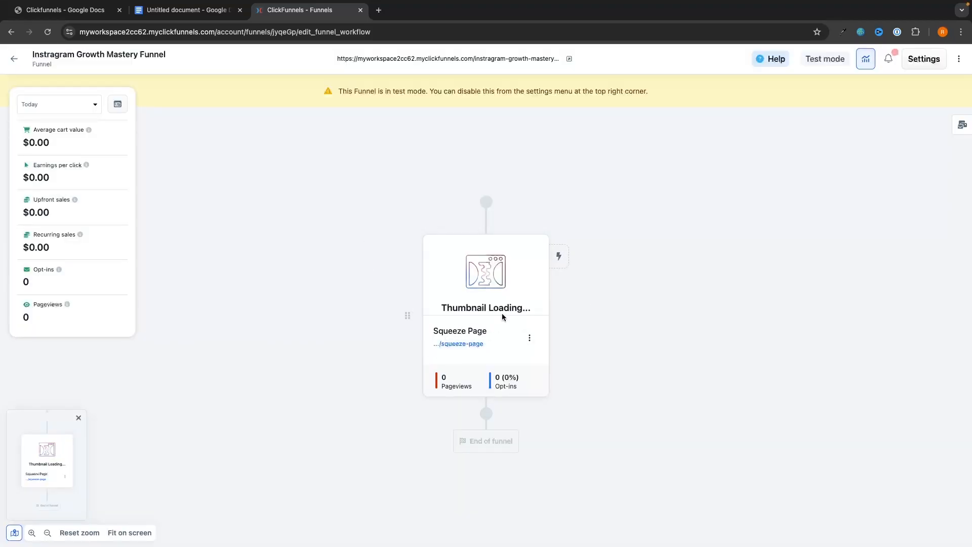
{"action": "left_click", "coordinate": [485, 263]}
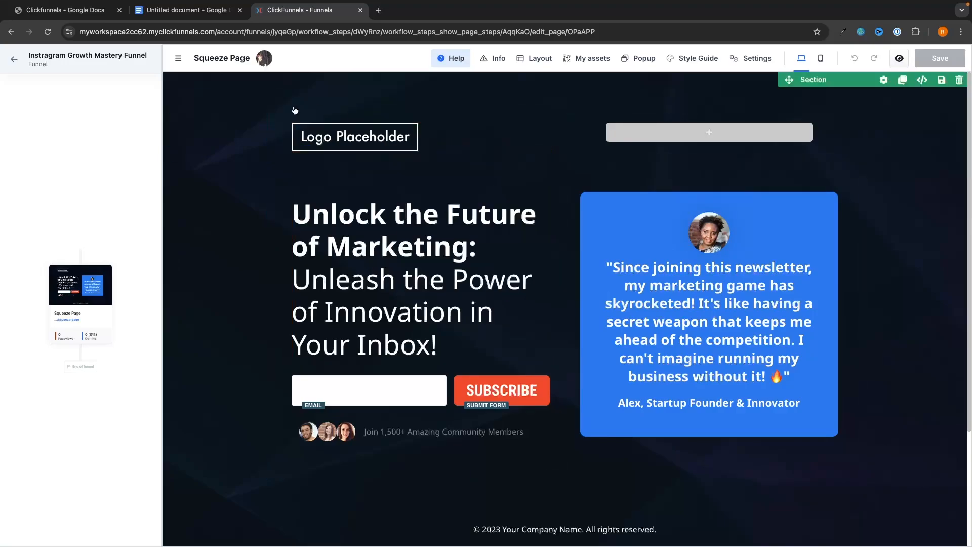
Swap the logo placeholder for the G-Force North logo, 149 px wide with auto height.
{"action": "left_click", "coordinate": [356, 141]}
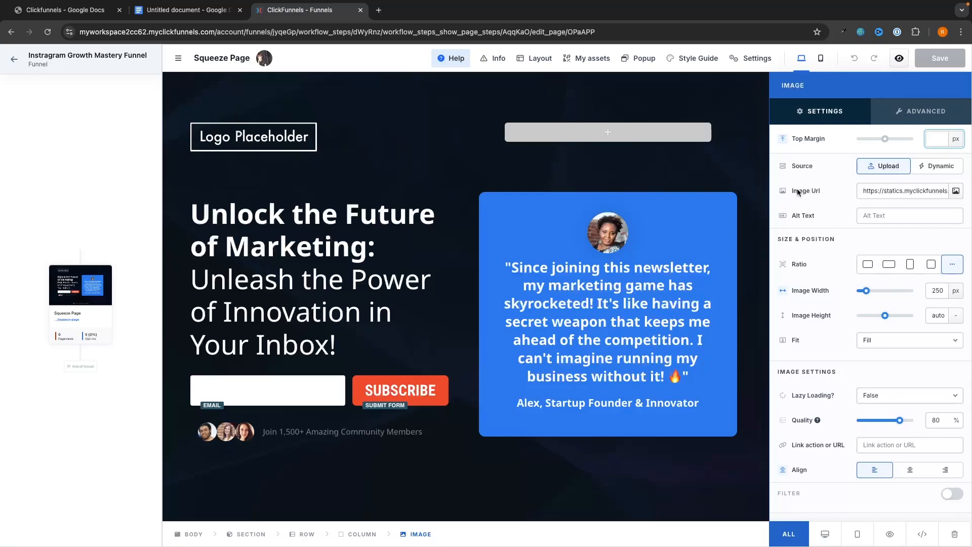
{"action": "left_click", "coordinate": [955, 192]}
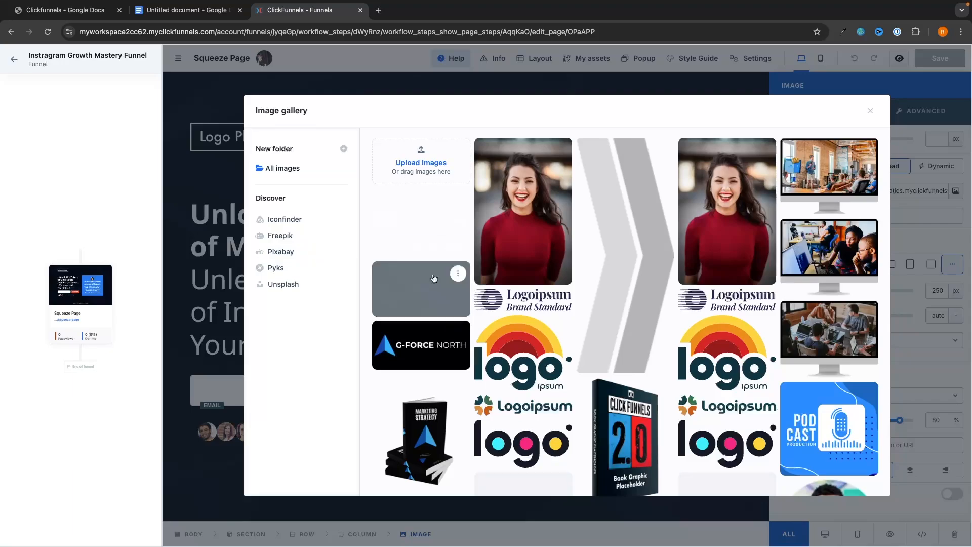
{"action": "left_click", "coordinate": [418, 347]}
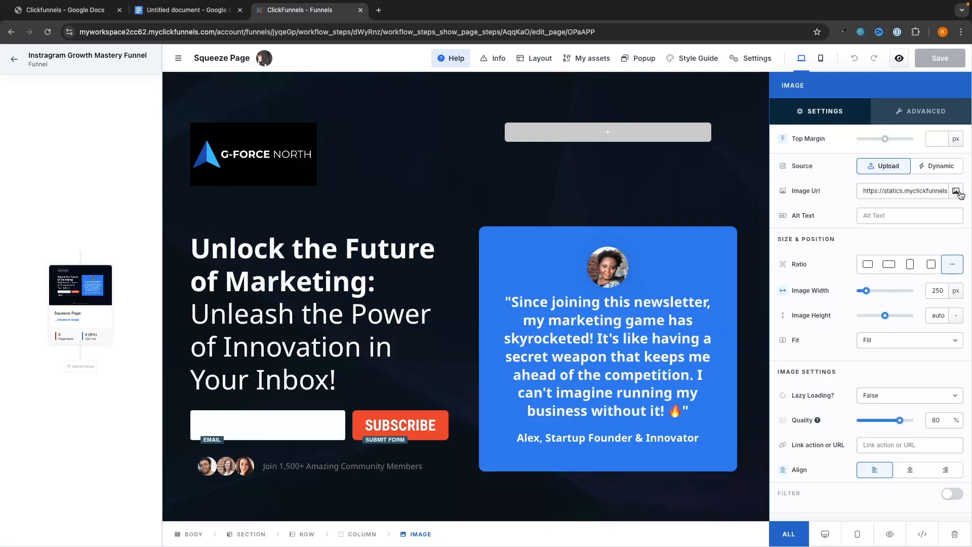
{"action": "left_click_drag", "start_coordinate": [865, 293], "coordinate": [866, 317]}
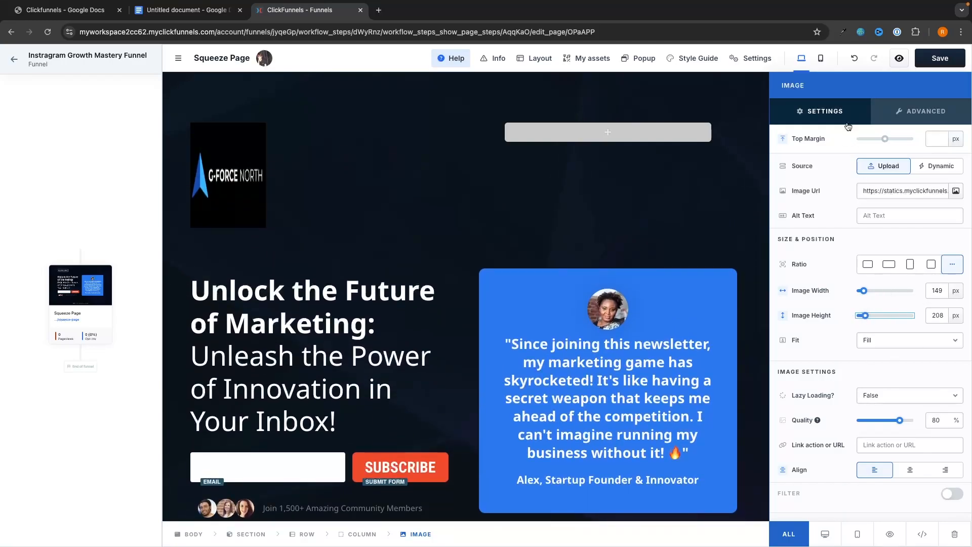
{"action": "left_click", "coordinate": [854, 61]}
{"action": "left_click", "coordinate": [856, 62]}
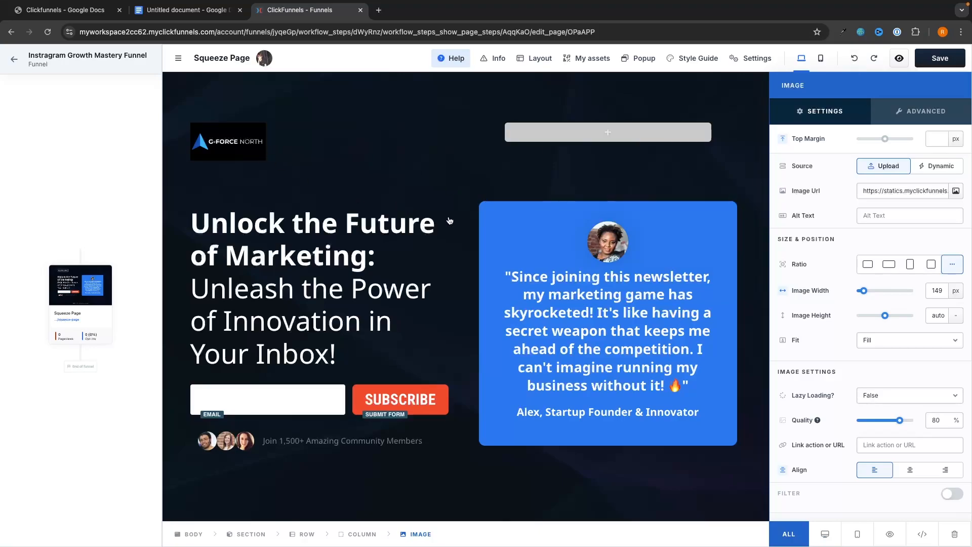
Replace the 'Unlock the Future of Marketing' headline with the 'FREE EBOOK: Learn how to monetize…' text.
{"action": "key", "text": "Escape"}
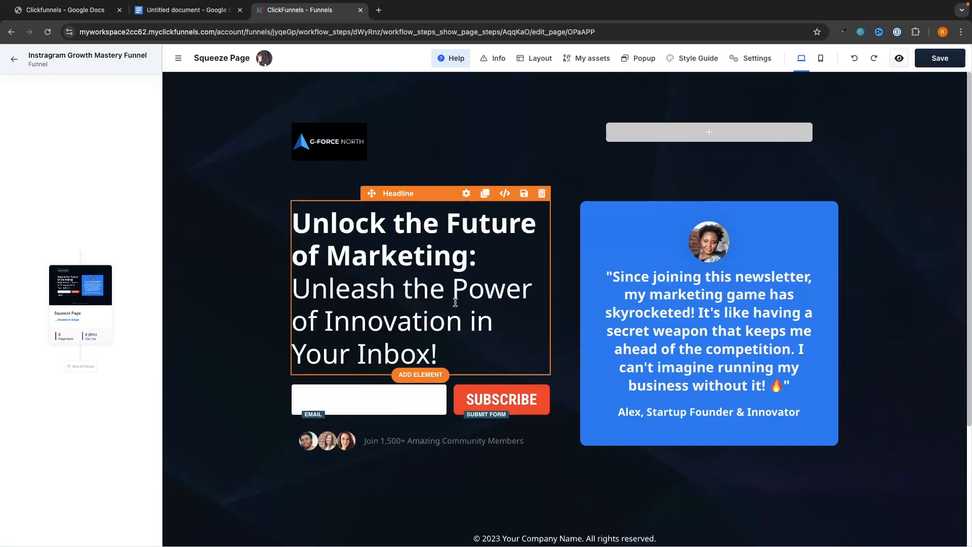
{"action": "left_click", "coordinate": [351, 319]}
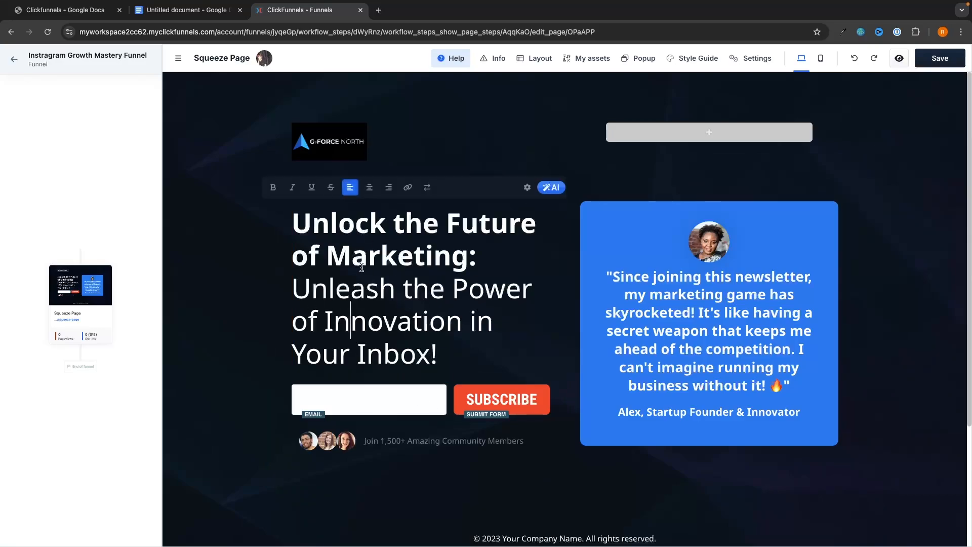
{"action": "left_click_drag", "start_coordinate": [297, 222], "coordinate": [474, 255]}
{"action": "type", "text": "Fre"}
{"action": "key", "text": "BackSpace"}
{"action": "key", "text": "BackSpace"}
{"action": "type", "text": "REE EBOOK: Learn how to monetize your Instagram audience in the next 30 days"}
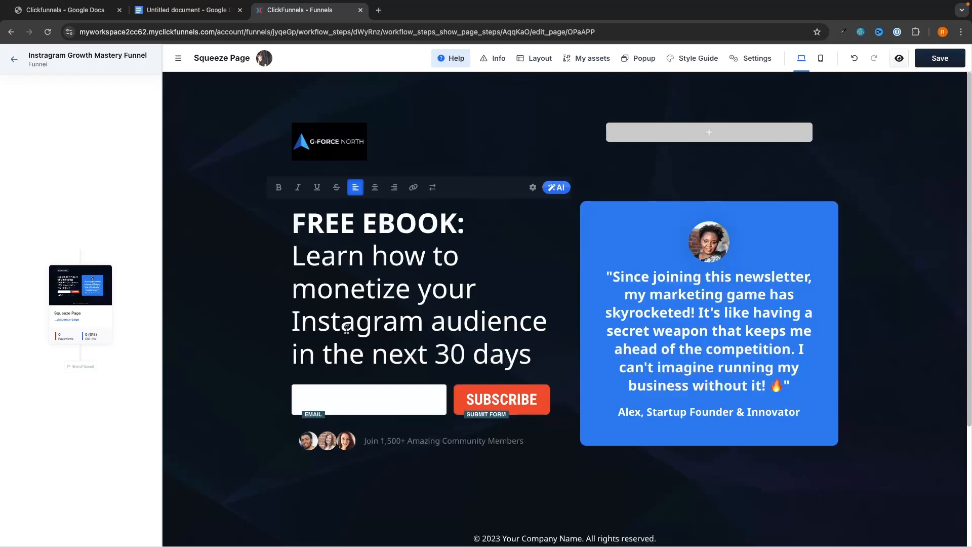
Delete the blue testimonial card and open the element library for the empty right column.
{"action": "left_click", "coordinate": [653, 312]}
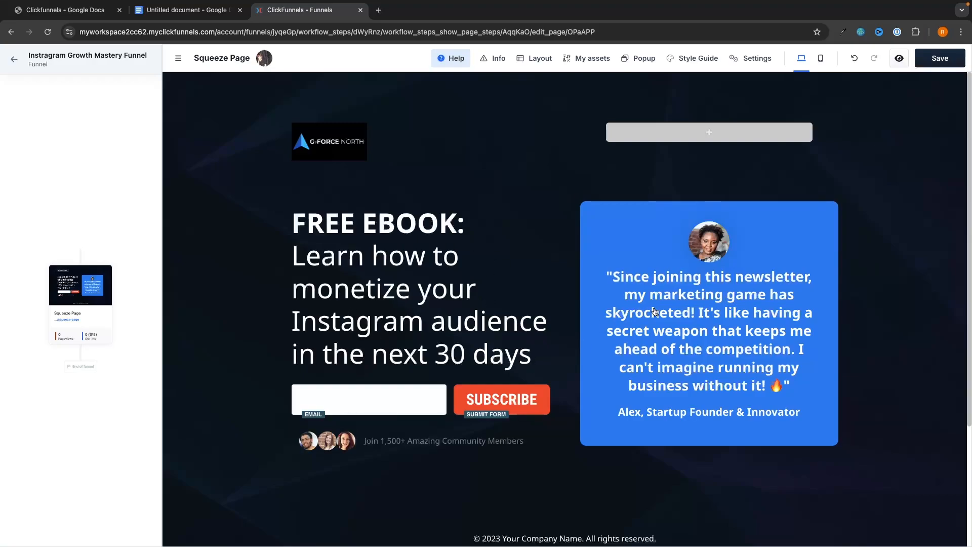
{"action": "left_click", "coordinate": [726, 326]}
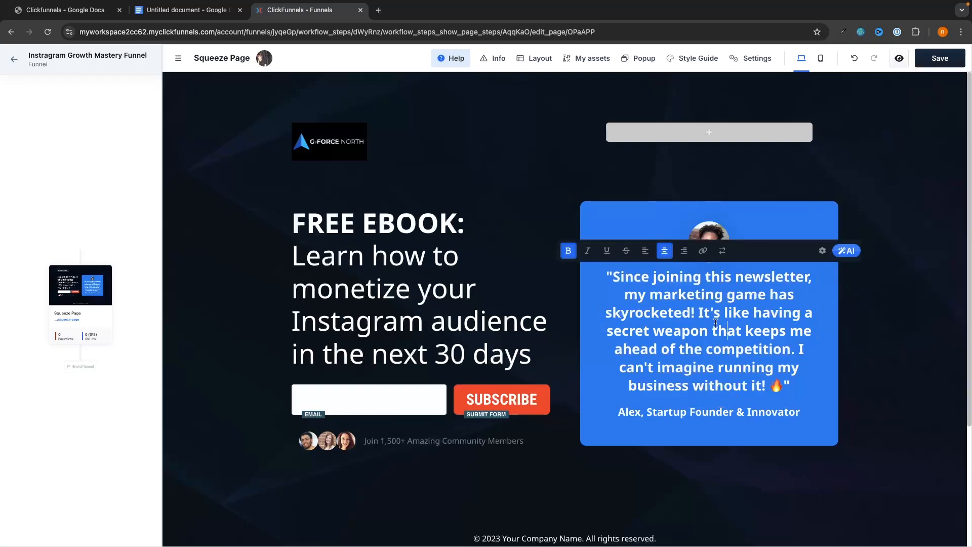
{"action": "left_click_drag", "start_coordinate": [783, 387], "coordinate": [612, 294]}
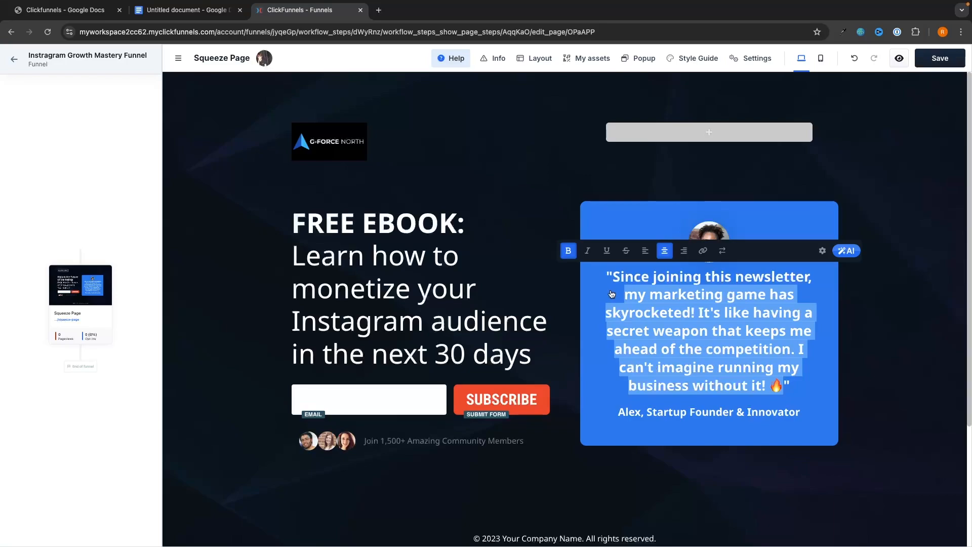
{"action": "left_click", "coordinate": [695, 342]}
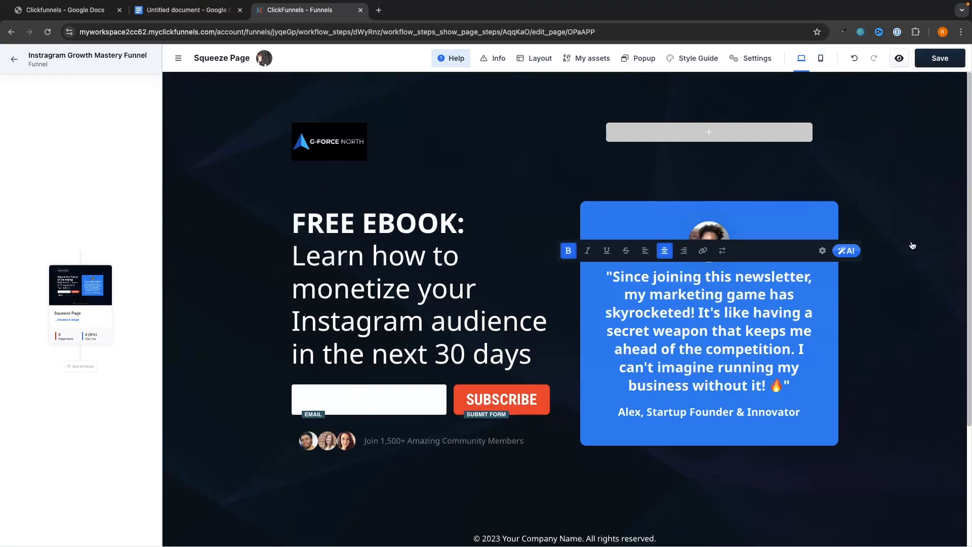
{"action": "left_click", "coordinate": [626, 215]}
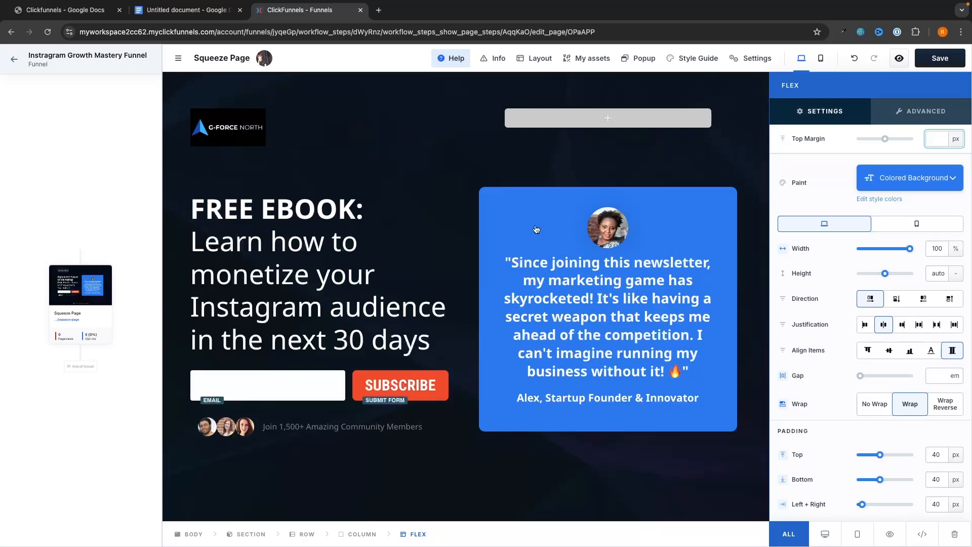
{"action": "left_click", "coordinate": [954, 534]}
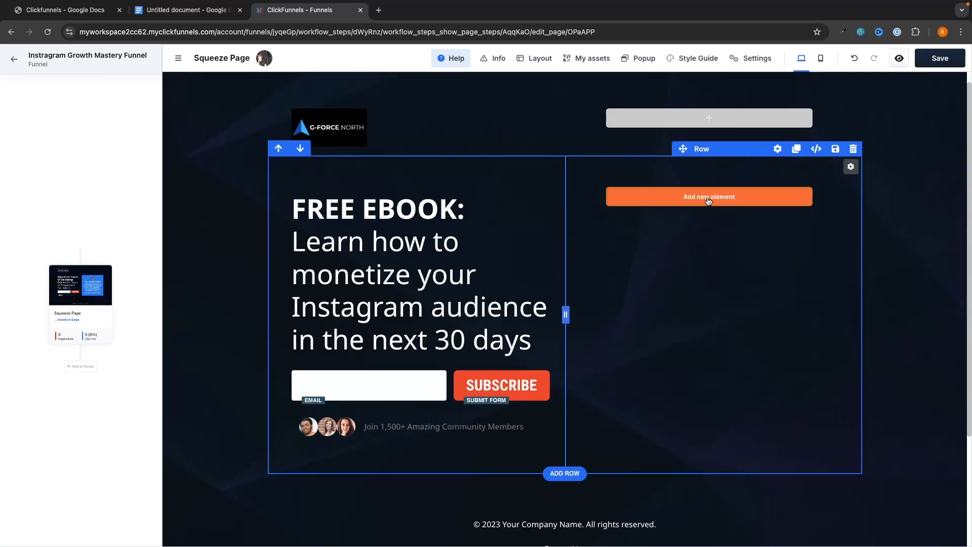
{"action": "left_click", "coordinate": [689, 198]}
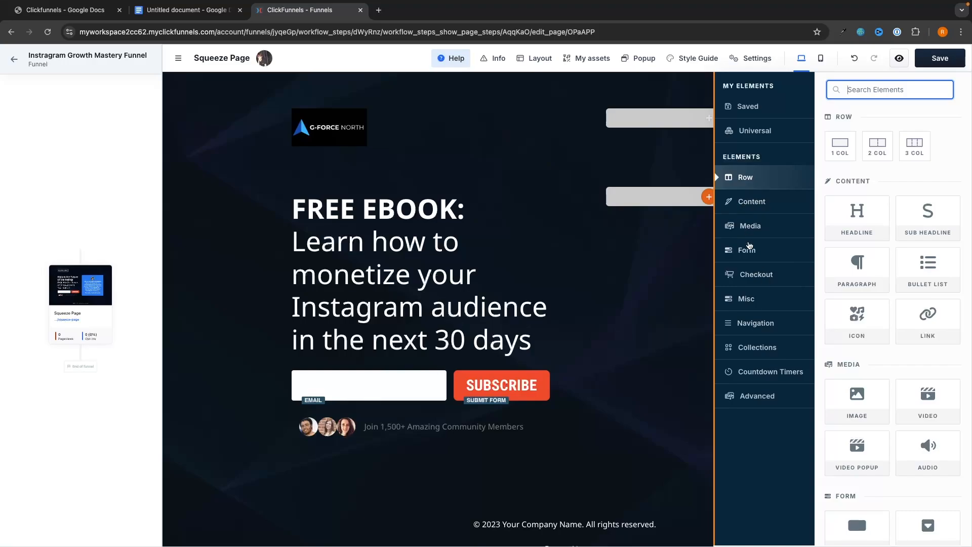
Add the Marketing Strategy book image to the right column with a -100 px top margin.
{"action": "left_click", "coordinate": [749, 226]}
{"action": "left_click_drag", "start_coordinate": [857, 147], "coordinate": [701, 198]}
{"action": "left_click", "coordinate": [691, 239]}
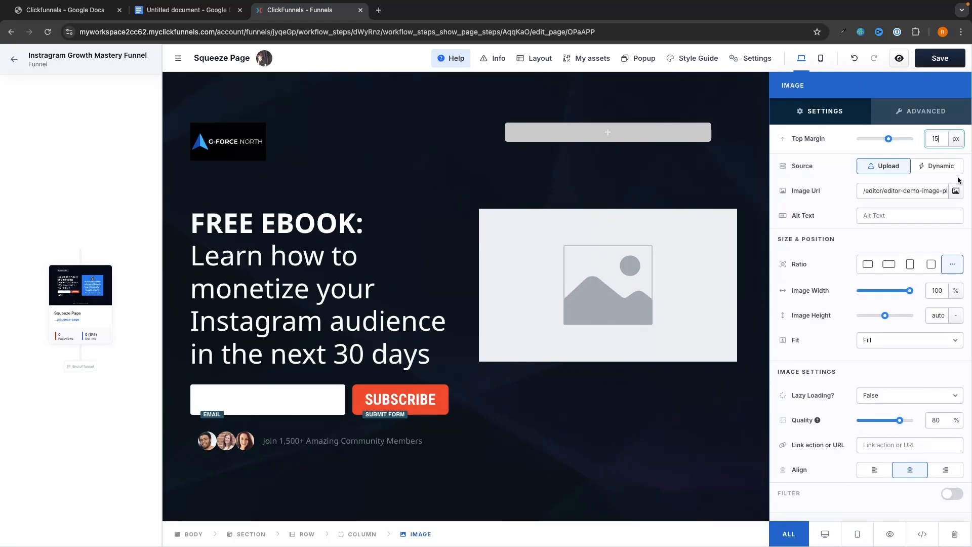
{"action": "left_click", "coordinate": [956, 191]}
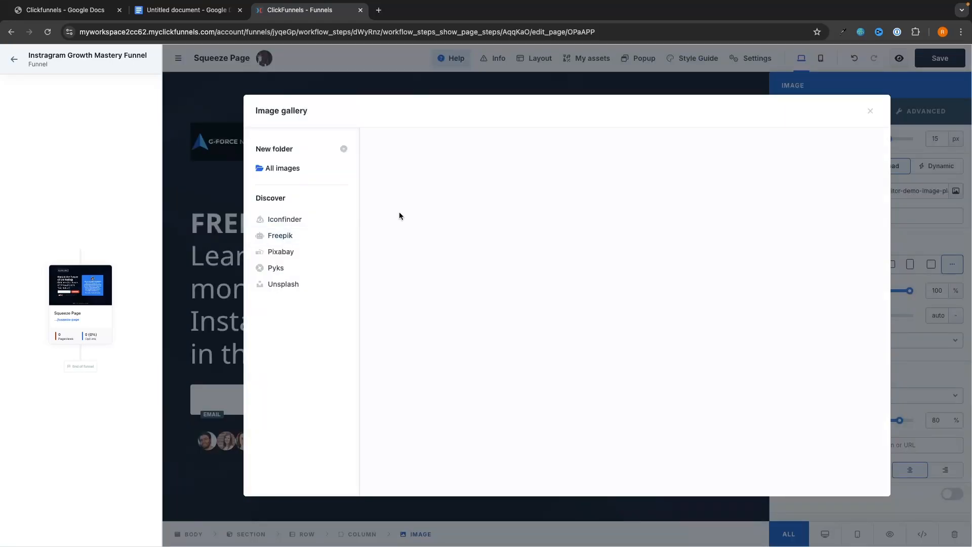
{"action": "left_click", "coordinate": [421, 435]}
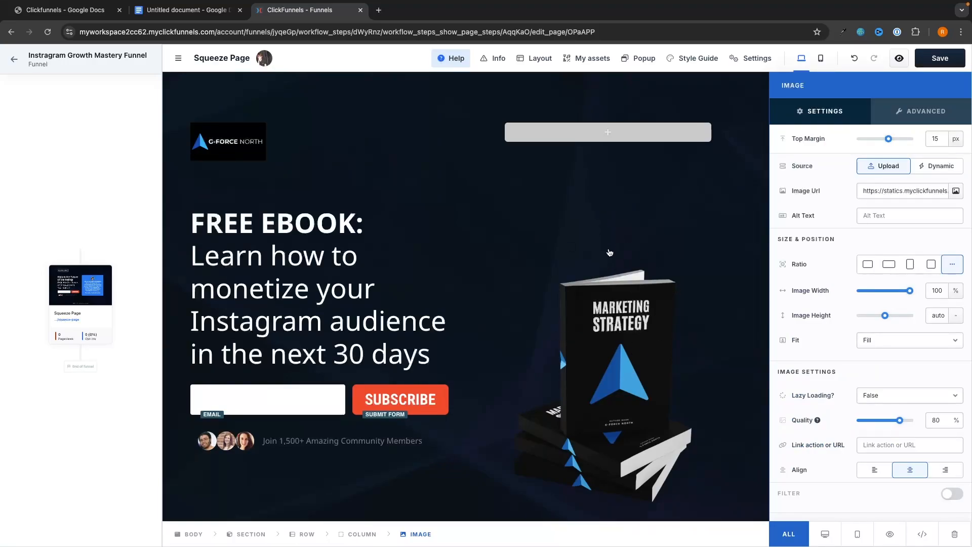
{"action": "left_click_drag", "start_coordinate": [889, 139], "coordinate": [835, 143]}
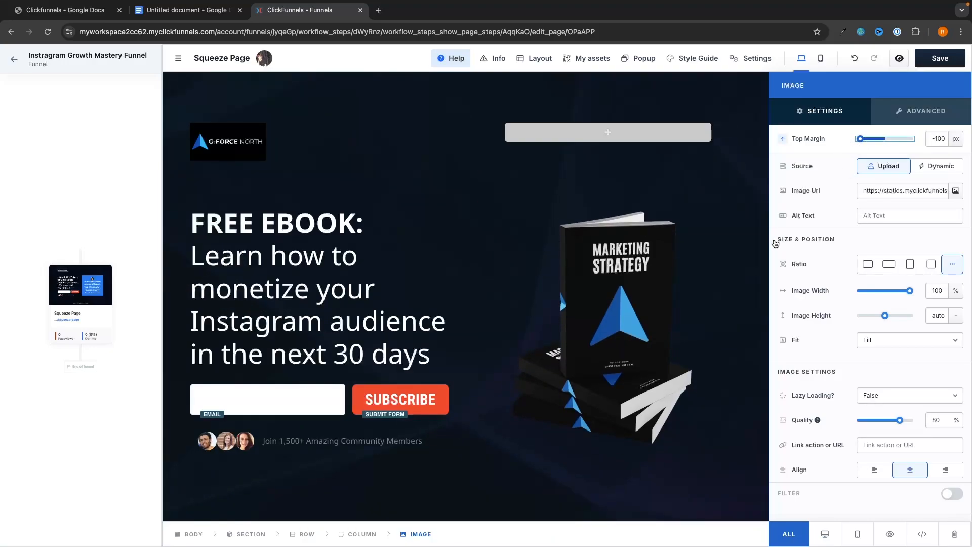
{"action": "left_click", "coordinate": [744, 282]}
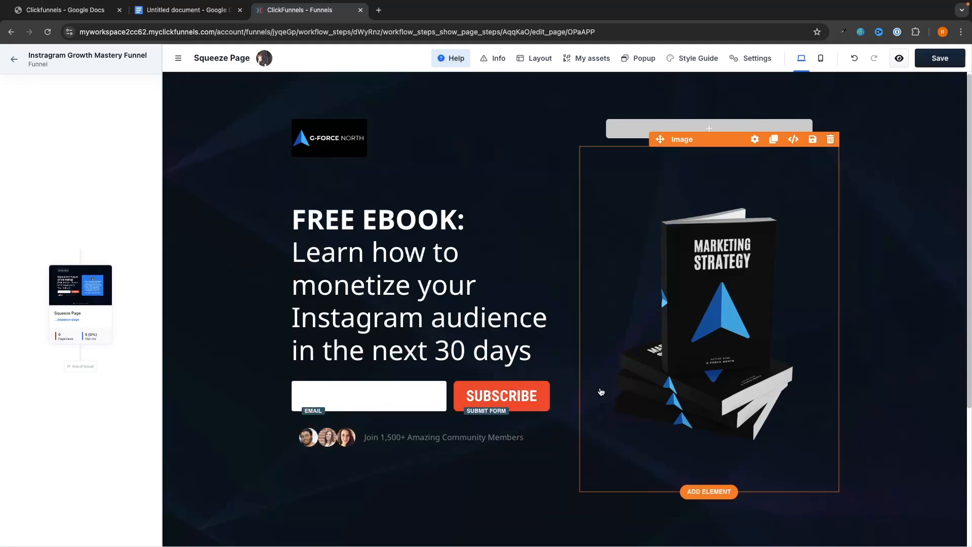
Add a one-column row with a chart icon below the opt-in form.
{"action": "scroll", "coordinate": [592, 262], "scroll_direction": "down", "scroll_amount": 3}
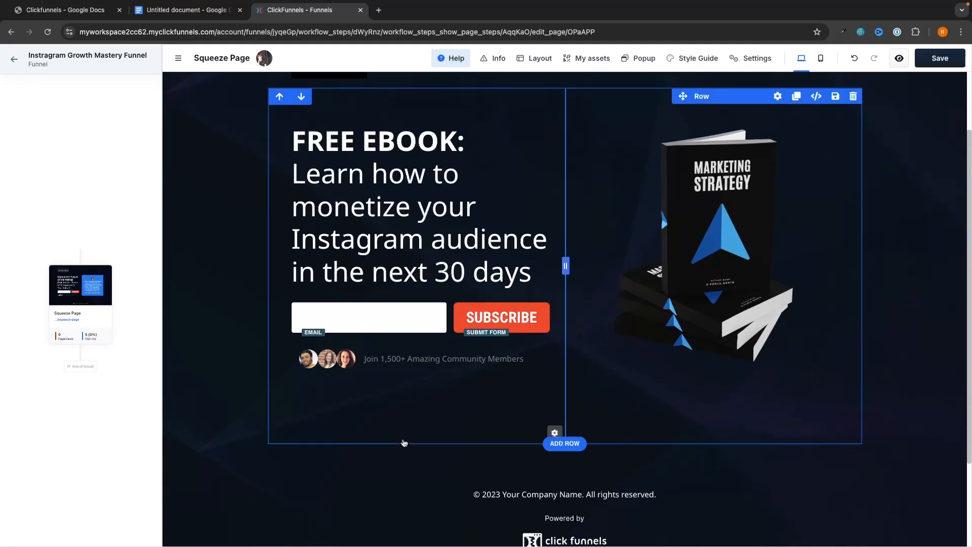
{"action": "scroll", "coordinate": [697, 357], "scroll_direction": "up", "scroll_amount": 3}
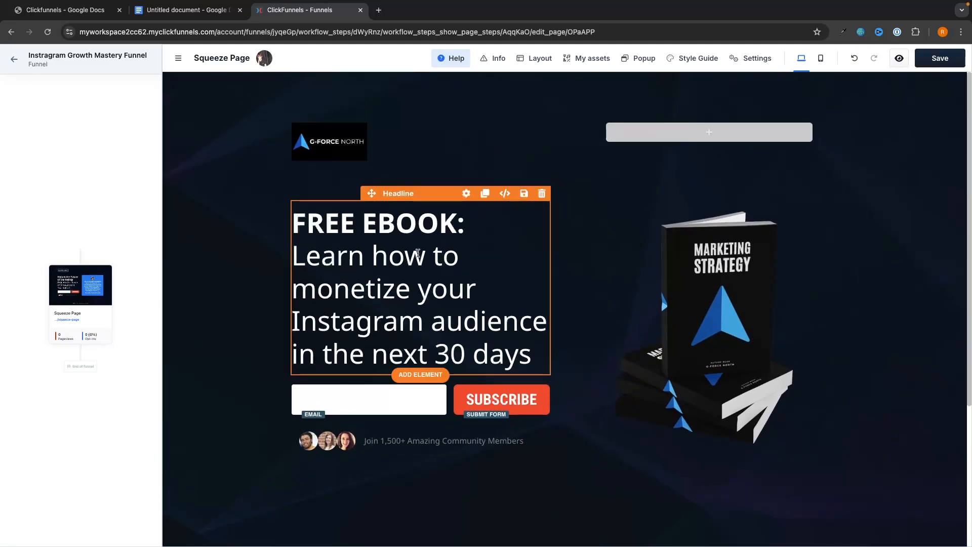
{"action": "scroll", "coordinate": [676, 291], "scroll_direction": "down", "scroll_amount": 2}
{"action": "scroll", "coordinate": [676, 292], "scroll_direction": "down", "scroll_amount": 2}
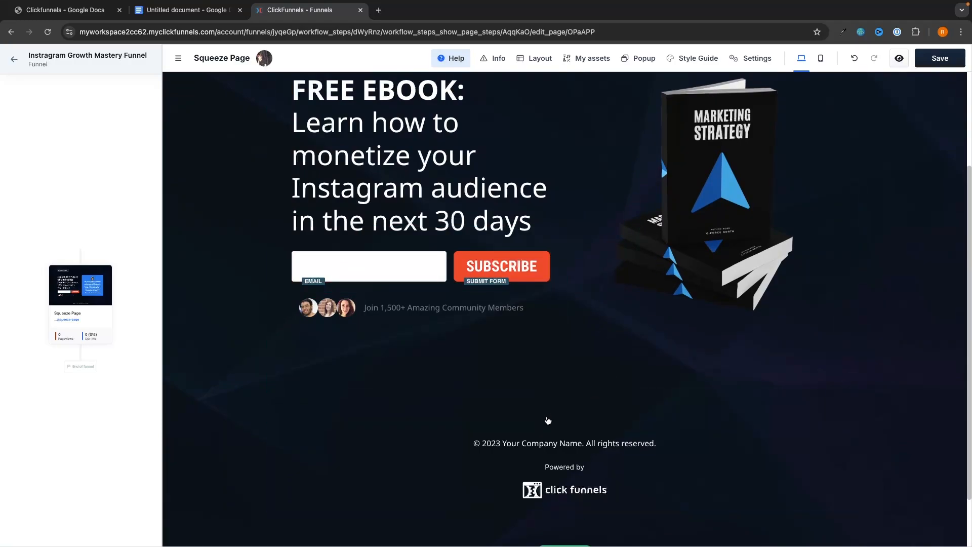
{"action": "left_click", "coordinate": [564, 392]}
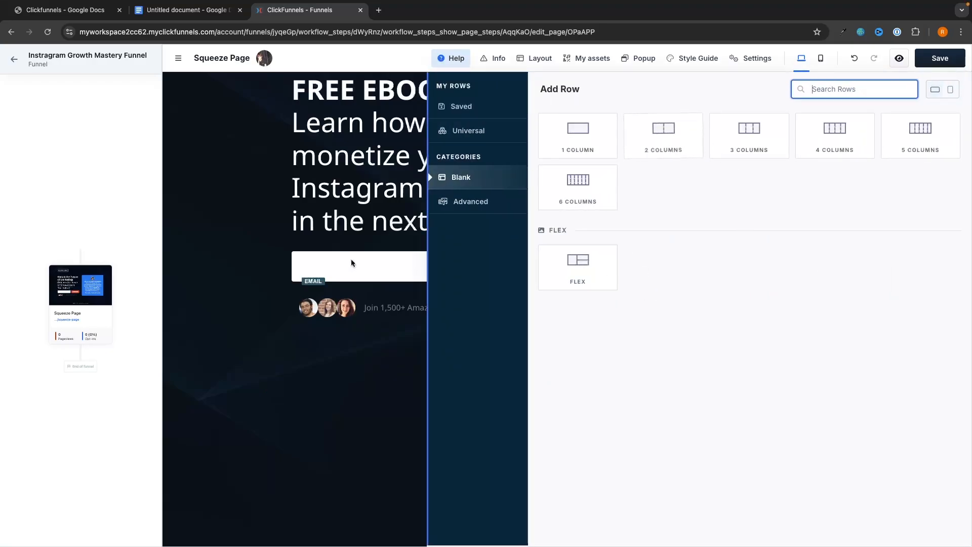
{"action": "left_click", "coordinate": [305, 347]}
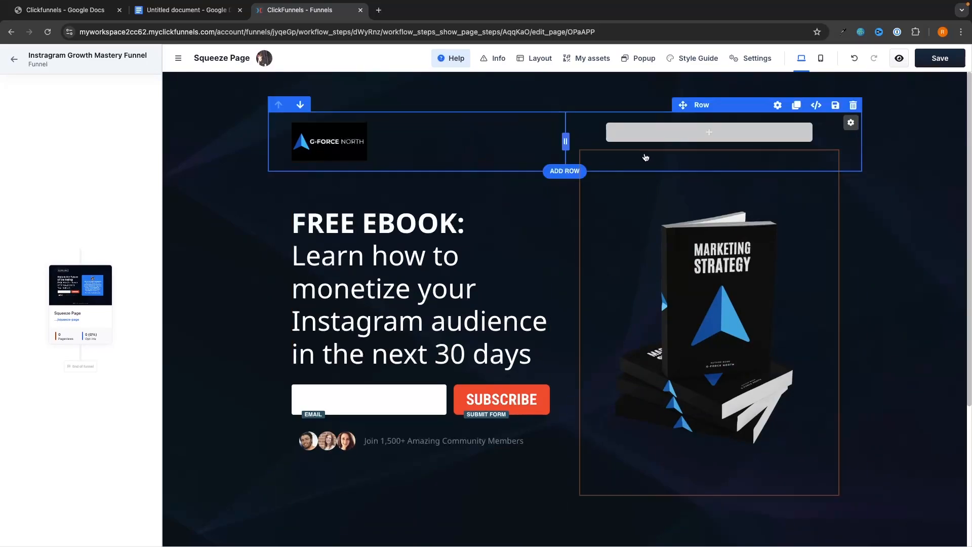
{"action": "scroll", "coordinate": [648, 202], "scroll_direction": "down", "scroll_amount": 3}
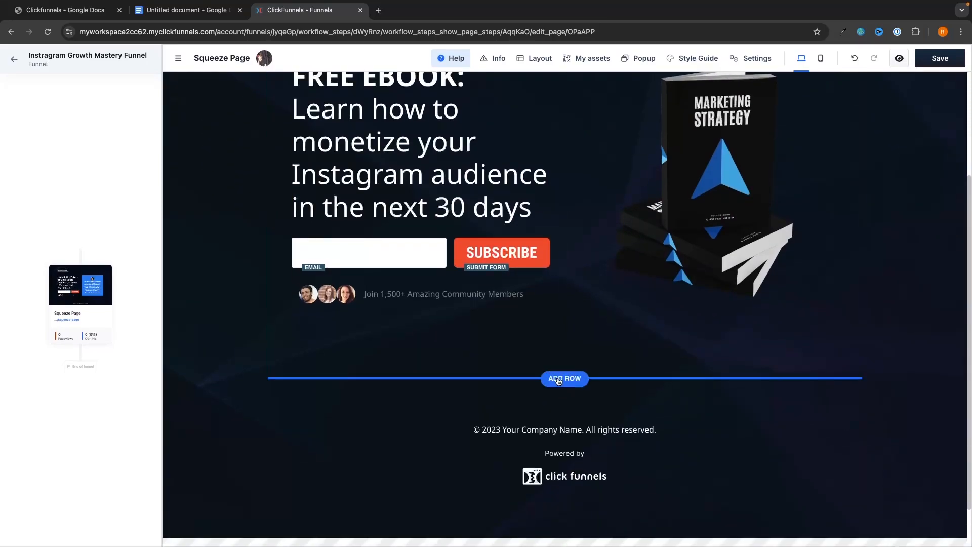
{"action": "left_click", "coordinate": [560, 378]}
{"action": "left_click", "coordinate": [587, 130]}
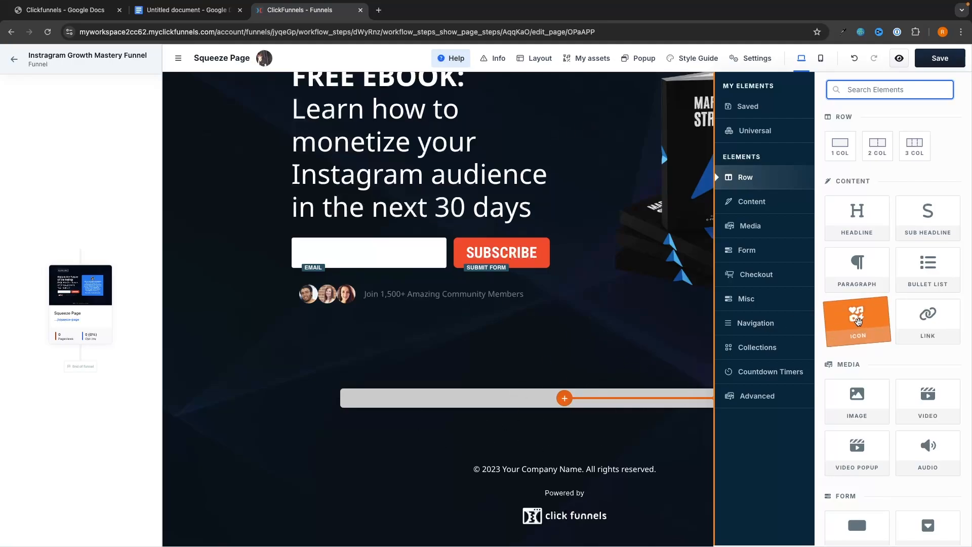
{"action": "left_click_drag", "start_coordinate": [860, 316], "coordinate": [574, 408]}
{"action": "scroll", "coordinate": [885, 305], "scroll_direction": "down", "scroll_amount": 8}
{"action": "scroll", "coordinate": [886, 306], "scroll_direction": "up", "scroll_amount": 8}
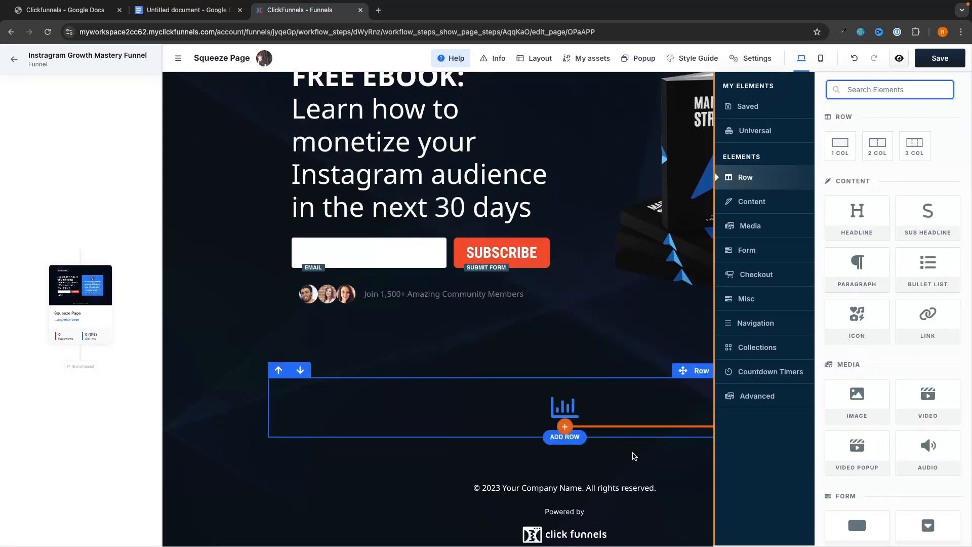
{"action": "left_click", "coordinate": [572, 420]}
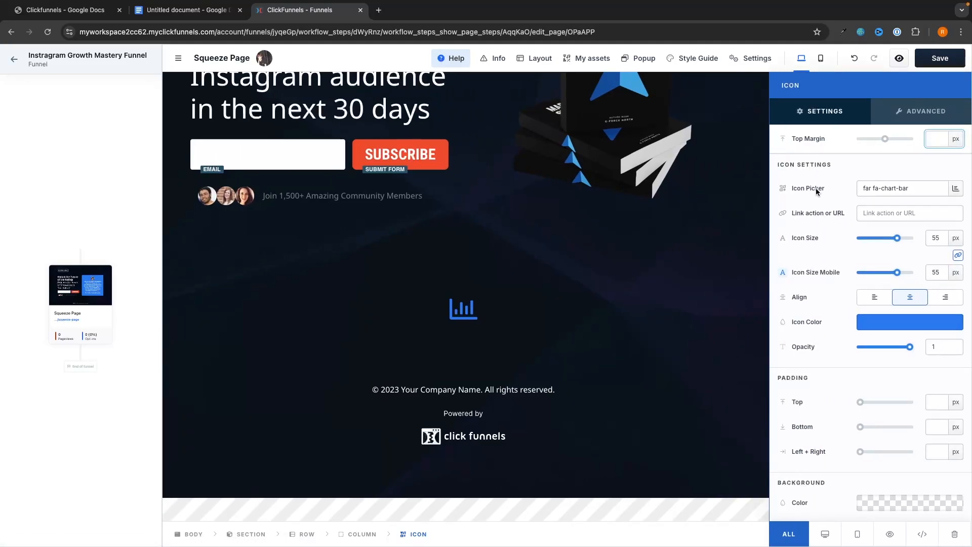
{"action": "left_click", "coordinate": [469, 236]}
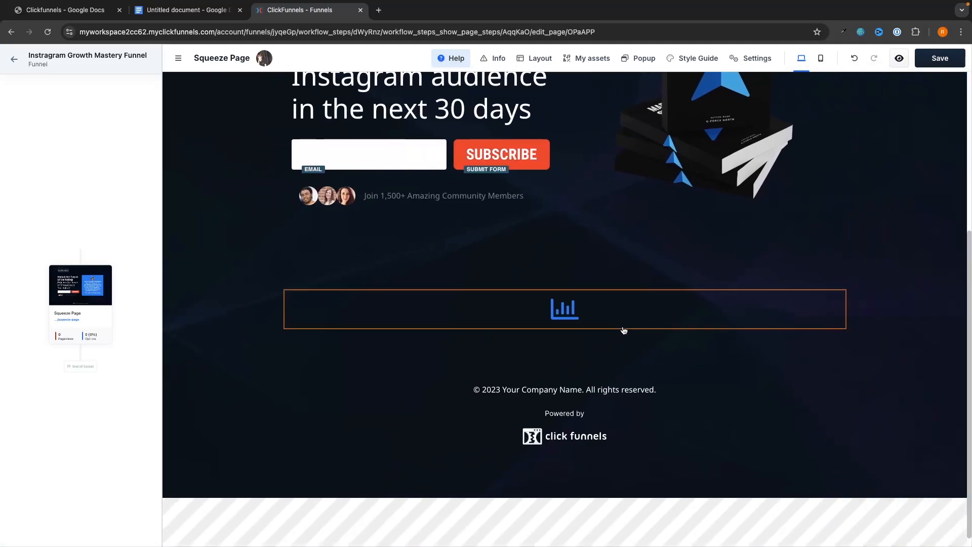
Delete the old chart icon and its row, then add a three-column row with an icon per column.
{"action": "left_click", "coordinate": [837, 282]}
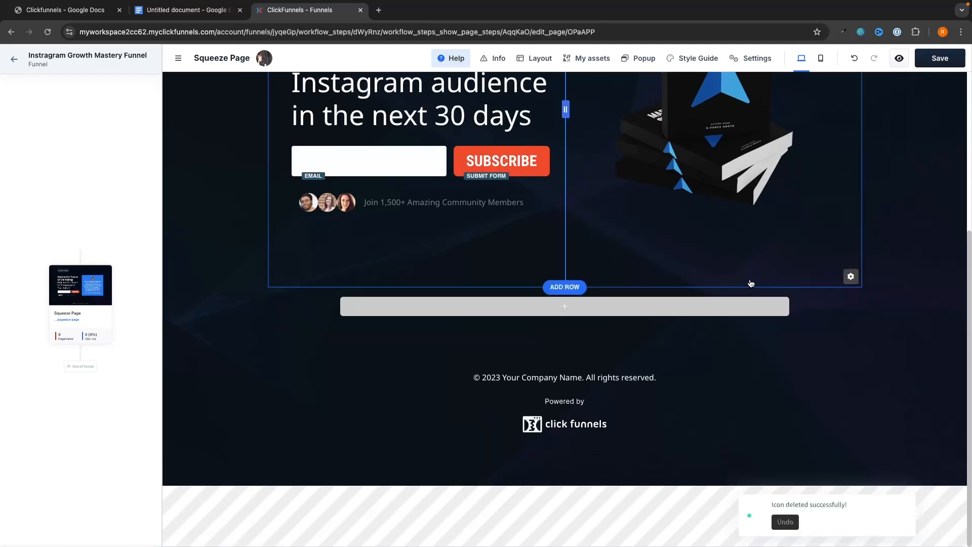
{"action": "left_click", "coordinate": [853, 279]}
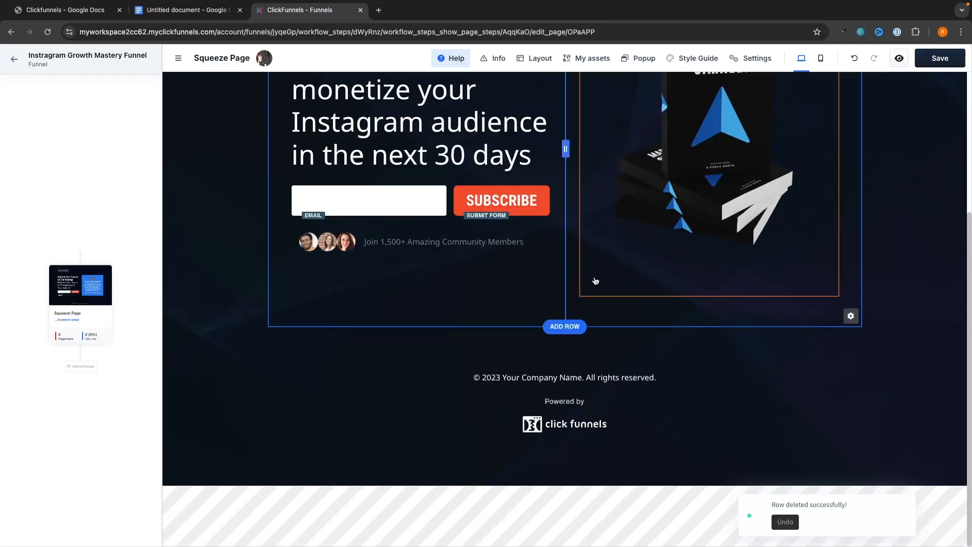
{"action": "left_click", "coordinate": [562, 323]}
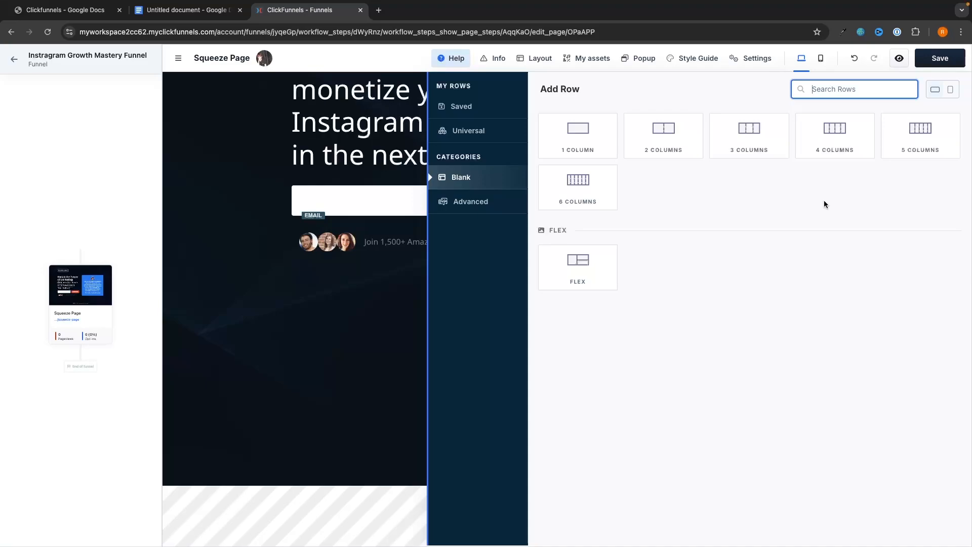
{"action": "left_click", "coordinate": [782, 129]}
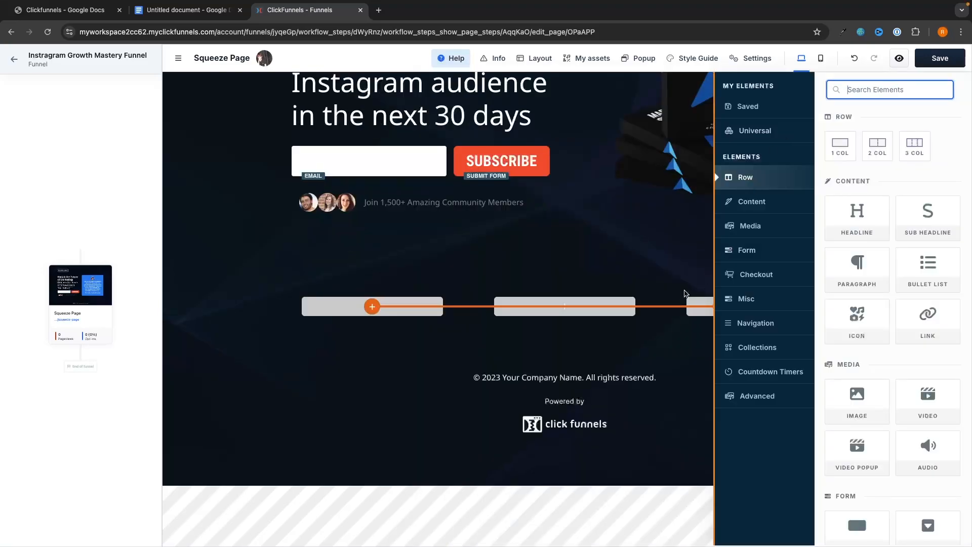
{"action": "left_click_drag", "start_coordinate": [849, 315], "coordinate": [363, 313]}
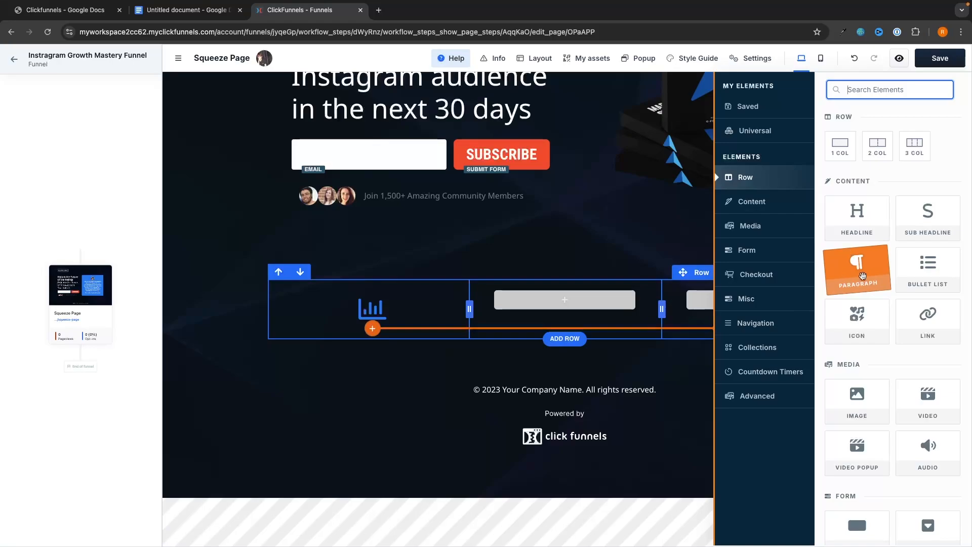
{"action": "left_click_drag", "start_coordinate": [850, 300], "coordinate": [567, 312]}
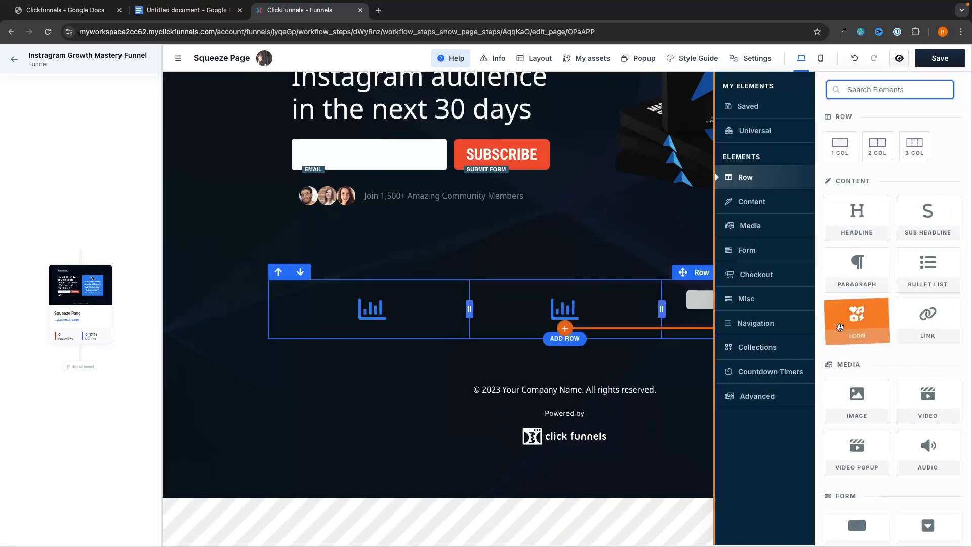
{"action": "left_click_drag", "start_coordinate": [857, 319], "coordinate": [750, 310]}
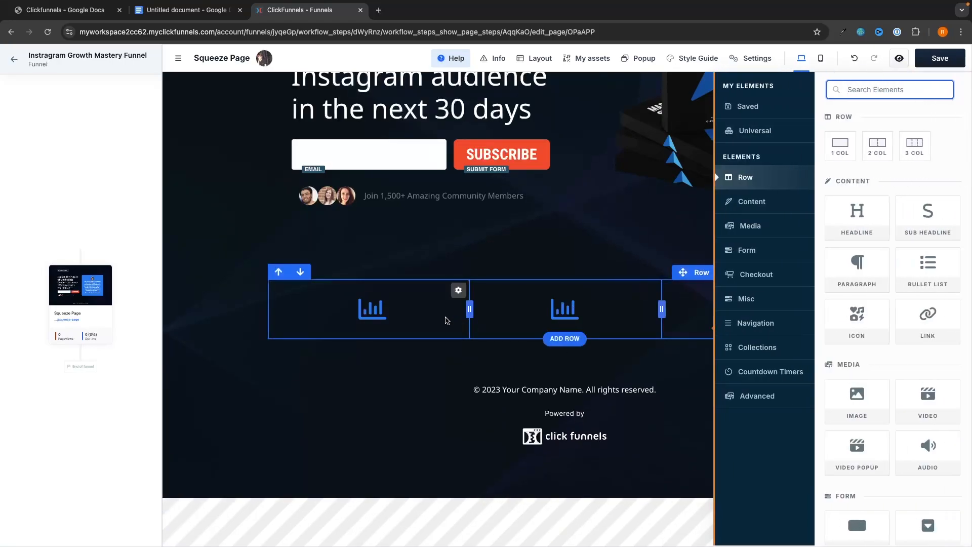
Change the first icon to the Instagram icon.
{"action": "left_click", "coordinate": [386, 316]}
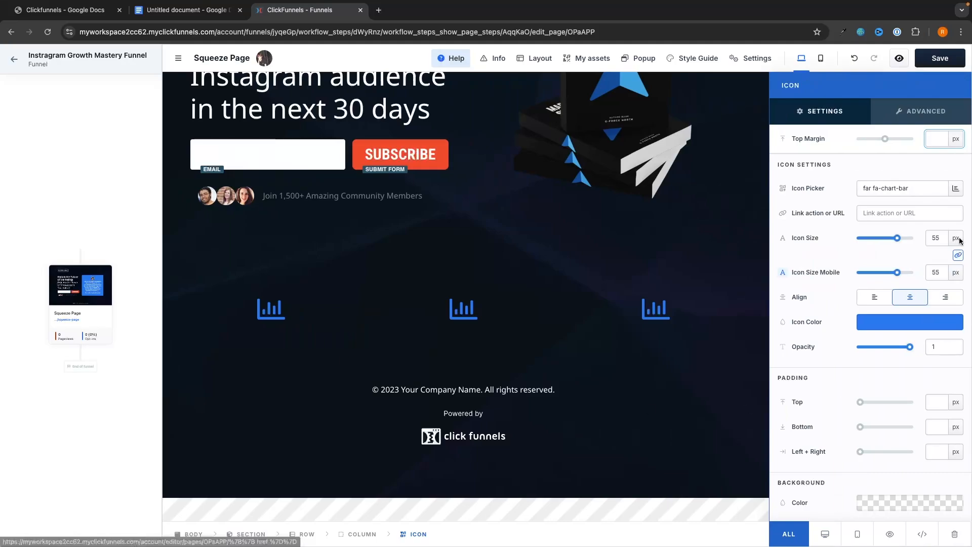
{"action": "left_click", "coordinate": [954, 189]}
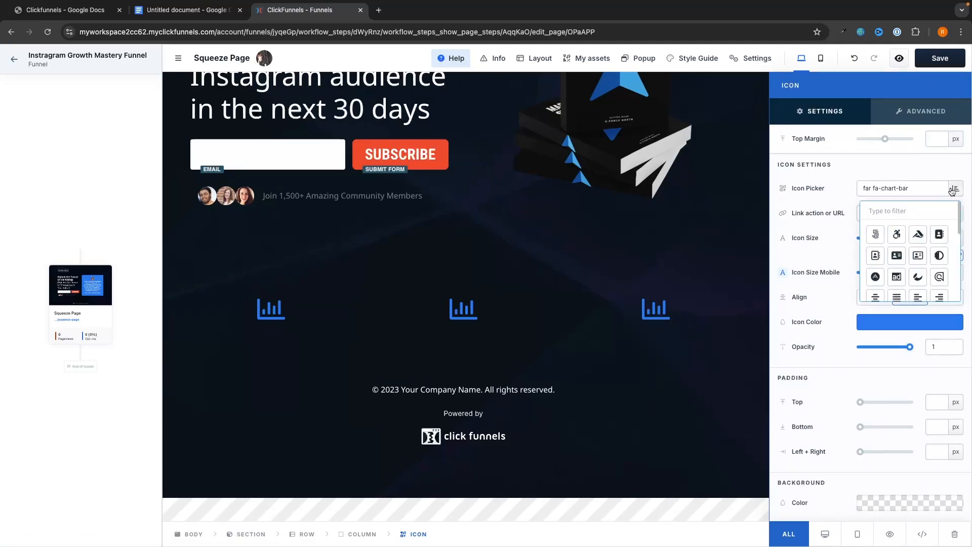
{"action": "left_click", "coordinate": [906, 209]}
{"action": "type", "text": "ins"}
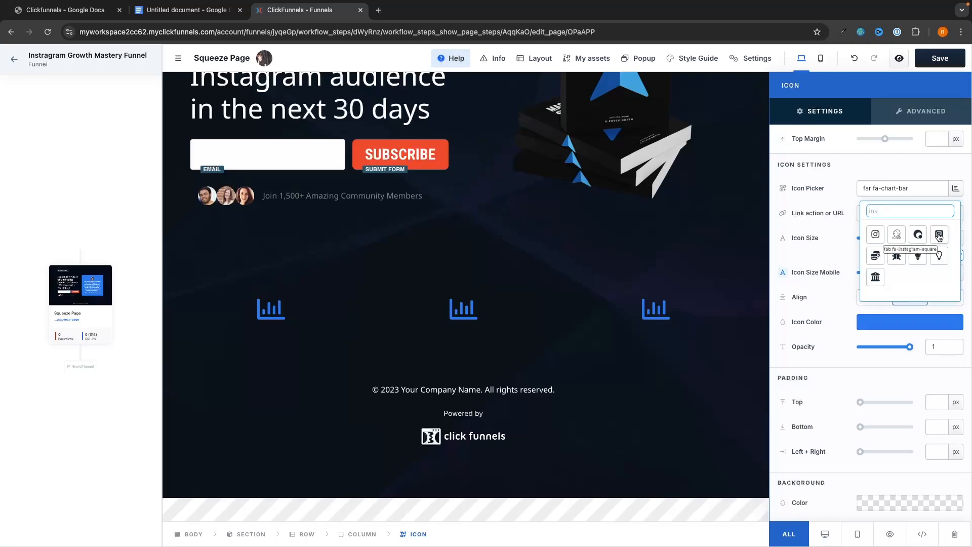
{"action": "left_click", "coordinate": [876, 233]}
{"action": "left_click", "coordinate": [501, 319]}
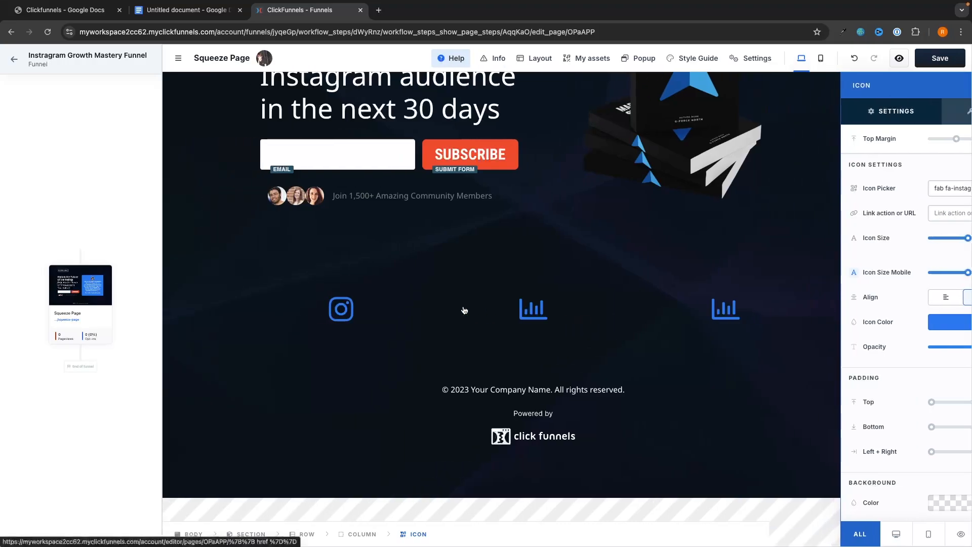
Change the middle icon to YouTube and the third icon to Pinterest.
{"action": "left_click", "coordinate": [563, 313]}
{"action": "left_click", "coordinate": [907, 192]}
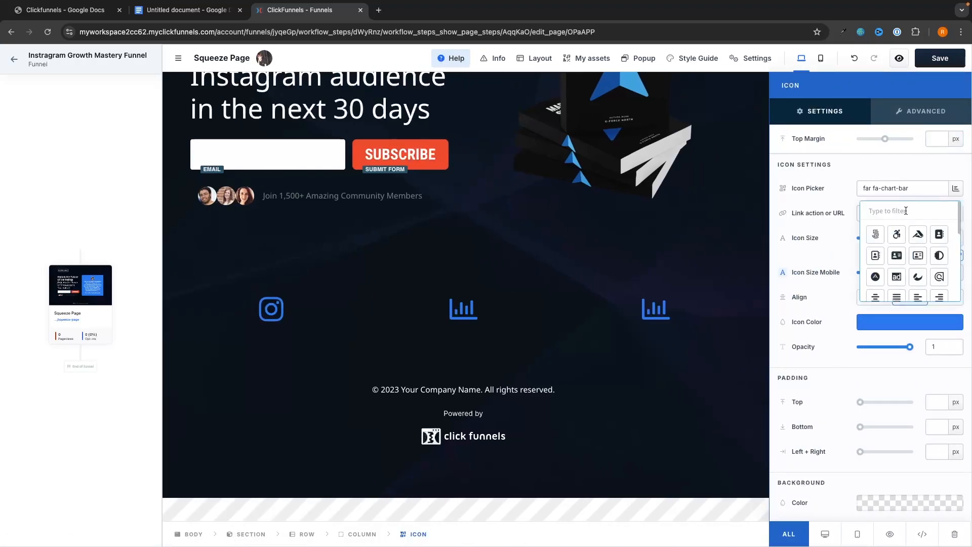
{"action": "left_click", "coordinate": [905, 211]}
{"action": "type", "text": "yo"}
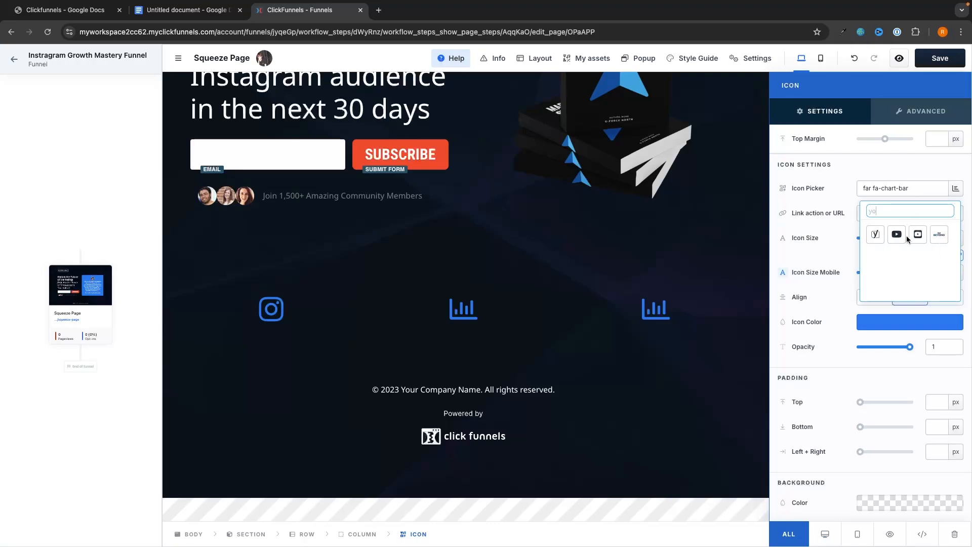
{"action": "left_click", "coordinate": [897, 235]}
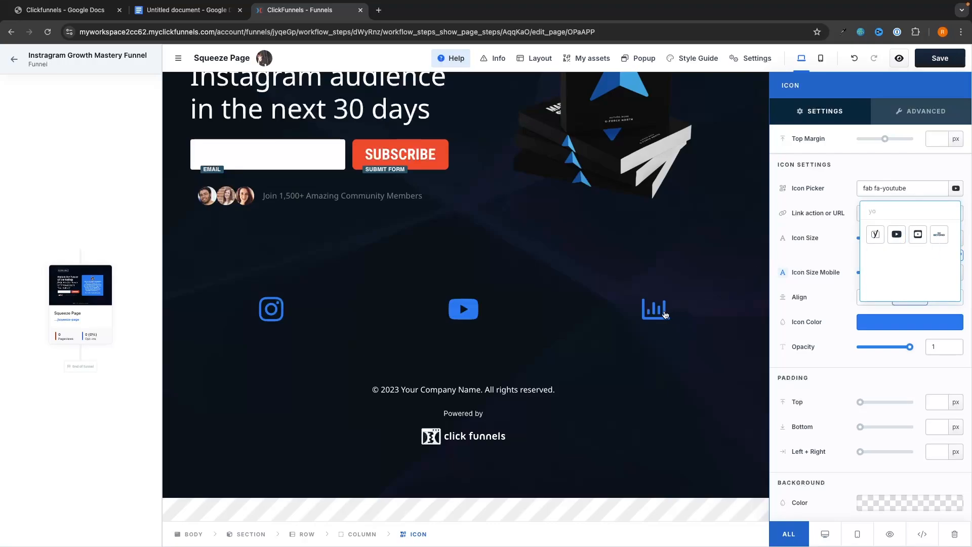
{"action": "left_click", "coordinate": [664, 315]}
{"action": "triple_click", "coordinate": [900, 189]}
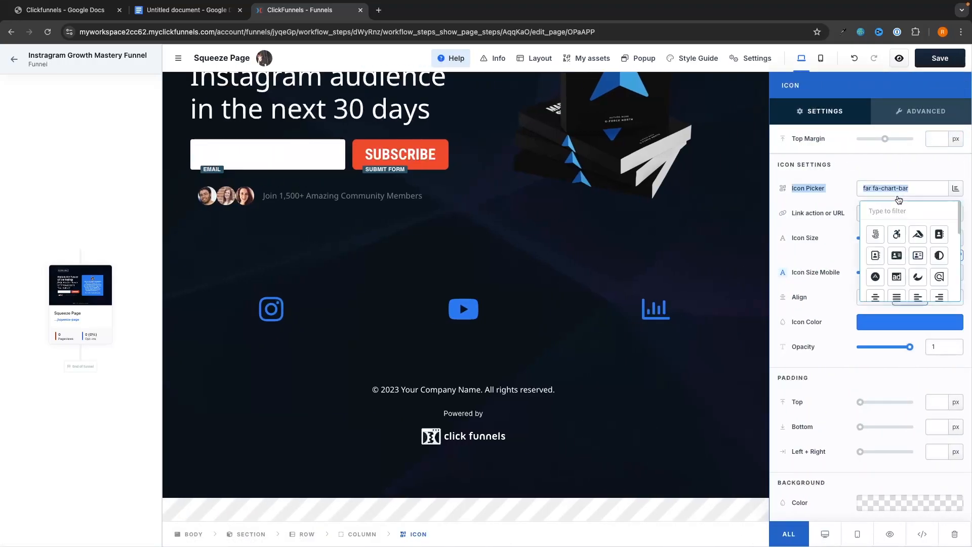
{"action": "left_click", "coordinate": [895, 207]}
{"action": "type", "text": "pint"}
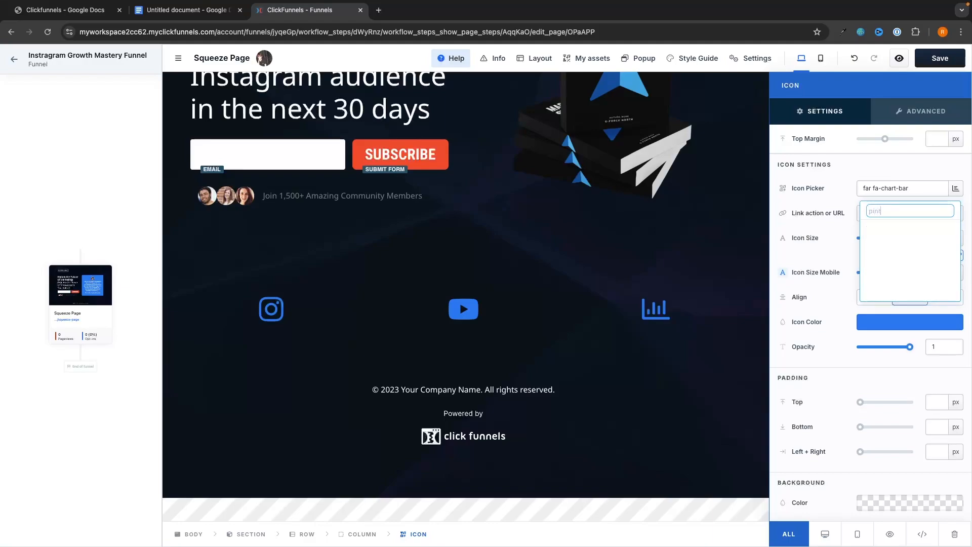
{"action": "left_click", "coordinate": [897, 235]}
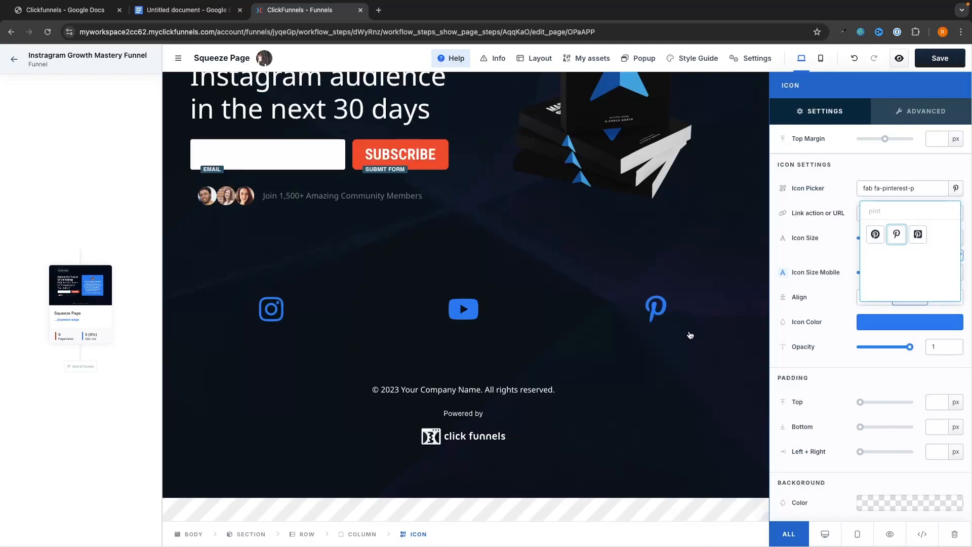
Set the Pinterest and YouTube icon colour to white (ffffff).
{"action": "left_click", "coordinate": [879, 324]}
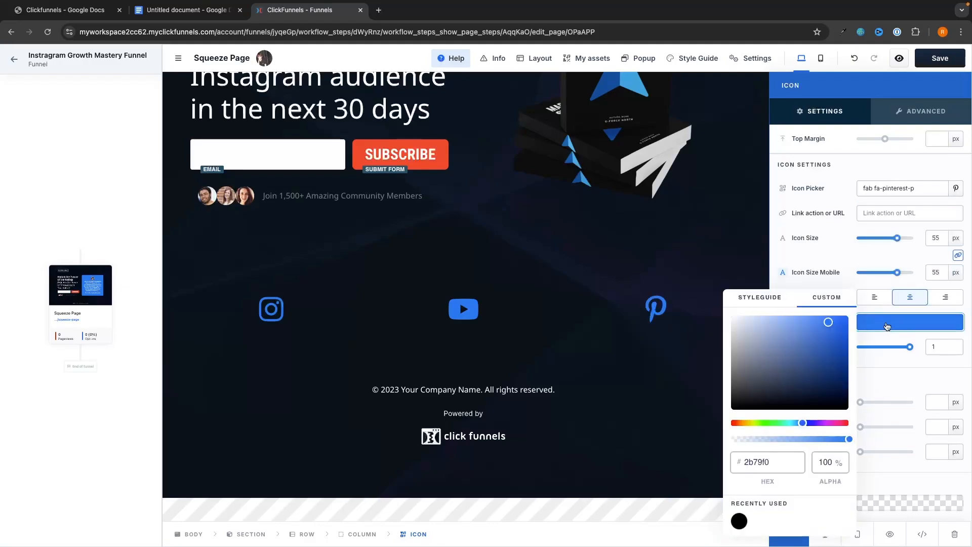
{"action": "left_click_drag", "start_coordinate": [828, 320], "coordinate": [702, 315]}
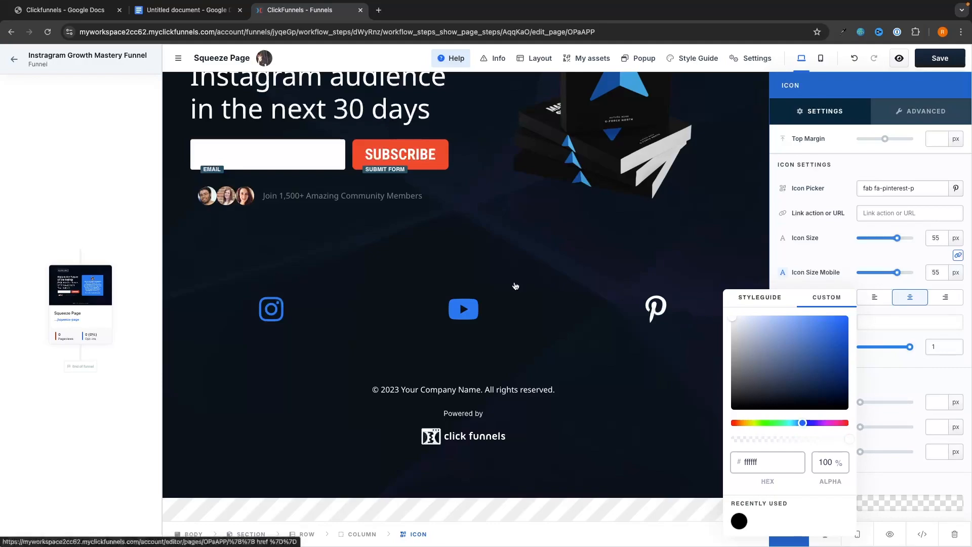
{"action": "left_click", "coordinate": [471, 308]}
{"action": "left_click", "coordinate": [550, 320]}
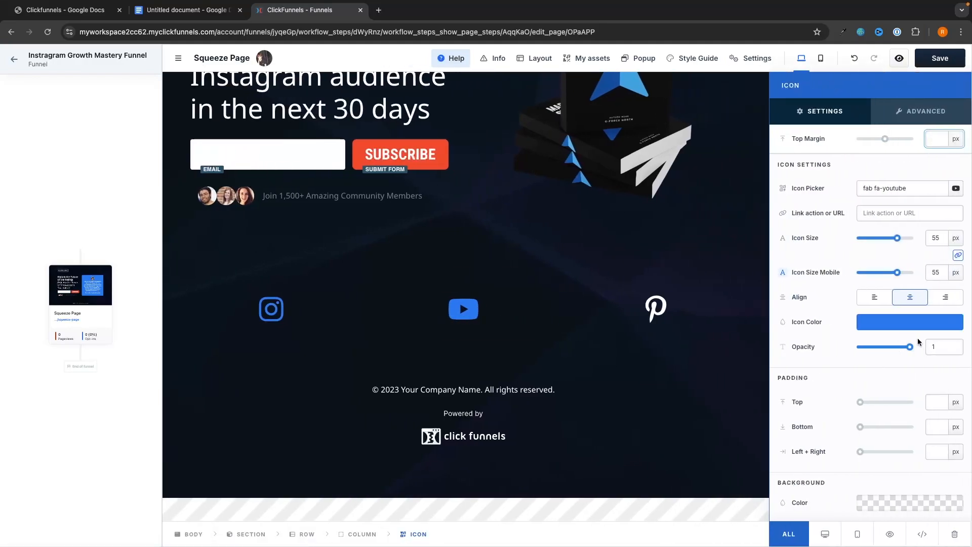
{"action": "left_click", "coordinate": [867, 330]}
{"action": "left_click_drag", "start_coordinate": [753, 340], "coordinate": [728, 296]}
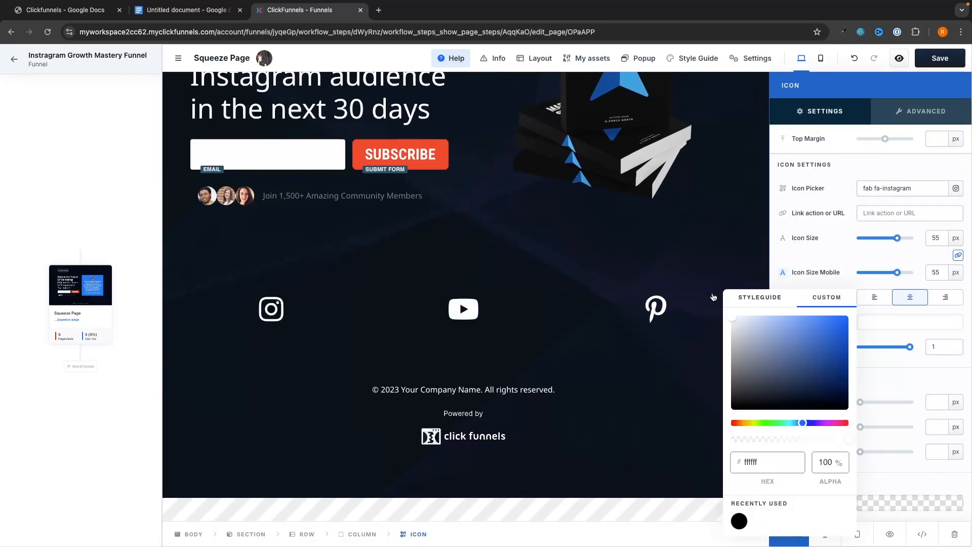
{"action": "left_click", "coordinate": [615, 311]}
{"action": "scroll", "coordinate": [636, 304], "scroll_direction": "up", "scroll_amount": 3}
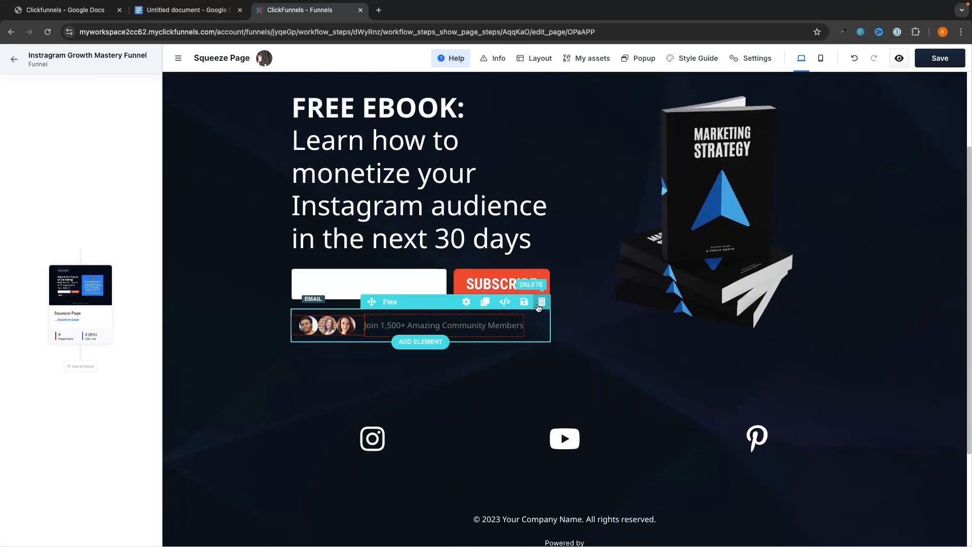
Delete the community-members row under the opt-in form and check the email field's settings.
{"action": "left_click", "coordinate": [538, 303]}
{"action": "scroll", "coordinate": [567, 336], "scroll_direction": "up", "scroll_amount": 2}
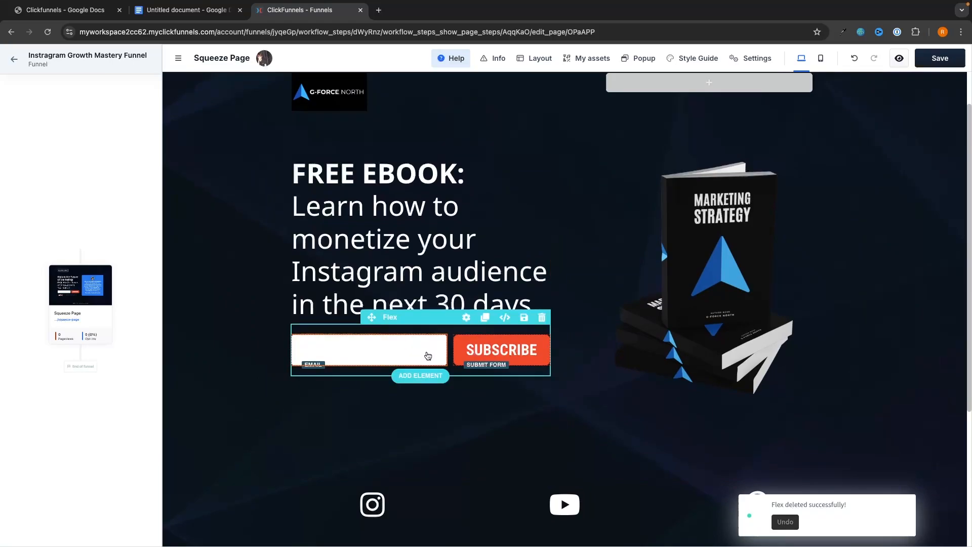
{"action": "left_click", "coordinate": [434, 349]}
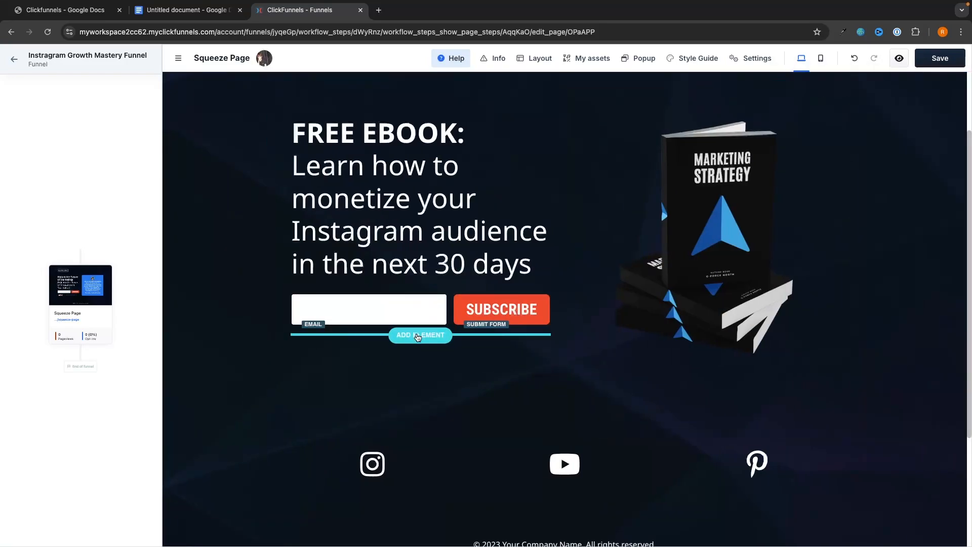
Add a First Name input field to the form and move it above the email field.
{"action": "left_click", "coordinate": [420, 335]}
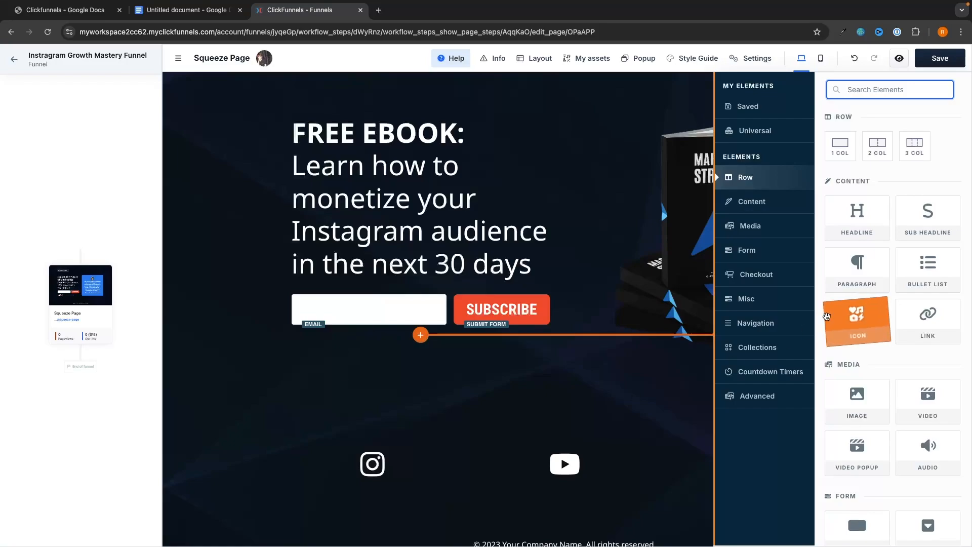
{"action": "scroll", "coordinate": [861, 314], "scroll_direction": "down", "scroll_amount": 4}
{"action": "scroll", "coordinate": [870, 283], "scroll_direction": "down", "scroll_amount": 2}
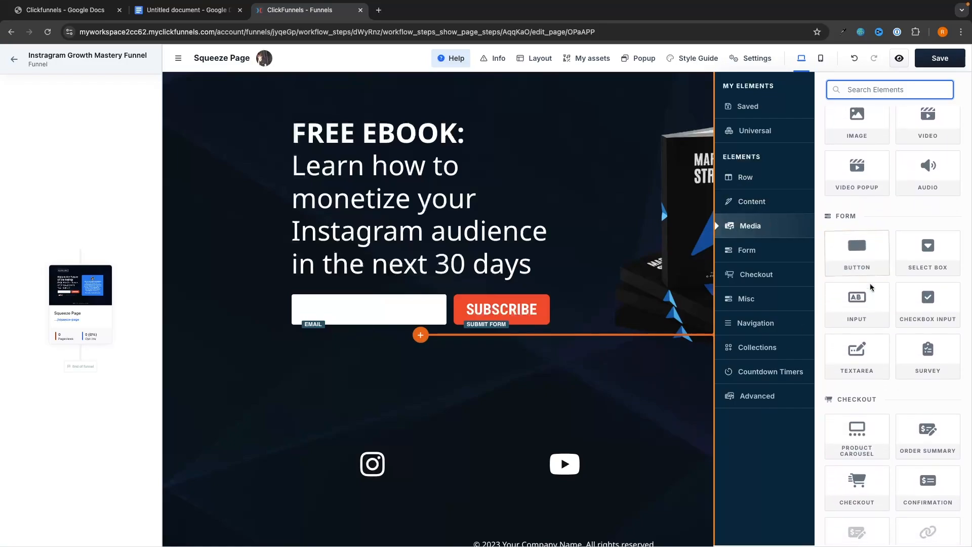
{"action": "left_click", "coordinate": [861, 286]}
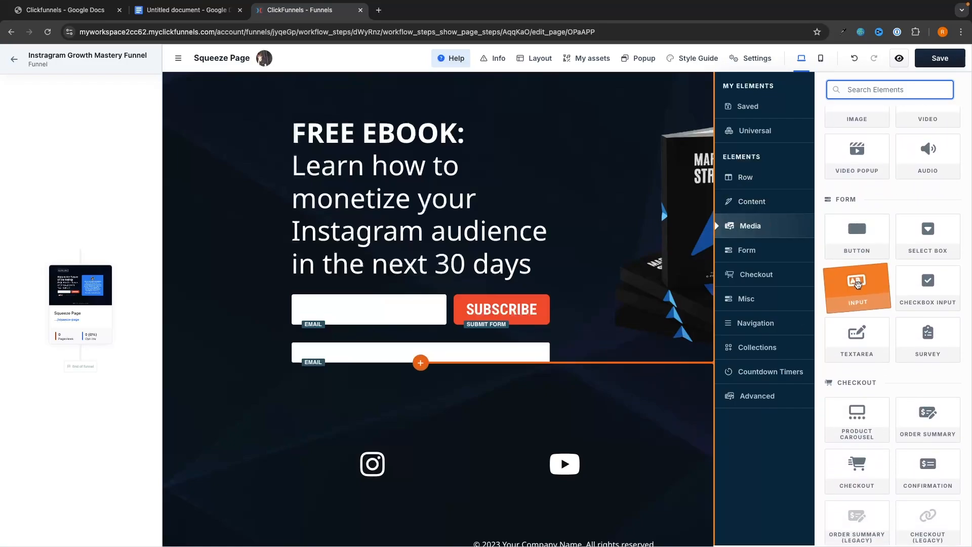
{"action": "left_click", "coordinate": [452, 353]}
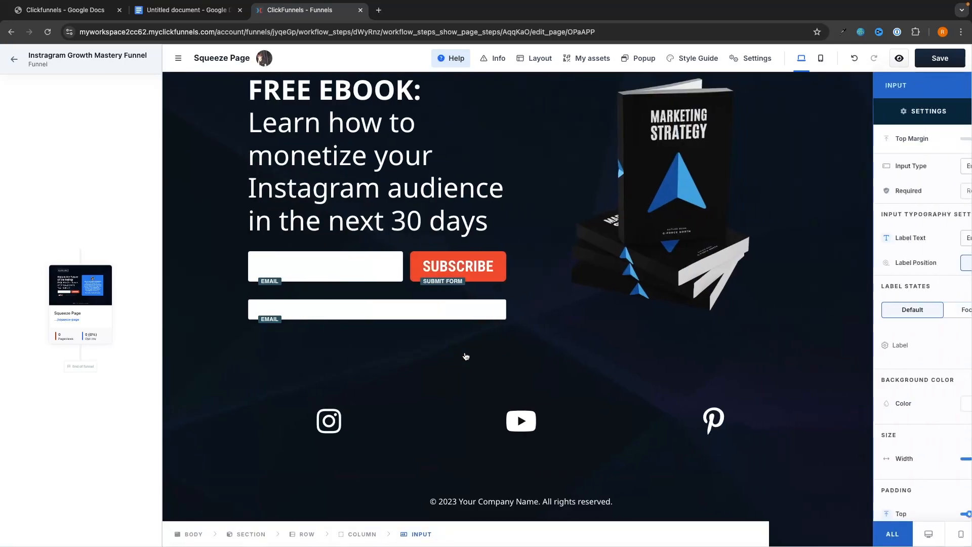
{"action": "left_click", "coordinate": [889, 170]}
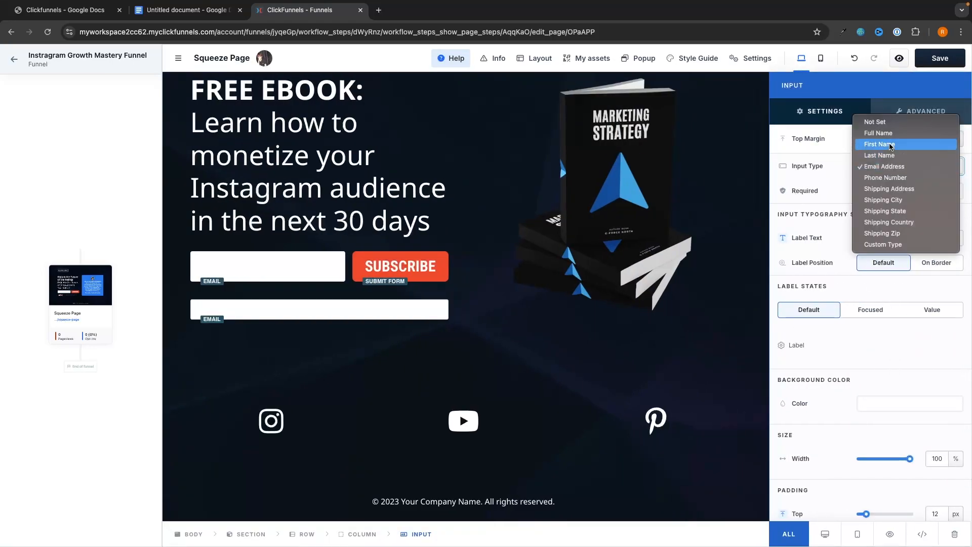
{"action": "left_click", "coordinate": [890, 146]}
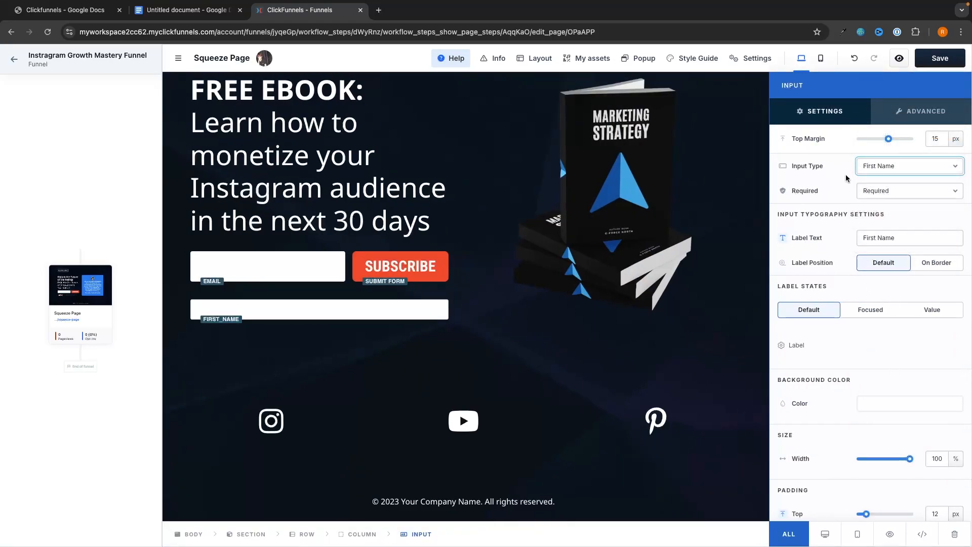
{"action": "left_click_drag", "start_coordinate": [370, 298], "coordinate": [405, 329]}
{"action": "scroll", "coordinate": [568, 435], "scroll_direction": "down", "scroll_amount": 5}
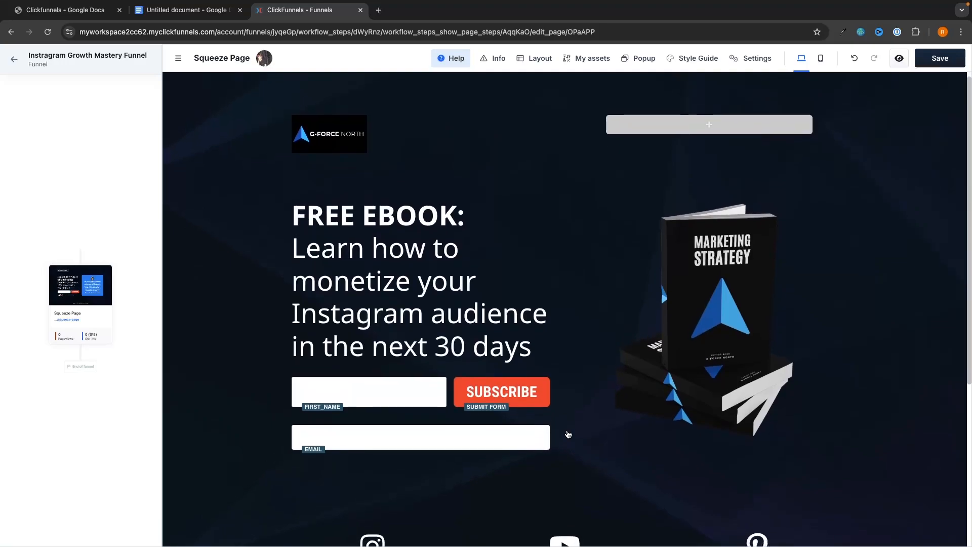
{"action": "scroll", "coordinate": [568, 435], "scroll_direction": "up", "scroll_amount": 3}
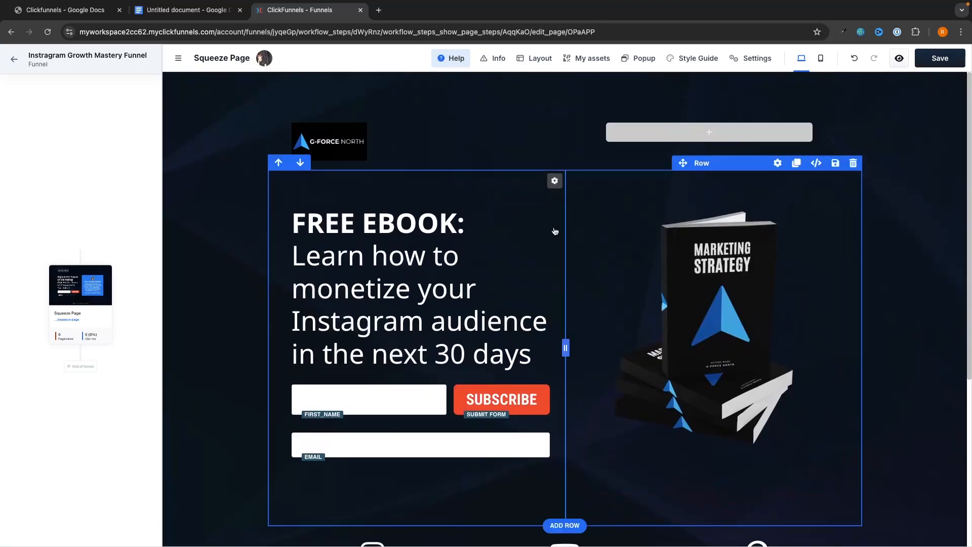
{"action": "scroll", "coordinate": [557, 304], "scroll_direction": "up", "scroll_amount": 1}
{"action": "scroll", "coordinate": [557, 305], "scroll_direction": "up", "scroll_amount": 1}
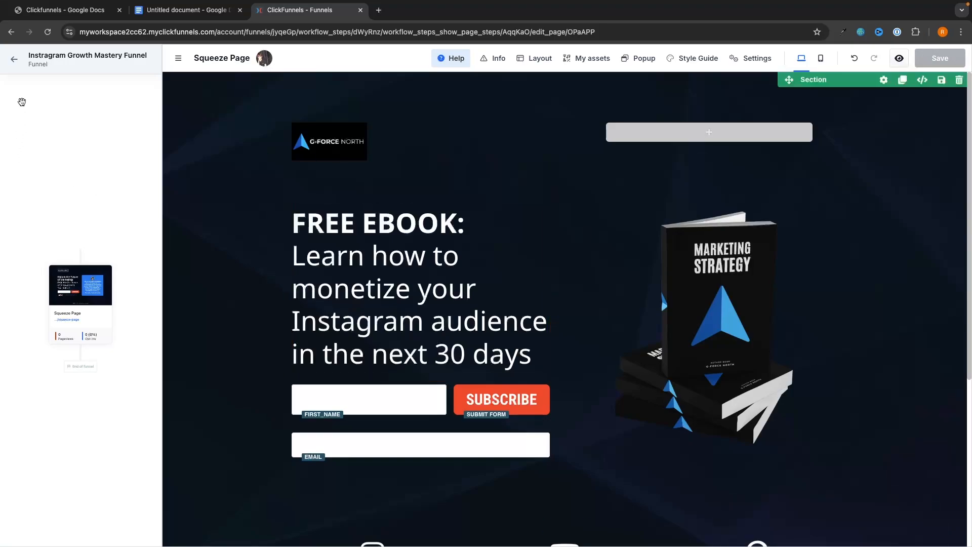
Back in the funnel overview, browse Sales page templates for a step after Squeeze Page.
{"action": "left_click", "coordinate": [15, 61]}
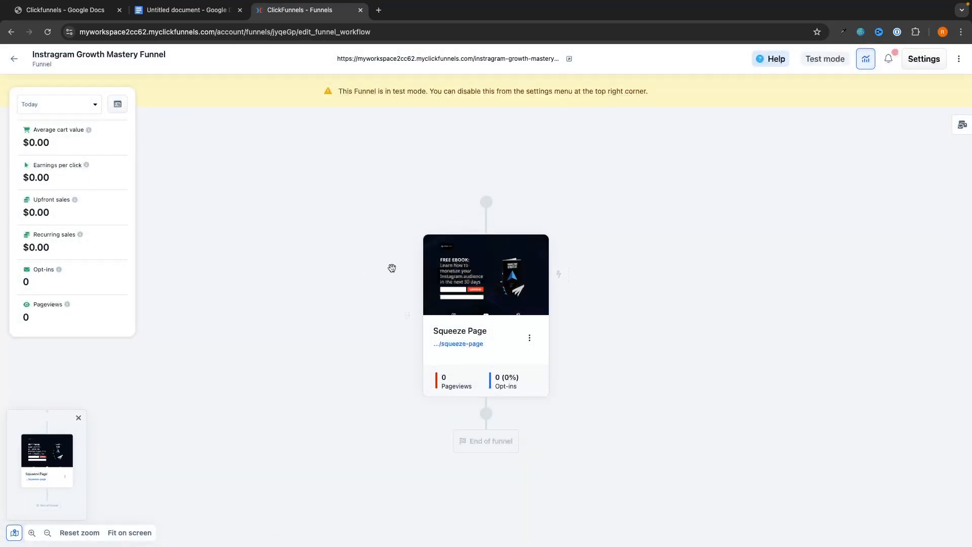
{"action": "mouse_move", "coordinate": [447, 269]}
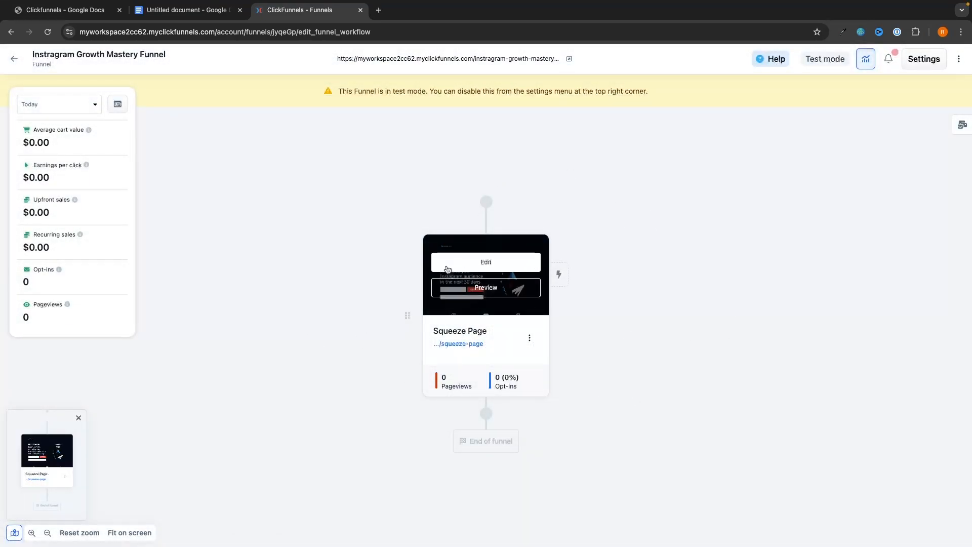
{"action": "left_click", "coordinate": [486, 413]}
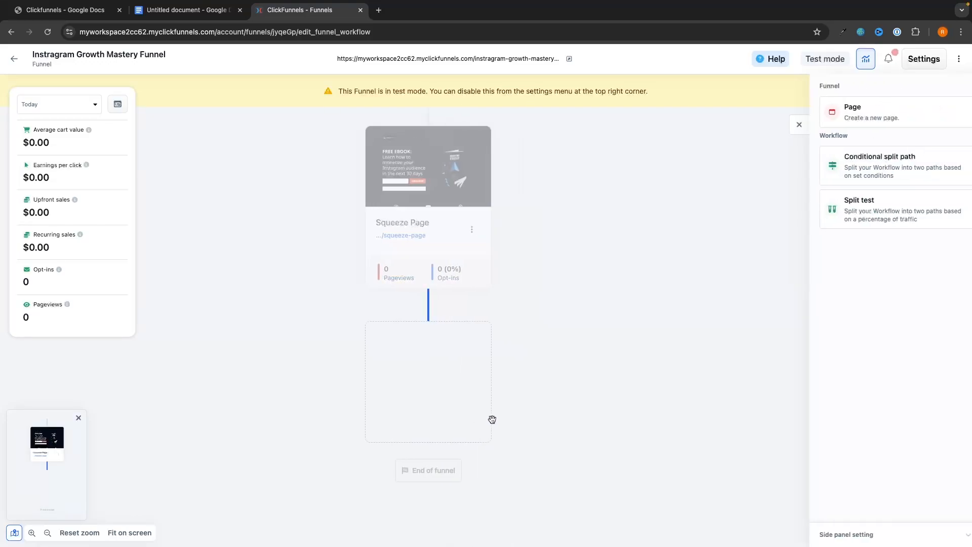
{"action": "left_click", "coordinate": [875, 118]}
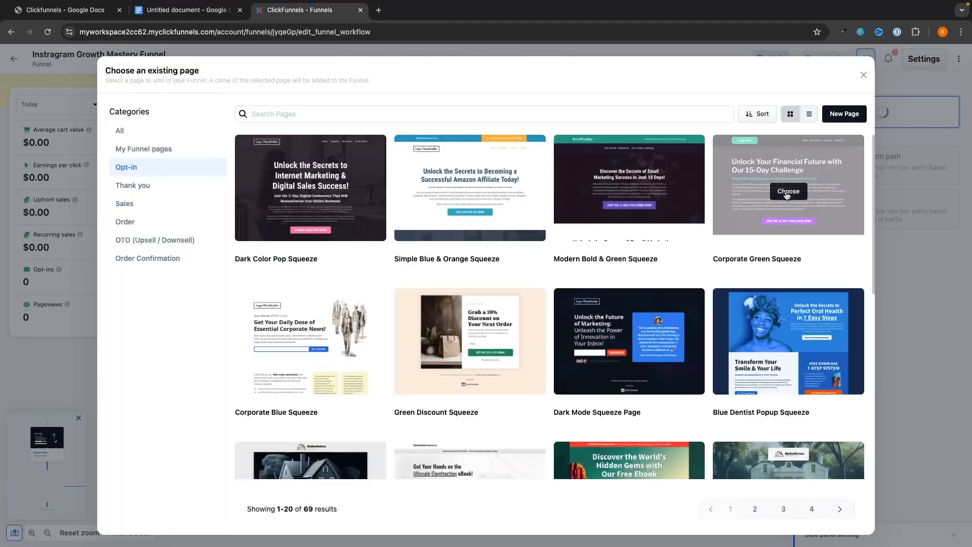
{"action": "left_click", "coordinate": [123, 202]}
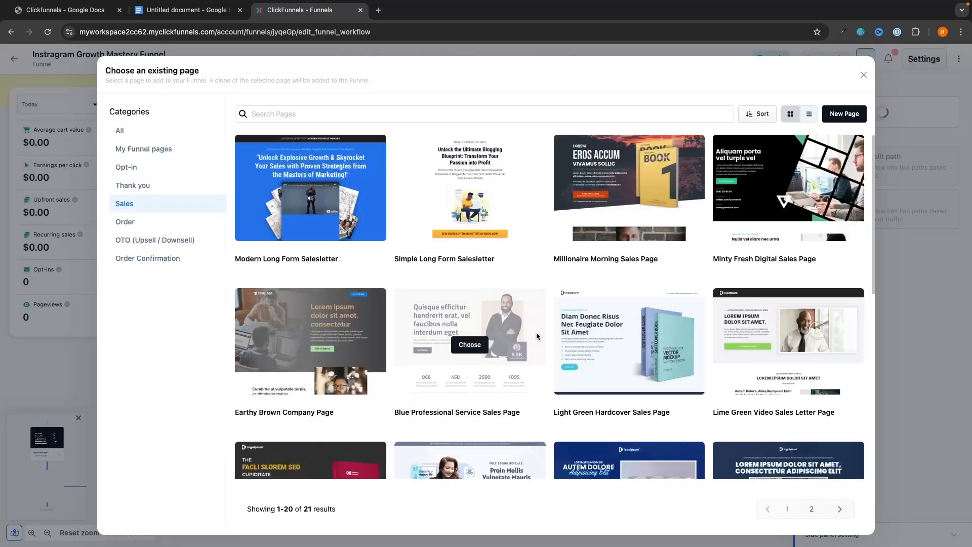
{"action": "scroll", "coordinate": [538, 336], "scroll_direction": "down", "scroll_amount": 5}
{"action": "scroll", "coordinate": [538, 336], "scroll_direction": "down", "scroll_amount": 2}
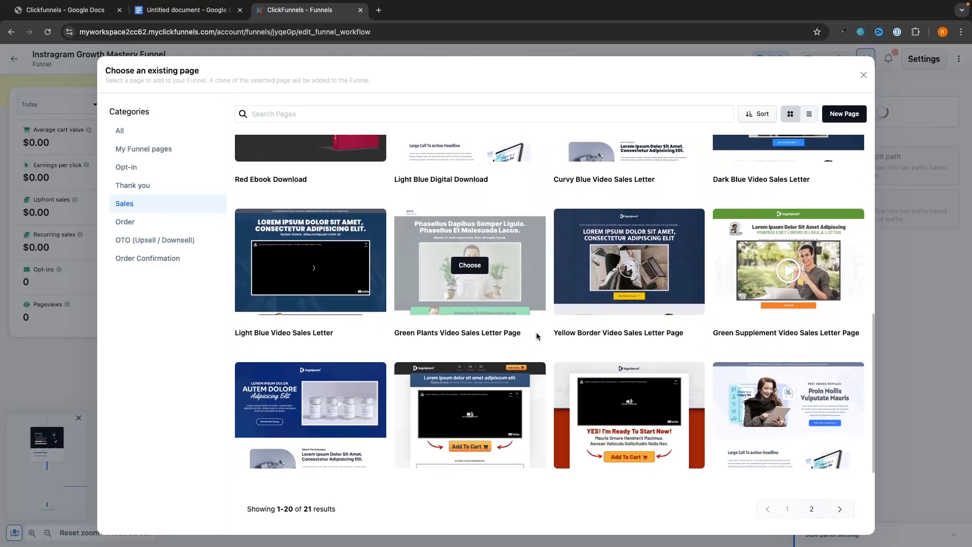
{"action": "scroll", "coordinate": [614, 344], "scroll_direction": "up", "scroll_amount": 7}
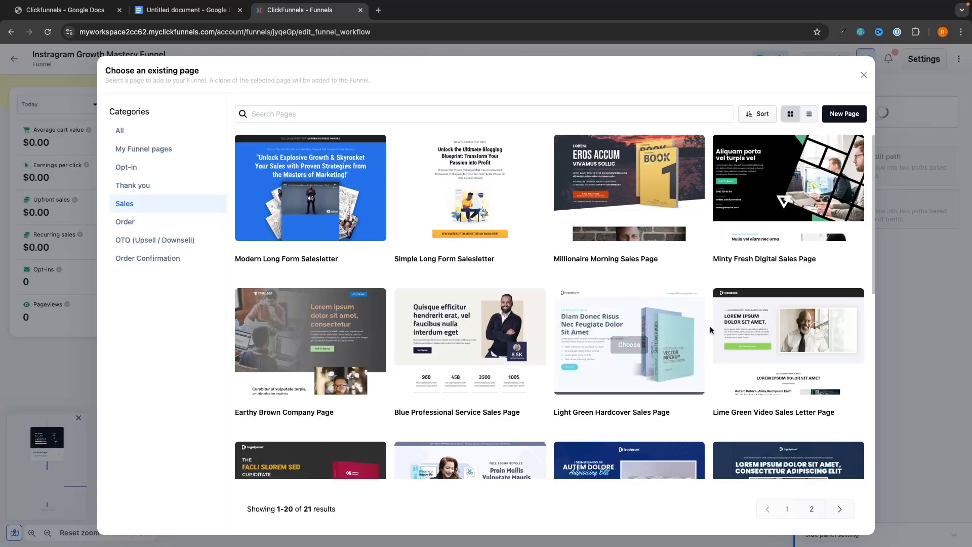
{"action": "left_click", "coordinate": [863, 76]}
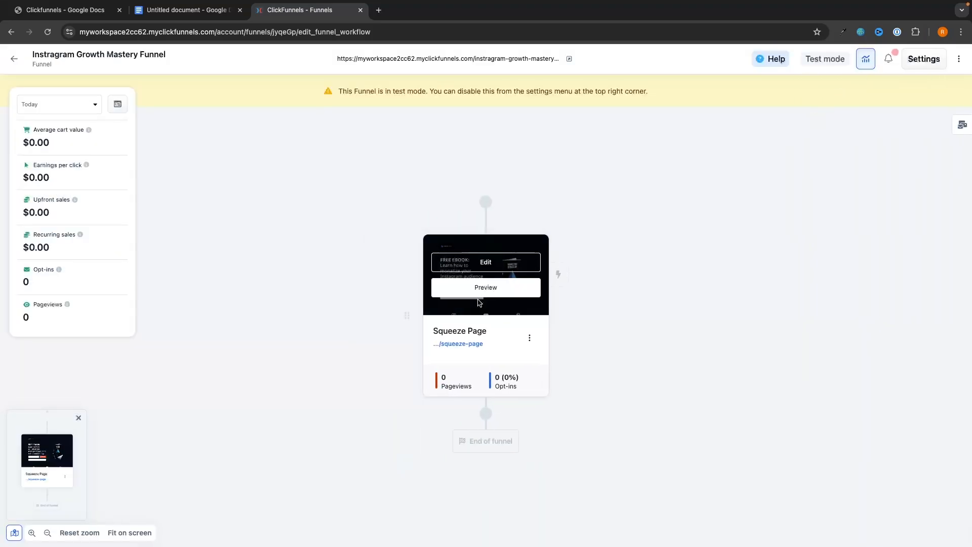
Reopen the page template picker for a new step below the Squeeze Page.
{"action": "mouse_move", "coordinate": [447, 282]}
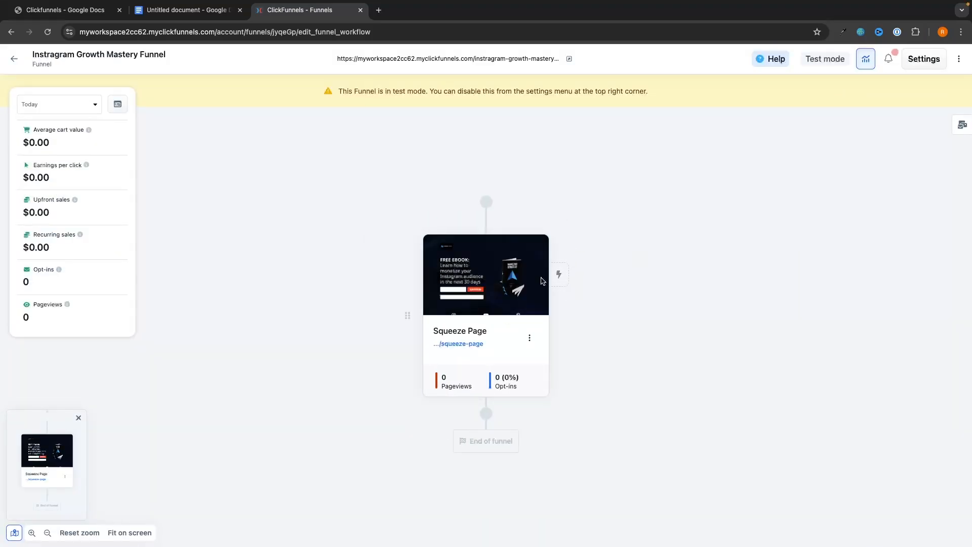
{"action": "left_click", "coordinate": [495, 416]}
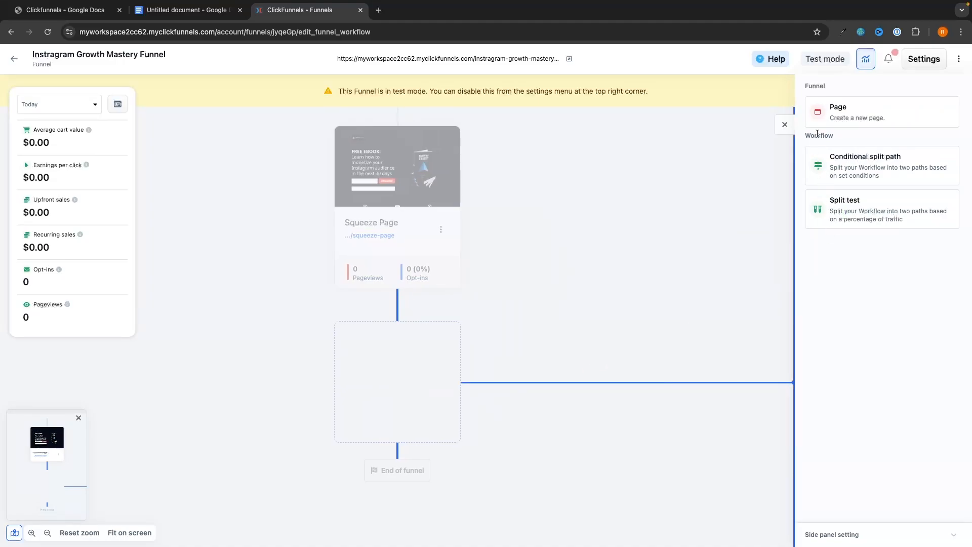
{"action": "left_click", "coordinate": [830, 125]}
{"action": "scroll", "coordinate": [629, 173], "scroll_direction": "down", "scroll_amount": 1}
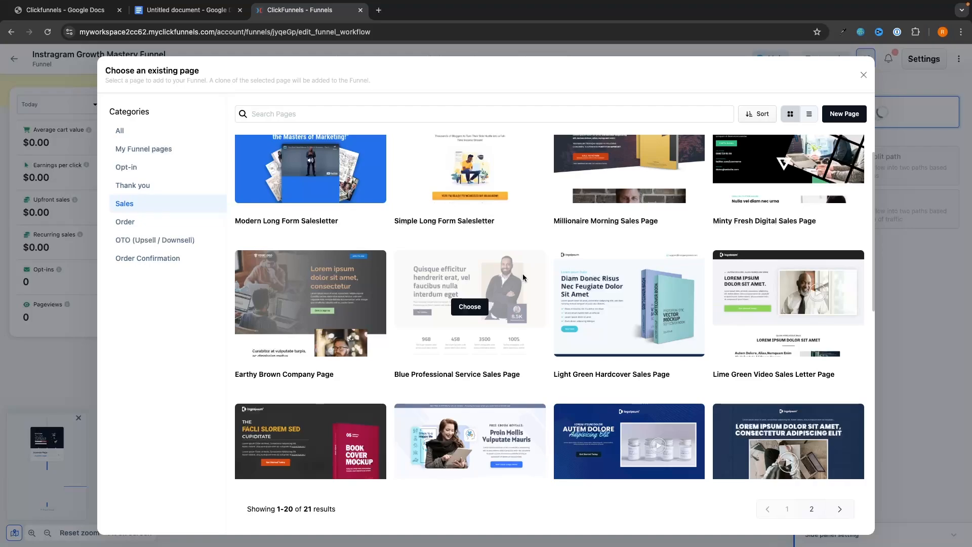
{"action": "scroll", "coordinate": [523, 278], "scroll_direction": "down", "scroll_amount": 2}
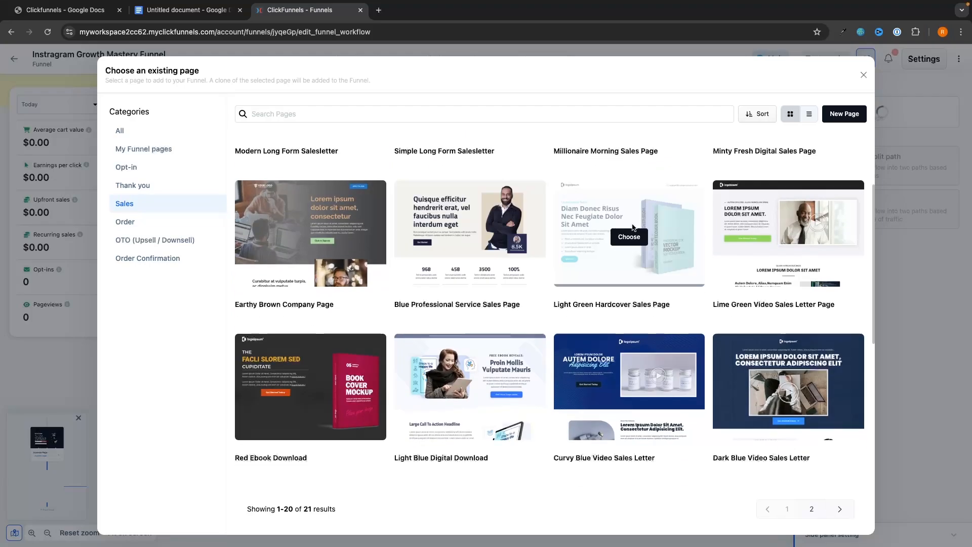
Create a 'Video Sales Letter' page from the Dark Blue Video Sales Letter template and edit it.
{"action": "left_click", "coordinate": [789, 392]}
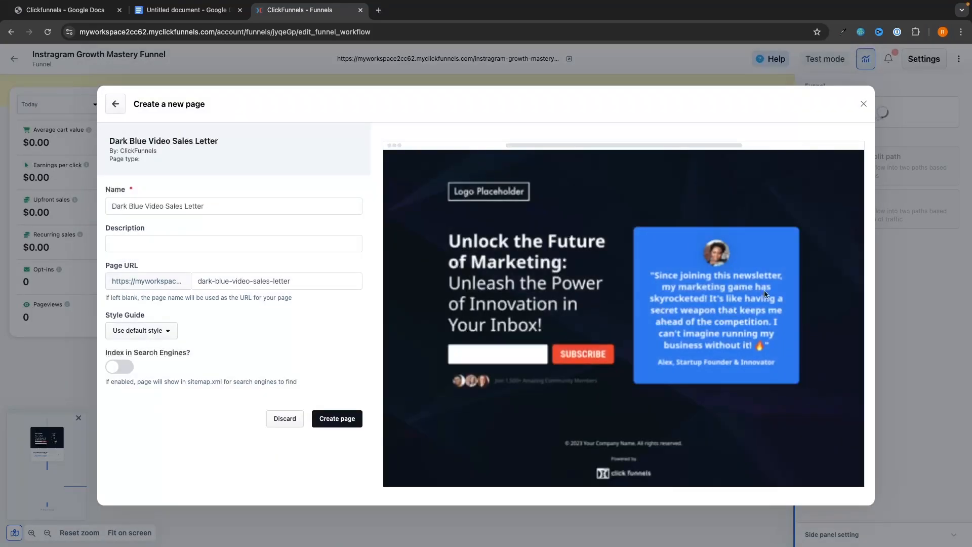
{"action": "left_click_drag", "start_coordinate": [149, 204], "coordinate": [94, 204]}
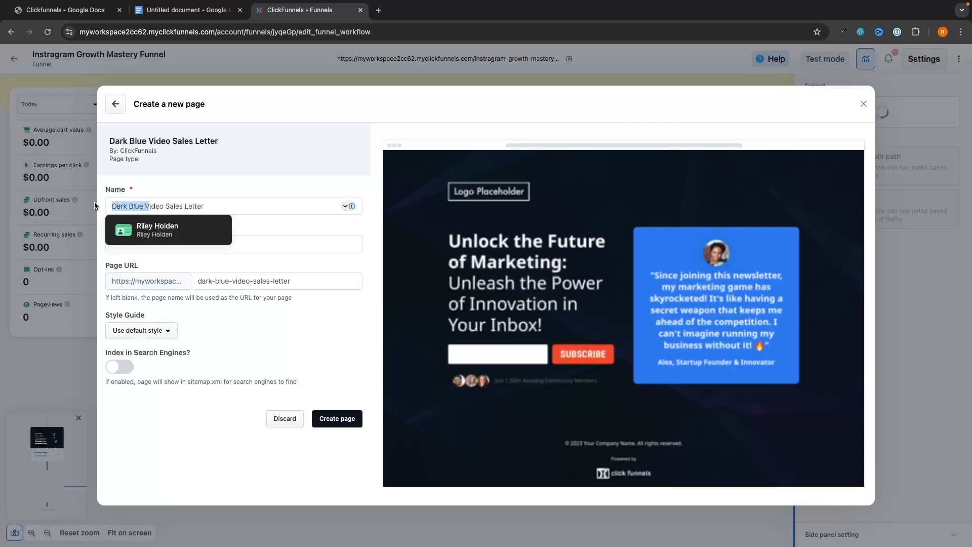
{"action": "type", "text": "V"}
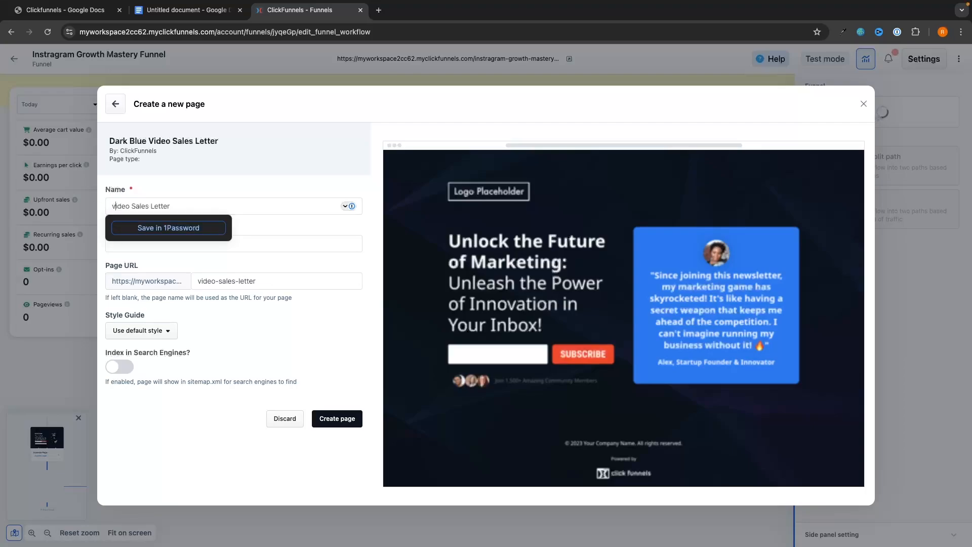
{"action": "left_click", "coordinate": [342, 422]}
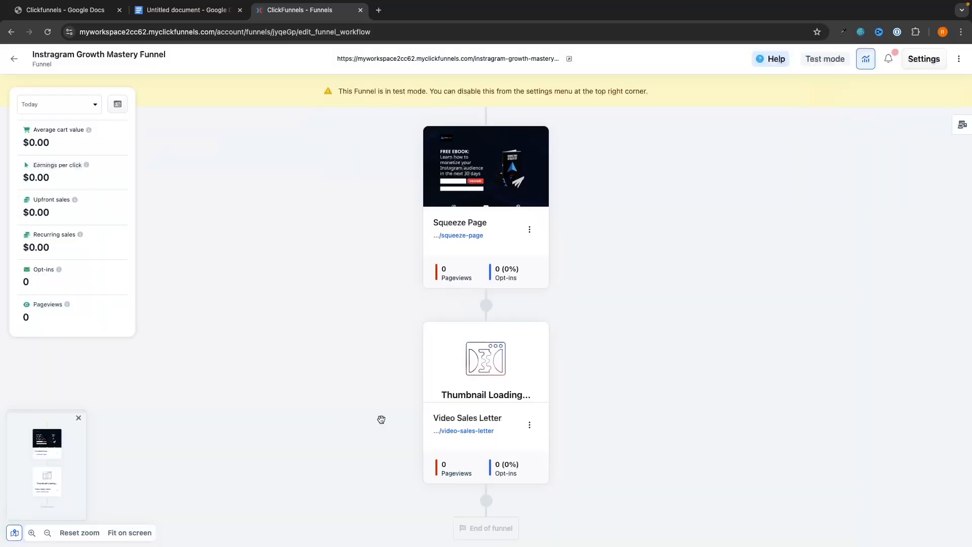
{"action": "left_click", "coordinate": [485, 348]}
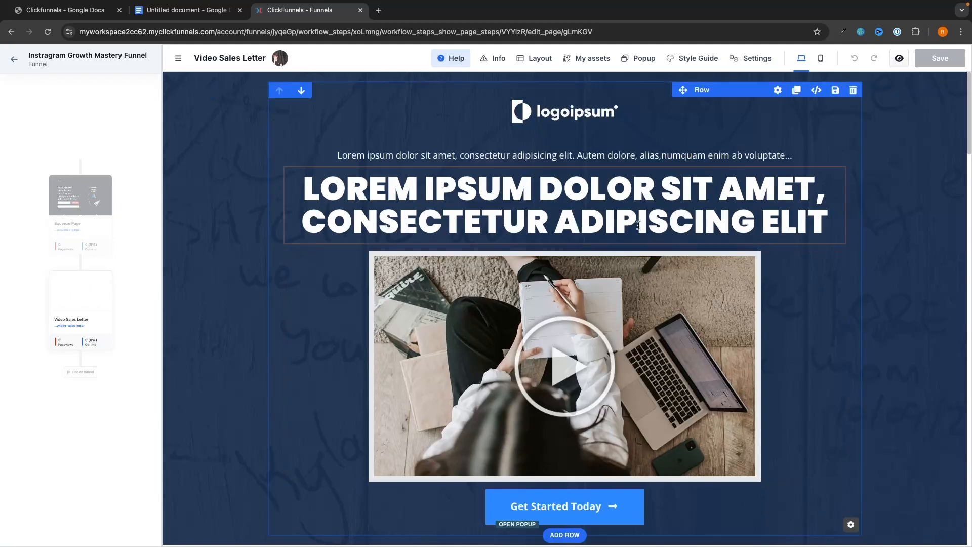
Replace the page-top logo with the G-FORCE NORTH image from the gallery.
{"action": "left_click", "coordinate": [566, 115]}
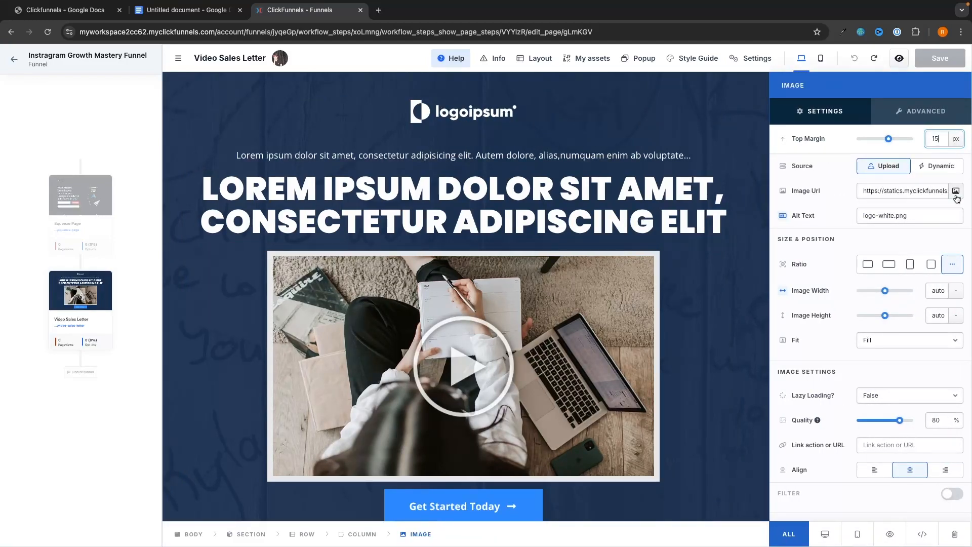
{"action": "left_click", "coordinate": [956, 193]}
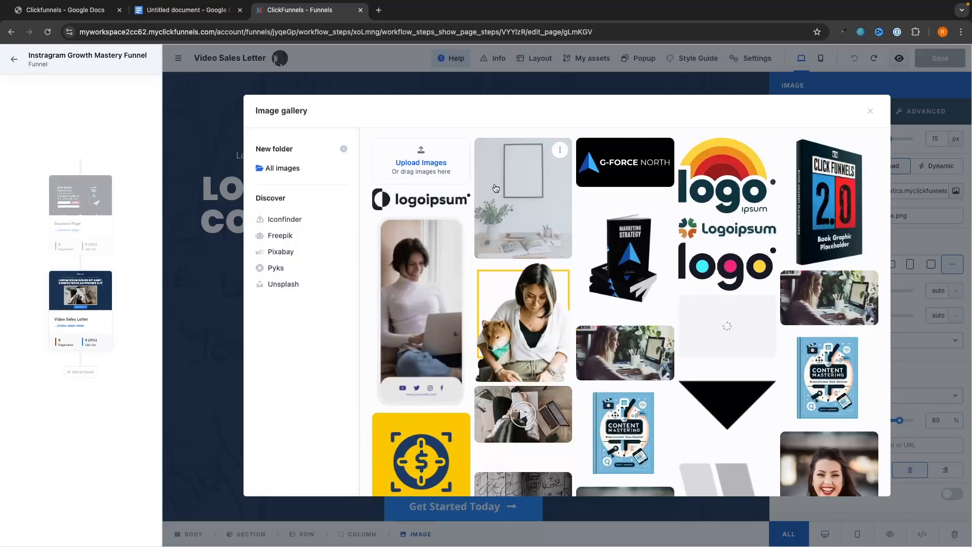
{"action": "left_click", "coordinate": [637, 171]}
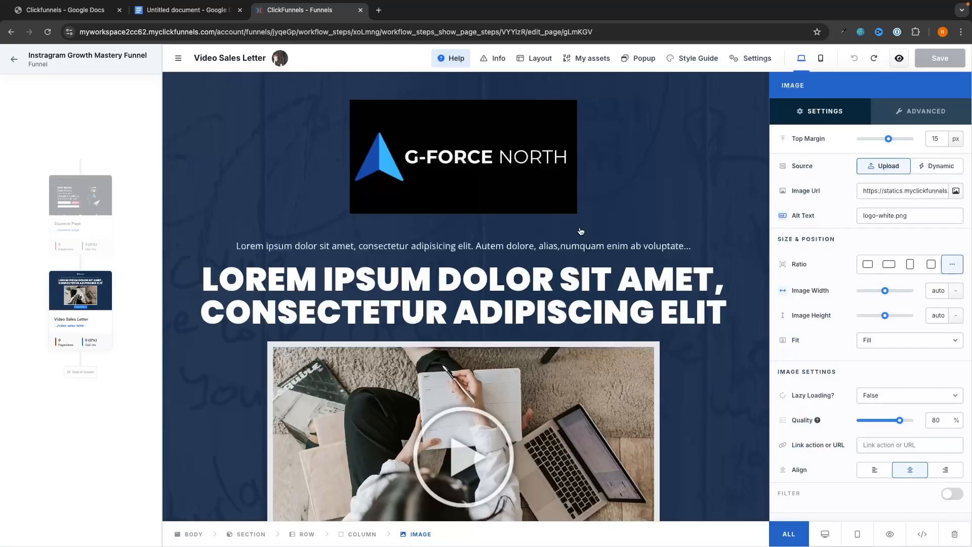
Remove the top section's background image, leaving a plain dark background.
{"action": "left_click", "coordinate": [702, 57]}
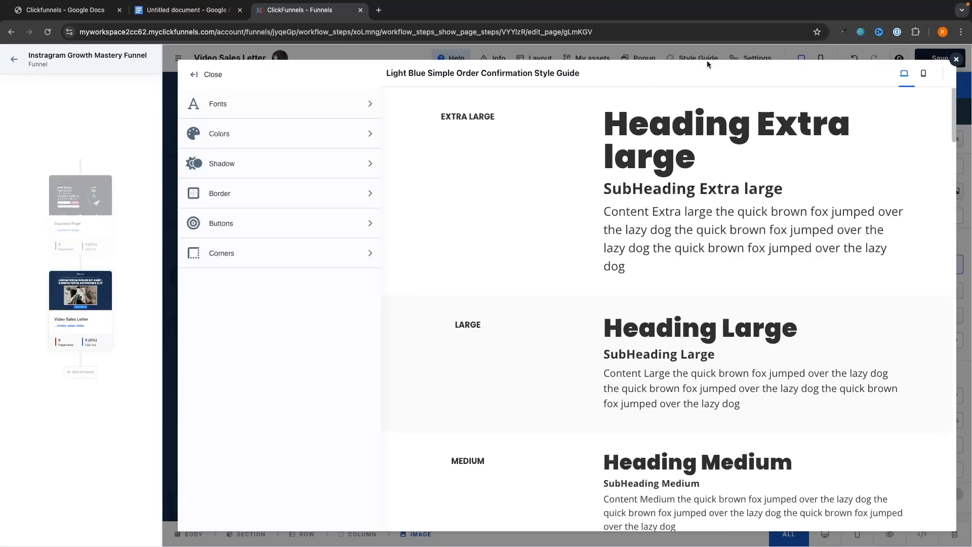
{"action": "left_click", "coordinate": [199, 136]}
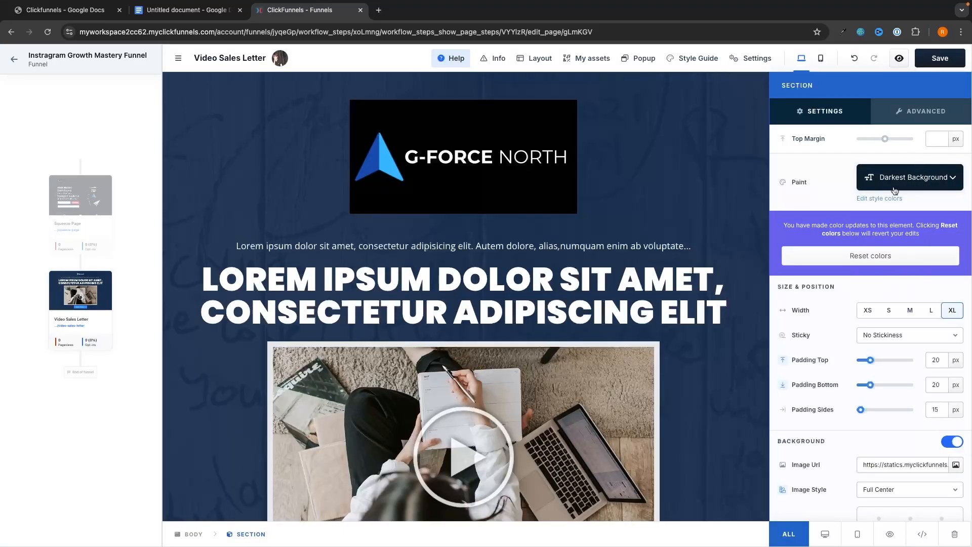
{"action": "left_click", "coordinate": [951, 440]}
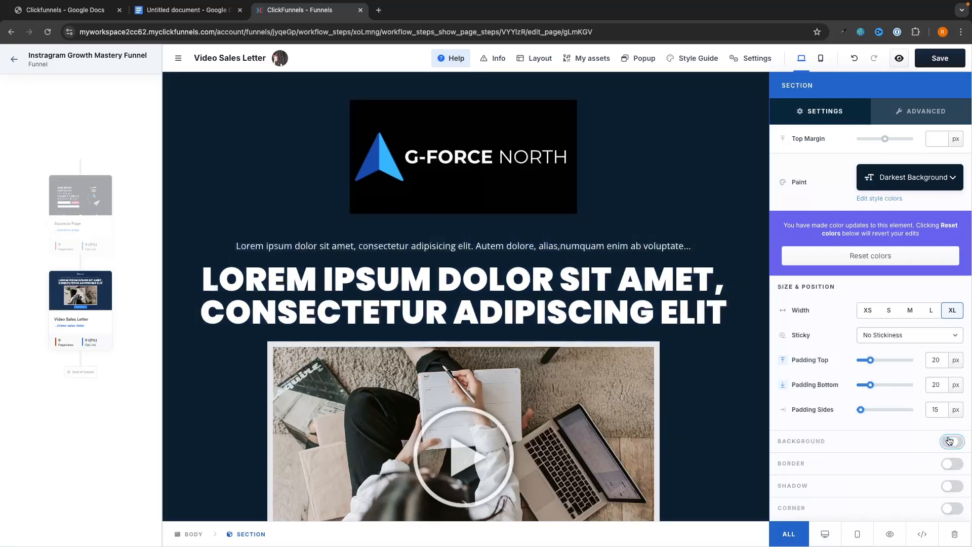
{"action": "left_click", "coordinate": [729, 354]}
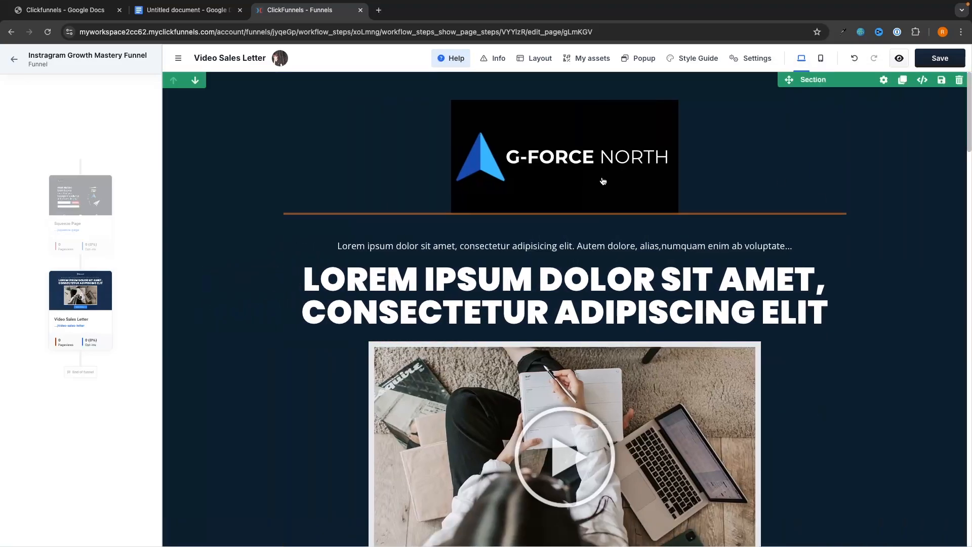
Inspect the main headline and the video element's settings without changing them.
{"action": "scroll", "coordinate": [630, 172], "scroll_direction": "down", "scroll_amount": 2}
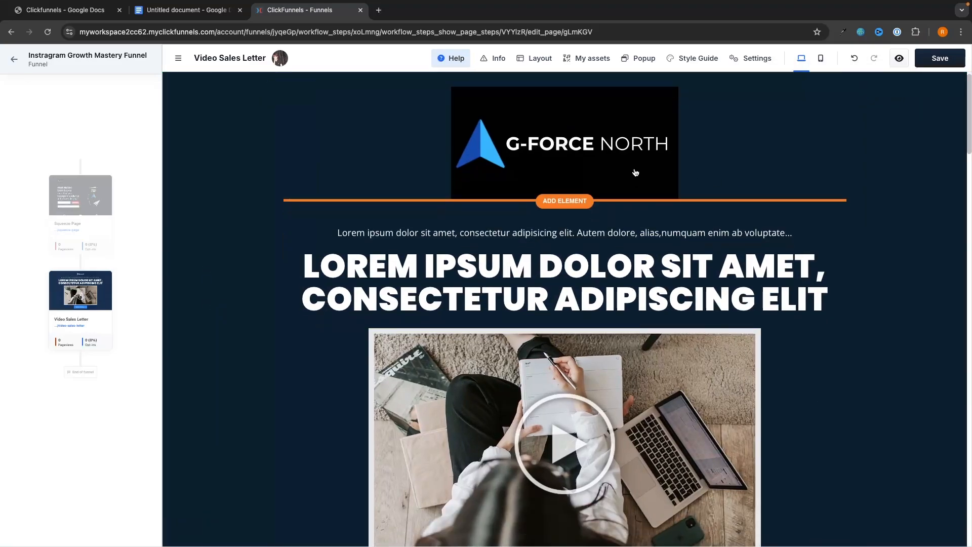
{"action": "left_click", "coordinate": [563, 238]}
{"action": "double_click", "coordinate": [563, 238]}
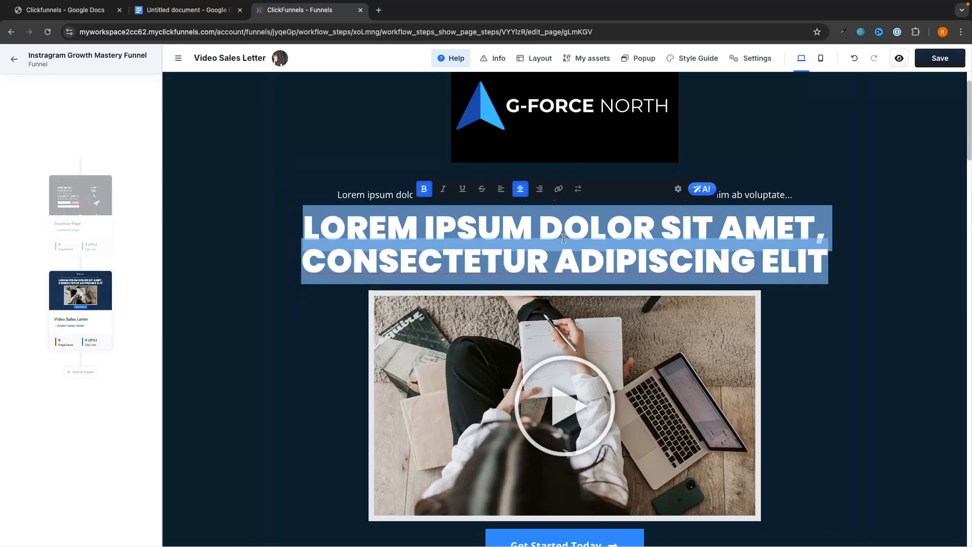
{"action": "left_click", "coordinate": [593, 238]}
{"action": "scroll", "coordinate": [594, 237], "scroll_direction": "down", "scroll_amount": 4}
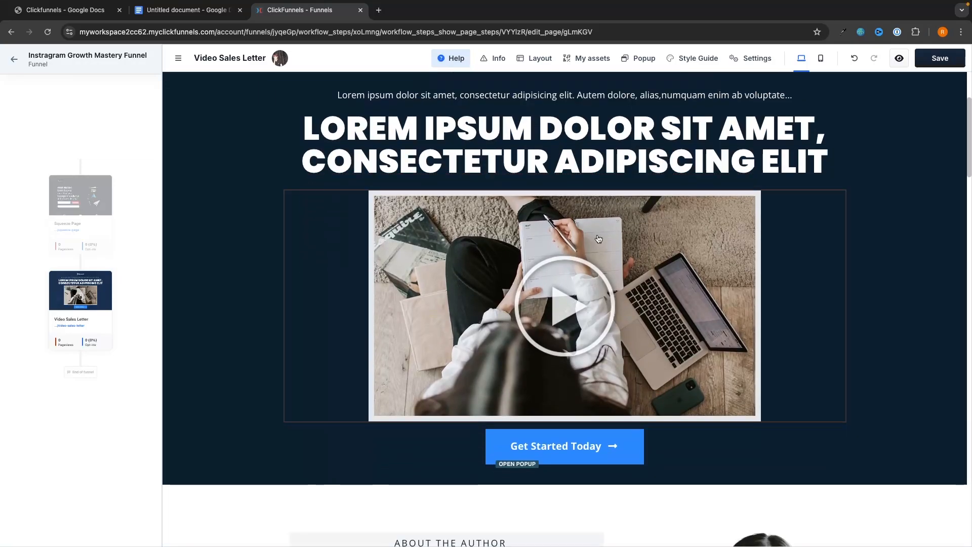
{"action": "left_click", "coordinate": [598, 239]}
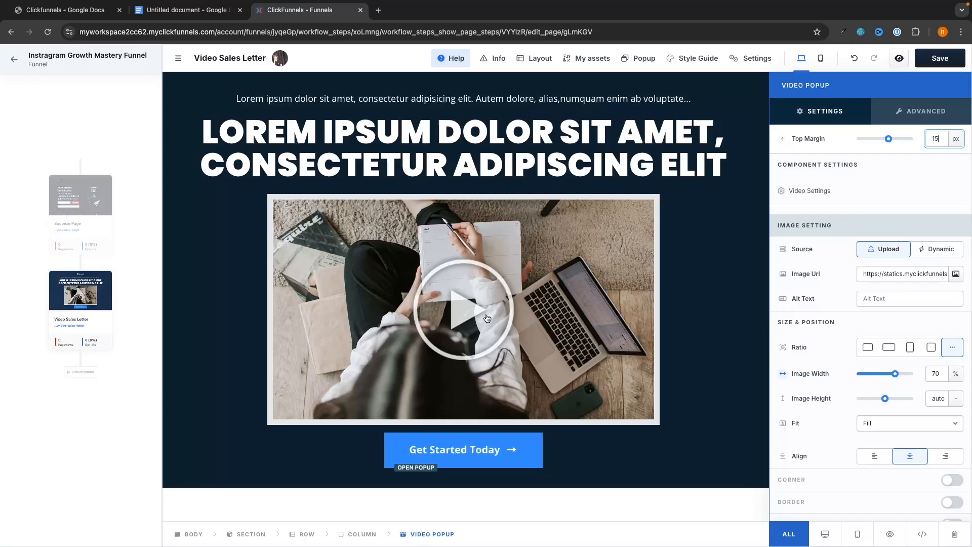
{"action": "left_click", "coordinate": [733, 186]}
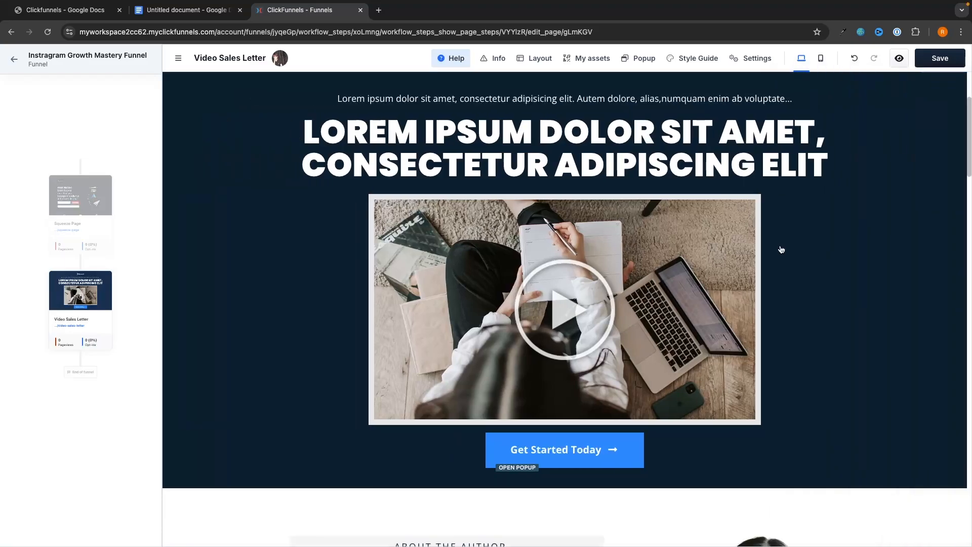
Delete About the Author, Suspendisse, What is inside this book, Testimonials and the last headline sections.
{"action": "scroll", "coordinate": [785, 252], "scroll_direction": "down", "scroll_amount": 2}
{"action": "scroll", "coordinate": [786, 253], "scroll_direction": "down", "scroll_amount": 5}
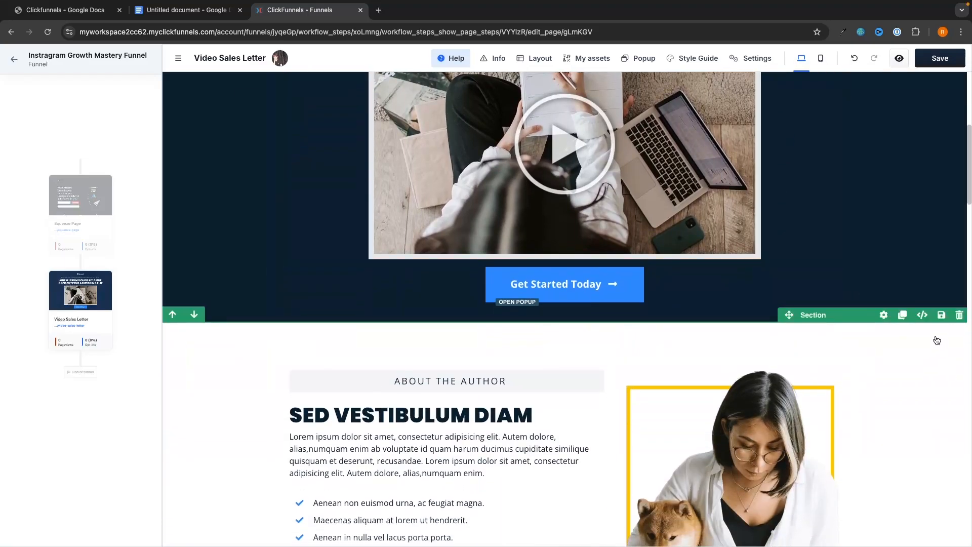
{"action": "left_click", "coordinate": [959, 314]}
{"action": "left_click", "coordinate": [958, 315]}
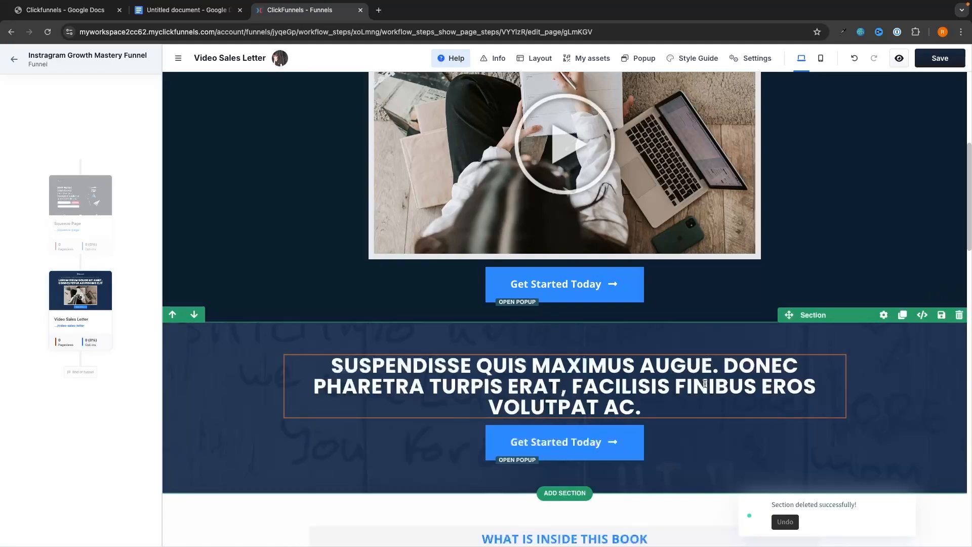
{"action": "left_click", "coordinate": [959, 315]}
{"action": "scroll", "coordinate": [820, 341], "scroll_direction": "down", "scroll_amount": 1}
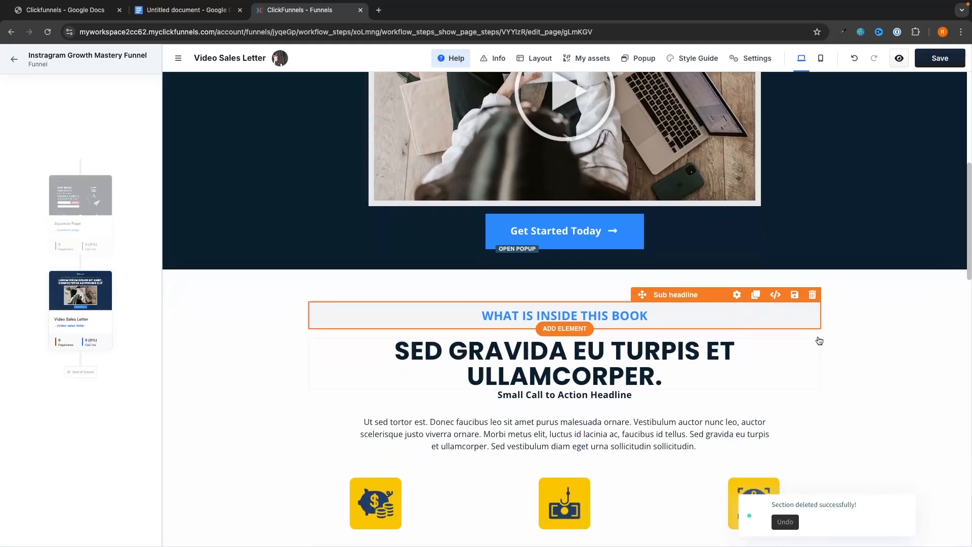
{"action": "left_click", "coordinate": [959, 261]}
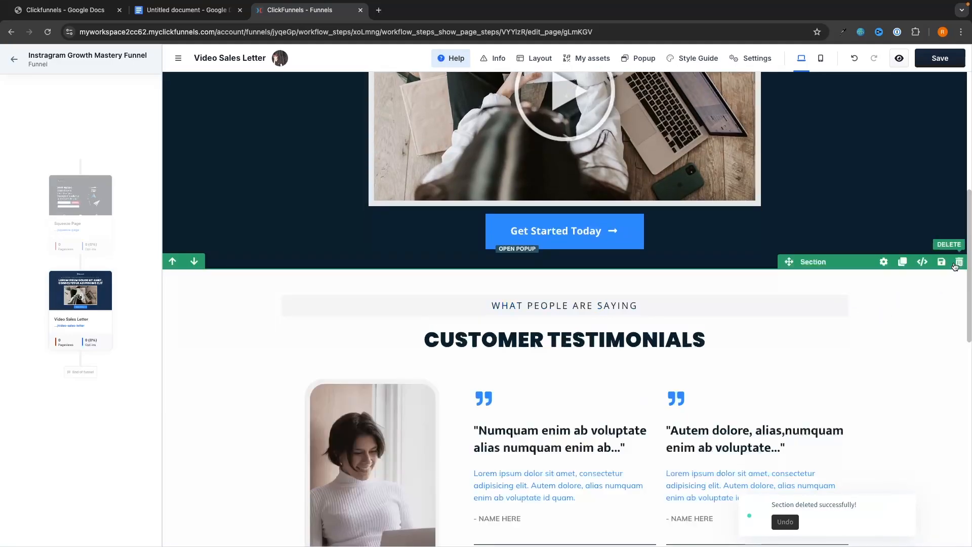
{"action": "left_click", "coordinate": [956, 266]}
{"action": "left_click", "coordinate": [956, 269]}
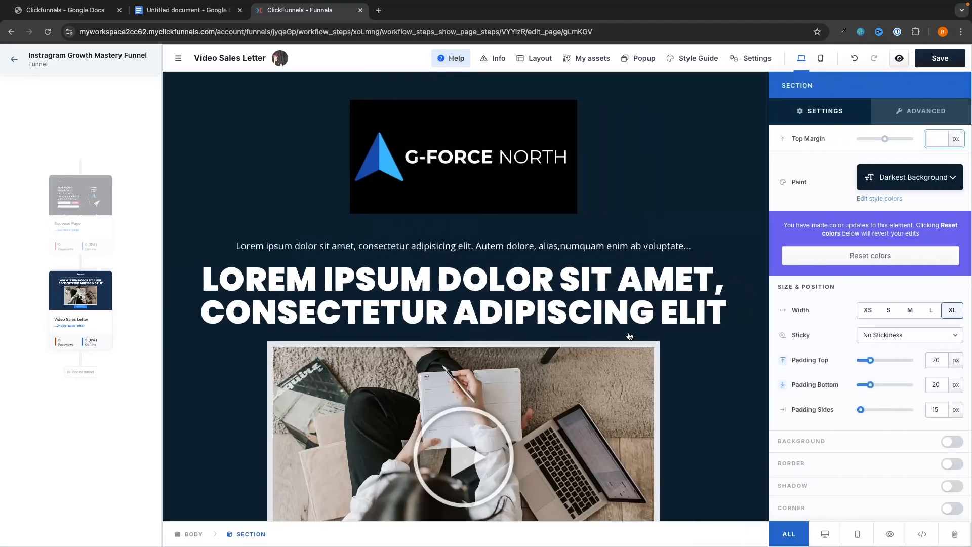
{"action": "left_click", "coordinate": [630, 336]}
{"action": "scroll", "coordinate": [676, 358], "scroll_direction": "down", "scroll_amount": 10}
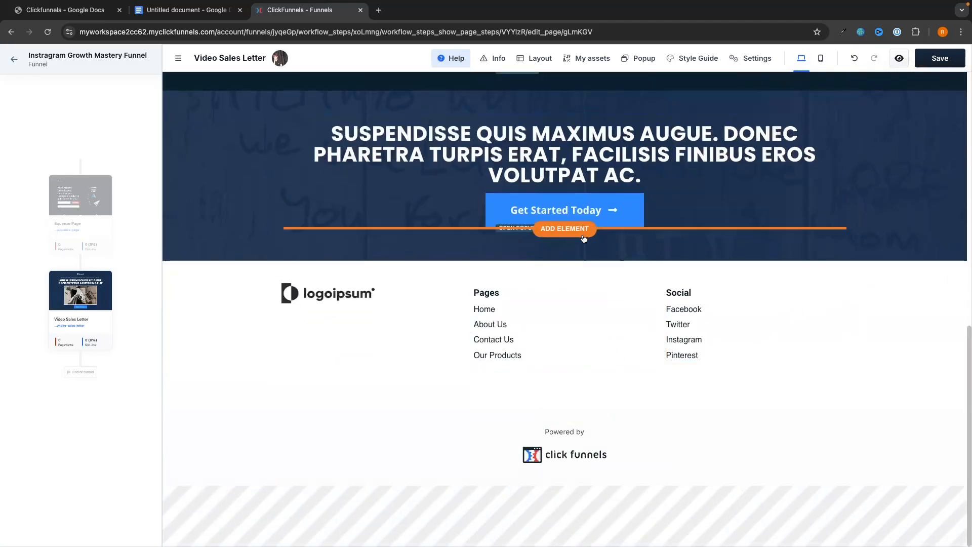
{"action": "scroll", "coordinate": [952, 197], "scroll_direction": "up", "scroll_amount": 2}
{"action": "left_click", "coordinate": [956, 192]}
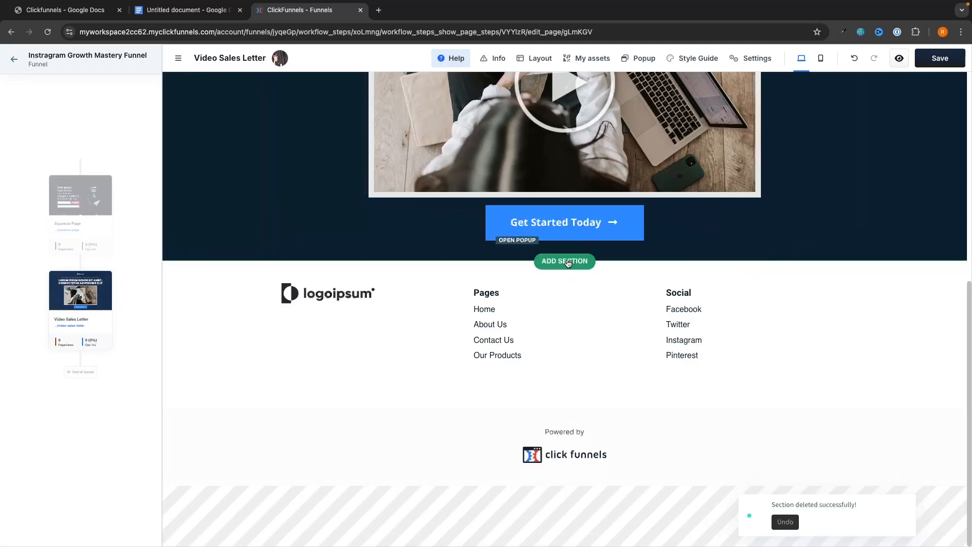
Insert the three-package pricing section from Stacks below the video.
{"action": "left_click", "coordinate": [565, 261]}
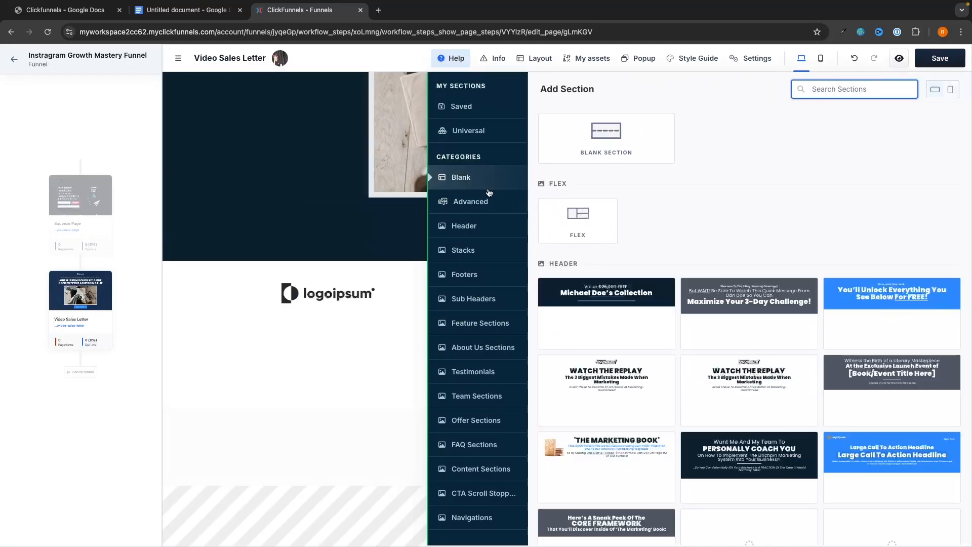
{"action": "left_click", "coordinate": [471, 250]}
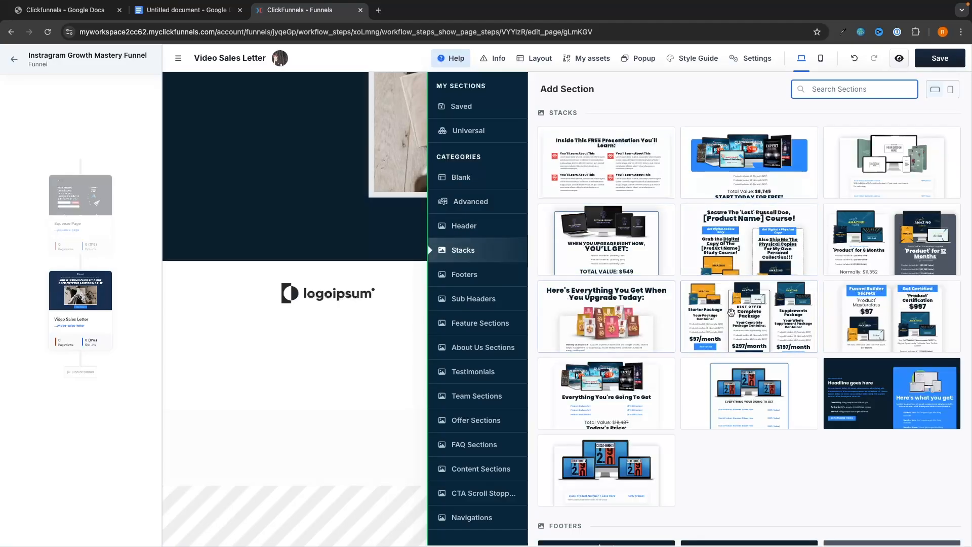
{"action": "left_click", "coordinate": [755, 320]}
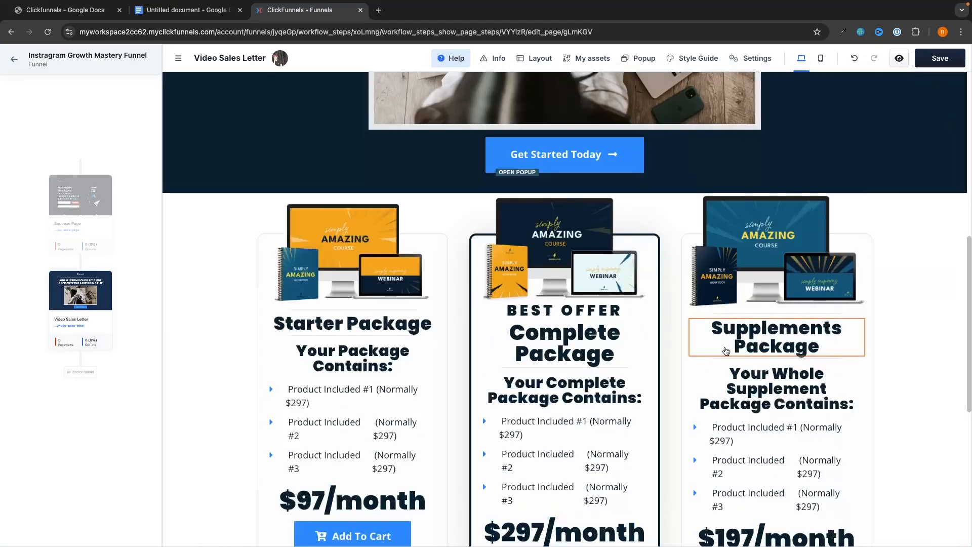
{"action": "scroll", "coordinate": [643, 345], "scroll_direction": "down", "scroll_amount": 1}
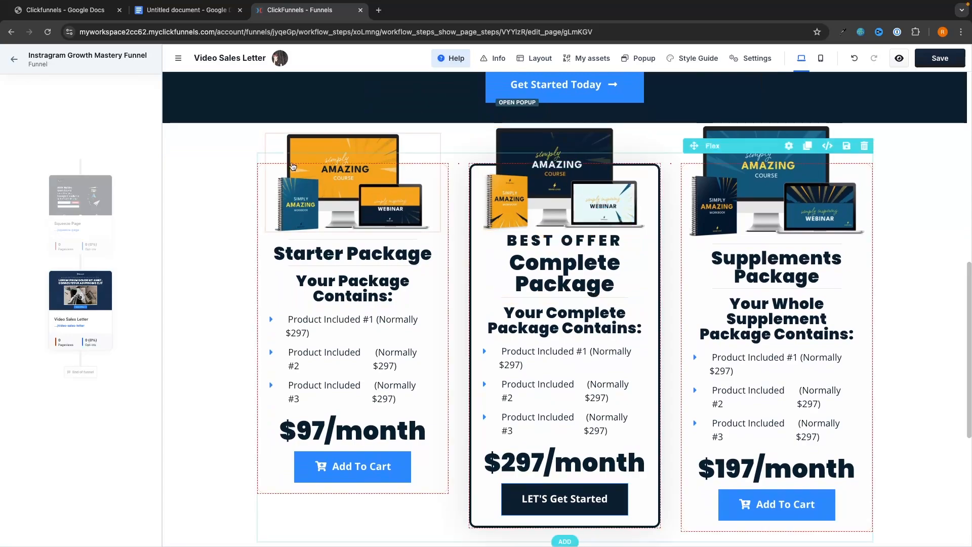
{"action": "left_click", "coordinate": [360, 145]}
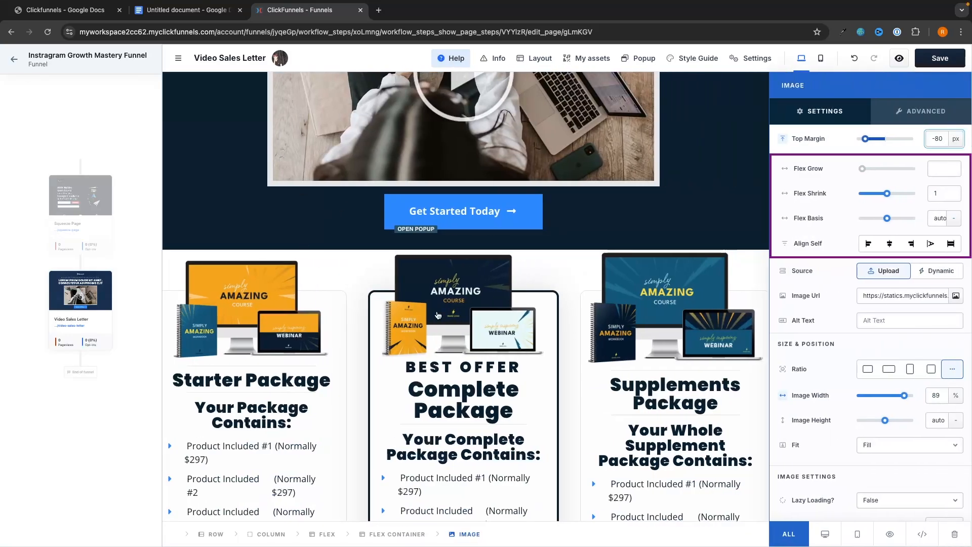
{"action": "left_click", "coordinate": [618, 223]}
{"action": "scroll", "coordinate": [519, 303], "scroll_direction": "down", "scroll_amount": 3}
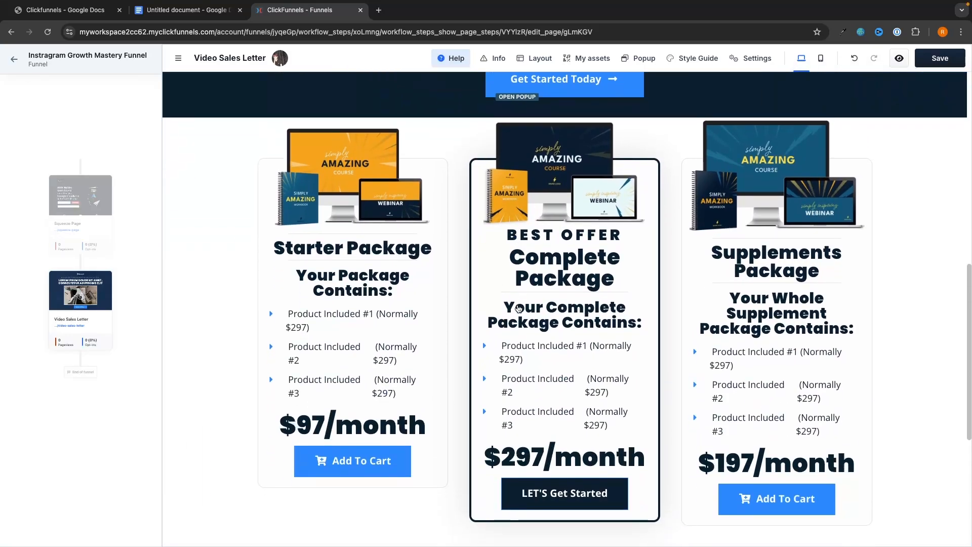
Retitle the left package 'Instagram Growth Mastery Course' with a $1997 price.
{"action": "double_click", "coordinate": [376, 244]}
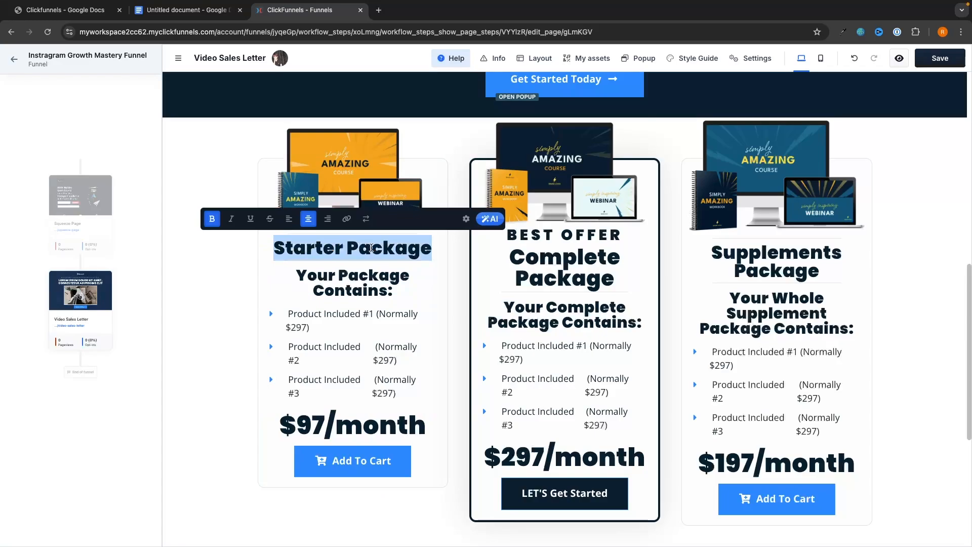
{"action": "type", "text": "Instagram Growth Mastery Course"}
{"action": "left_click", "coordinate": [300, 459]}
{"action": "left_click", "coordinate": [300, 459]}
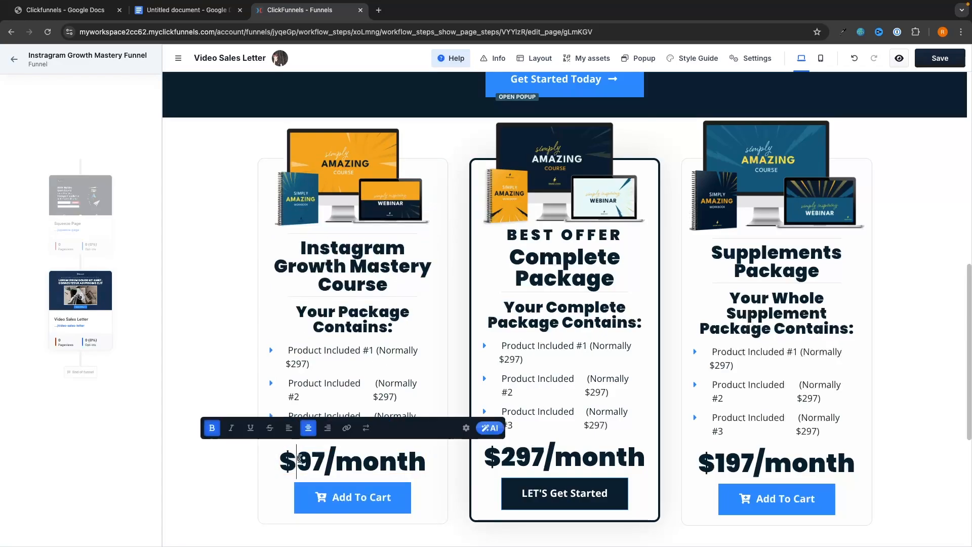
{"action": "left_click_drag", "start_coordinate": [303, 457], "coordinate": [420, 461]}
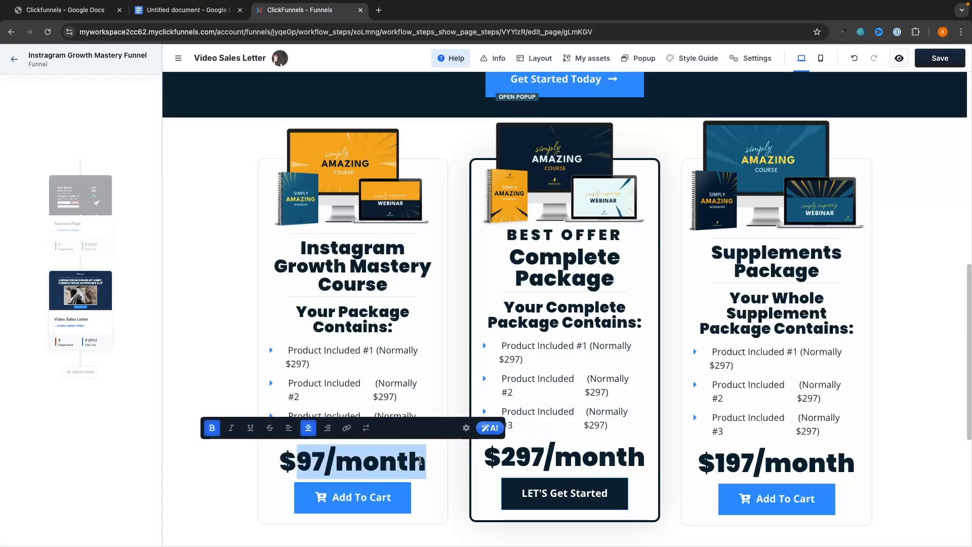
{"action": "type", "text": "1997"}
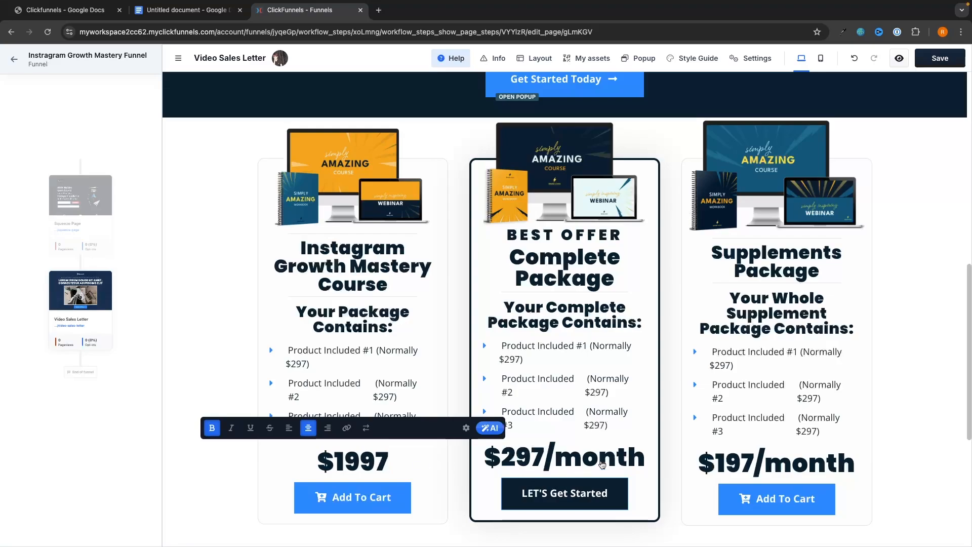
Rename the middle package 'Complete Mentorship' and the right package 'Community'.
{"action": "left_click", "coordinate": [566, 280]}
{"action": "double_click", "coordinate": [571, 277]}
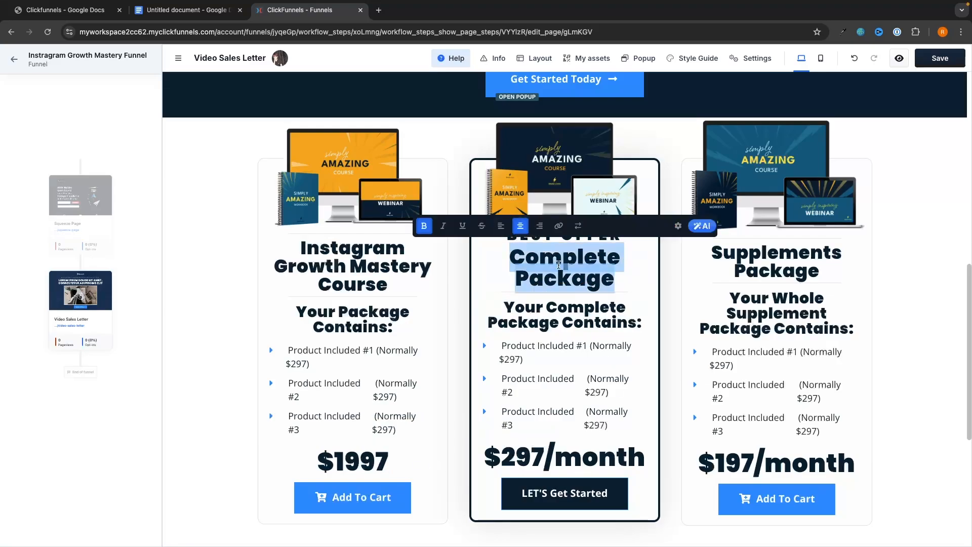
{"action": "type", "text": "Mentorshio"}
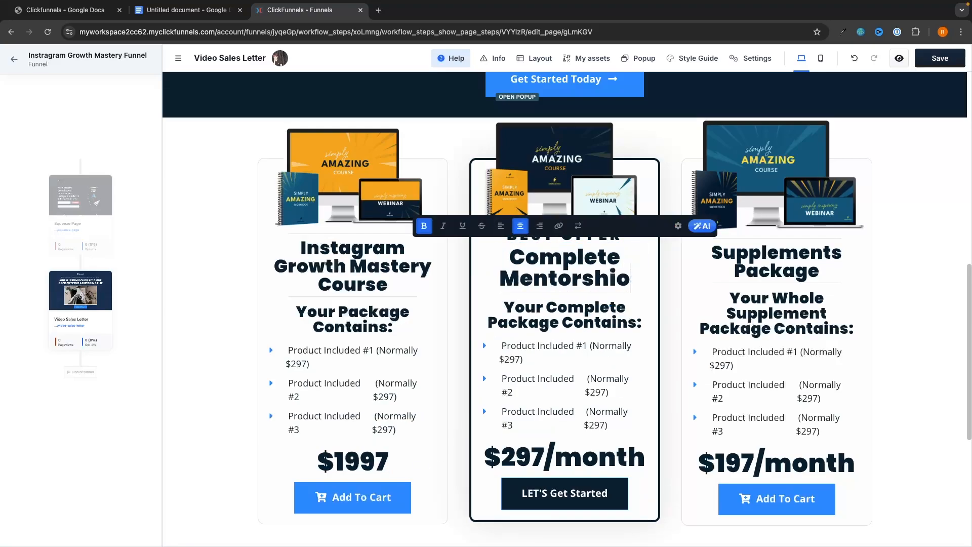
{"action": "key", "text": "BackSpace"}
{"action": "type", "text": "p"}
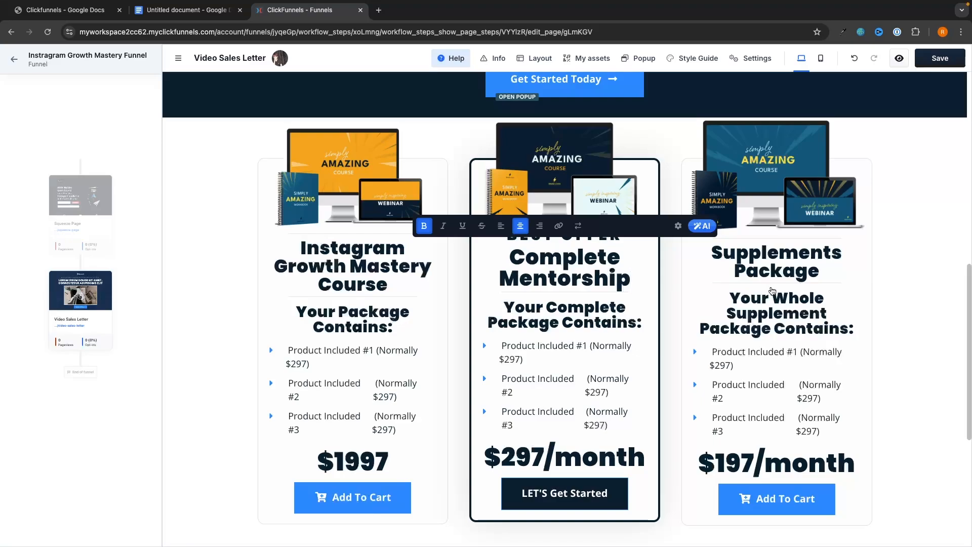
{"action": "left_click", "coordinate": [771, 263]}
{"action": "triple_click", "coordinate": [772, 263]}
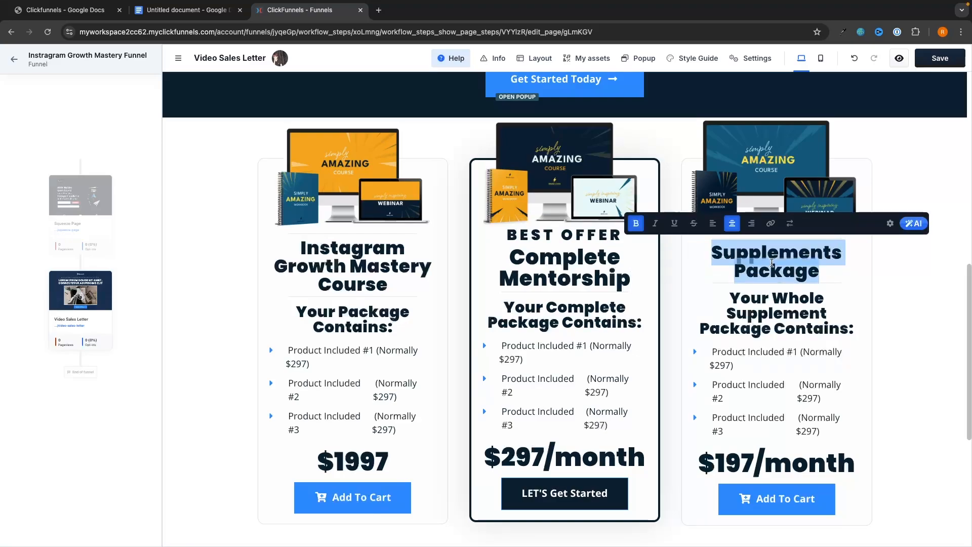
{"action": "type", "text": "Community"}
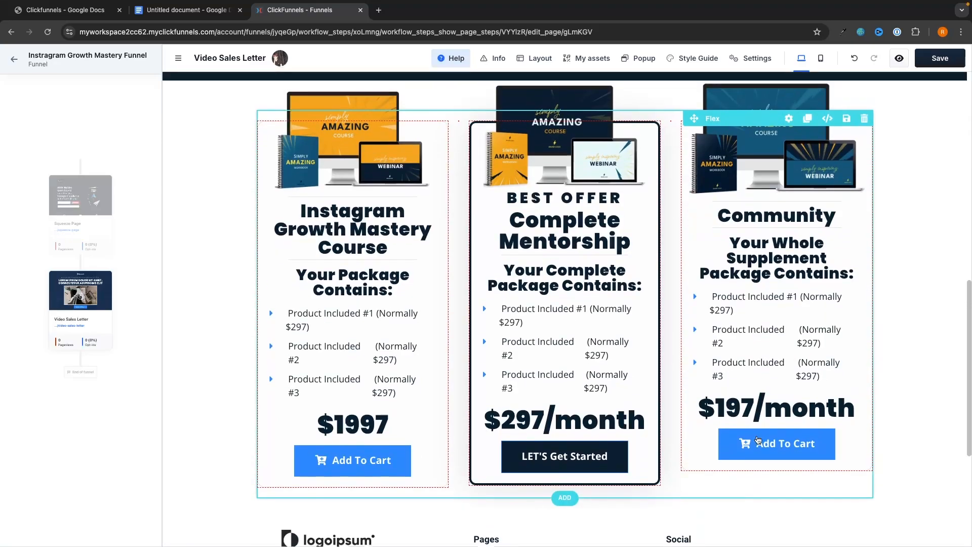
{"action": "scroll", "coordinate": [760, 324], "scroll_direction": "down", "scroll_amount": 1}
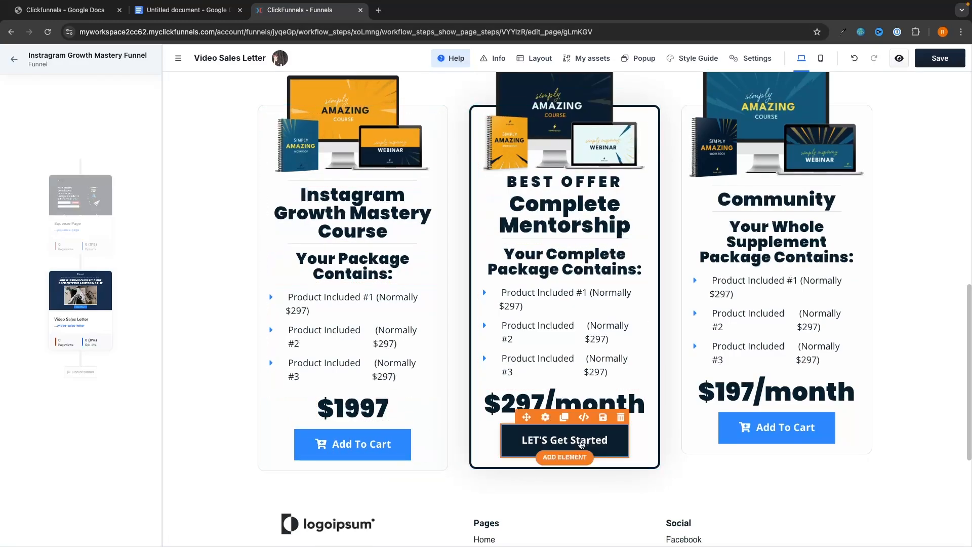
Look over the click-action choices of the left Add To Cart button.
{"action": "left_click", "coordinate": [372, 442]}
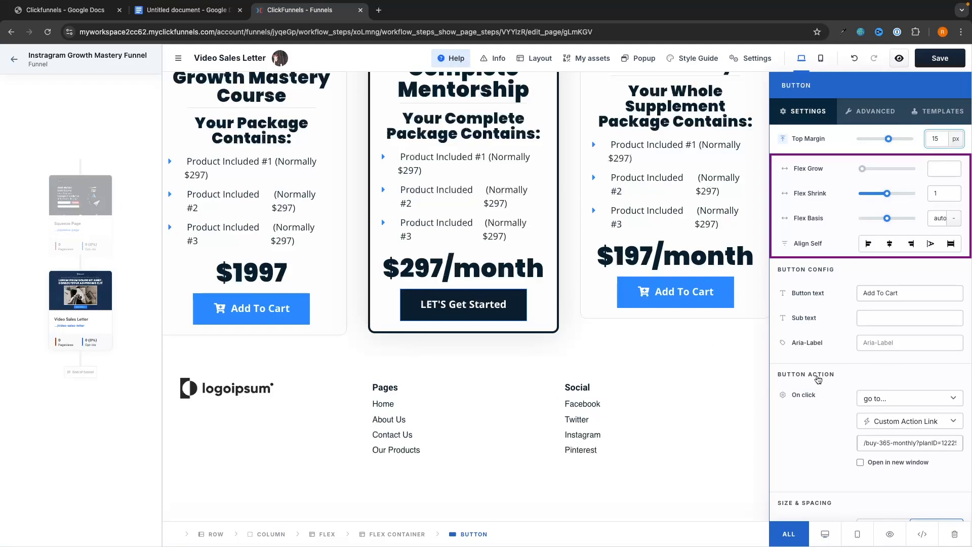
{"action": "left_click", "coordinate": [882, 398]}
{"action": "left_click", "coordinate": [894, 398]}
{"action": "left_click", "coordinate": [895, 398]}
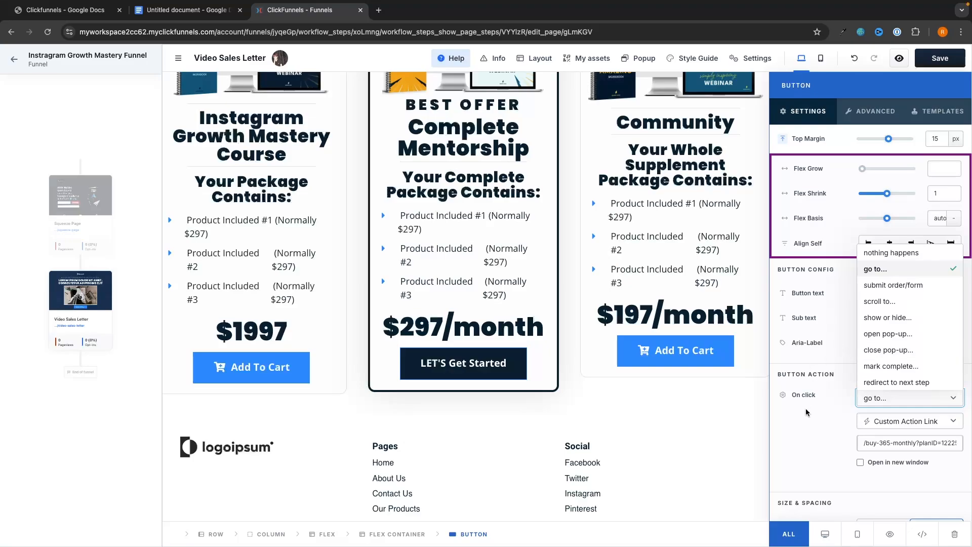
{"action": "left_click", "coordinate": [709, 439]}
{"action": "scroll", "coordinate": [709, 438], "scroll_direction": "up", "scroll_amount": 3}
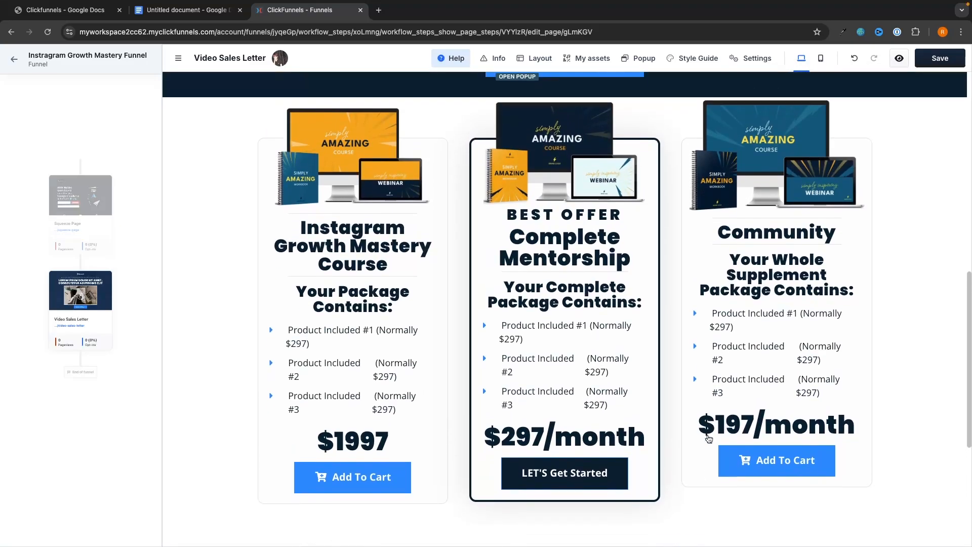
{"action": "scroll", "coordinate": [591, 348], "scroll_direction": "down", "scroll_amount": 1}
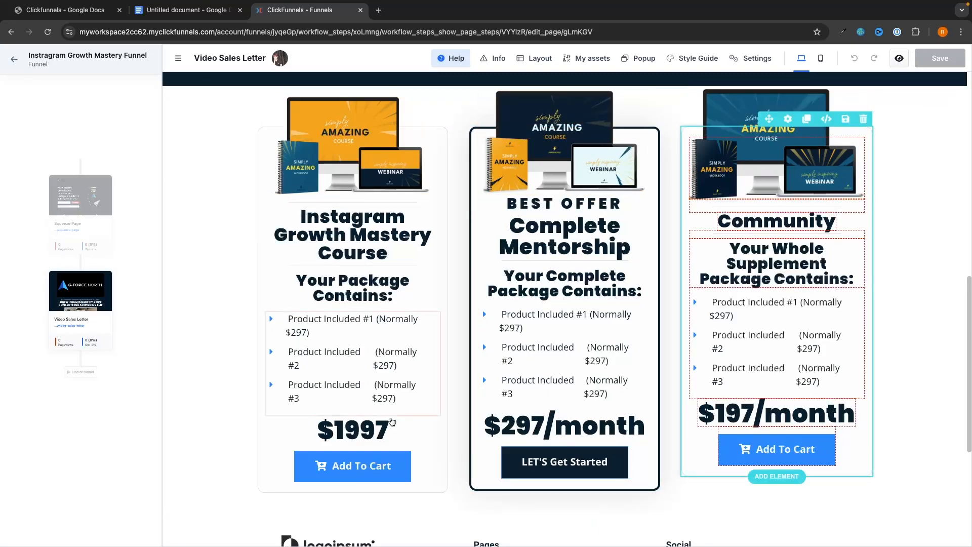
Set all three pricing buttons to redirect to the next step, save, and return to the workflow.
{"action": "left_click", "coordinate": [358, 466]}
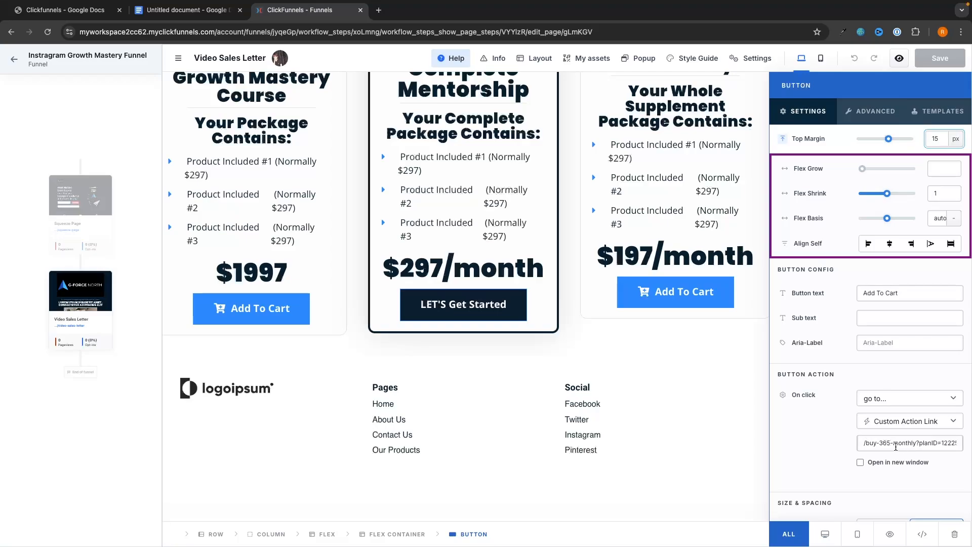
{"action": "triple_click", "coordinate": [898, 446]}
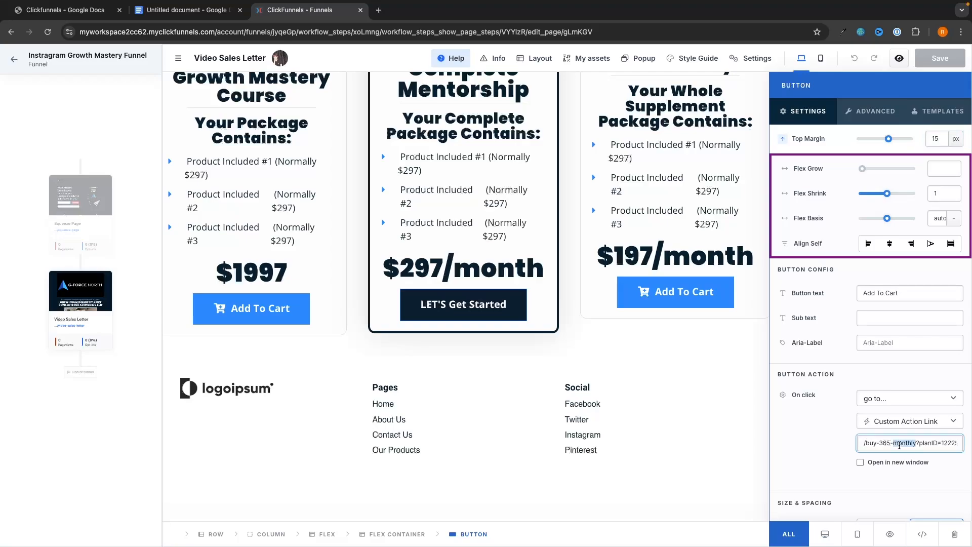
{"action": "left_click", "coordinate": [826, 441]}
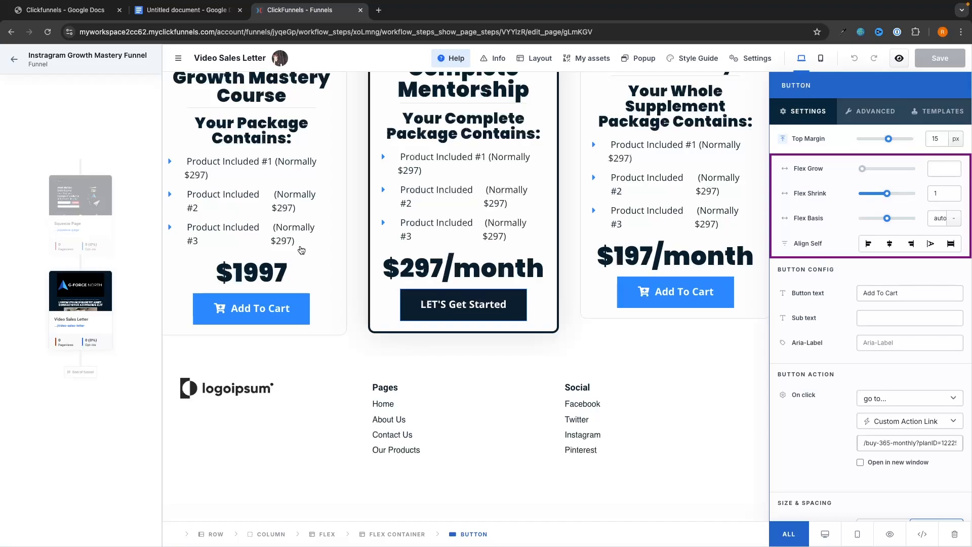
{"action": "left_click", "coordinate": [906, 399]}
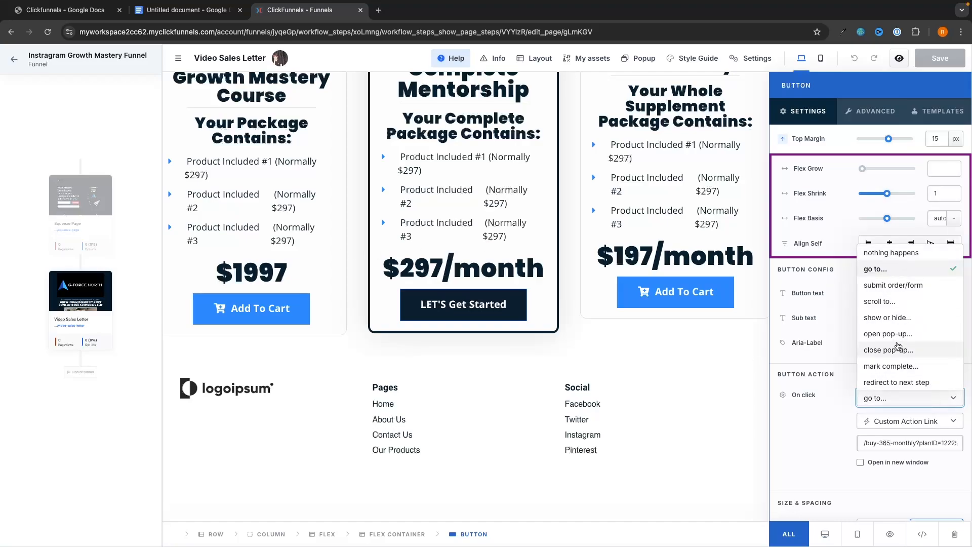
{"action": "left_click", "coordinate": [887, 382]}
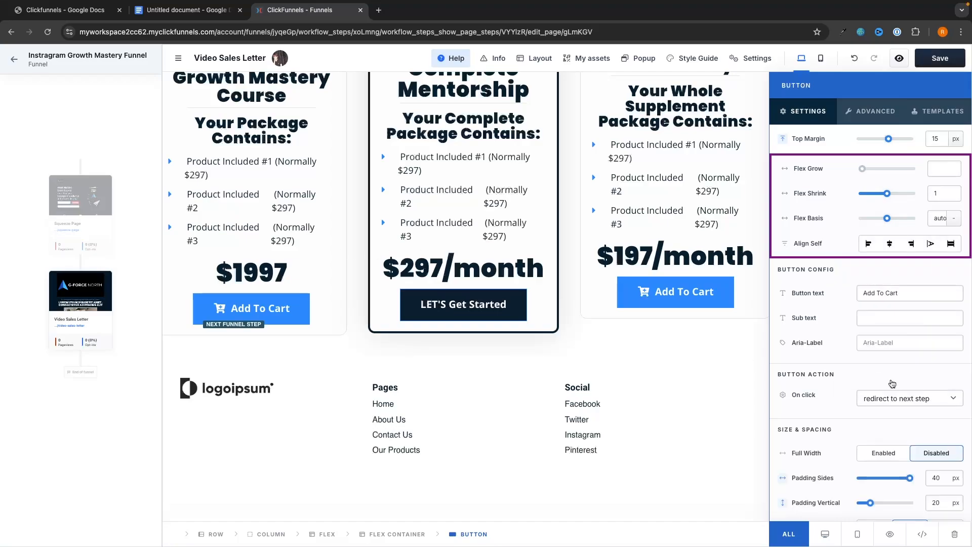
{"action": "left_click", "coordinate": [479, 296]}
{"action": "left_click", "coordinate": [891, 398]}
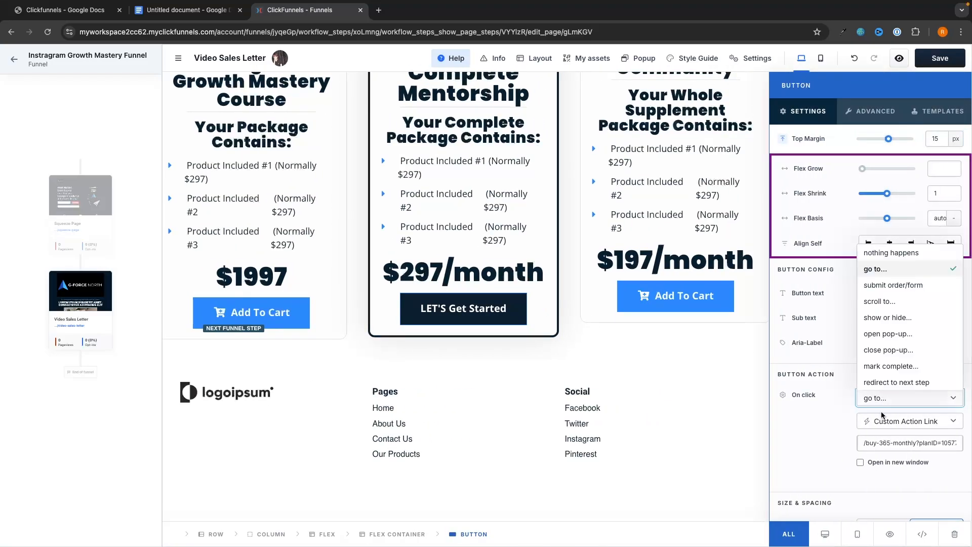
{"action": "left_click", "coordinate": [887, 383]}
{"action": "left_click", "coordinate": [891, 398]}
{"action": "left_click", "coordinate": [890, 383]}
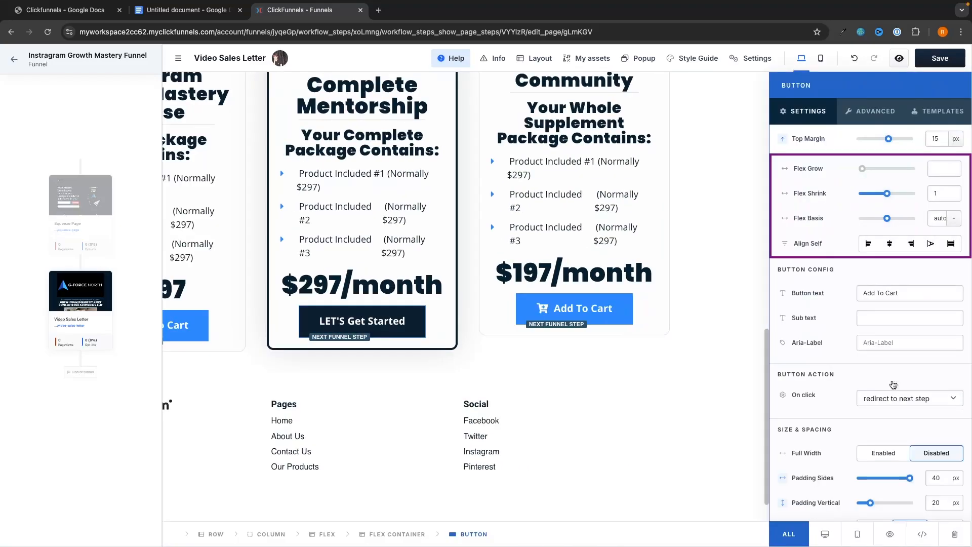
{"action": "left_click", "coordinate": [946, 58]}
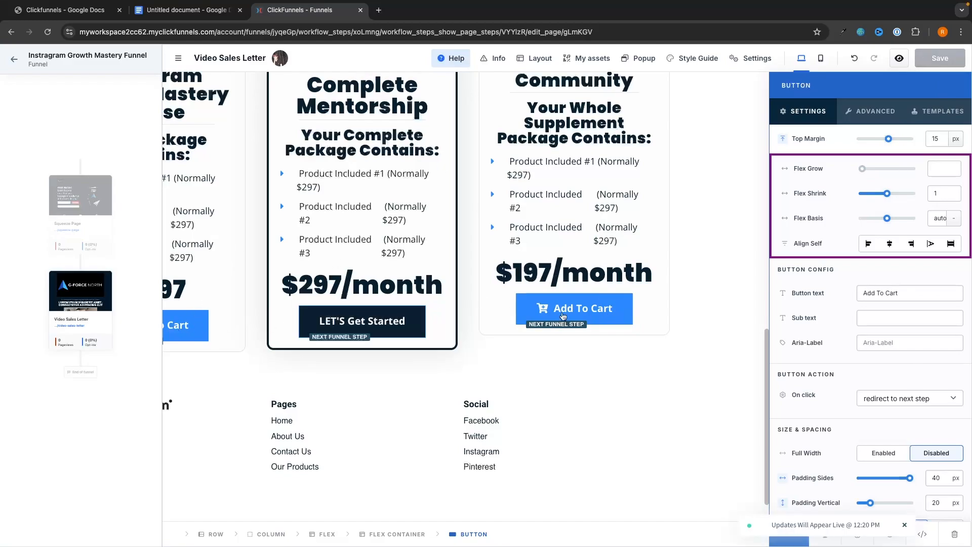
{"action": "left_click", "coordinate": [12, 61]}
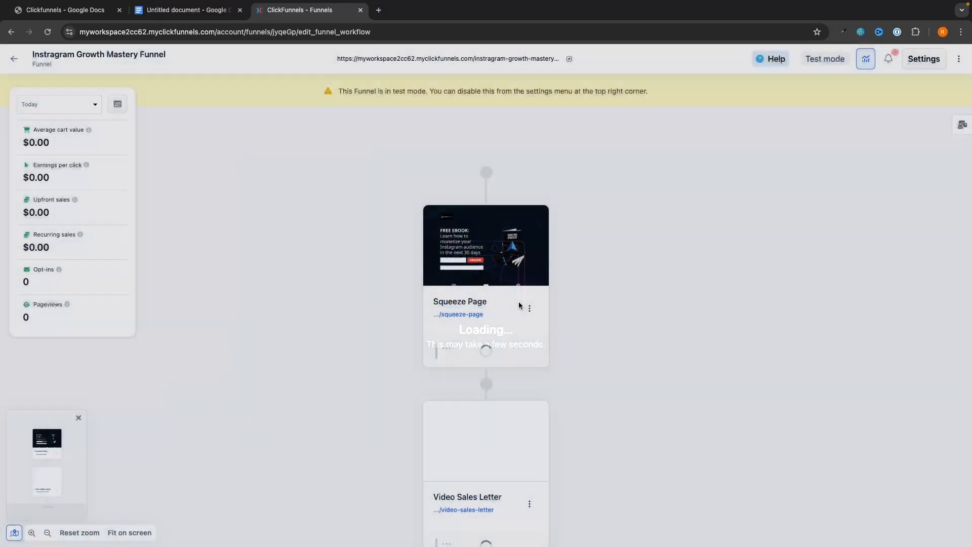
Add a '2 Step Book Page' from the Order templates as the step after Video Sales Letter.
{"action": "scroll", "coordinate": [657, 331], "scroll_direction": "down", "scroll_amount": 2}
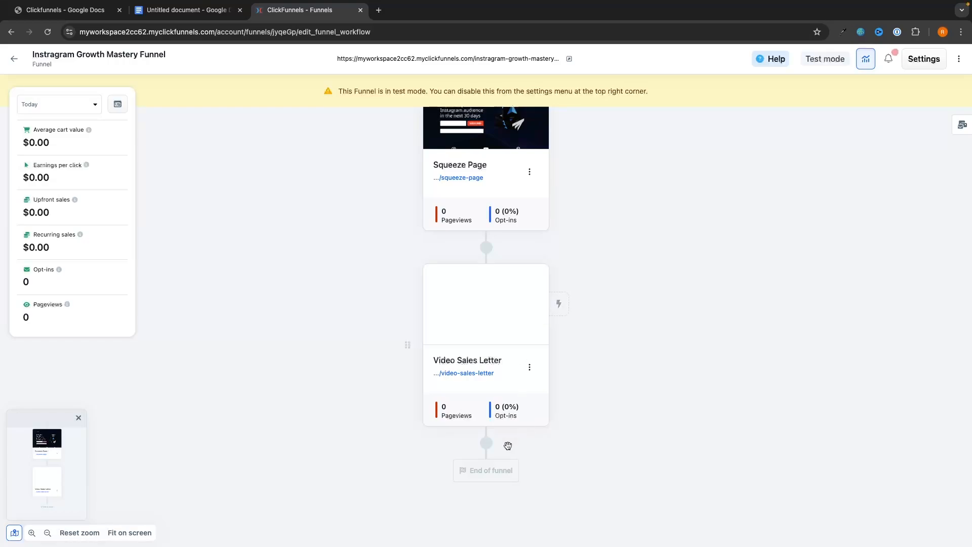
{"action": "left_click", "coordinate": [486, 443]}
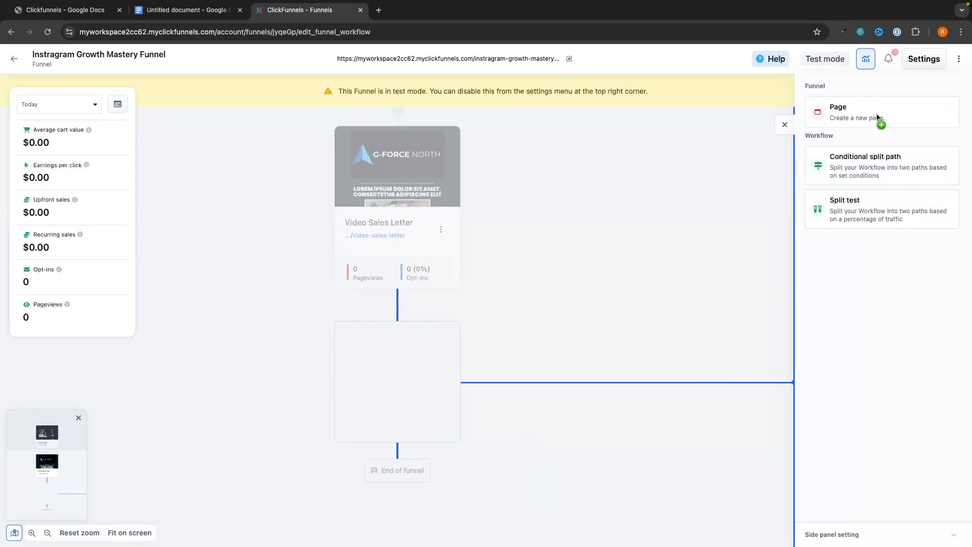
{"action": "left_click", "coordinate": [880, 122]}
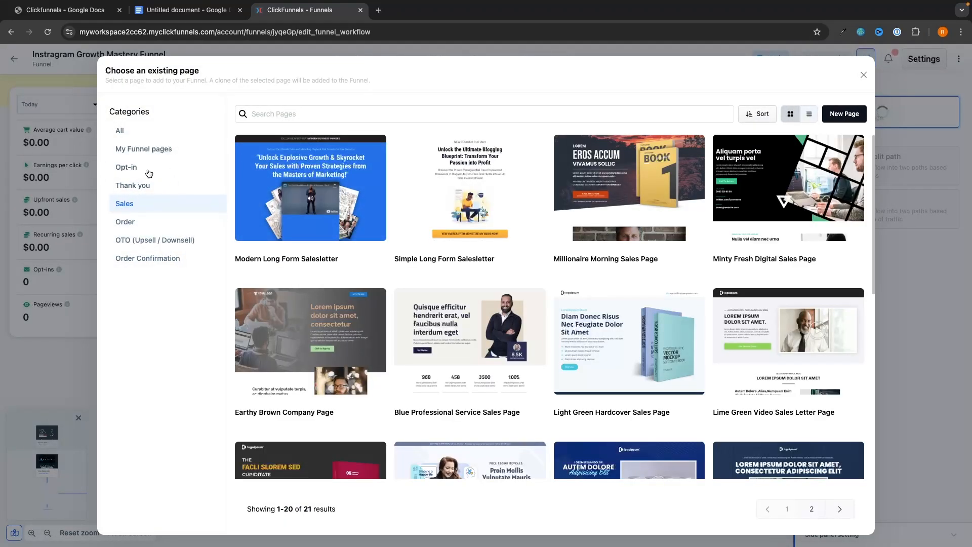
{"action": "left_click", "coordinate": [127, 221]}
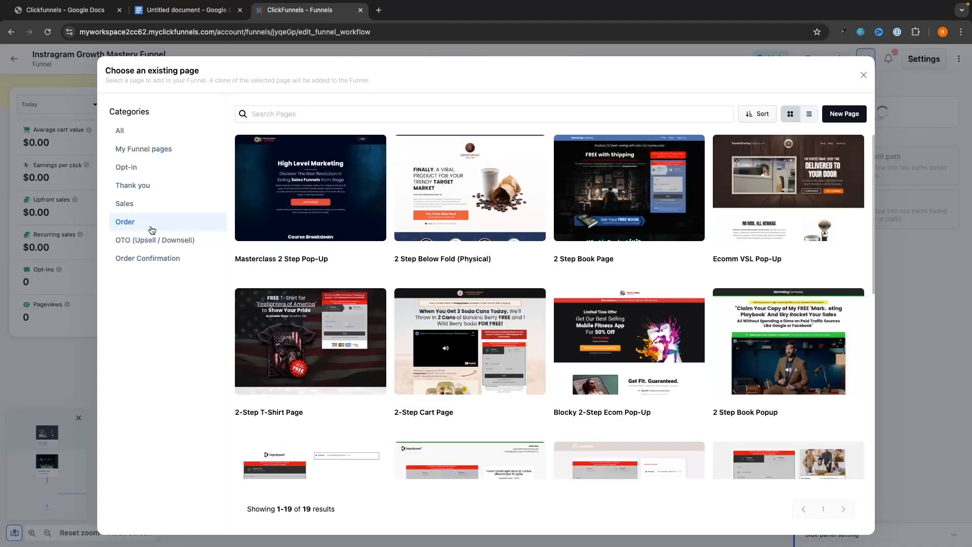
{"action": "left_click", "coordinate": [630, 192]}
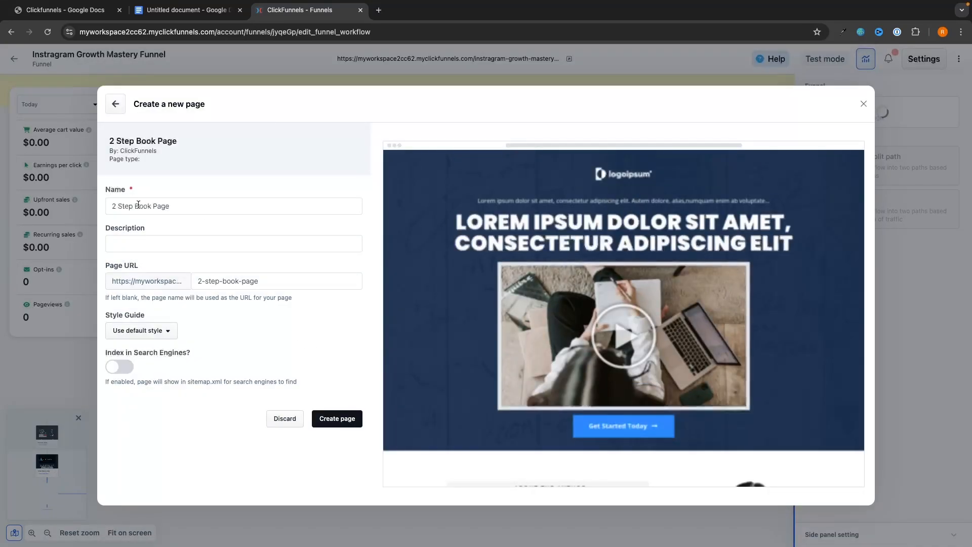
{"action": "left_click", "coordinate": [339, 416]}
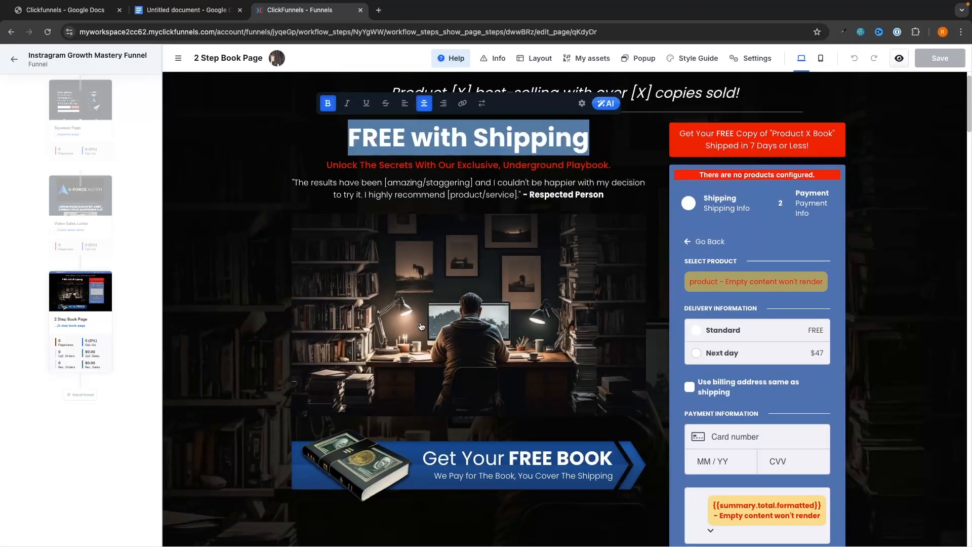
Select the order form's Checkout element and open its Product select settings.
{"action": "left_click", "coordinate": [421, 326]}
{"action": "left_click", "coordinate": [440, 260]}
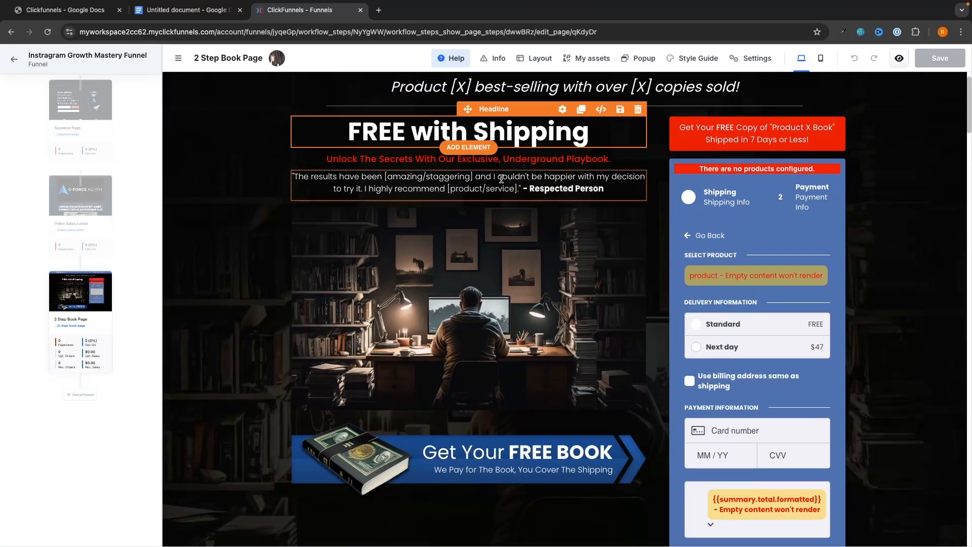
{"action": "scroll", "coordinate": [502, 179], "scroll_direction": "down", "scroll_amount": 1}
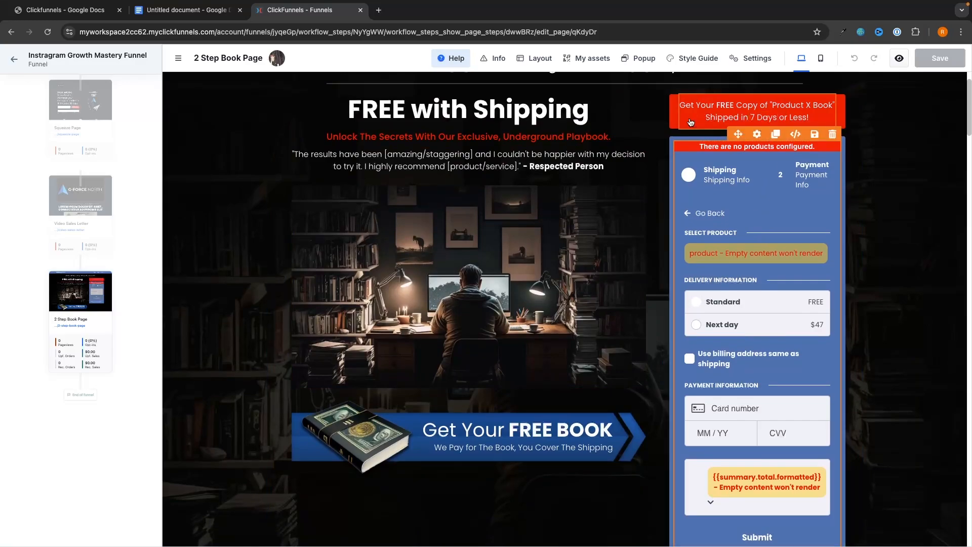
{"action": "left_click", "coordinate": [687, 155]}
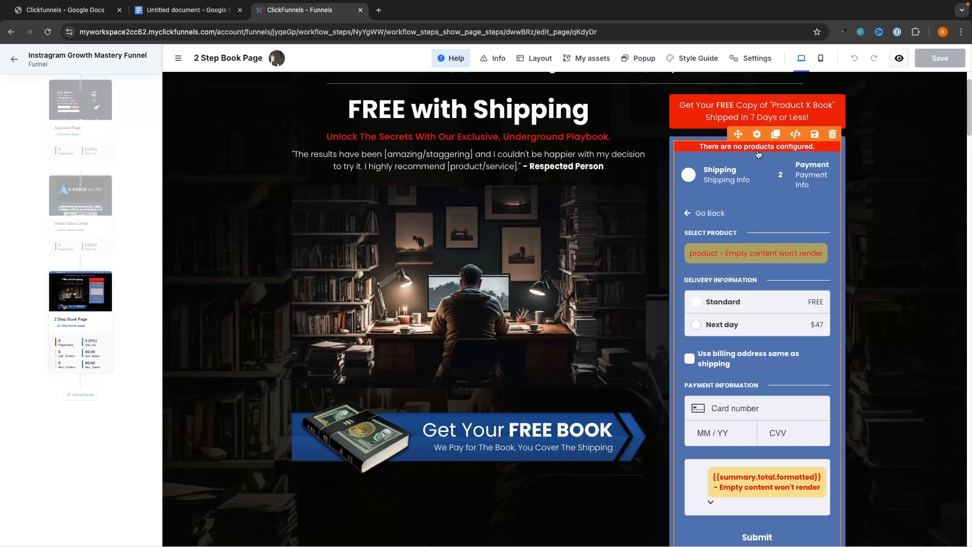
{"action": "left_click", "coordinate": [739, 151]}
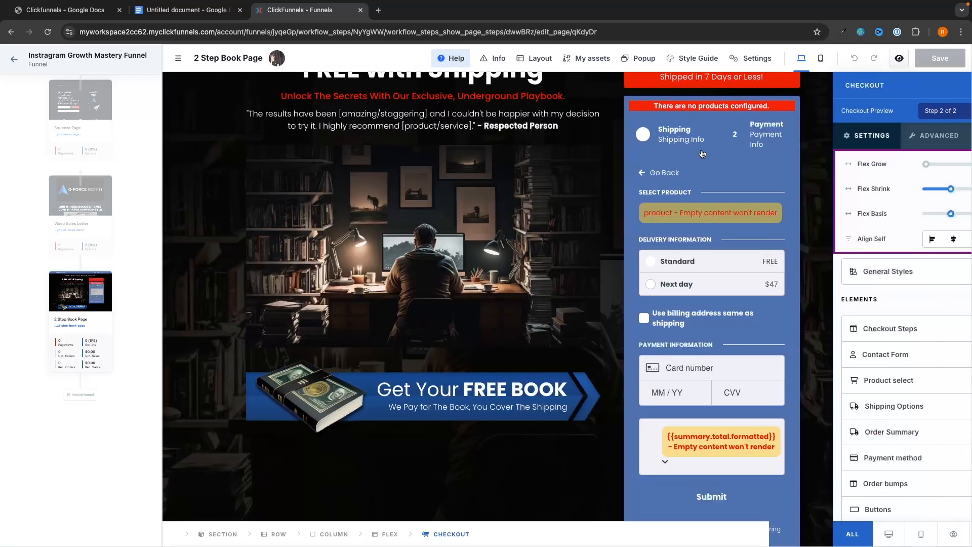
{"action": "scroll", "coordinate": [791, 283], "scroll_direction": "down", "scroll_amount": 2}
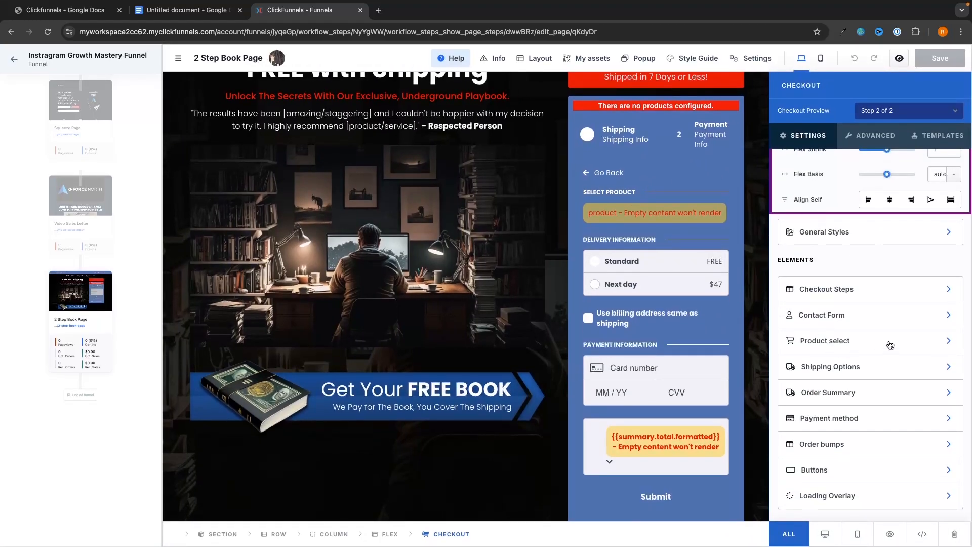
{"action": "left_click", "coordinate": [839, 343]}
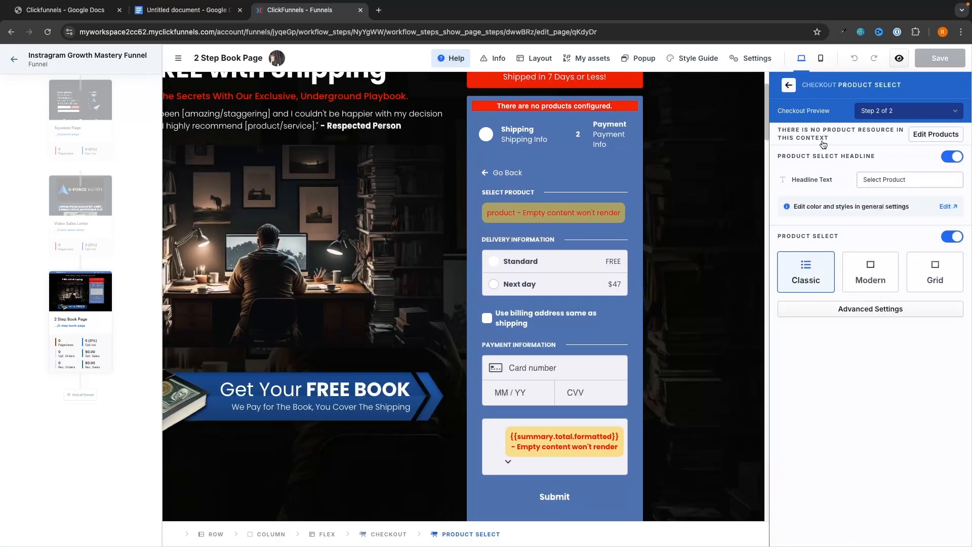
Attach the Instagram Growth Mastery Complete Mentorship, Community and Course products to the checkout.
{"action": "left_click", "coordinate": [936, 142]}
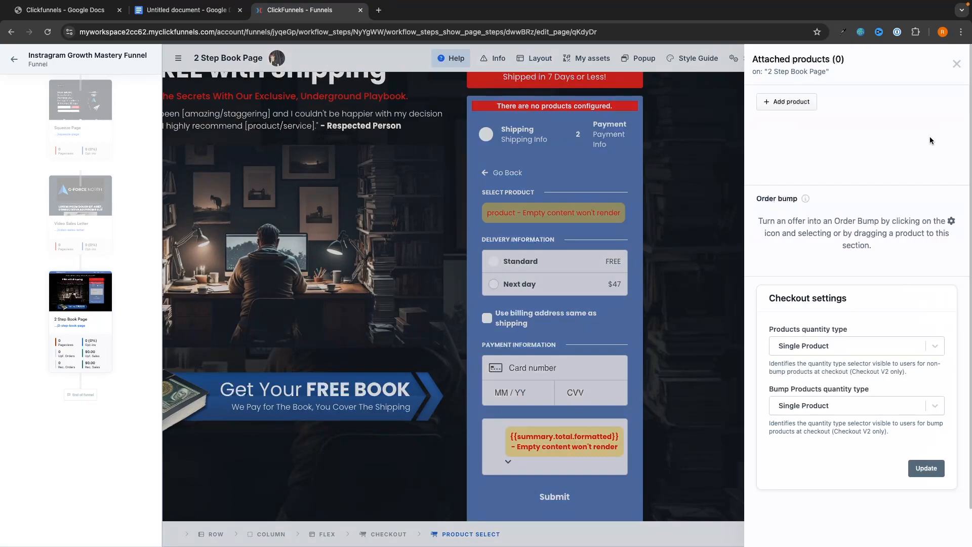
{"action": "left_click", "coordinate": [789, 102]}
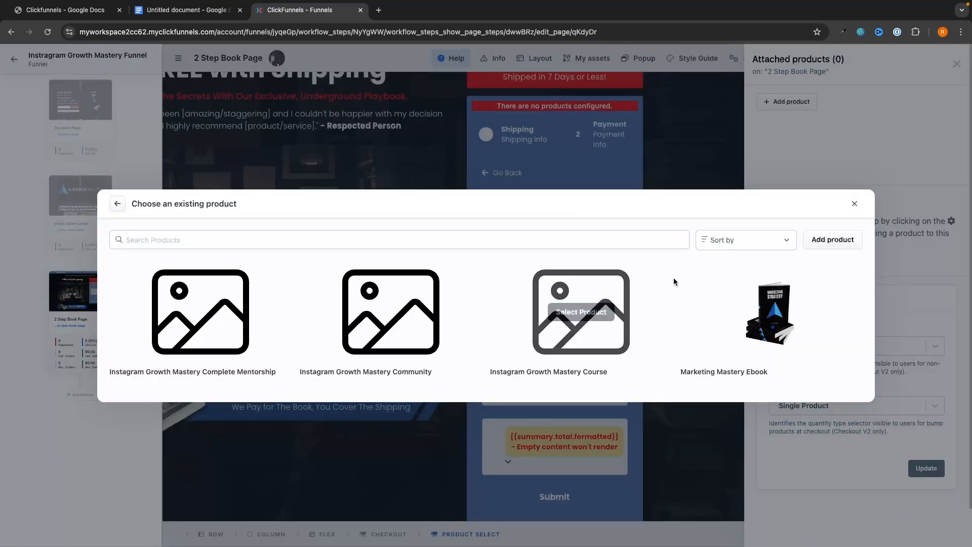
{"action": "left_click", "coordinate": [201, 312]}
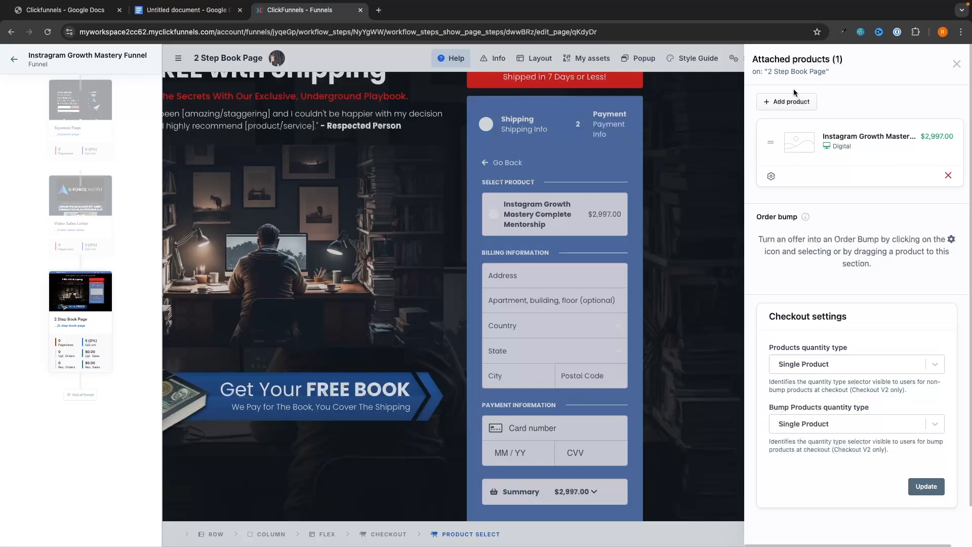
{"action": "left_click", "coordinate": [795, 101]}
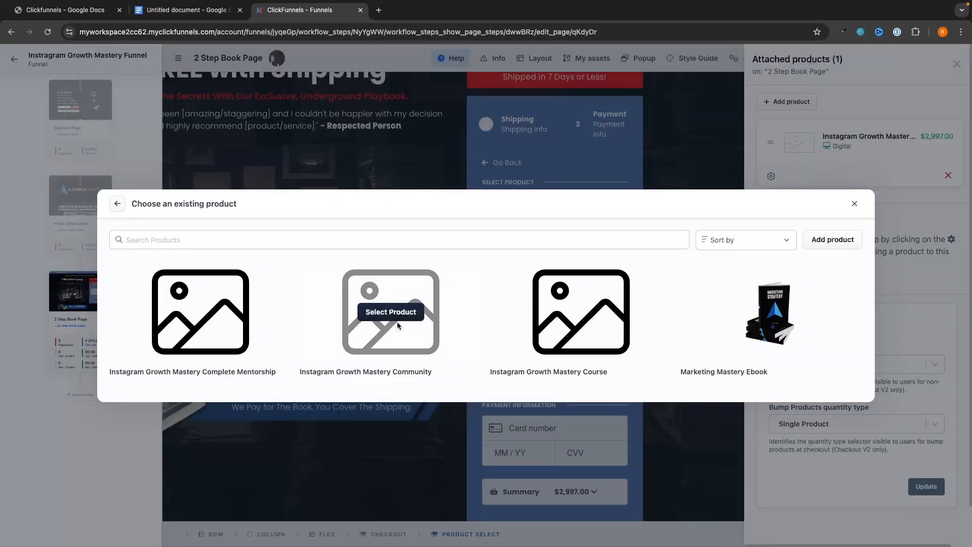
{"action": "left_click", "coordinate": [396, 314]}
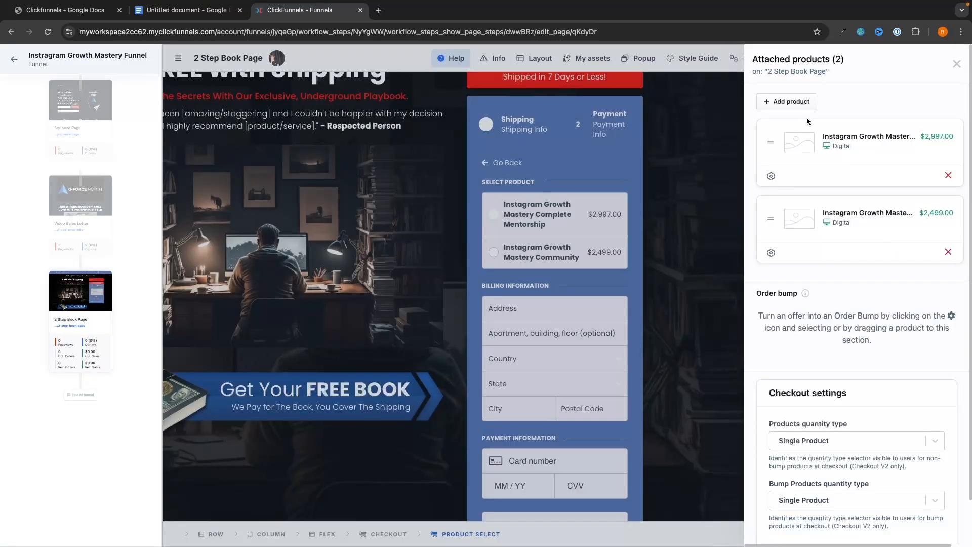
{"action": "left_click", "coordinate": [802, 102]}
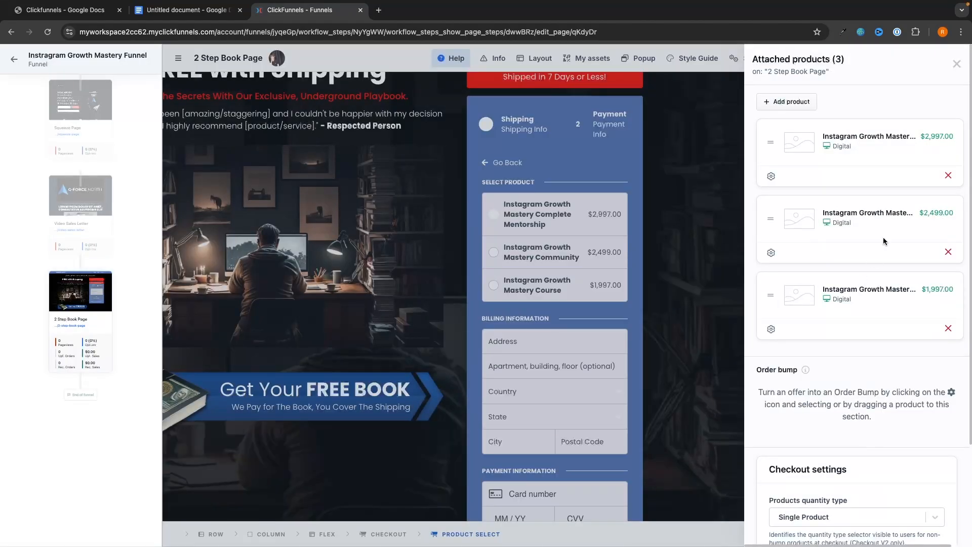
Keep the Single Product quantity type and close the products panel back to the page.
{"action": "scroll", "coordinate": [856, 256], "scroll_direction": "down", "scroll_amount": 3}
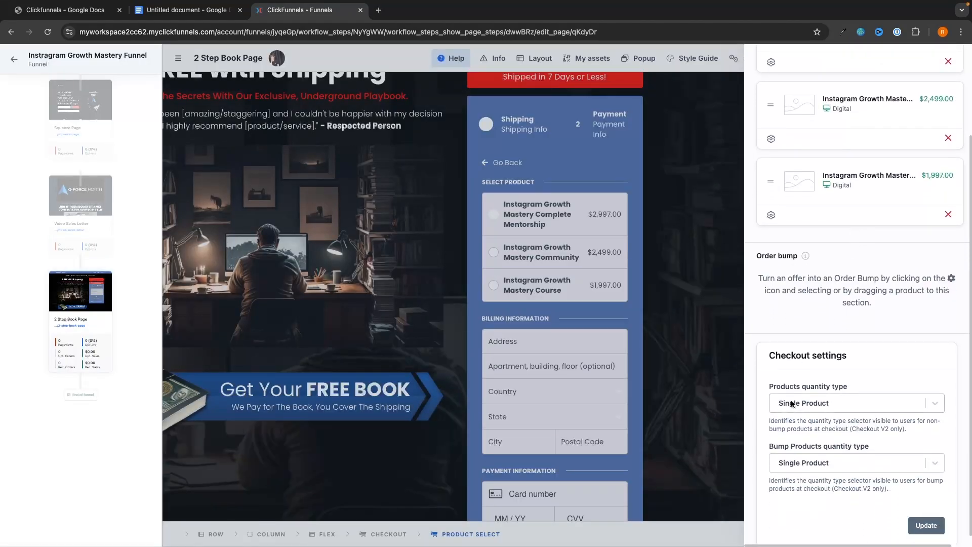
{"action": "left_click", "coordinate": [792, 403]}
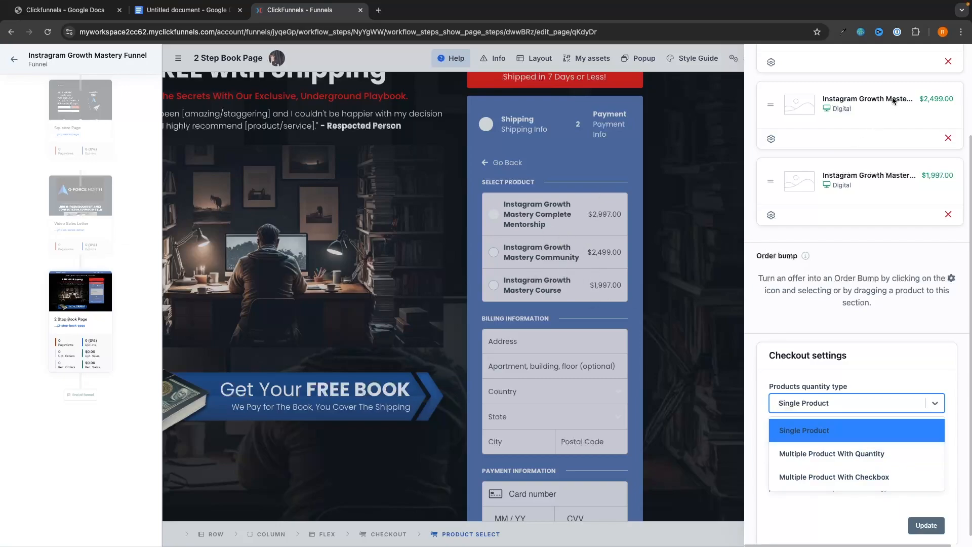
{"action": "left_click", "coordinate": [937, 313]}
{"action": "scroll", "coordinate": [937, 253], "scroll_direction": "up", "scroll_amount": 3}
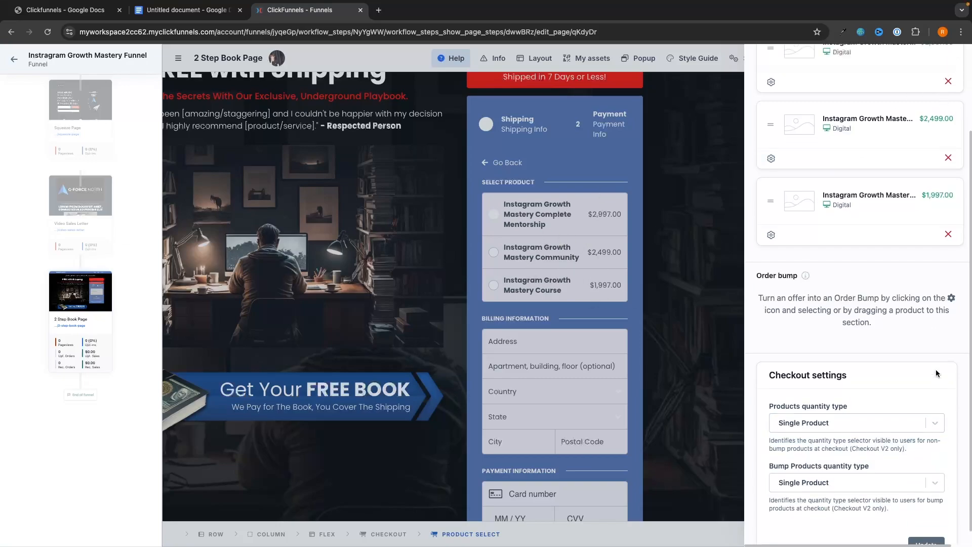
{"action": "left_click", "coordinate": [957, 63]}
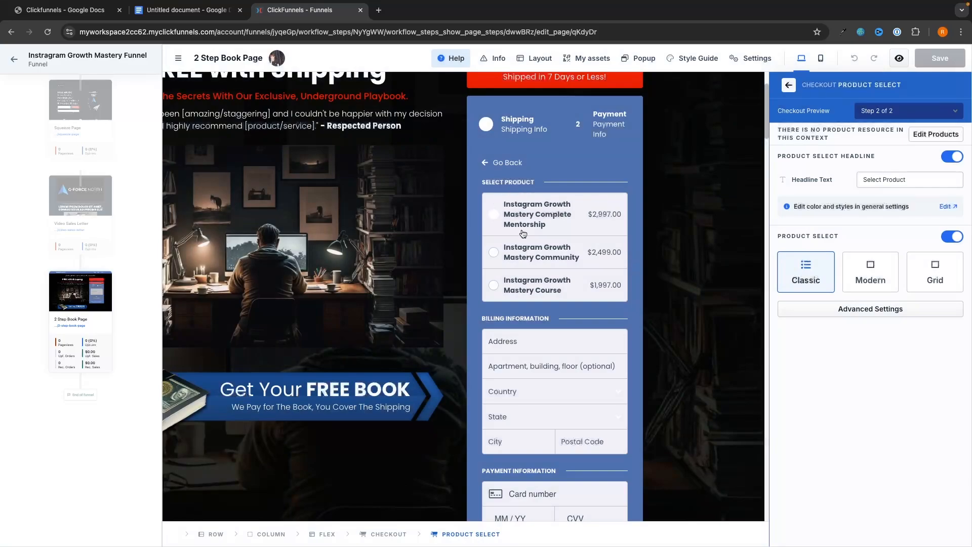
{"action": "left_click", "coordinate": [788, 85]}
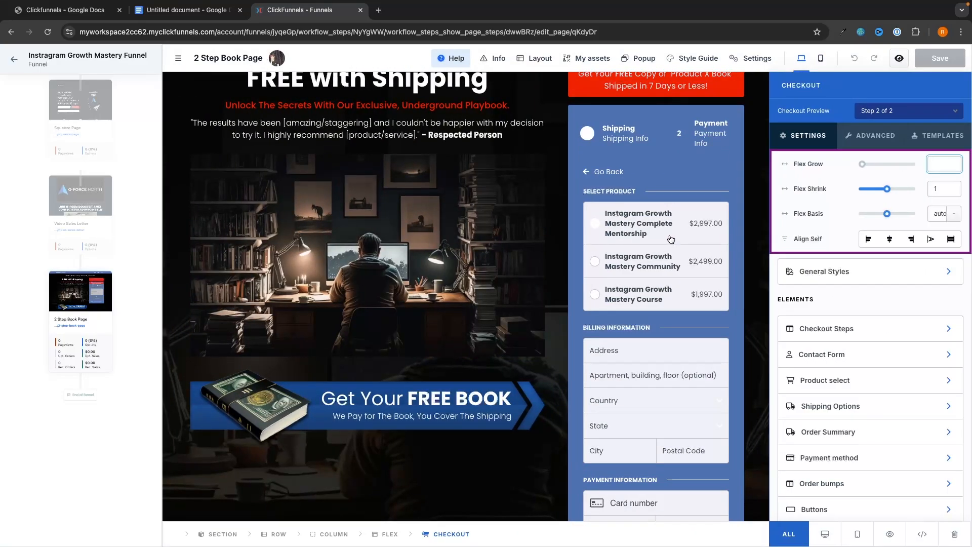
{"action": "left_click", "coordinate": [671, 239]}
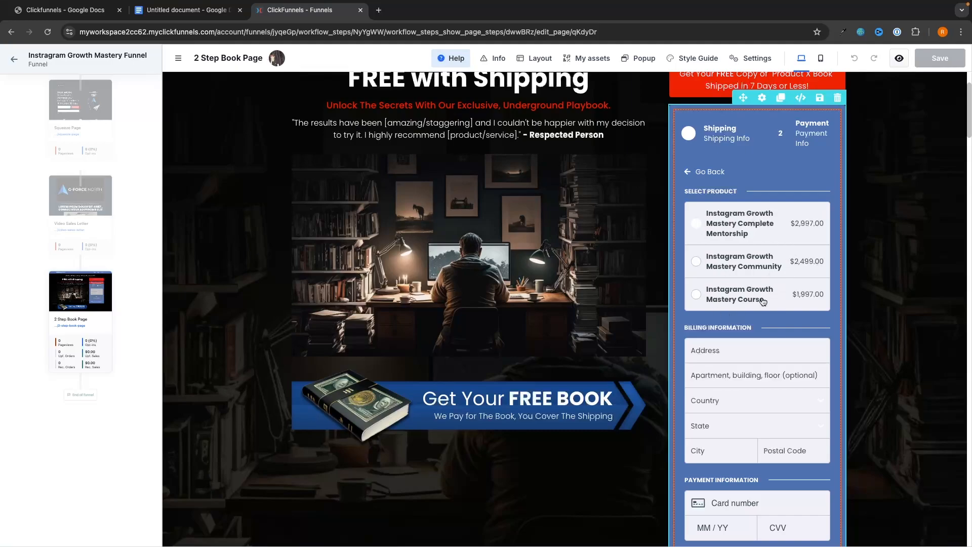
{"action": "scroll", "coordinate": [785, 290], "scroll_direction": "down", "scroll_amount": 3}
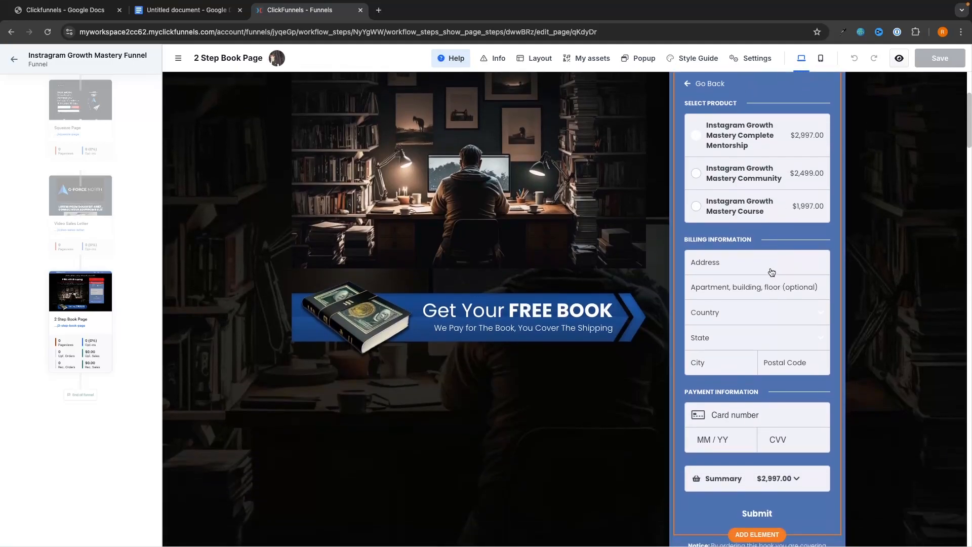
Select the checkout element and review its Buttons and Contact Form settings.
{"action": "left_click", "coordinate": [752, 261]}
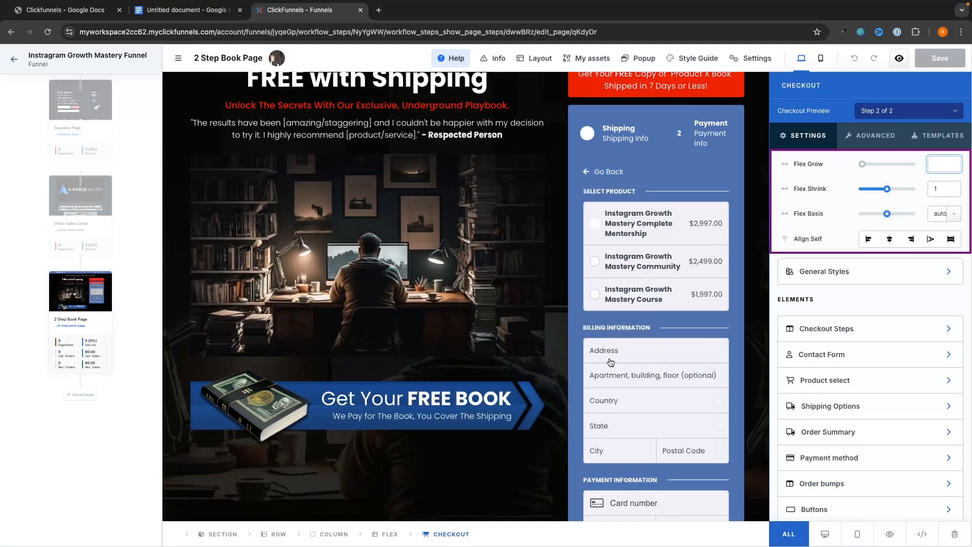
{"action": "scroll", "coordinate": [611, 362], "scroll_direction": "down", "scroll_amount": 5}
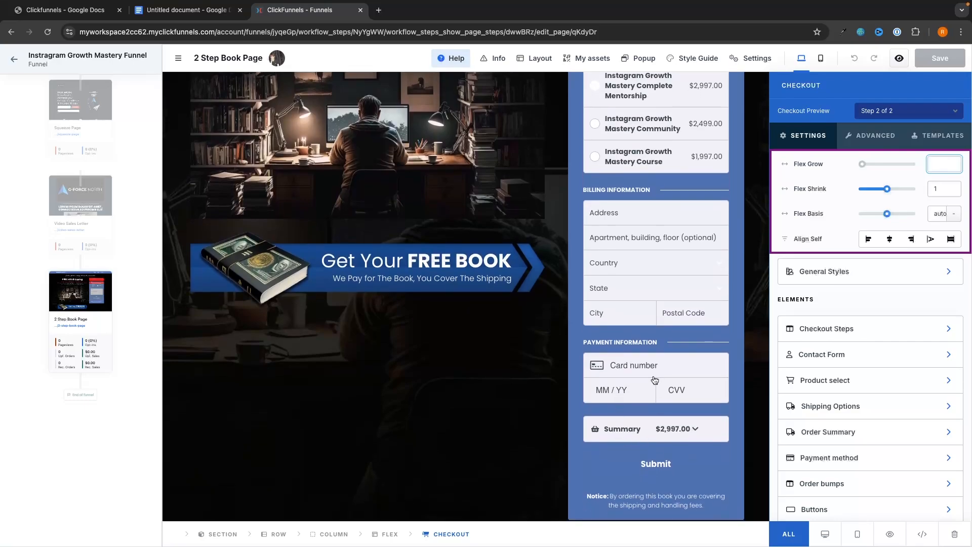
{"action": "scroll", "coordinate": [772, 247], "scroll_direction": "down", "scroll_amount": 1}
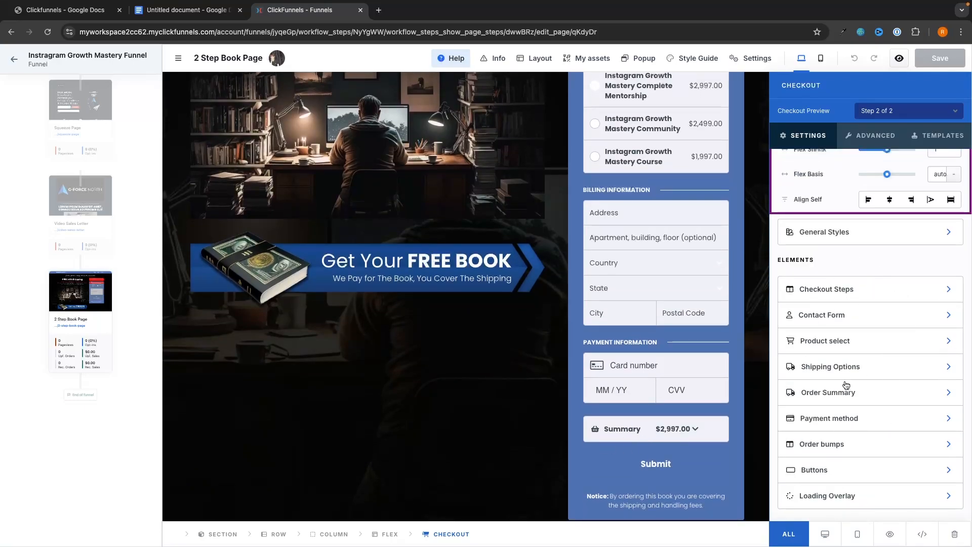
{"action": "left_click", "coordinate": [828, 469]}
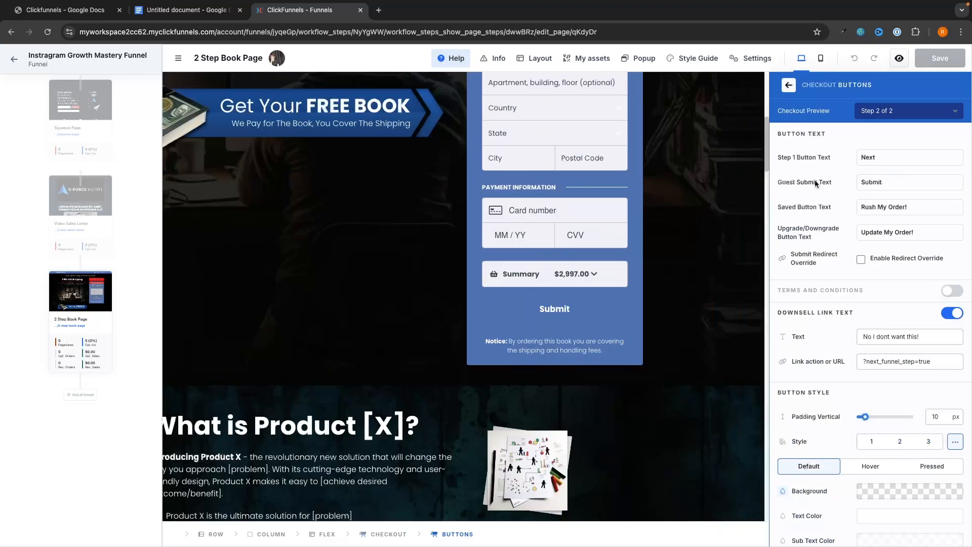
{"action": "left_click", "coordinate": [790, 86]}
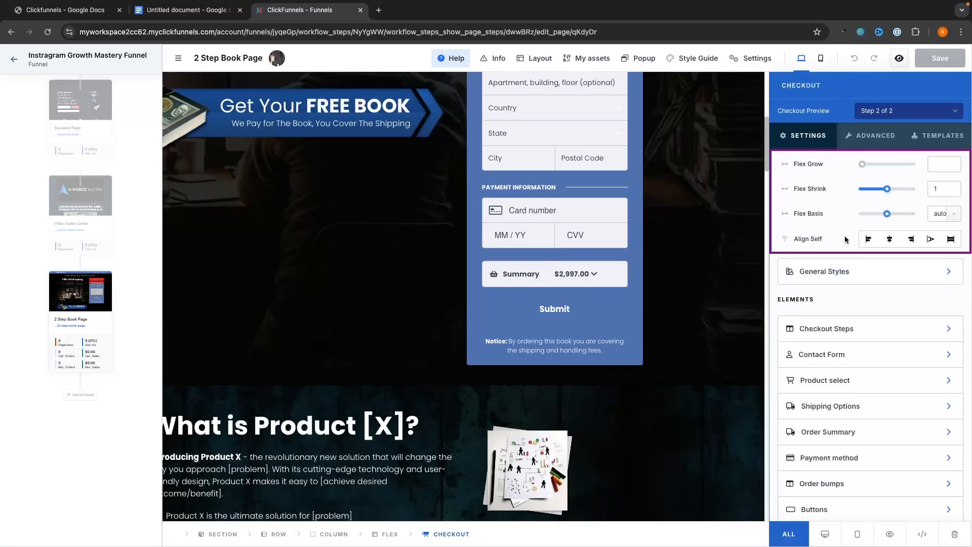
{"action": "left_click", "coordinate": [821, 354]}
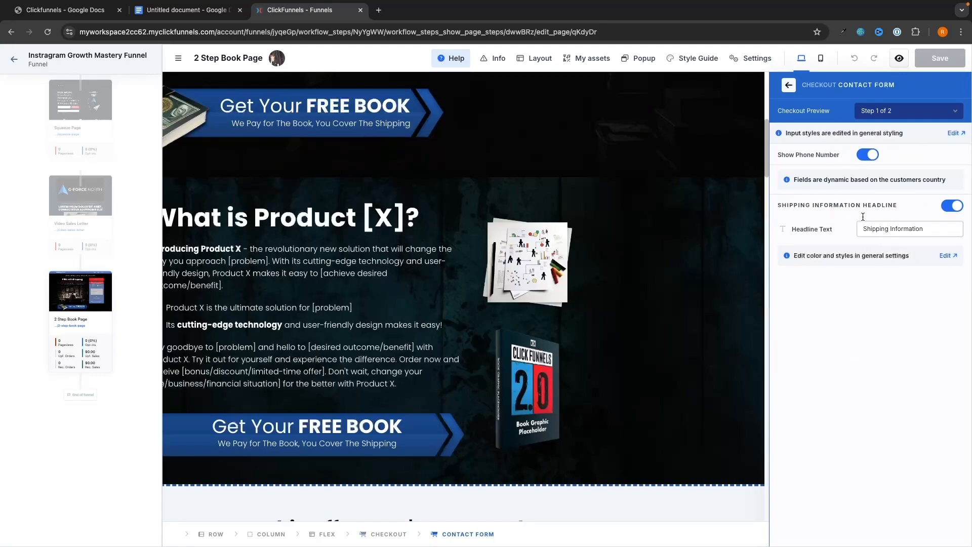
{"action": "left_click", "coordinate": [790, 86]}
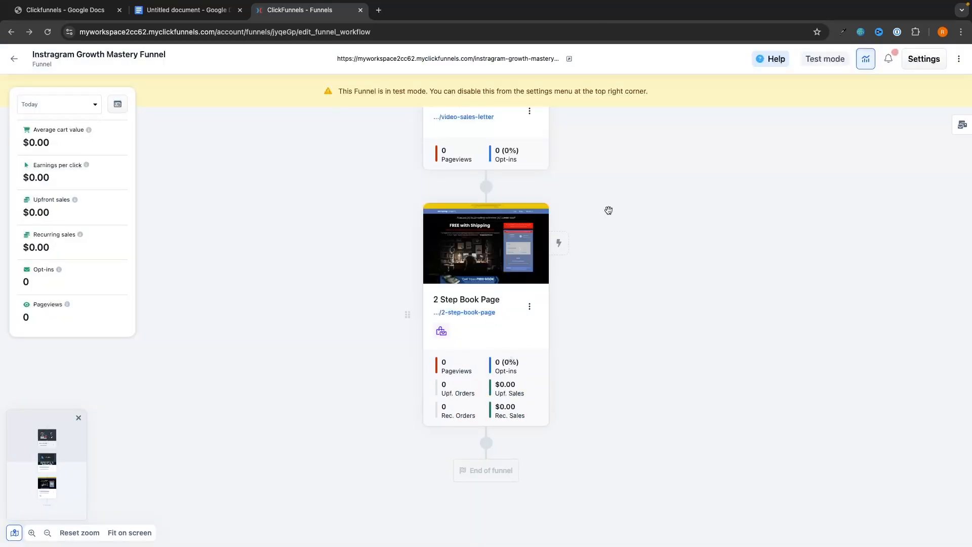
{"action": "left_click", "coordinate": [487, 442]}
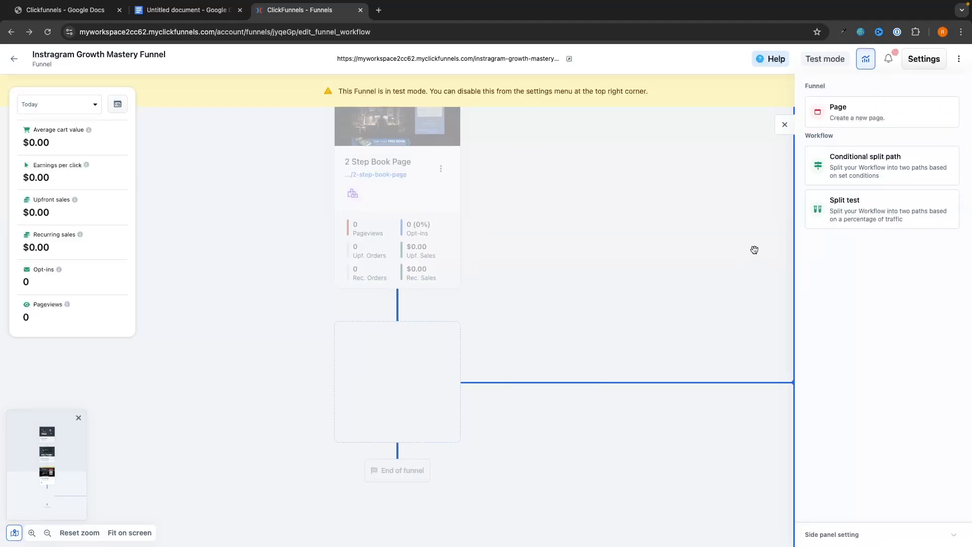
{"action": "left_click", "coordinate": [854, 116]}
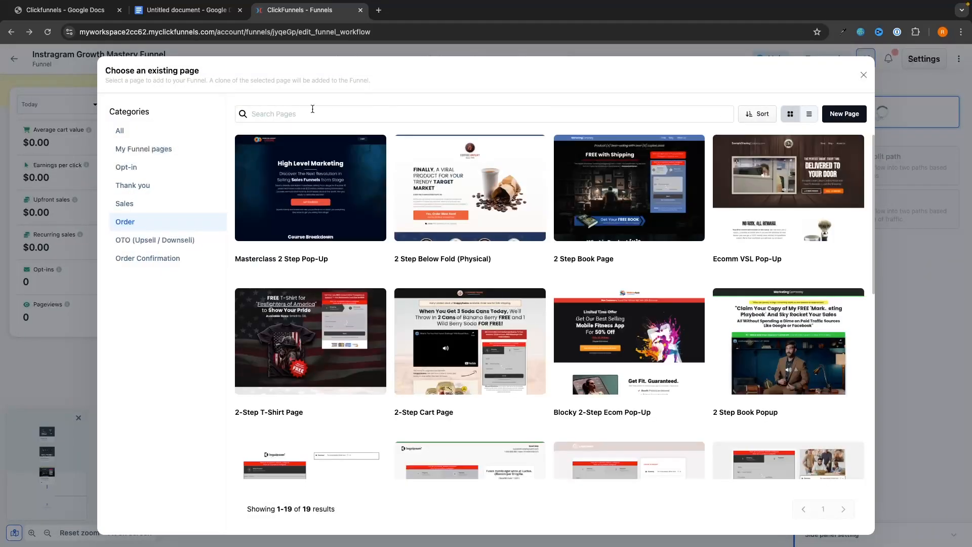
{"action": "left_click", "coordinate": [148, 184]}
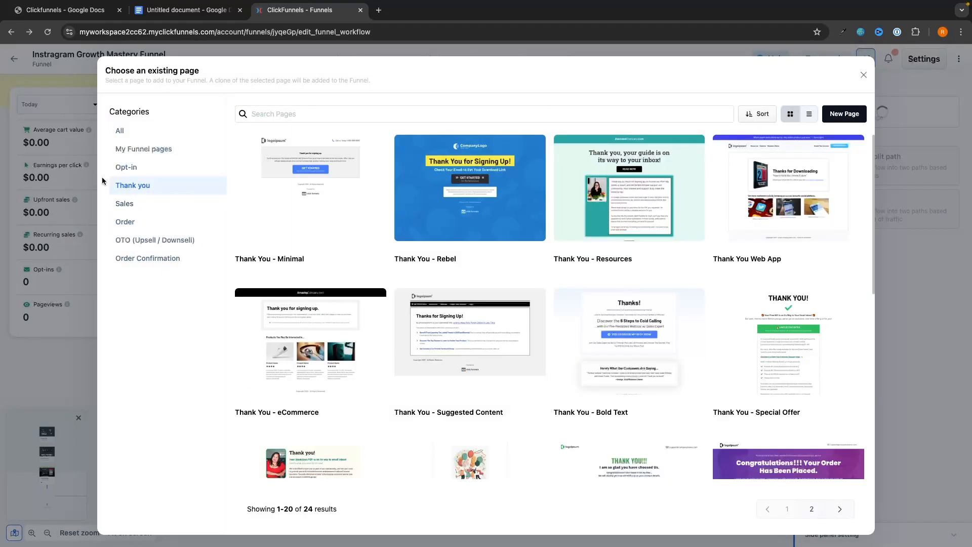
{"action": "mouse_move", "coordinate": [530, 210]}
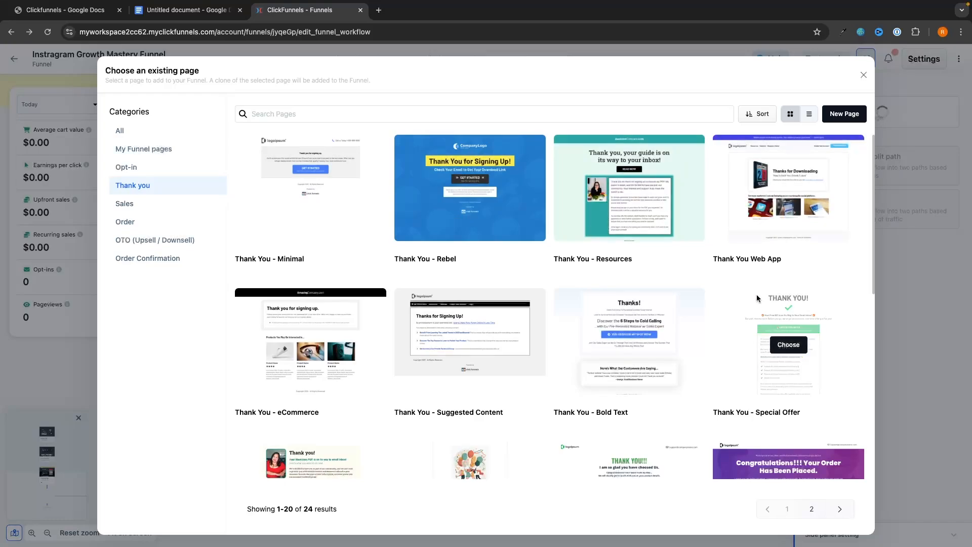
{"action": "scroll", "coordinate": [556, 282], "scroll_direction": "down", "scroll_amount": 3}
{"action": "scroll", "coordinate": [387, 375], "scroll_direction": "down", "scroll_amount": 5}
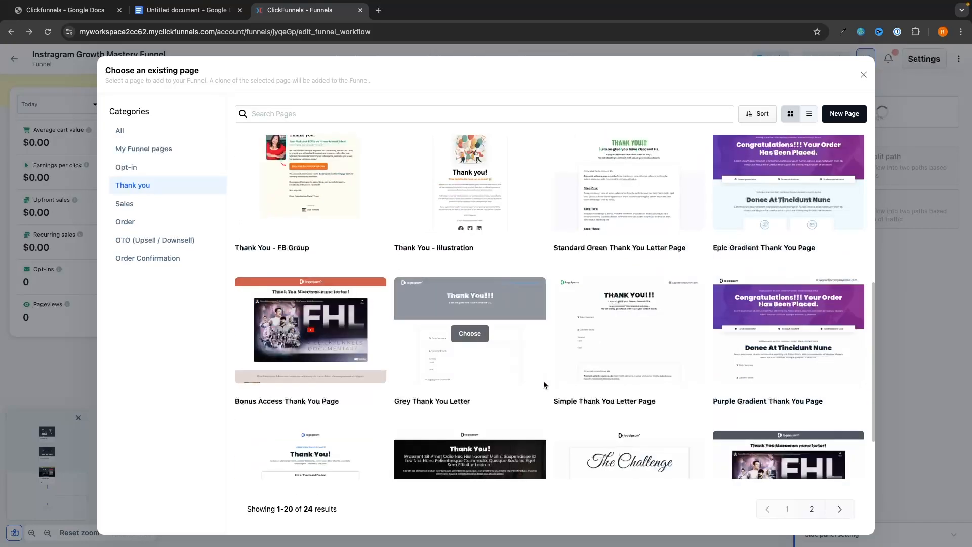
{"action": "mouse_move", "coordinate": [790, 207]}
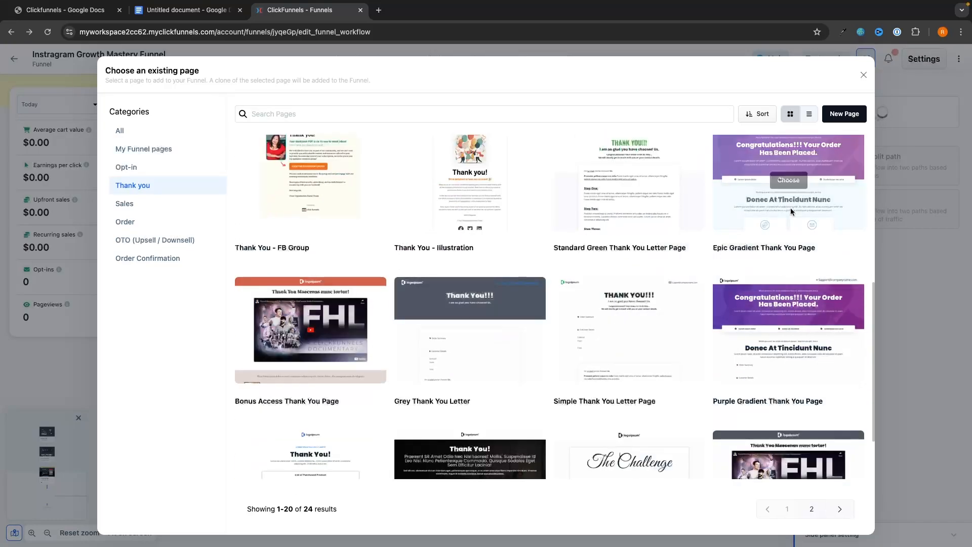
{"action": "left_click", "coordinate": [789, 180]}
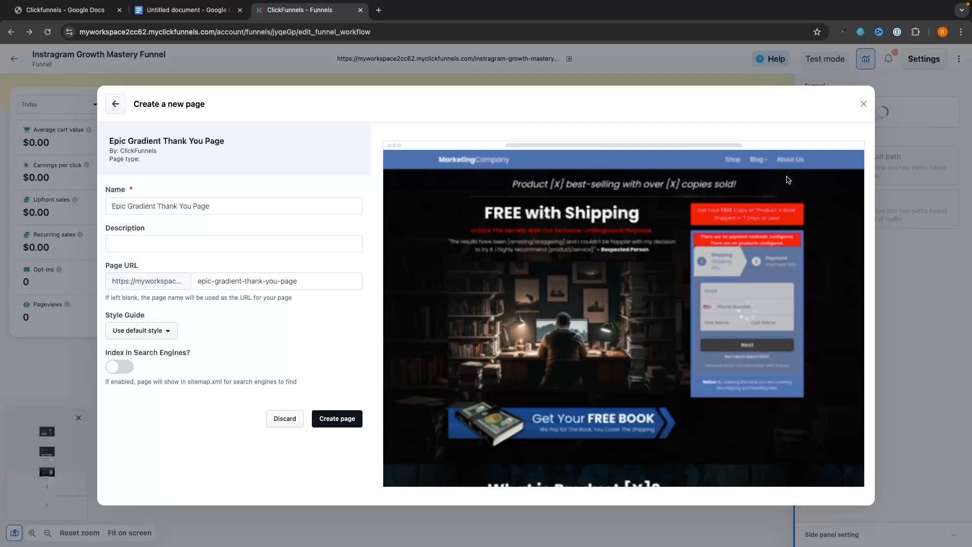
{"action": "left_click", "coordinate": [862, 106]}
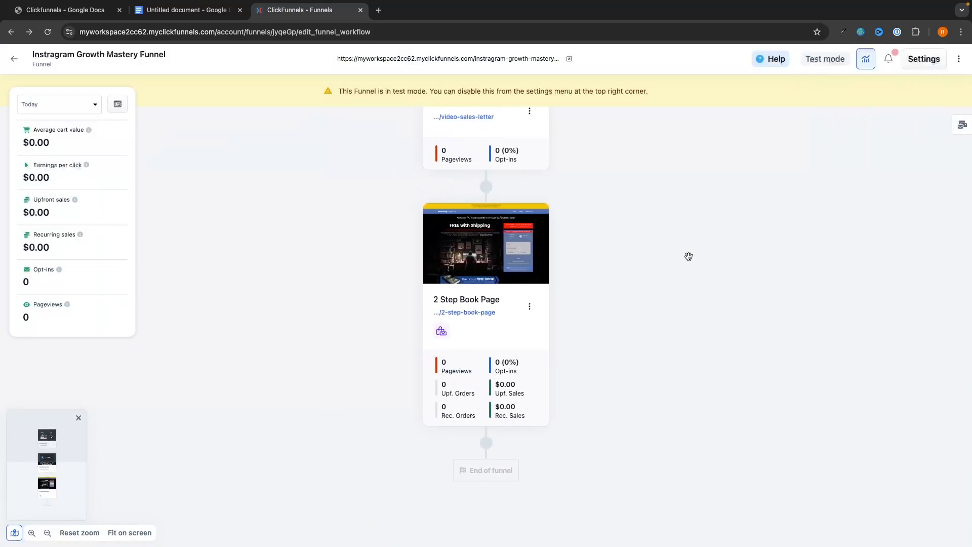
{"action": "scroll", "coordinate": [770, 205], "scroll_direction": "up", "scroll_amount": 5}
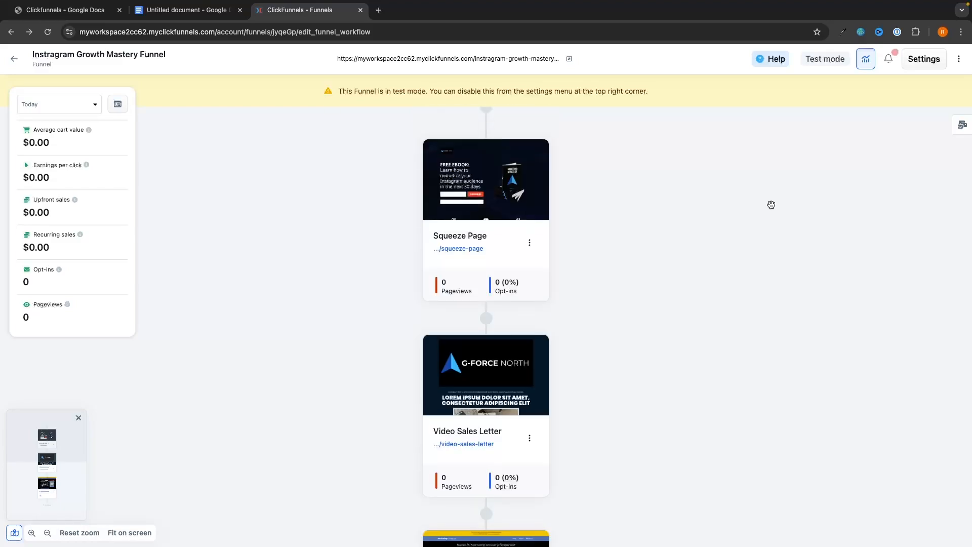
{"action": "scroll", "coordinate": [666, 321], "scroll_direction": "down", "scroll_amount": 5}
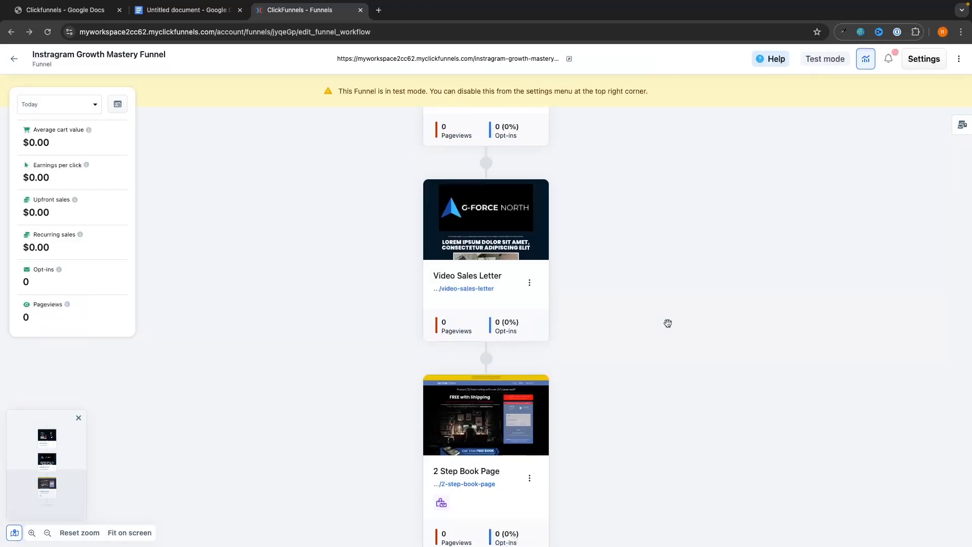
Switch the Instagram Growth Mastery Funnel to Live mode on the workspace domain and update it.
{"action": "left_click", "coordinate": [13, 59]}
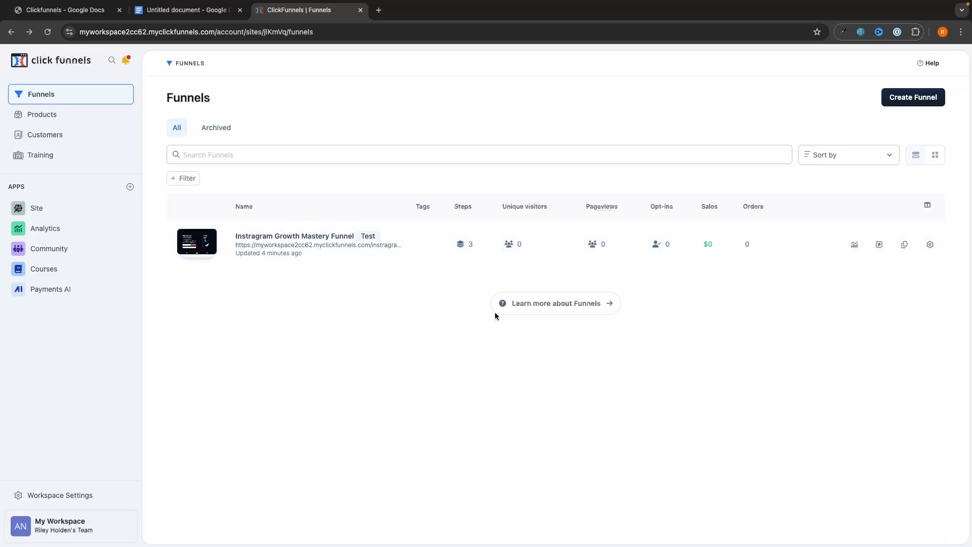
{"action": "left_click", "coordinate": [367, 240]}
{"action": "scroll", "coordinate": [539, 293], "scroll_direction": "down", "scroll_amount": 1}
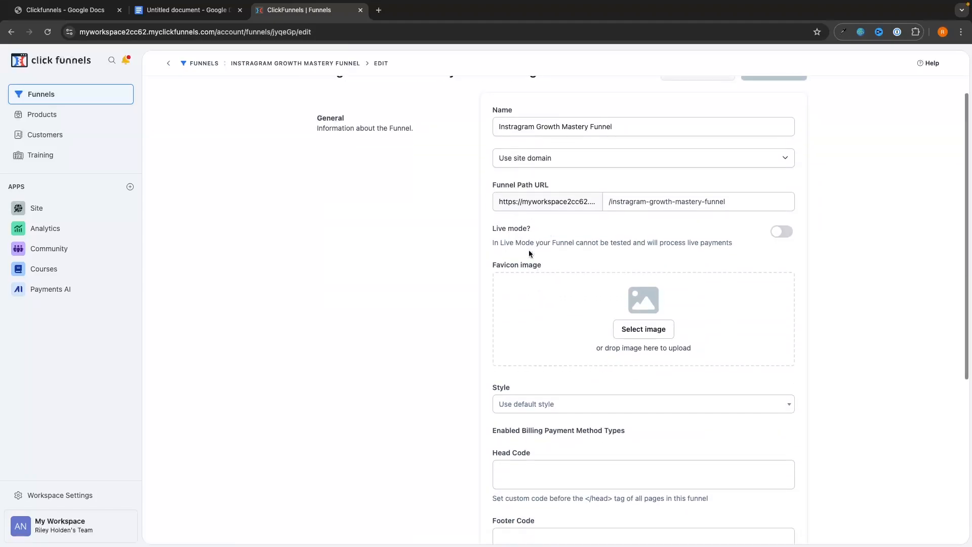
{"action": "left_click", "coordinate": [783, 233]}
{"action": "scroll", "coordinate": [819, 263], "scroll_direction": "up", "scroll_amount": 1}
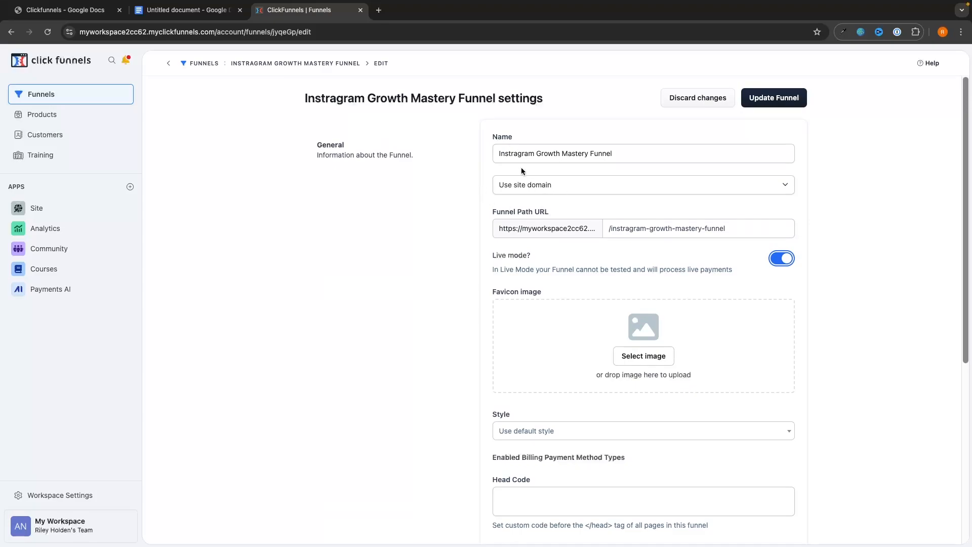
{"action": "left_click", "coordinate": [527, 189]}
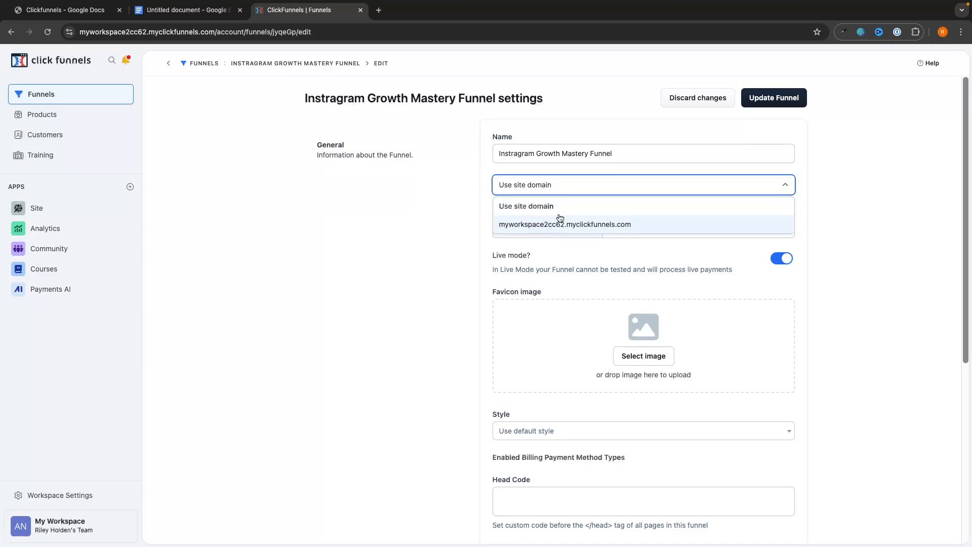
{"action": "left_click", "coordinate": [537, 226]}
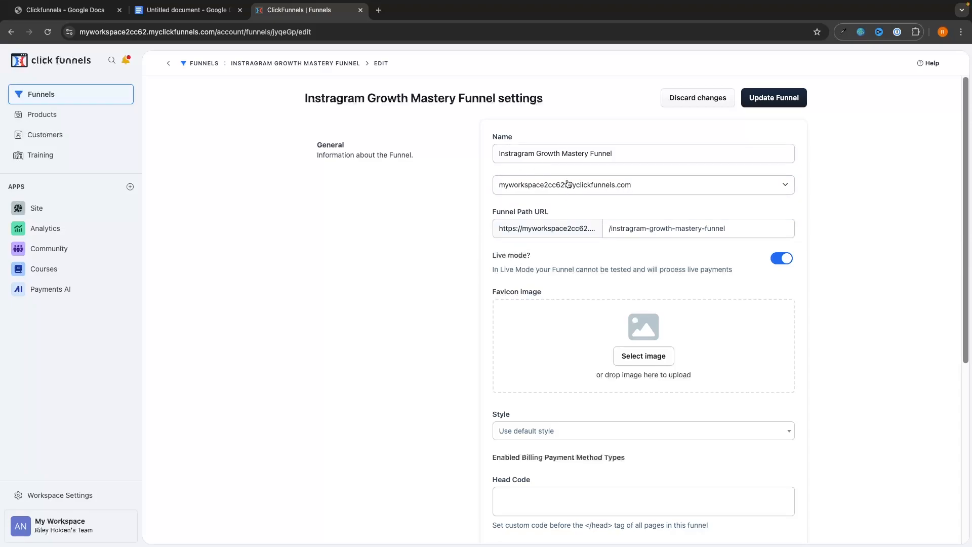
{"action": "left_click", "coordinate": [774, 98]}
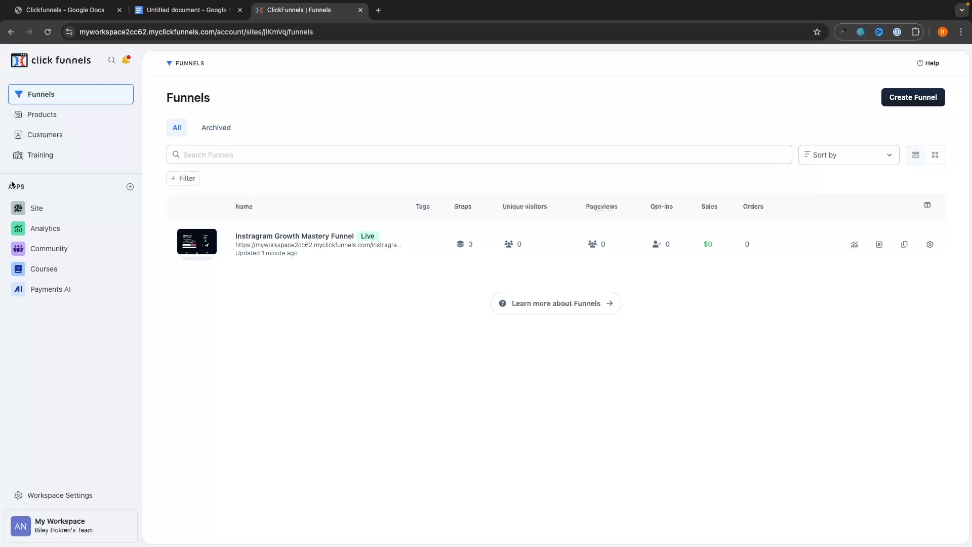
Add the Email app after filling in and saving the marketing address.
{"action": "left_click", "coordinate": [130, 187]}
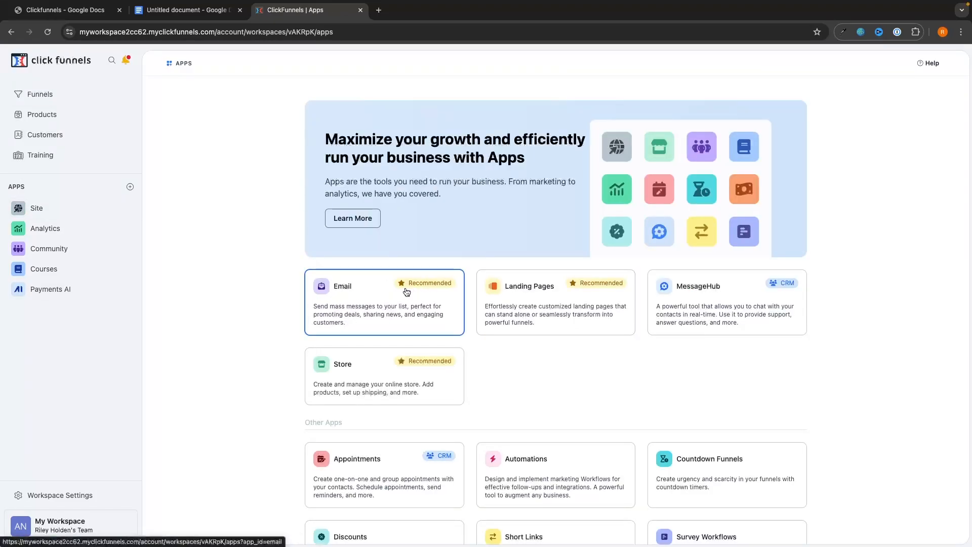
{"action": "left_click", "coordinate": [354, 286]}
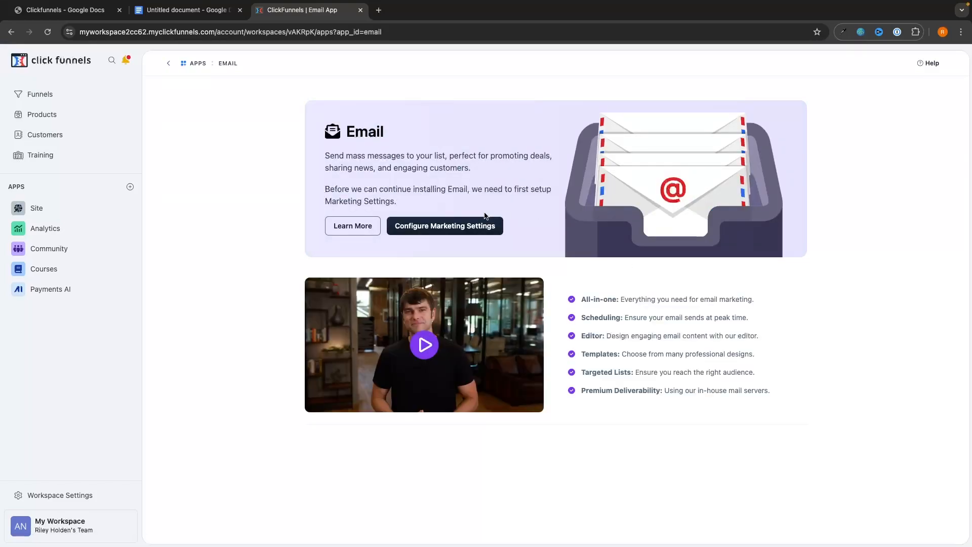
{"action": "left_click", "coordinate": [422, 232]}
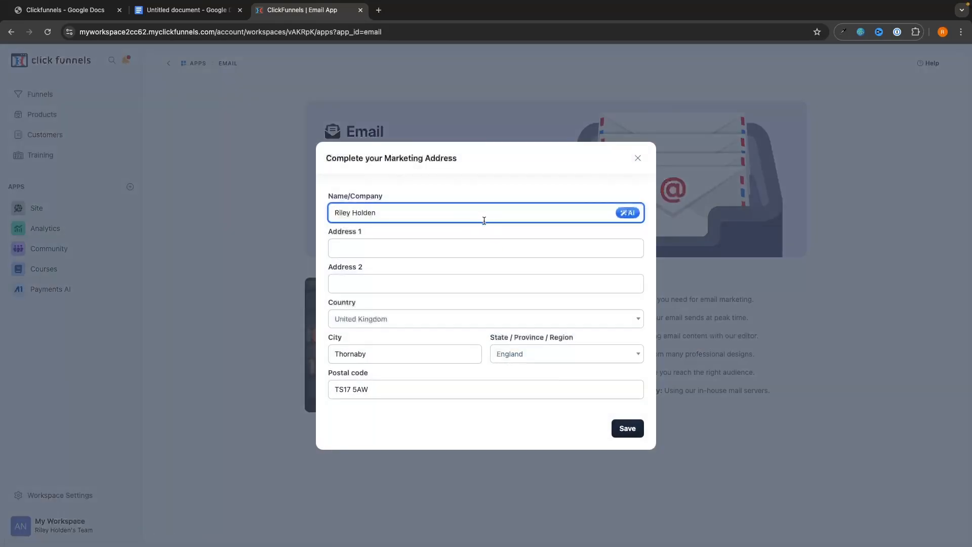
{"action": "left_click", "coordinate": [387, 248]}
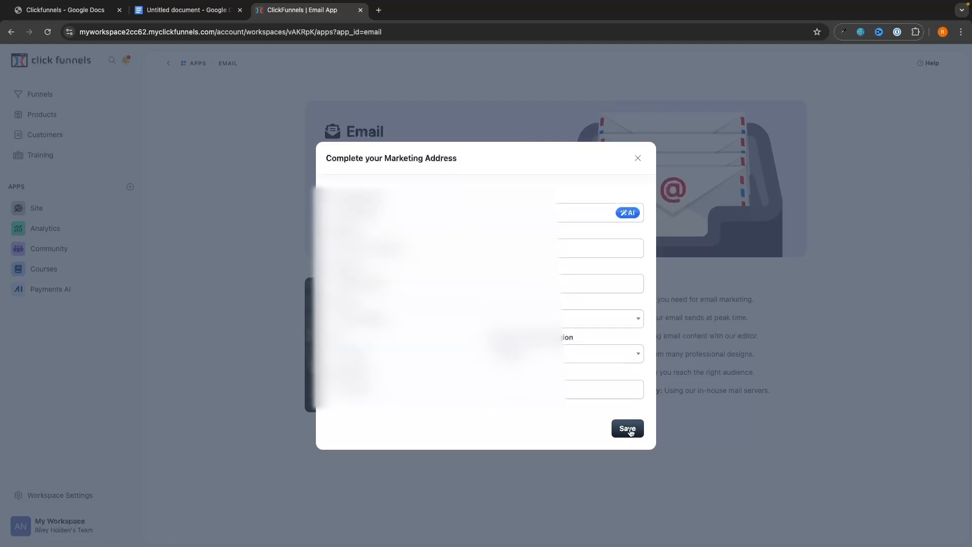
{"action": "left_click", "coordinate": [637, 427]}
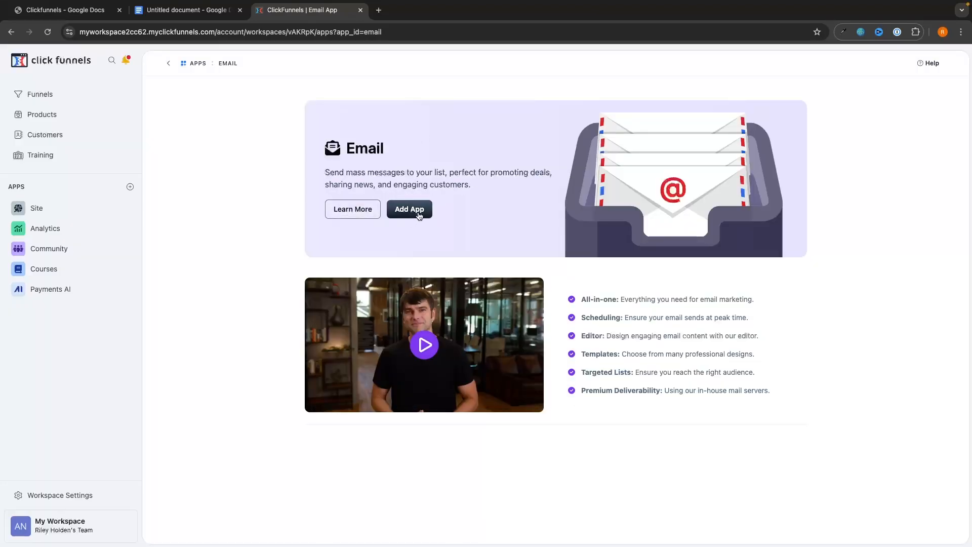
{"action": "left_click", "coordinate": [427, 214]}
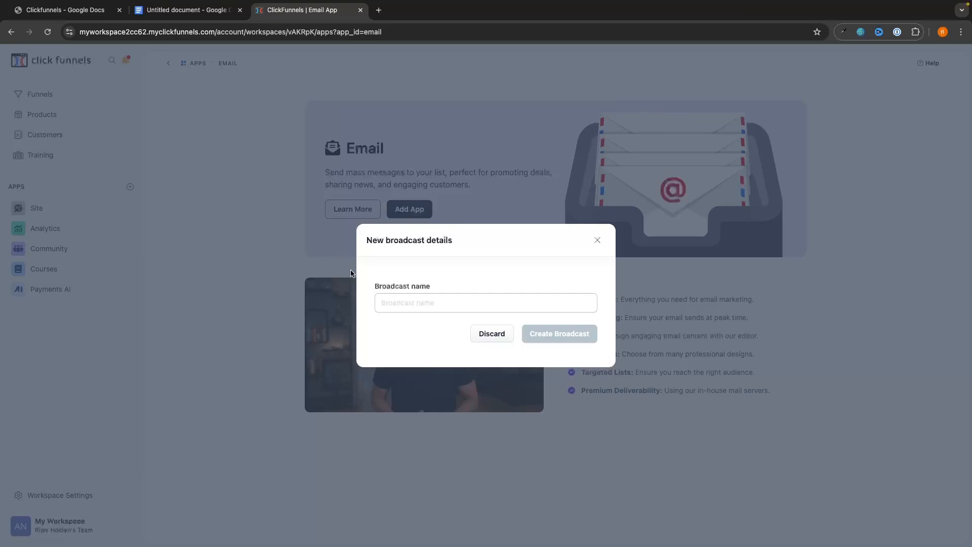
Create a new email broadcast named 'Test'.
{"action": "left_click", "coordinate": [423, 298]}
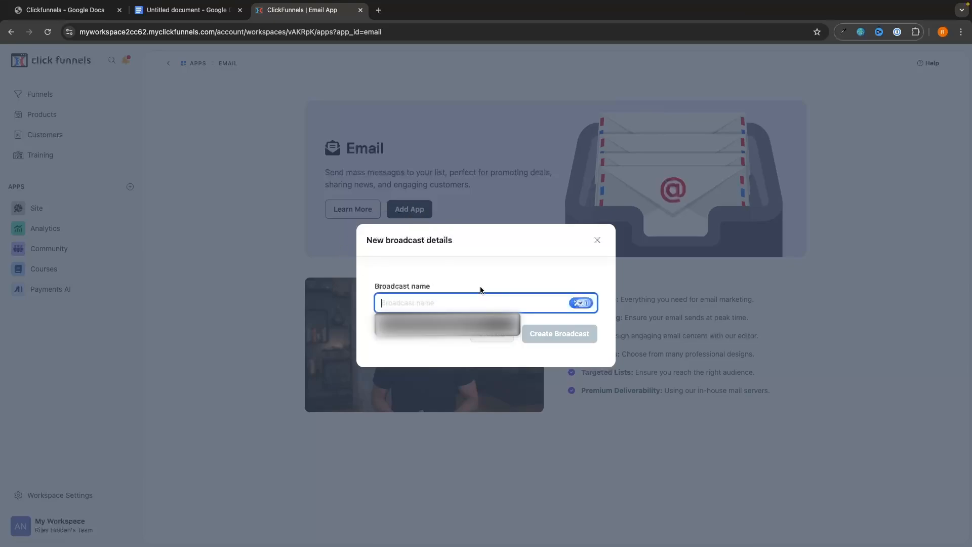
{"action": "type", "text": "Test"}
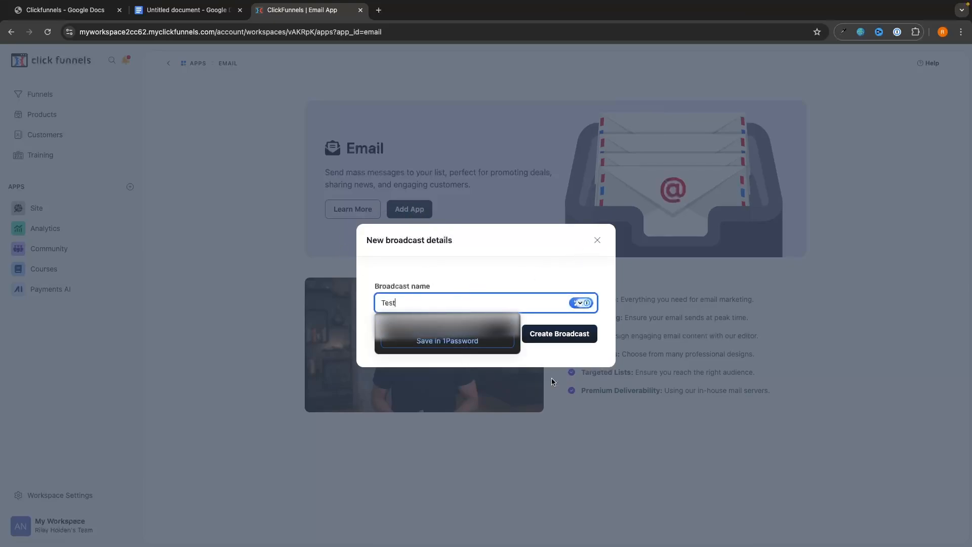
{"action": "left_click", "coordinate": [570, 338]}
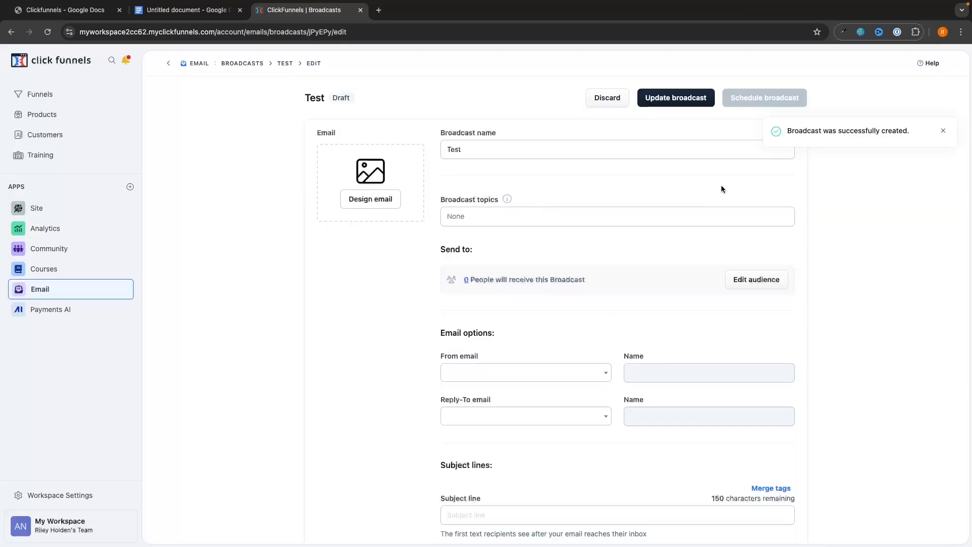
Rename the broadcast from 'Test' to 'Your Free Ebook'.
{"action": "left_click", "coordinate": [944, 132]}
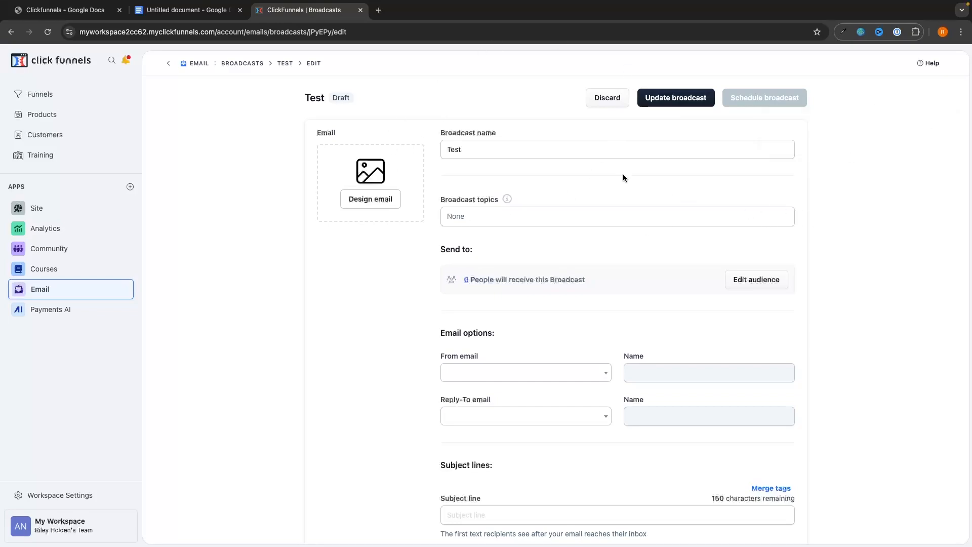
{"action": "left_click", "coordinate": [479, 147]}
{"action": "double_click", "coordinate": [479, 147]}
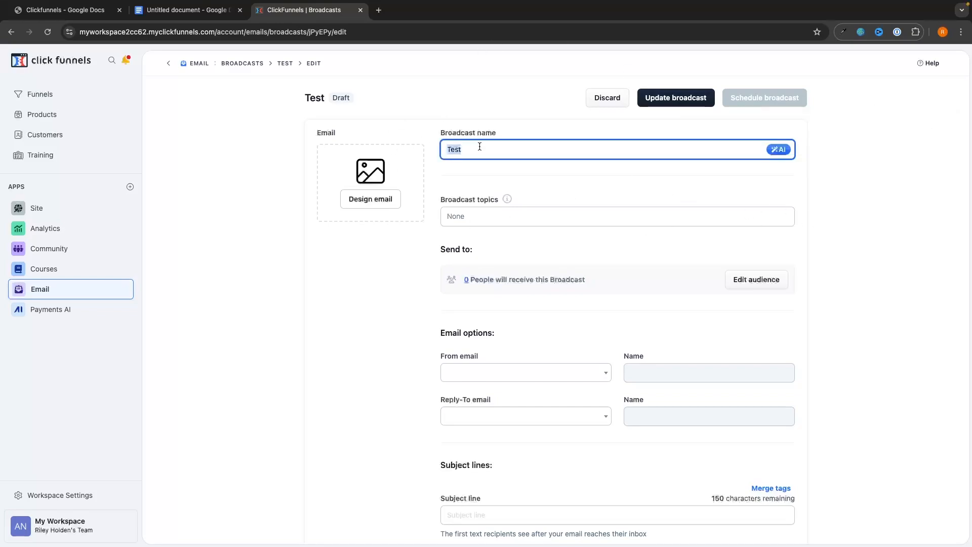
{"action": "type", "text": "YouR Free Ebook"}
{"action": "left_click", "coordinate": [539, 171]}
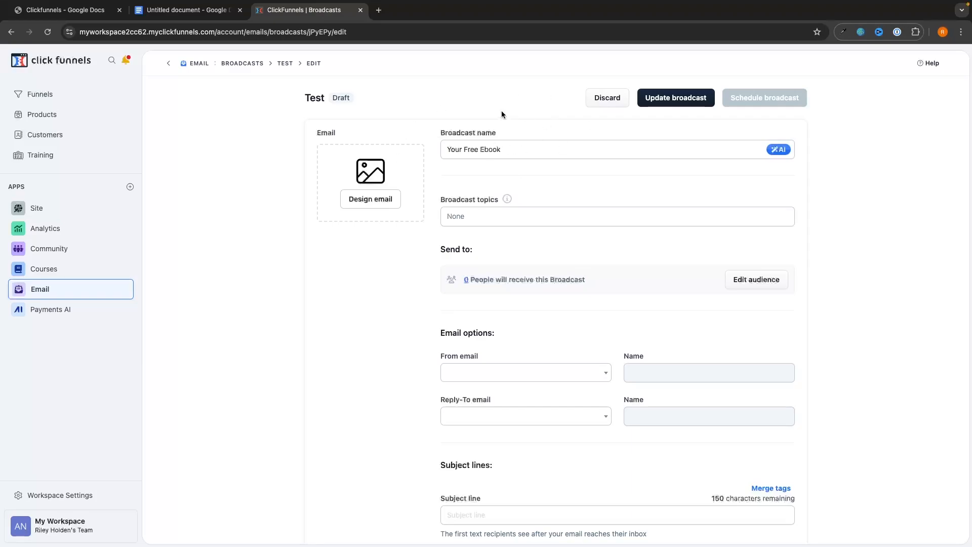
Browse the email template pages and start the design from the Blank Template.
{"action": "left_click", "coordinate": [372, 200]}
{"action": "scroll", "coordinate": [451, 346], "scroll_direction": "down", "scroll_amount": 3}
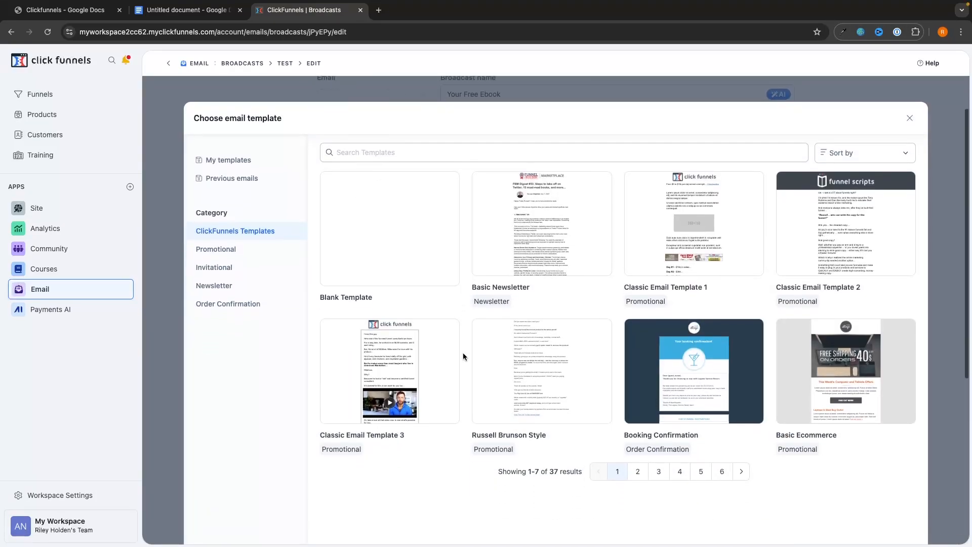
{"action": "mouse_move", "coordinate": [664, 236]}
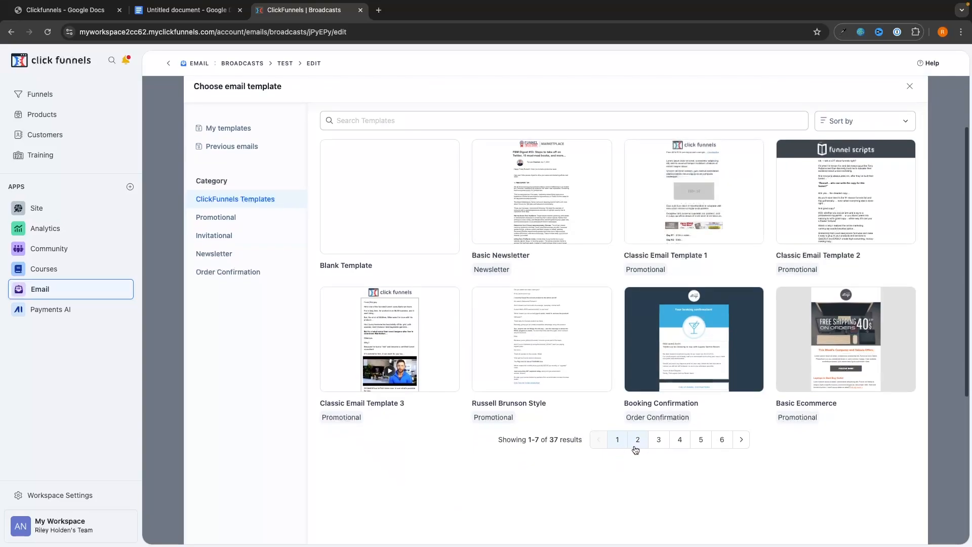
{"action": "left_click", "coordinate": [638, 442]}
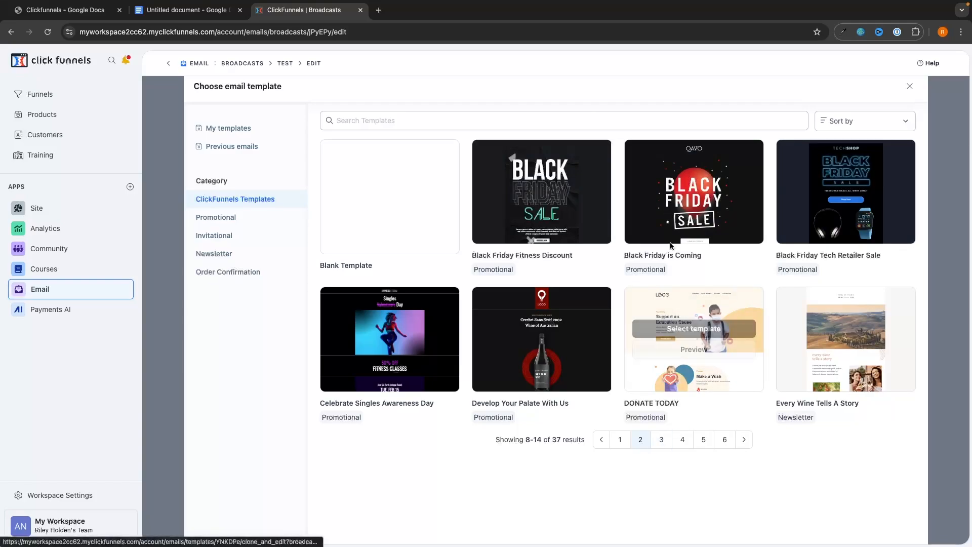
{"action": "left_click", "coordinate": [659, 439]}
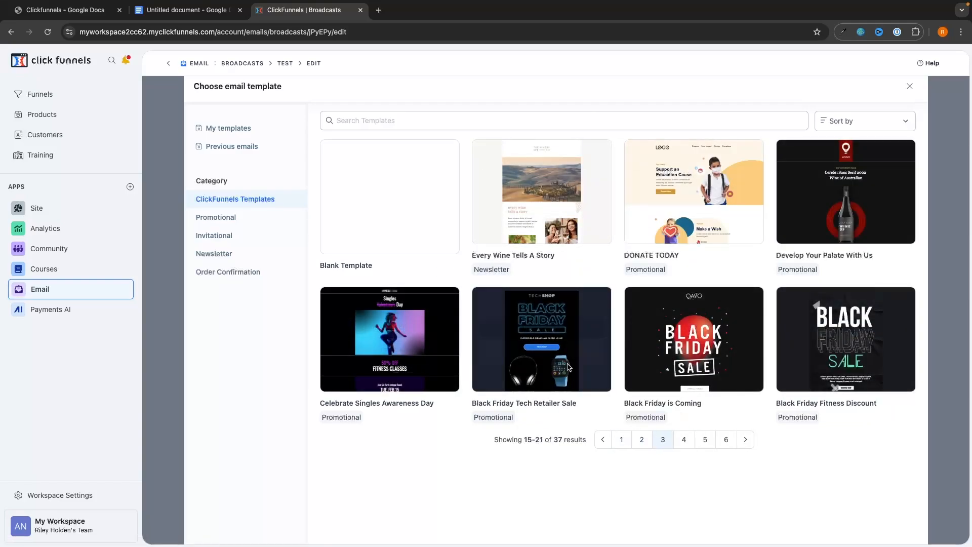
{"action": "mouse_move", "coordinate": [387, 347]}
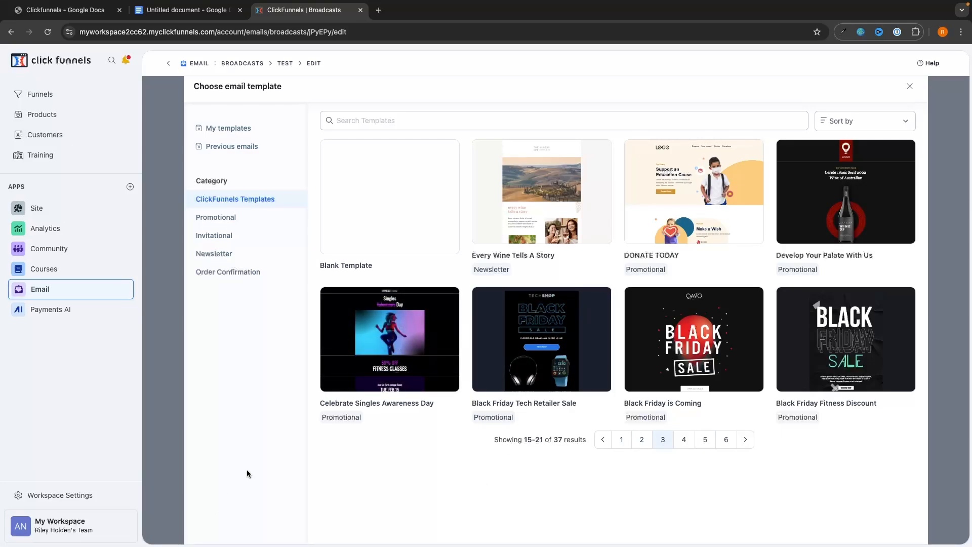
{"action": "left_click", "coordinate": [621, 439]}
{"action": "mouse_move", "coordinate": [426, 244]}
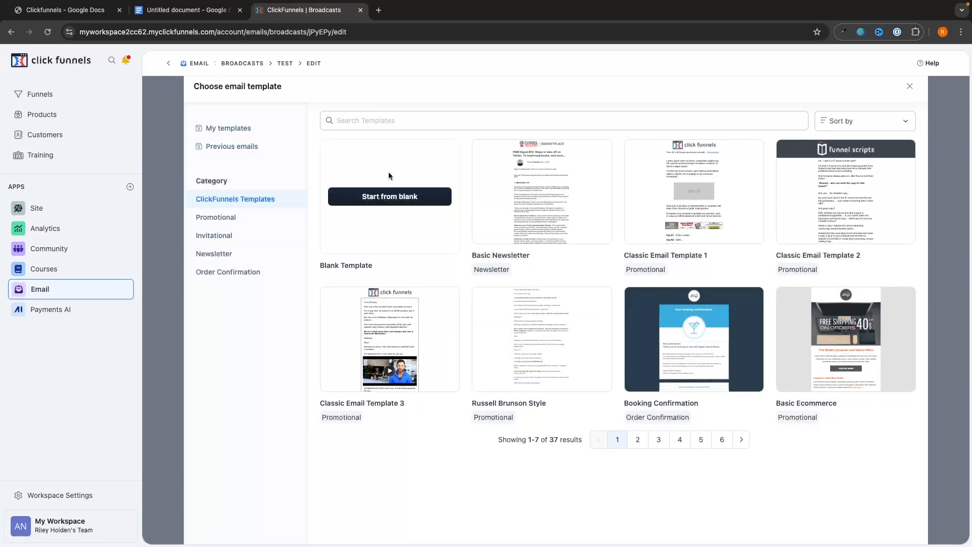
{"action": "left_click", "coordinate": [391, 196]}
{"action": "left_click", "coordinate": [511, 207]}
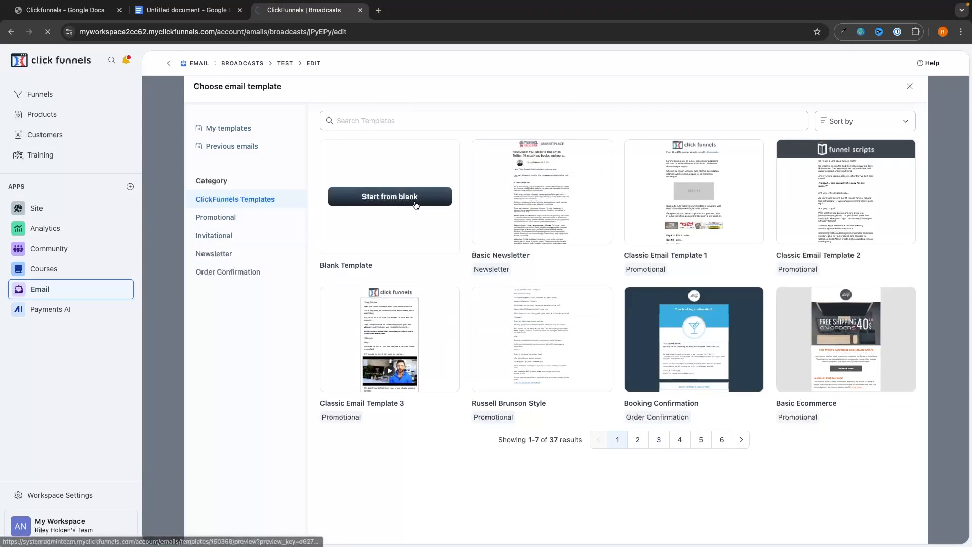
{"action": "left_click", "coordinate": [414, 198]}
Add a title block reading 'Your Free Ebook' at the top of the email.
{"action": "left_click", "coordinate": [462, 201]}
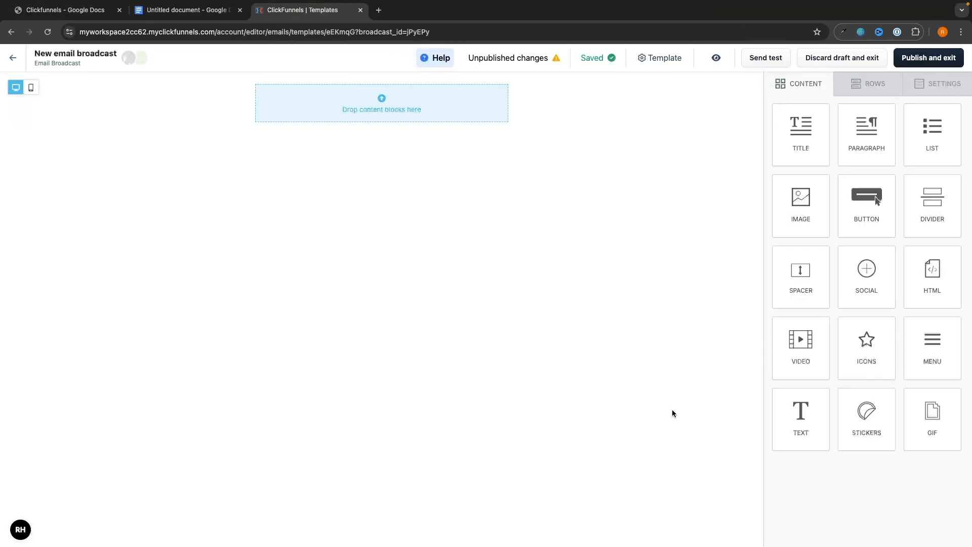
{"action": "left_click_drag", "start_coordinate": [806, 133], "coordinate": [423, 98]}
{"action": "double_click", "coordinate": [412, 94]}
{"action": "left_click", "coordinate": [411, 95]}
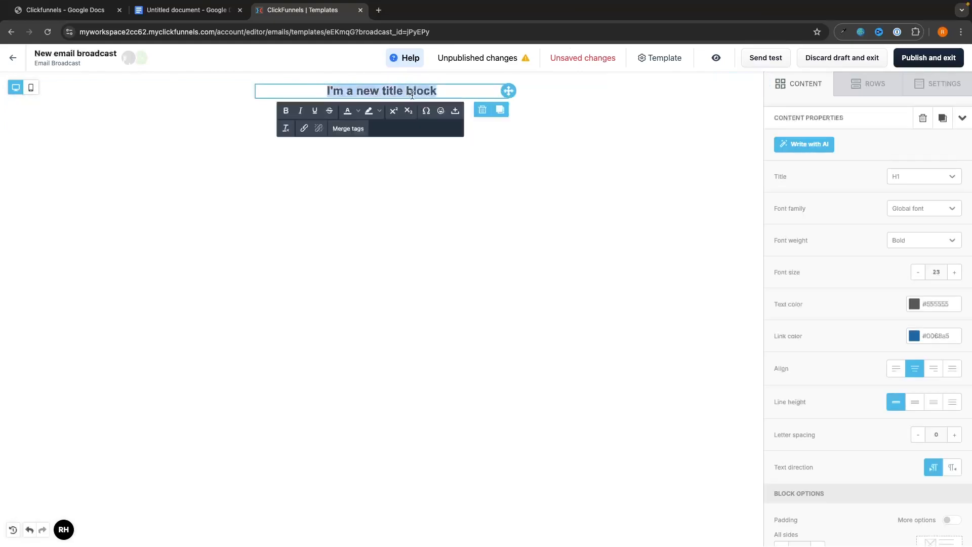
{"action": "type", "text": "Your F"}
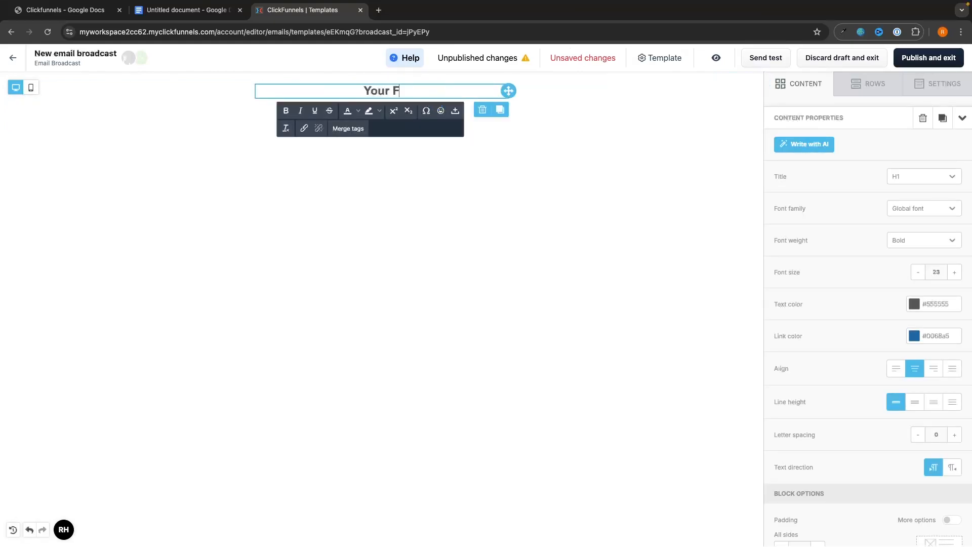
{"action": "type", "text": "ree Ebook"}
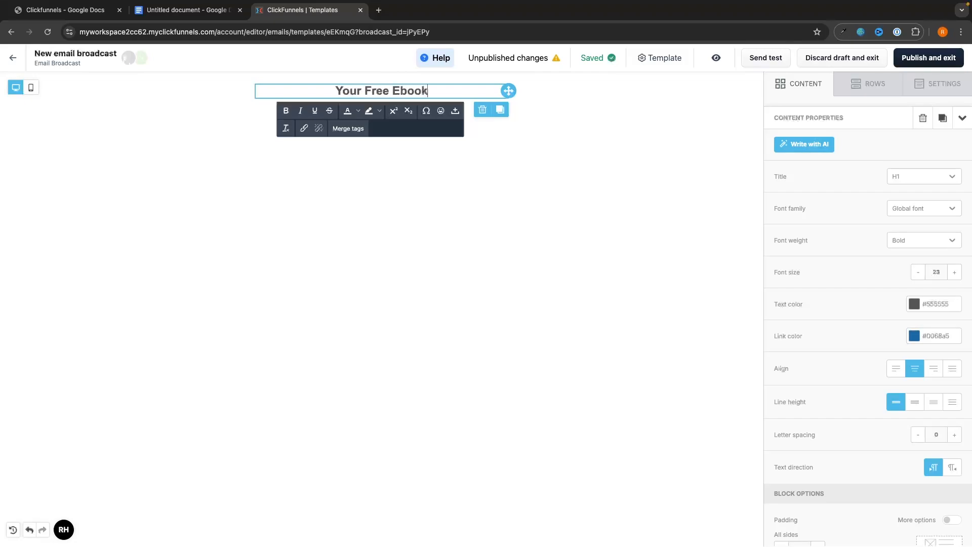
{"action": "left_click", "coordinate": [506, 146]}
{"action": "left_click", "coordinate": [606, 194]}
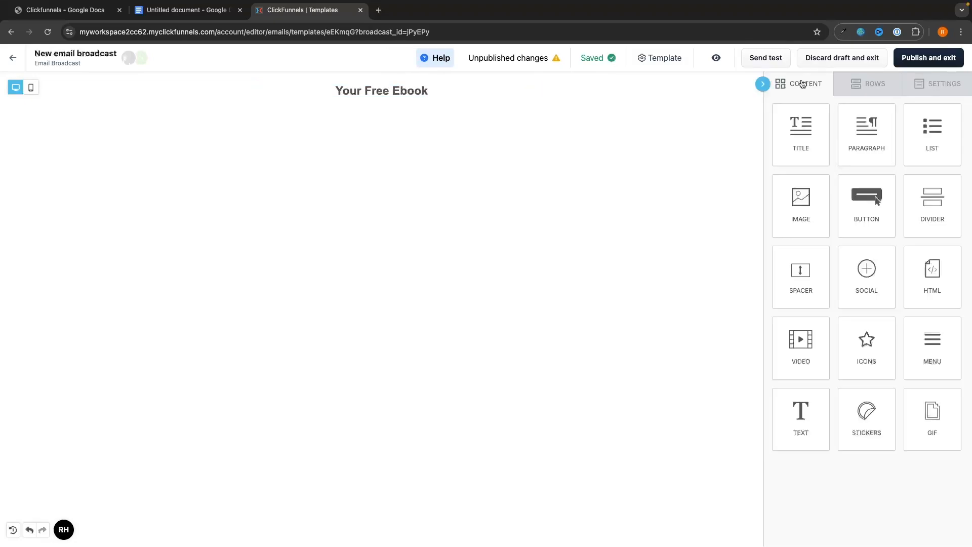
Add a paragraph of filler lines ending with a click-the-button instruction below the title.
{"action": "left_click_drag", "start_coordinate": [878, 151], "coordinate": [367, 105]}
{"action": "type", "text": "fregjnrekjgnrekjgnerkjgnerjk"}
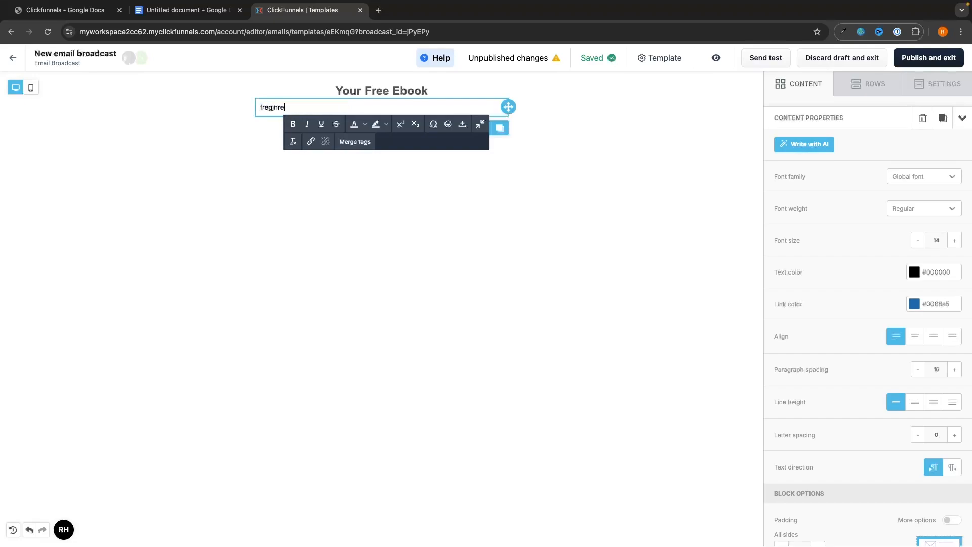
{"action": "key", "text": "Return"}
{"action": "type", "text": "rgerjgnkejrbg"}
{"action": "key", "text": "Return"}
{"action": "type", "text": "rgerjngkjrgb"}
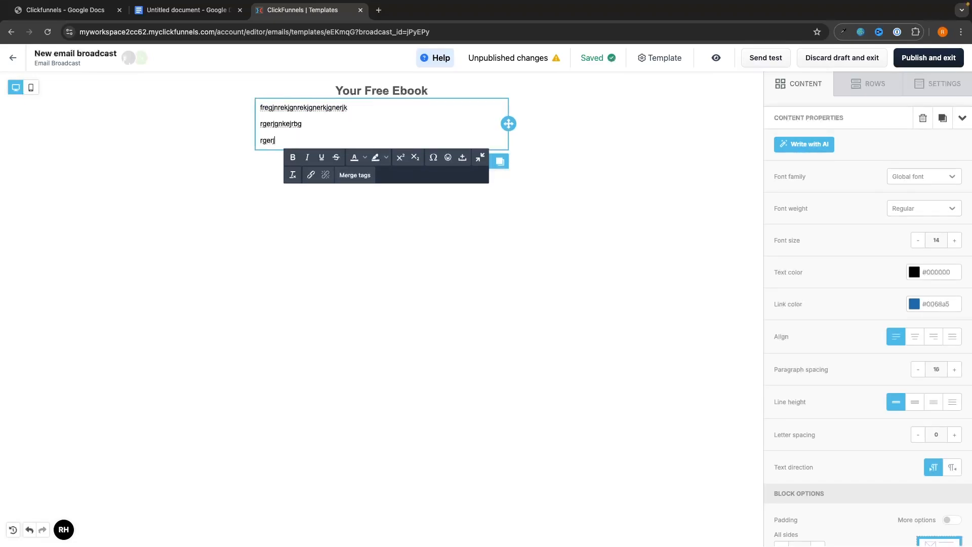
{"action": "key", "text": "Return"}
{"action": "key", "text": "Return"}
{"action": "type", "text": "Click the button below to access your ebook"}
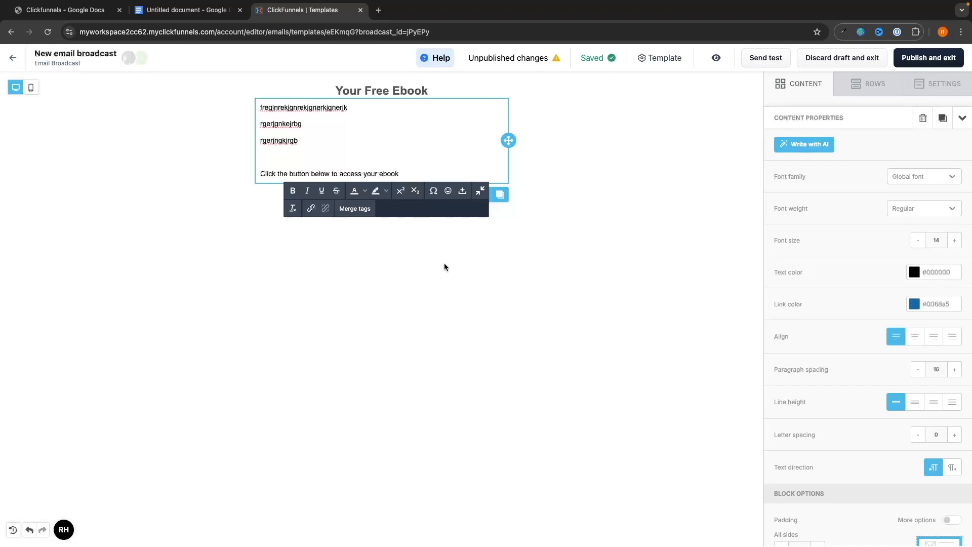
{"action": "left_click", "coordinate": [448, 267]}
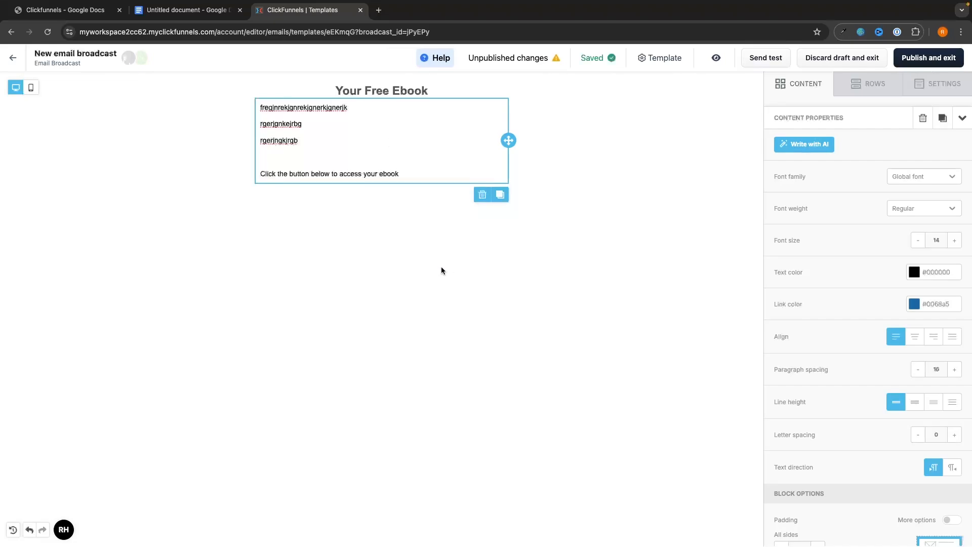
{"action": "left_click", "coordinate": [822, 85]}
Add a button labelled 'Your Ebook' below the paragraph.
{"action": "left_click_drag", "start_coordinate": [864, 202], "coordinate": [333, 183]}
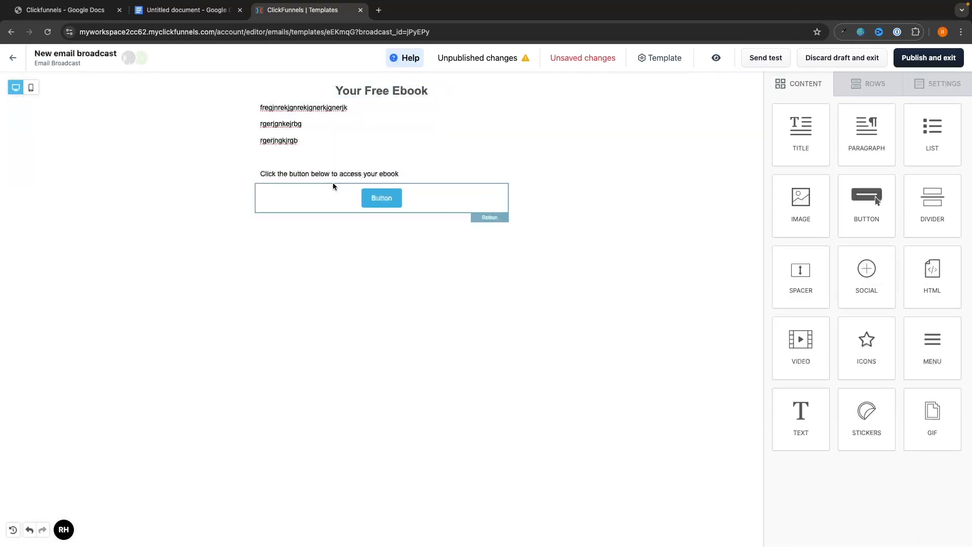
{"action": "left_click", "coordinate": [378, 203]}
{"action": "double_click", "coordinate": [378, 203]}
{"action": "type", "text": "You"}
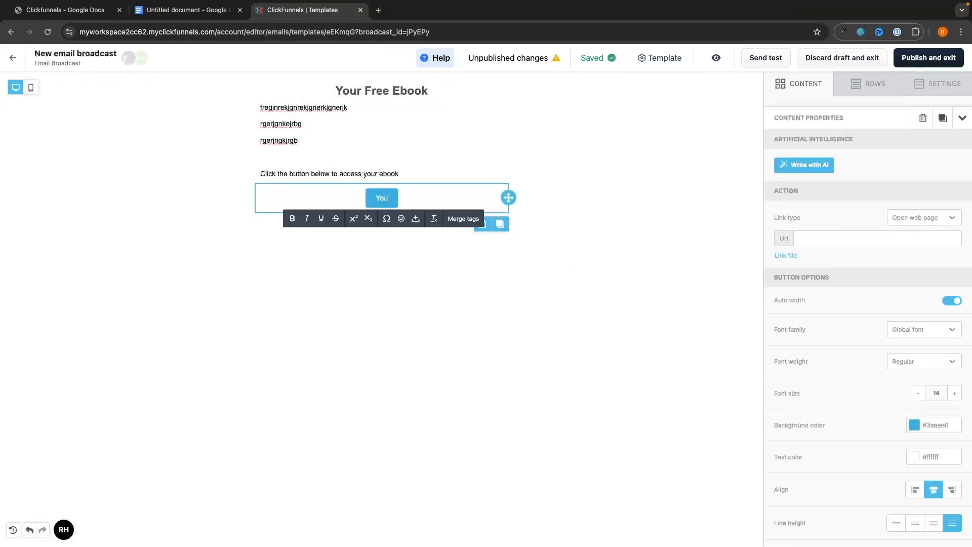
{"action": "type", "text": "r Ebook"}
{"action": "left_click", "coordinate": [399, 266]}
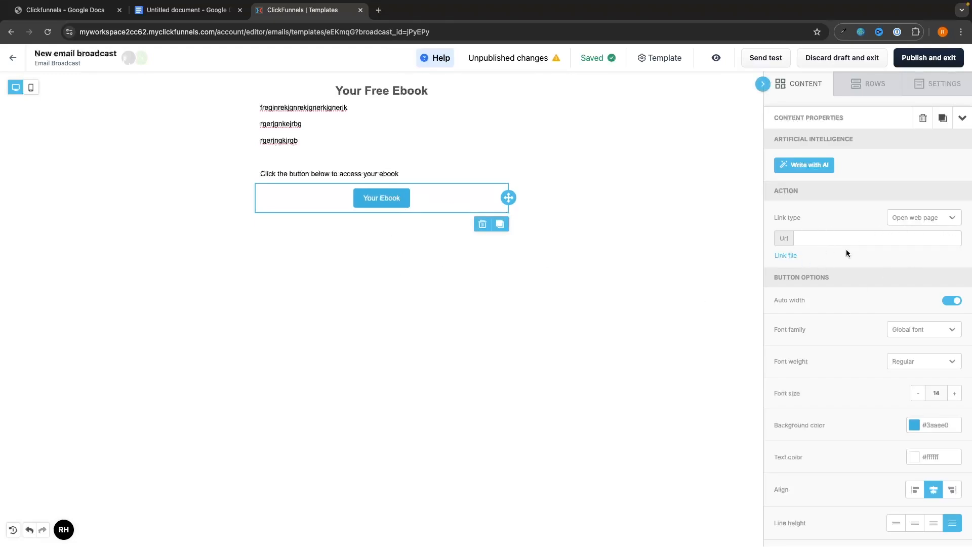
{"action": "left_click", "coordinate": [737, 236]}
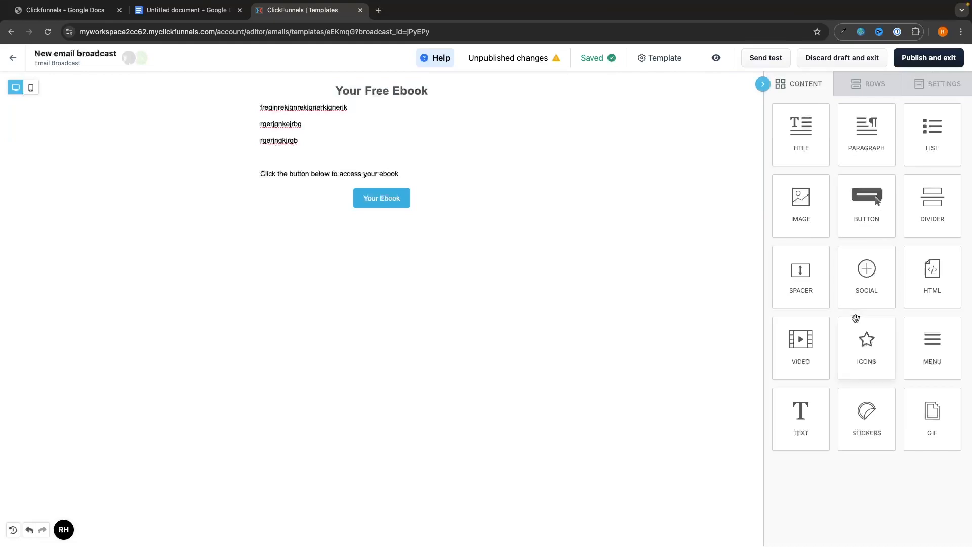
{"action": "mouse_move", "coordinate": [807, 215]}
{"action": "left_mouse_down"}
{"action": "mouse_move", "coordinate": [588, 213]}
{"action": "mouse_move", "coordinate": [810, 228]}
{"action": "left_mouse_up"}
Publish the email design, then check the audience filter and sender list without changing them.
{"action": "left_click", "coordinate": [929, 58]}
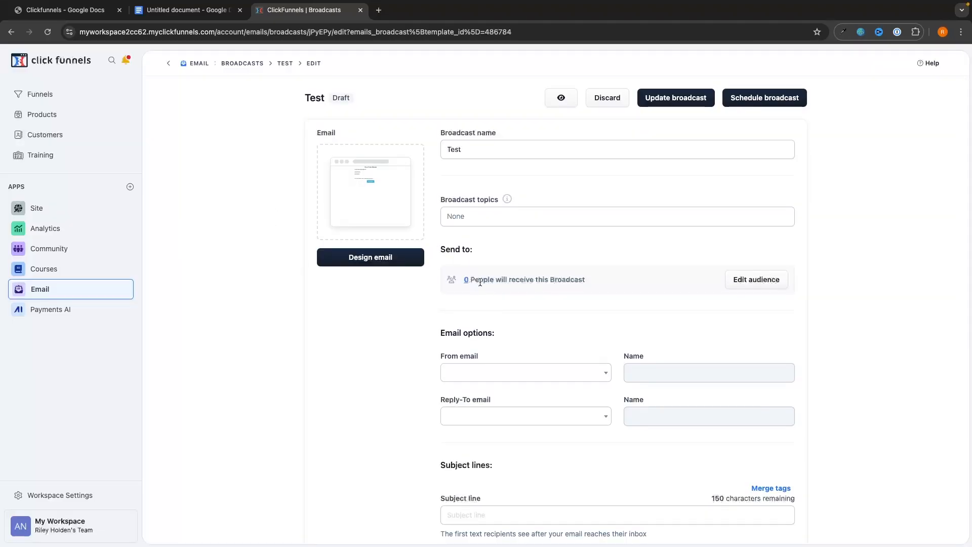
{"action": "left_click", "coordinate": [735, 282]}
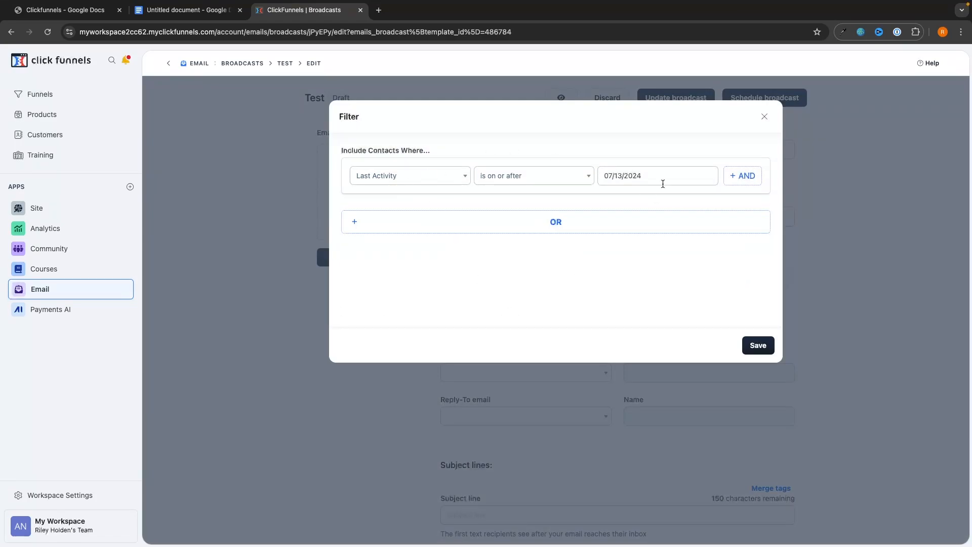
{"action": "left_click", "coordinate": [764, 117]}
{"action": "scroll", "coordinate": [514, 235], "scroll_direction": "down", "scroll_amount": 3}
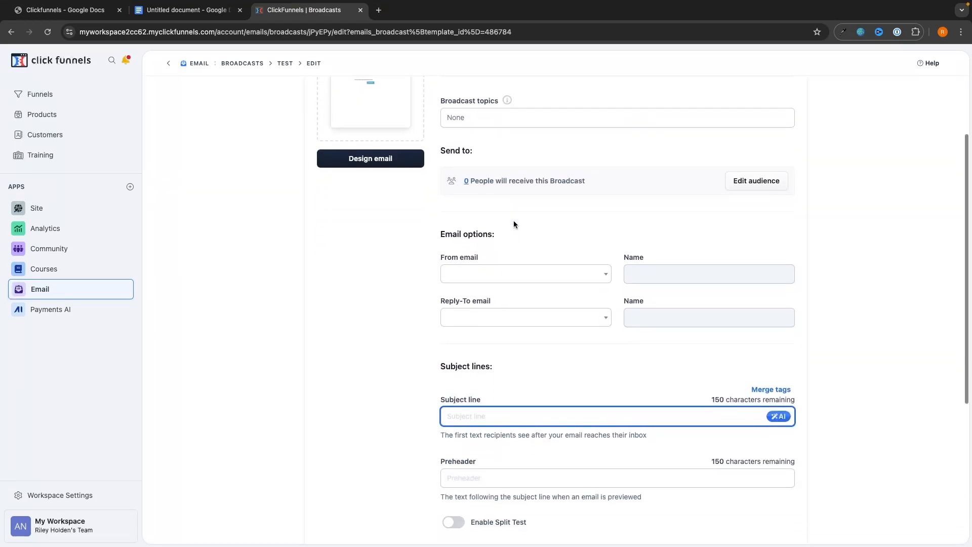
{"action": "left_click", "coordinate": [514, 276]}
{"action": "left_click", "coordinate": [469, 276]}
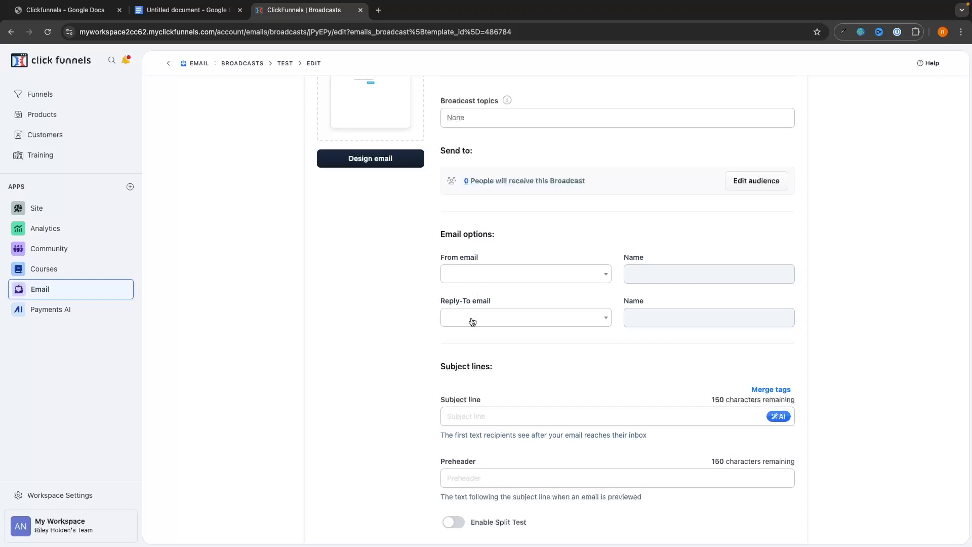
{"action": "scroll", "coordinate": [585, 327], "scroll_direction": "down", "scroll_amount": 3}
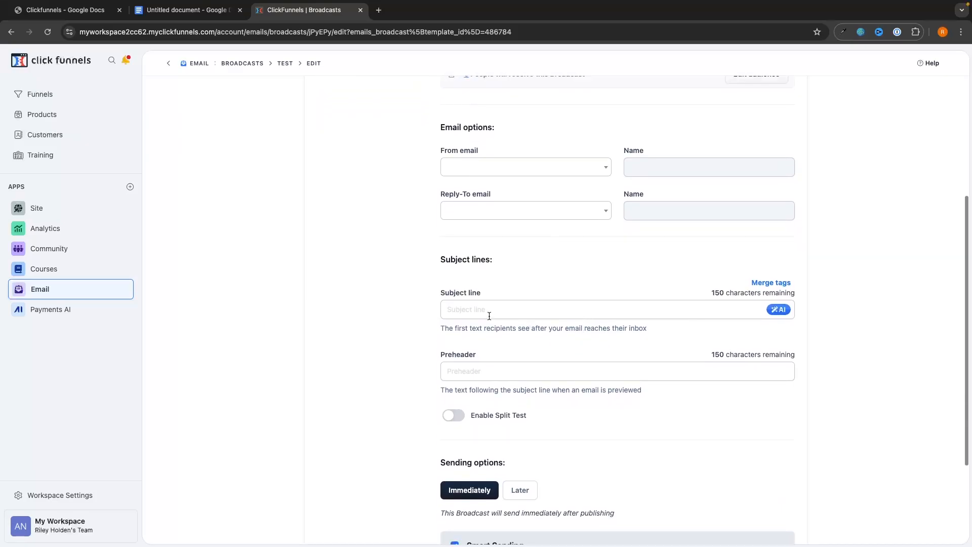
Paste the AI-suggested 'Exclusive Offer Inside - Don't Miss Out!' text into the subject line.
{"action": "left_click", "coordinate": [489, 312]}
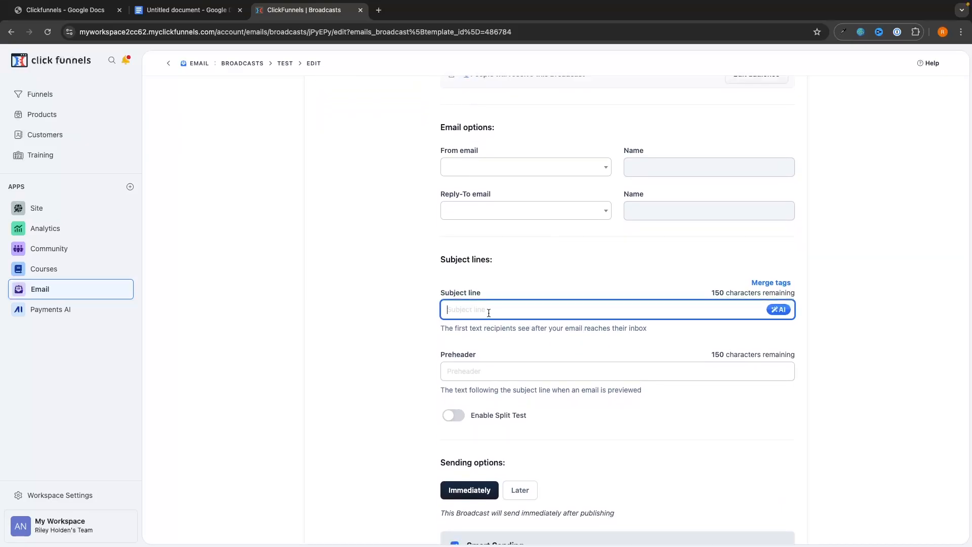
{"action": "left_click", "coordinate": [790, 316]}
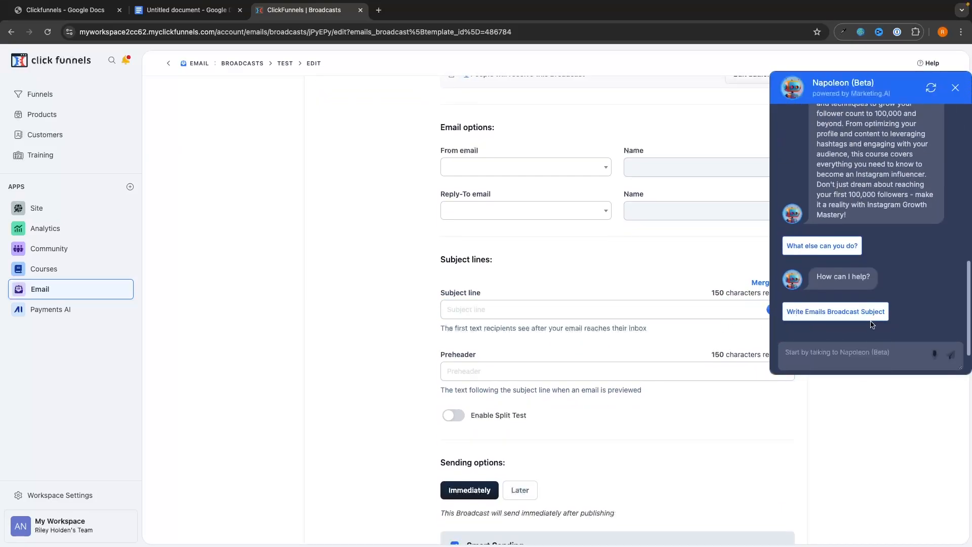
{"action": "left_click", "coordinate": [870, 318]}
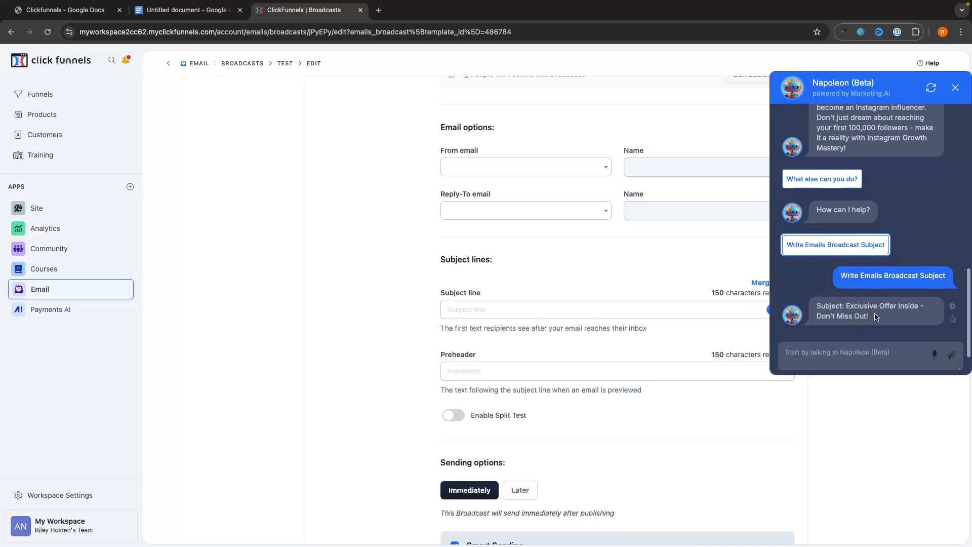
{"action": "left_click_drag", "start_coordinate": [876, 317], "coordinate": [816, 305]}
{"action": "key", "text": "super+c"}
{"action": "left_click", "coordinate": [566, 309]}
{"action": "key", "text": "super+v"}
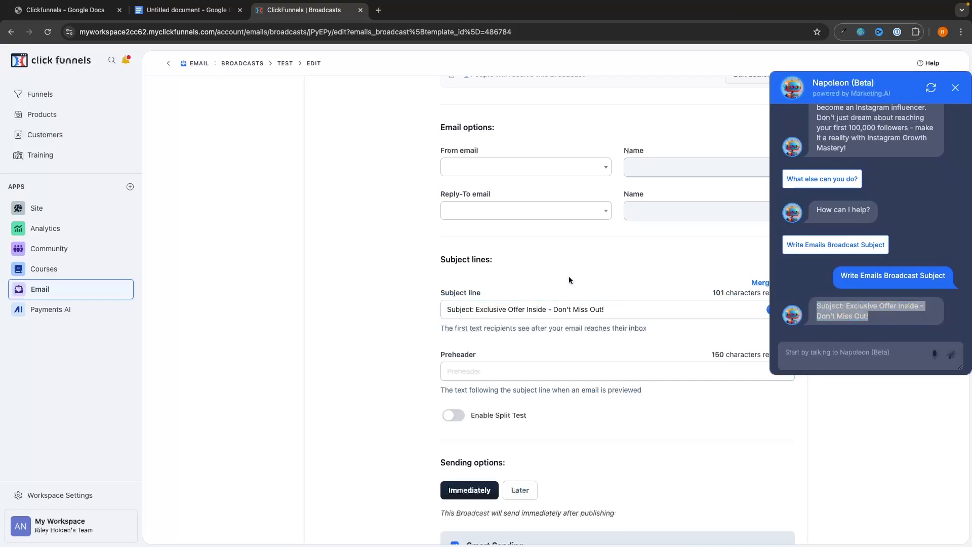
Close the AI assistant and paste the same subject text into the preheader.
{"action": "left_click", "coordinate": [685, 371]}
{"action": "left_click", "coordinate": [956, 87]}
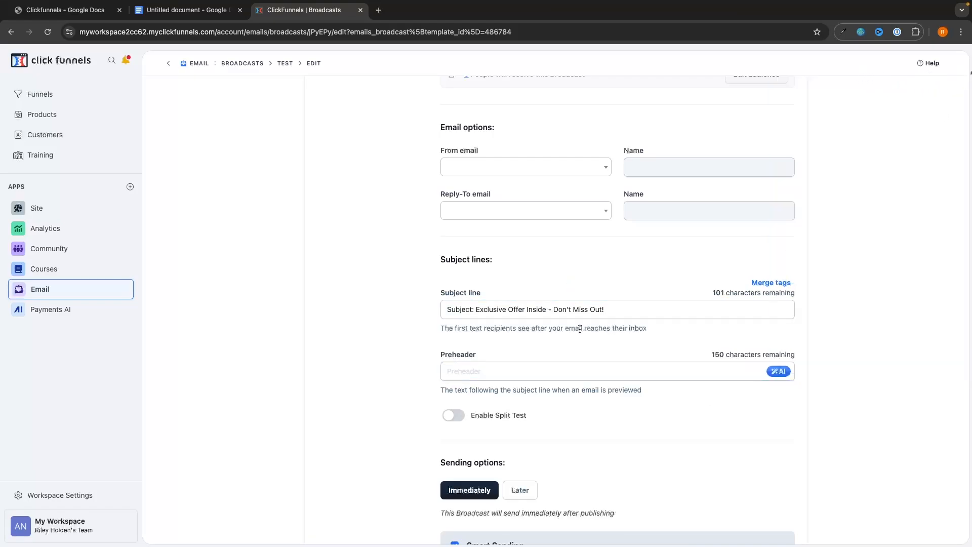
{"action": "mouse_move", "coordinate": [443, 315]}
{"action": "left_mouse_down"}
{"action": "mouse_move", "coordinate": [650, 313]}
{"action": "mouse_move", "coordinate": [445, 305]}
{"action": "left_mouse_up"}
{"action": "left_click", "coordinate": [651, 328]}
{"action": "left_click", "coordinate": [585, 273]}
{"action": "left_click", "coordinate": [498, 375]}
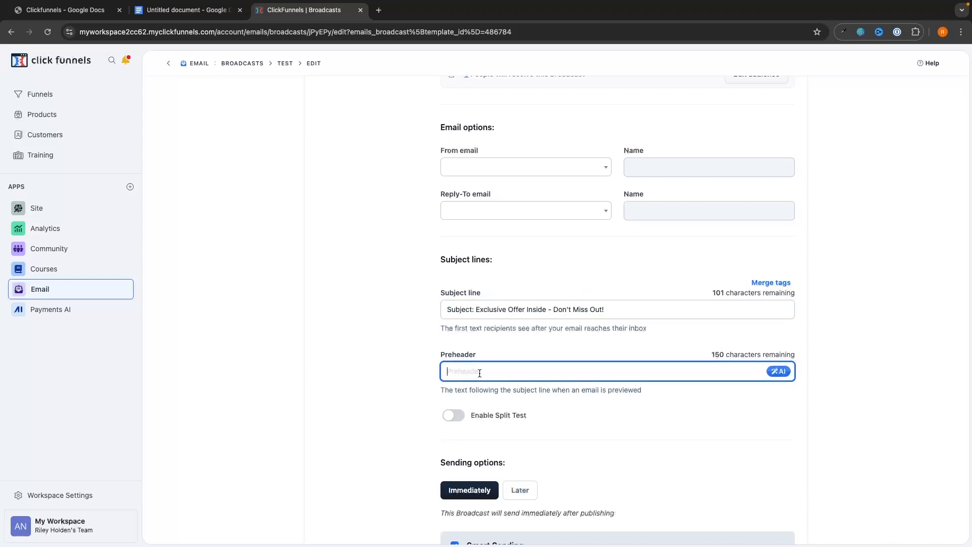
{"action": "key", "text": "super+v"}
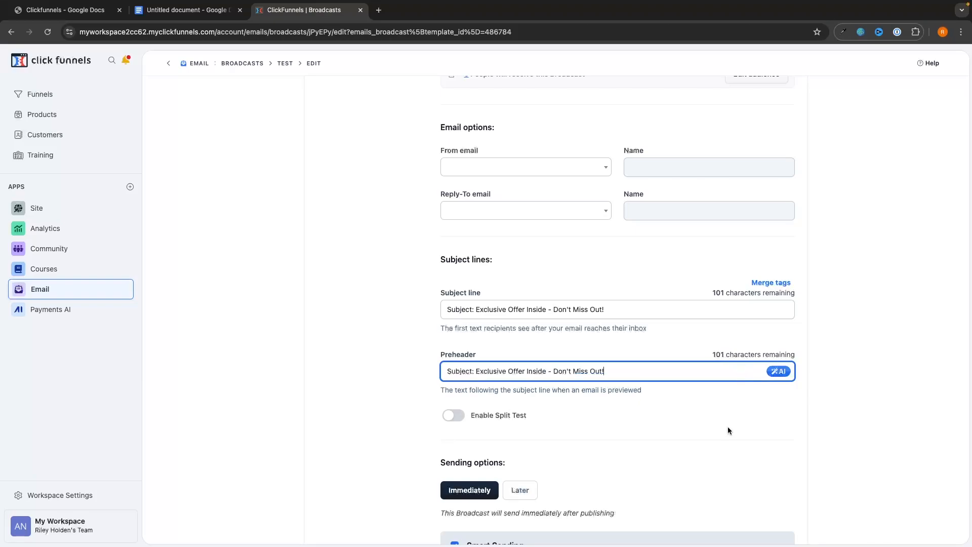
{"action": "left_click", "coordinate": [728, 427]}
{"action": "scroll", "coordinate": [632, 464], "scroll_direction": "down", "scroll_amount": 2}
{"action": "scroll", "coordinate": [633, 456], "scroll_direction": "down", "scroll_amount": 2}
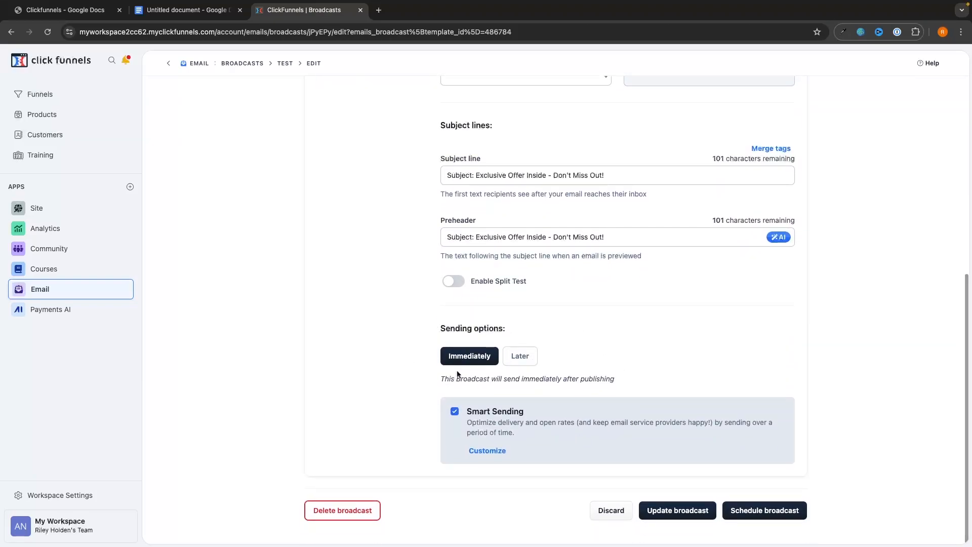
Schedule the Test broadcast for August 12 at 5:00 PM and return to Broadcasts.
{"action": "left_click", "coordinate": [517, 364]}
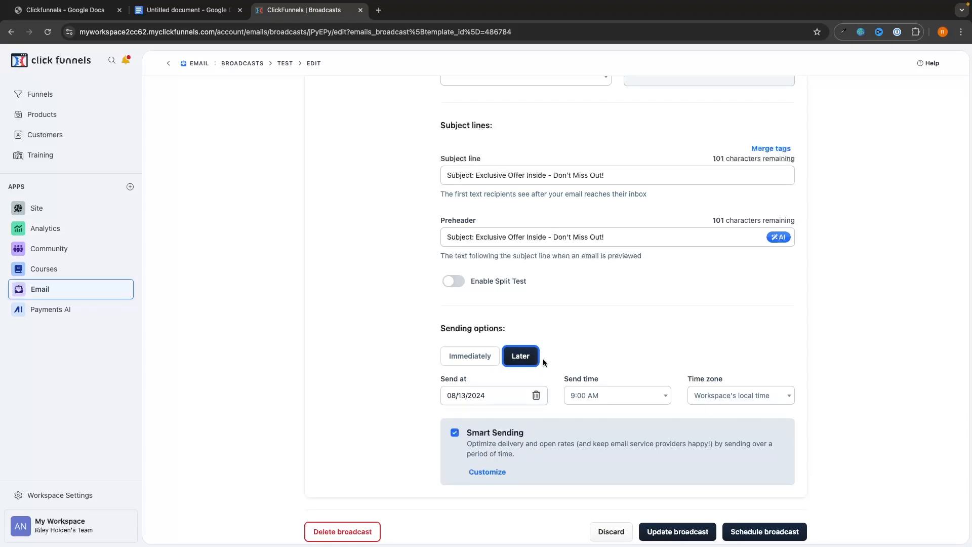
{"action": "scroll", "coordinate": [579, 365], "scroll_direction": "down", "scroll_amount": 1}
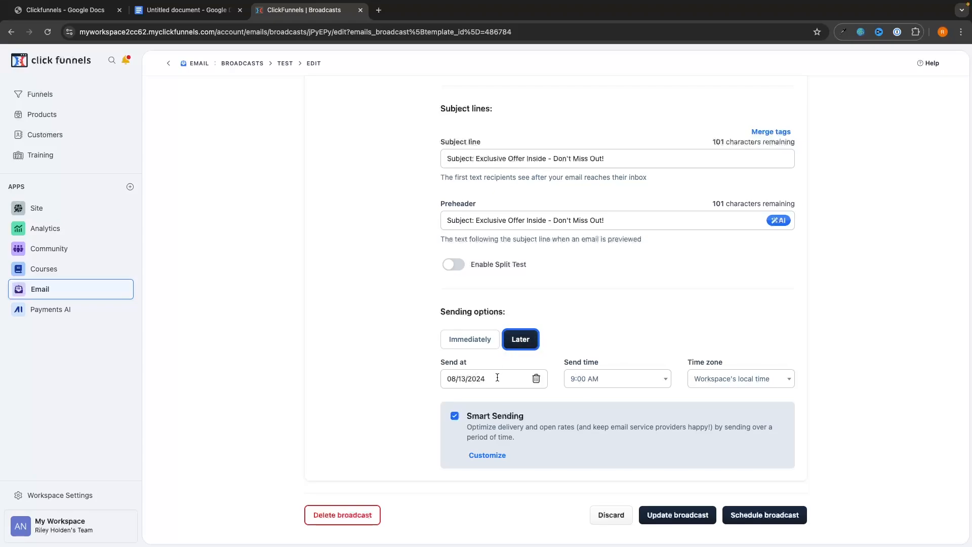
{"action": "left_click", "coordinate": [470, 379]}
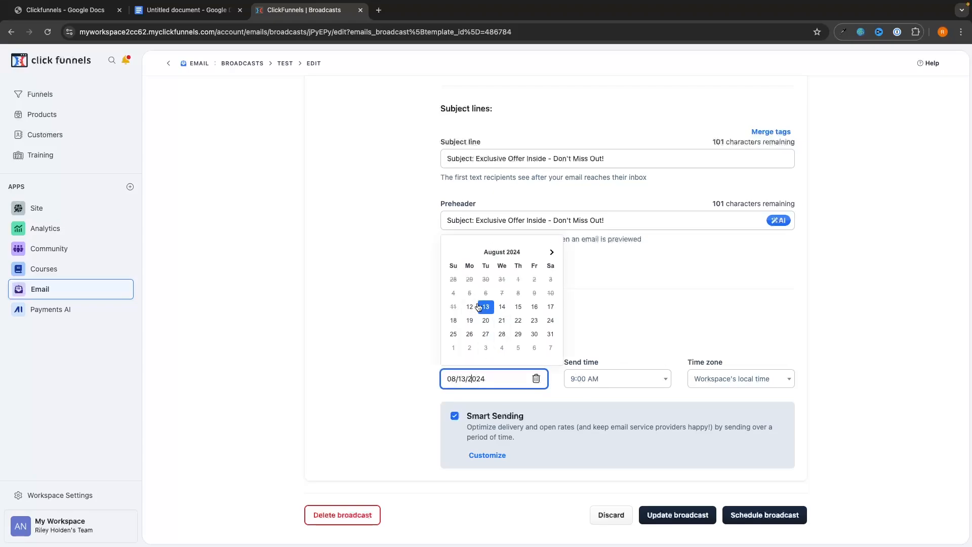
{"action": "left_click", "coordinate": [474, 310]}
{"action": "left_click", "coordinate": [594, 378]}
{"action": "scroll", "coordinate": [595, 431], "scroll_direction": "down", "scroll_amount": 10}
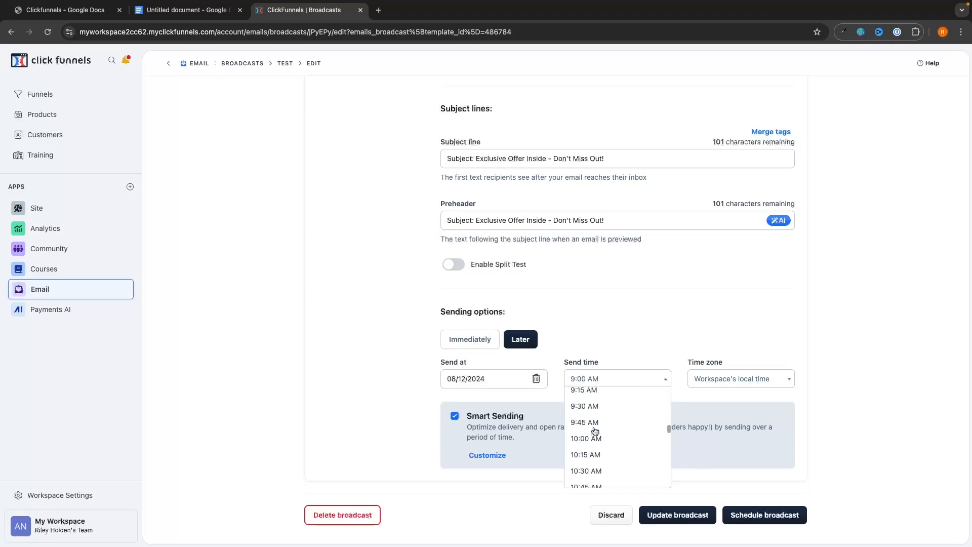
{"action": "scroll", "coordinate": [592, 420], "scroll_direction": "up", "scroll_amount": 2}
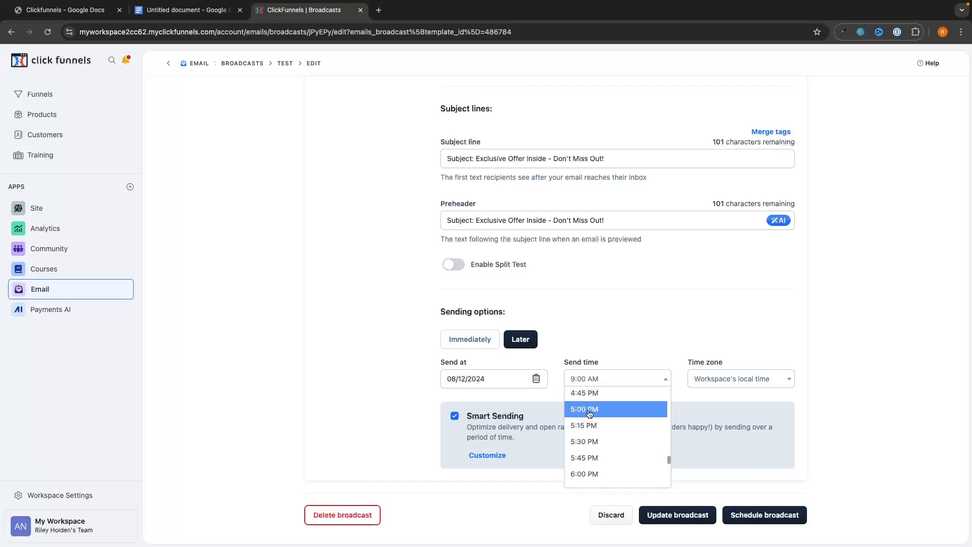
{"action": "left_click", "coordinate": [588, 409]}
{"action": "left_click", "coordinate": [633, 421]}
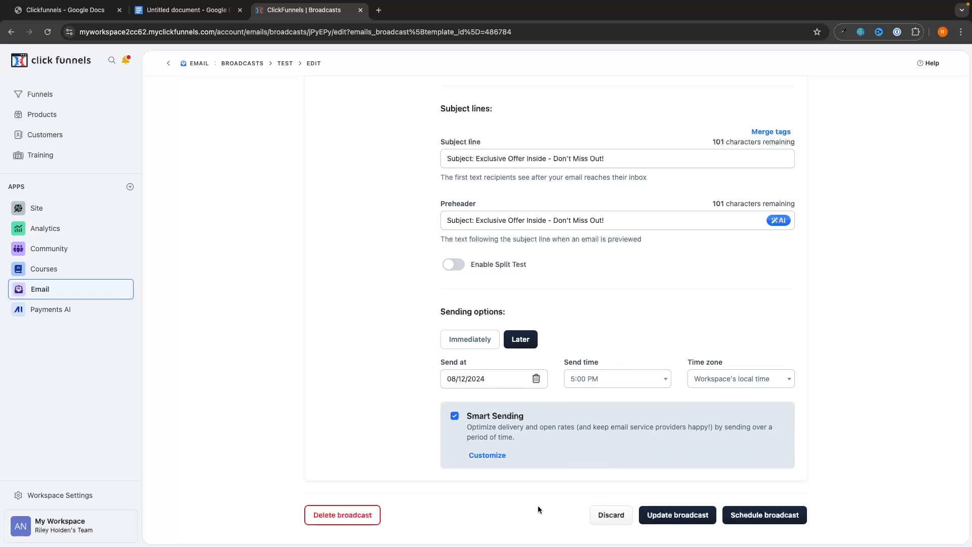
{"action": "left_click", "coordinate": [783, 520]}
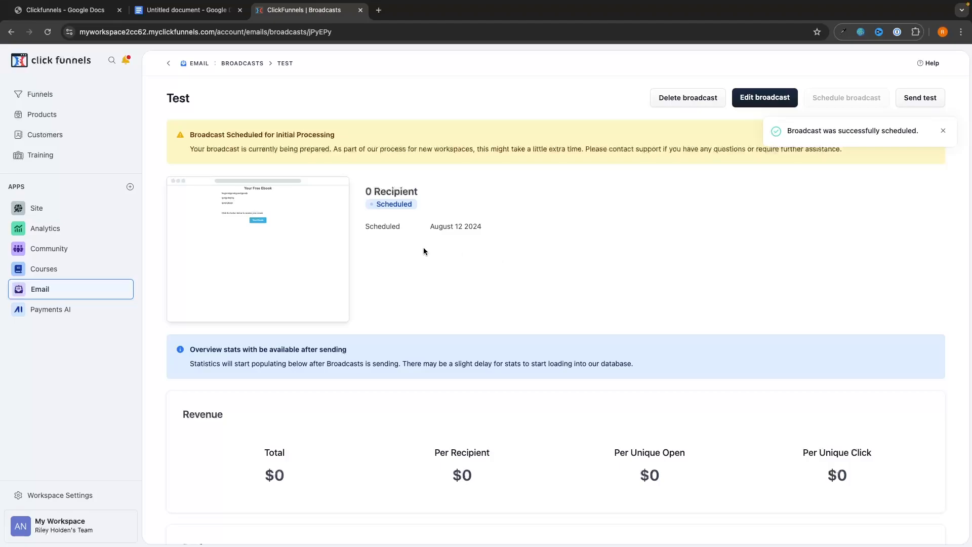
{"action": "left_click", "coordinate": [65, 293]}
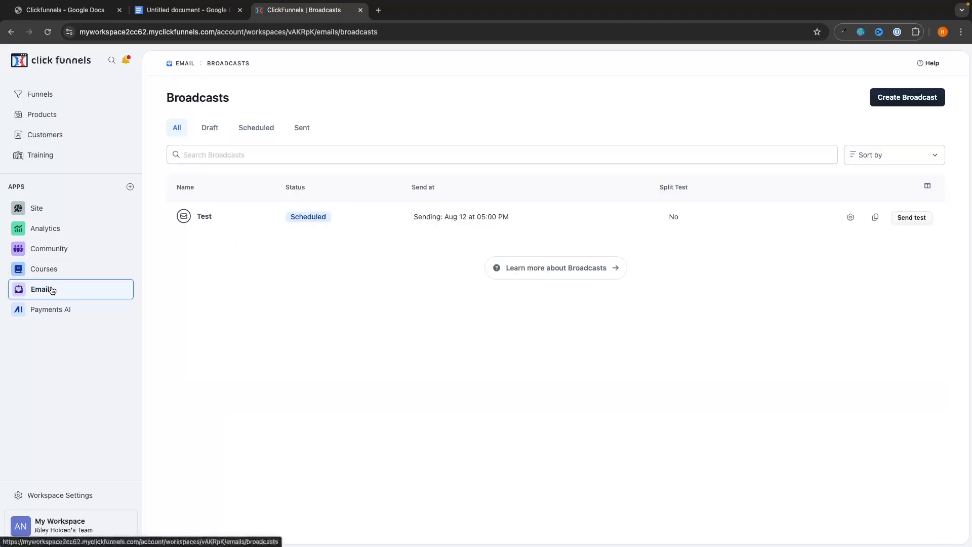
Create a new broadcast named 'Email 2'.
{"action": "left_click", "coordinate": [919, 98]}
{"action": "left_click", "coordinate": [432, 303]}
{"action": "type", "text": "Emnail 2"}
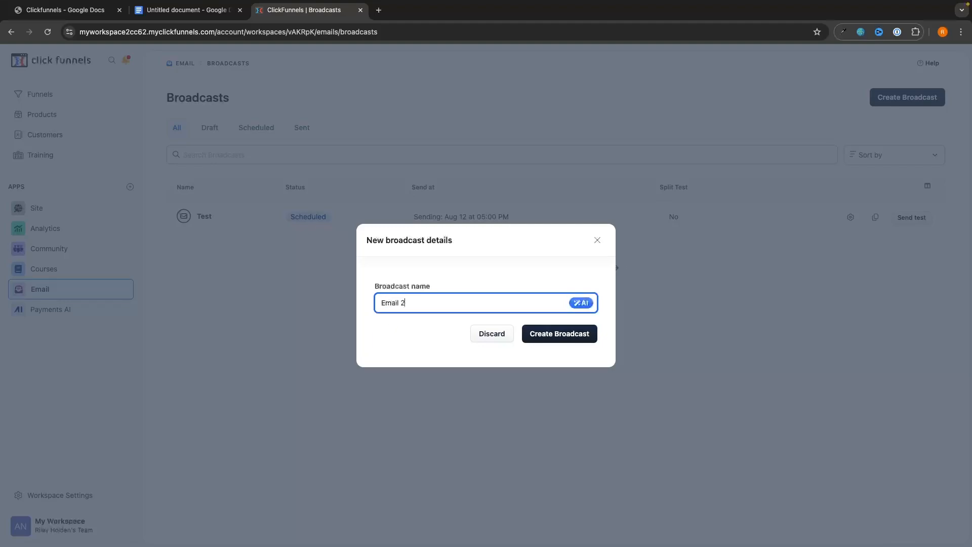
{"action": "left_click", "coordinate": [538, 334]}
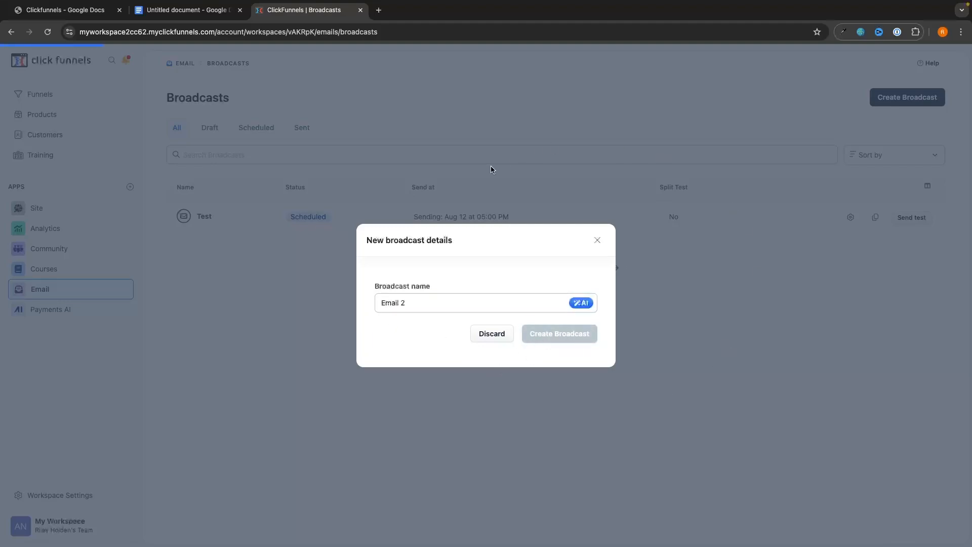
Schedule Email 2 for August 14 at 5:00 PM, confirm, and return to Broadcasts.
{"action": "scroll", "coordinate": [819, 262], "scroll_direction": "down", "scroll_amount": 2}
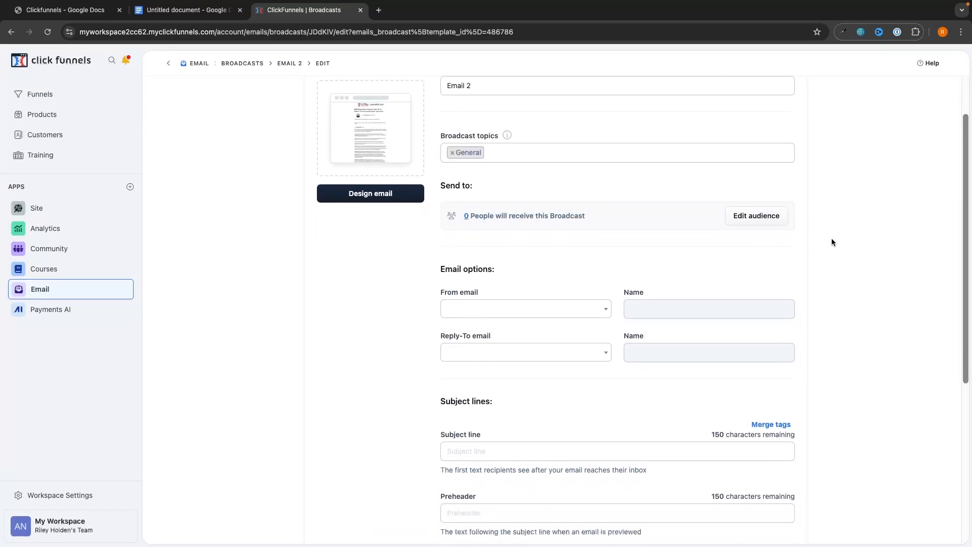
{"action": "scroll", "coordinate": [831, 242], "scroll_direction": "down", "scroll_amount": 3}
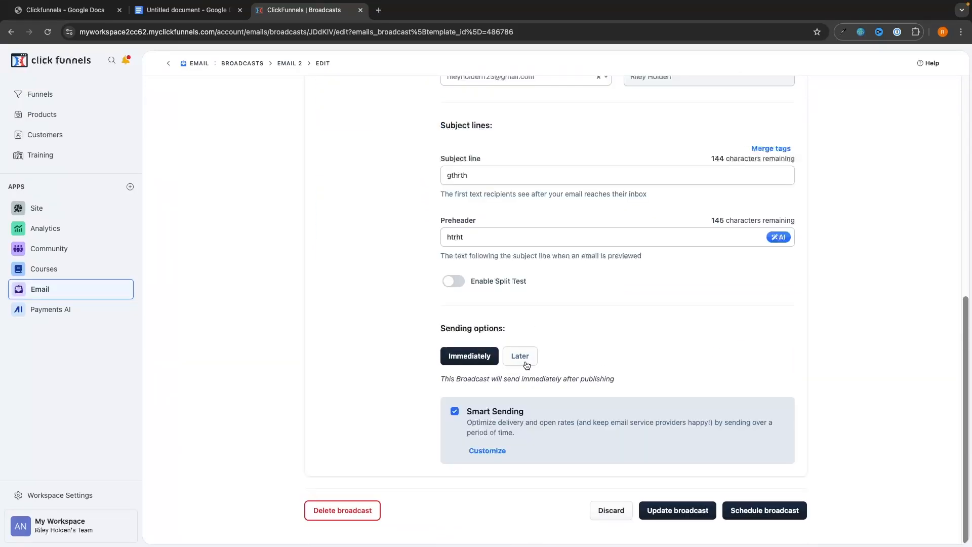
{"action": "left_click", "coordinate": [521, 360]}
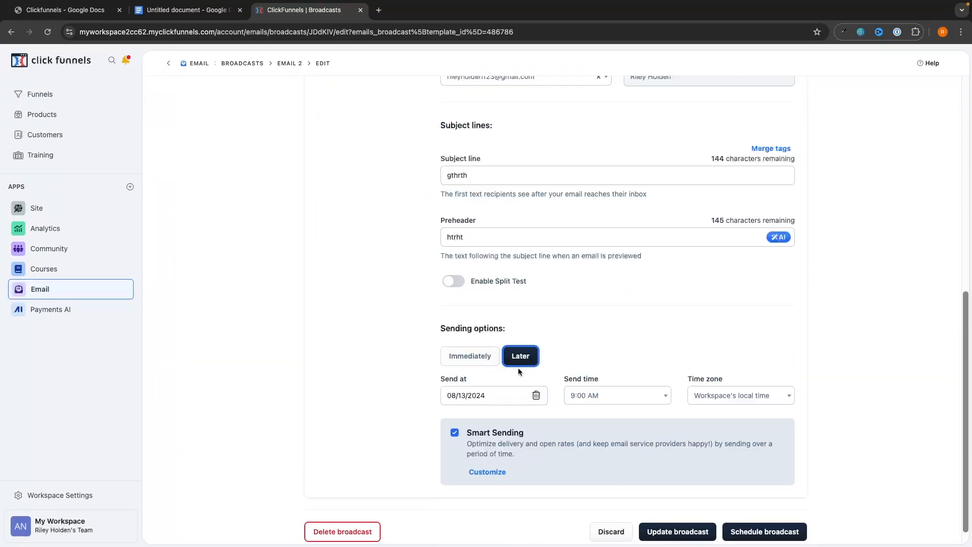
{"action": "left_click", "coordinate": [489, 398]}
{"action": "left_click", "coordinate": [509, 322]}
{"action": "left_click", "coordinate": [620, 396]}
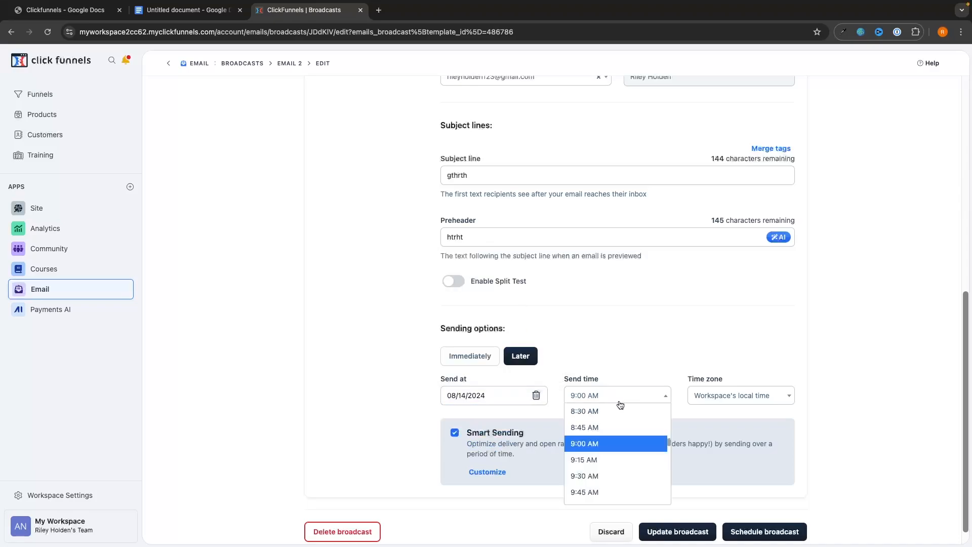
{"action": "scroll", "coordinate": [620, 435], "scroll_direction": "down", "scroll_amount": 10}
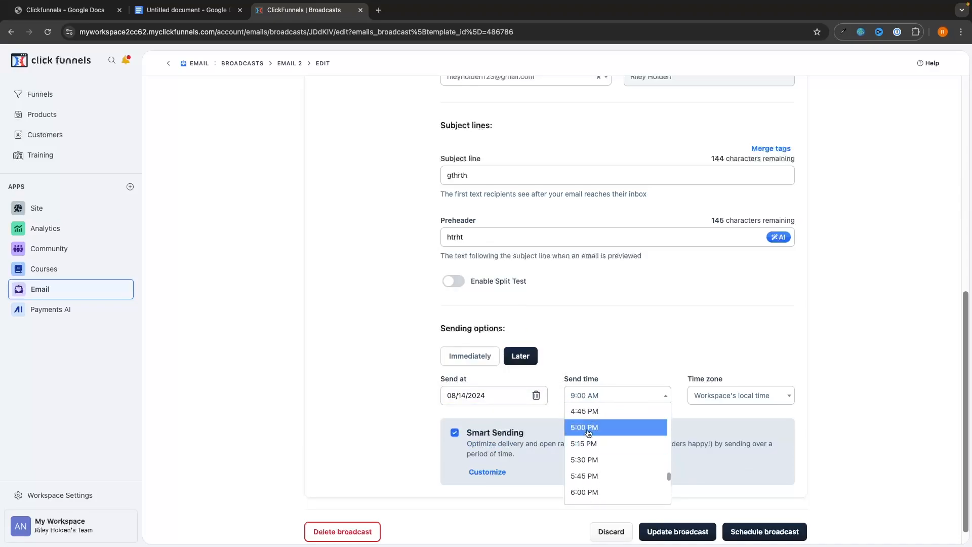
{"action": "left_click", "coordinate": [588, 433]}
{"action": "left_click", "coordinate": [791, 533]}
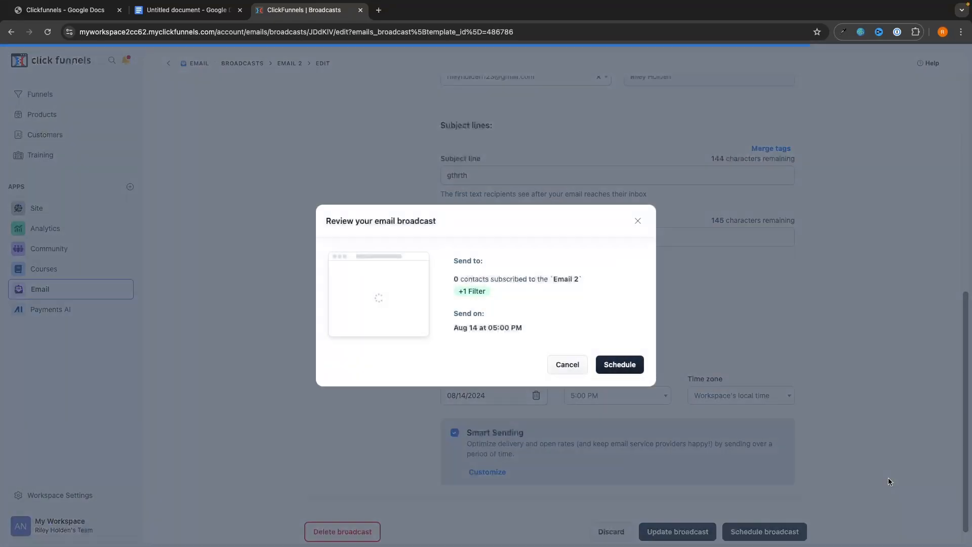
{"action": "left_click", "coordinate": [632, 368]}
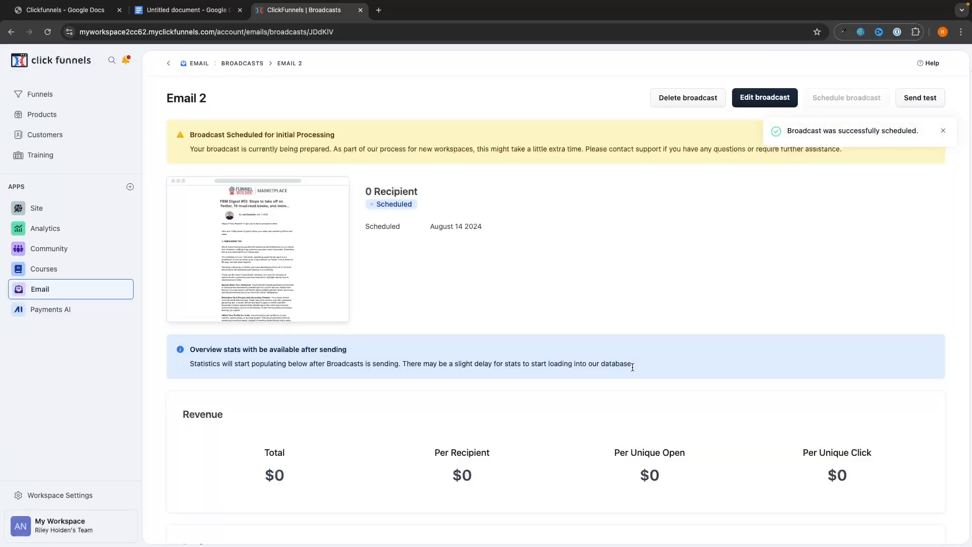
{"action": "left_click", "coordinate": [88, 293]}
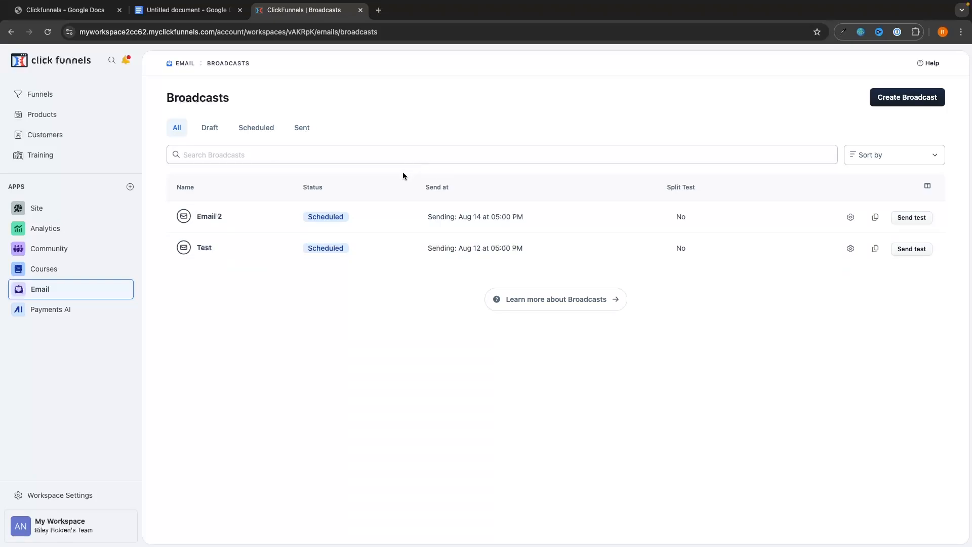
{"action": "left_click", "coordinate": [379, 10]}
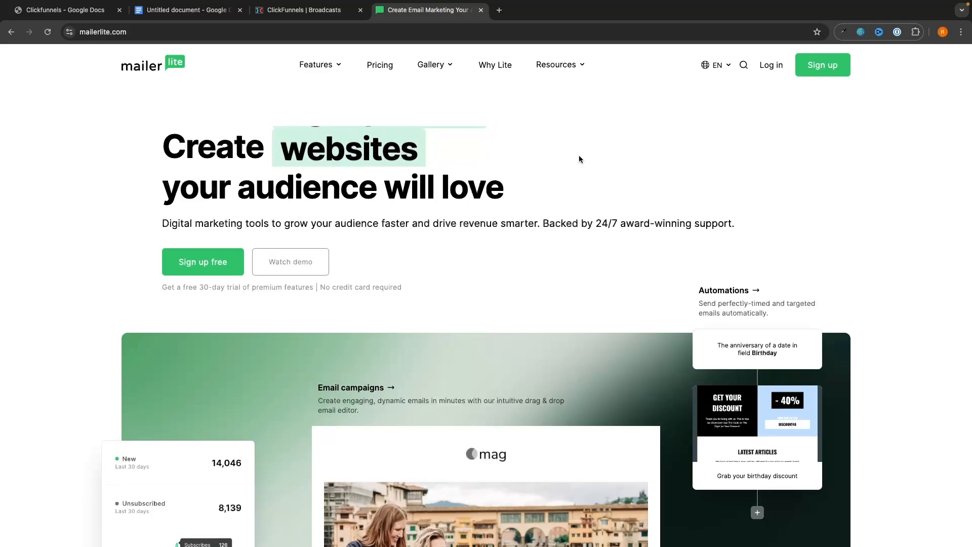
{"action": "left_click", "coordinate": [480, 11]}
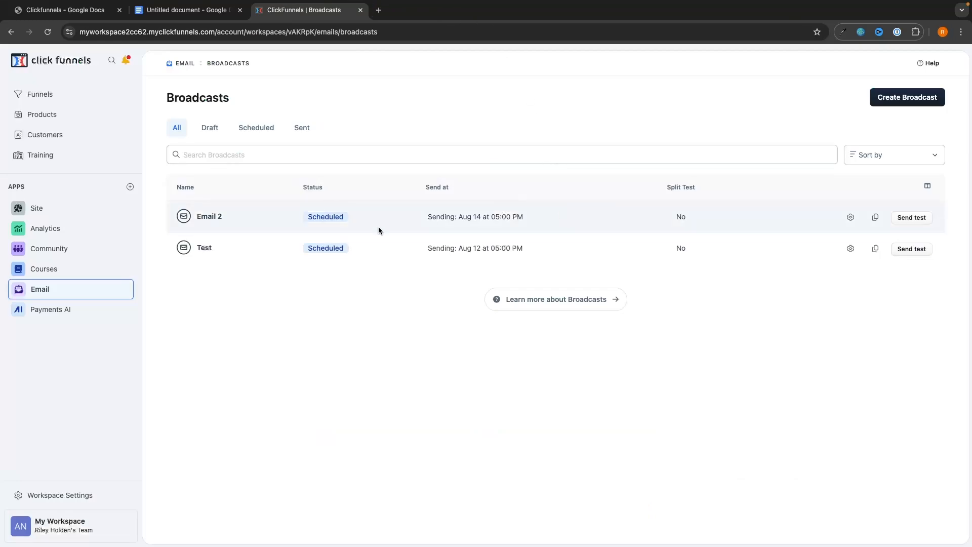